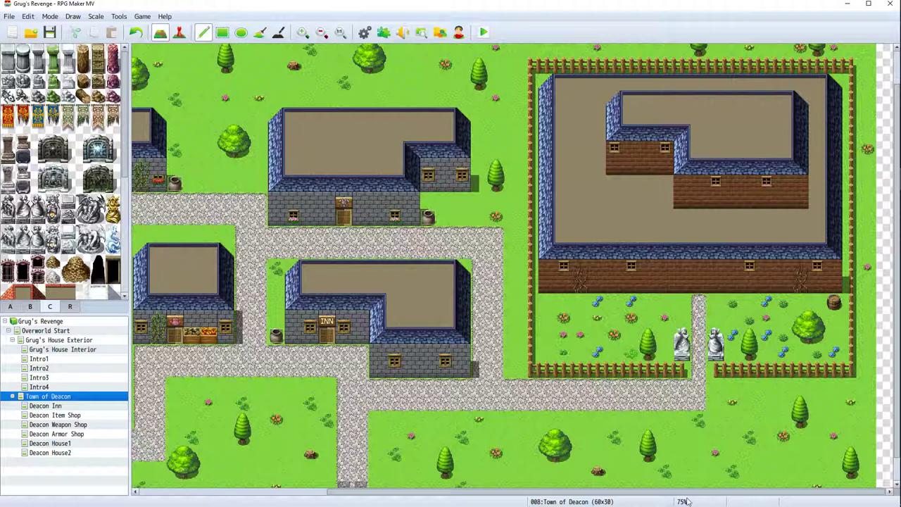
Examine the Town of Deacon and Overworld Start maps, including the fenced mansion, plus the exterior and interior of Grug's House
{"action": "scroll", "coordinate": [412, 472], "scroll_direction": "left", "scroll_amount": 10, "text": "shift"}
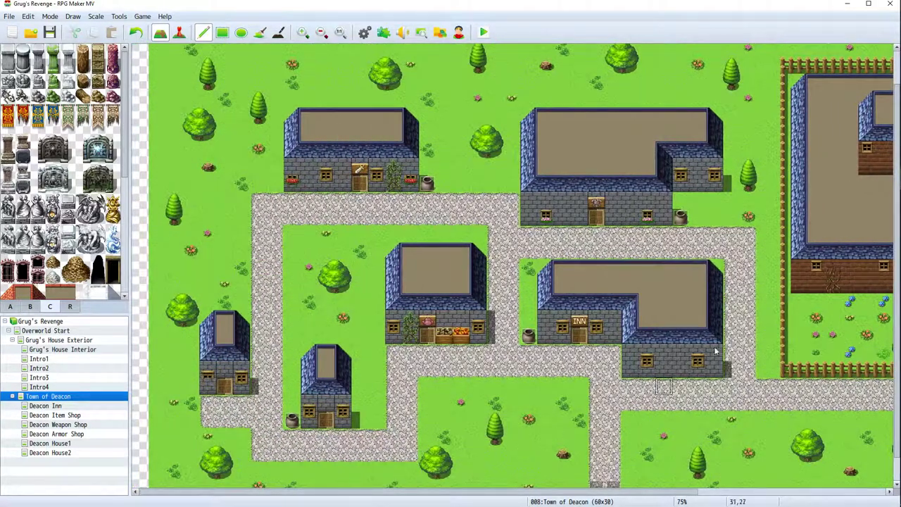
{"action": "left_click", "coordinate": [56, 332]}
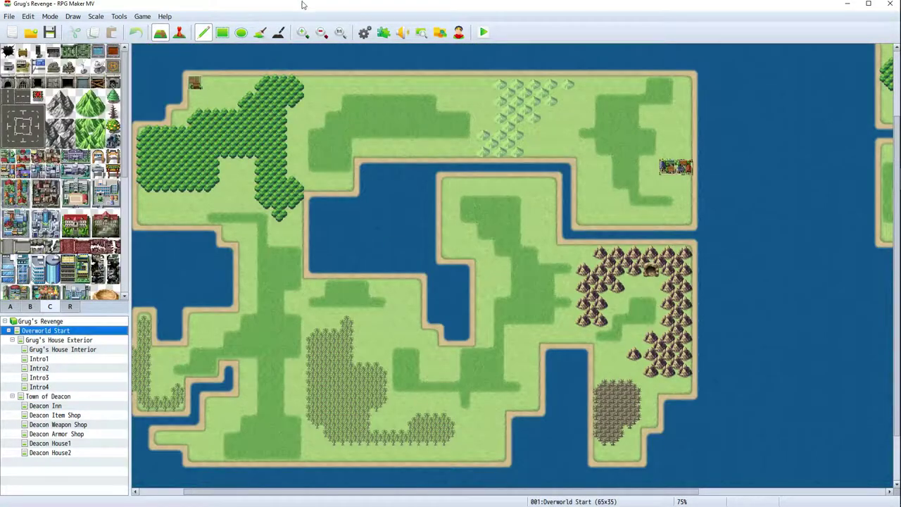
{"action": "left_click", "coordinate": [322, 32]}
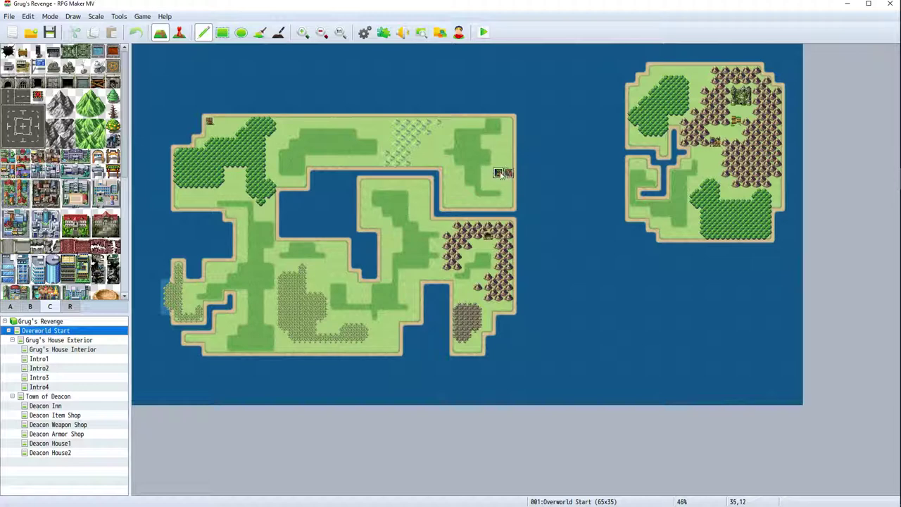
{"action": "left_click", "coordinate": [339, 32]}
{"action": "scroll", "coordinate": [564, 180], "scroll_direction": "up", "scroll_amount": 5}
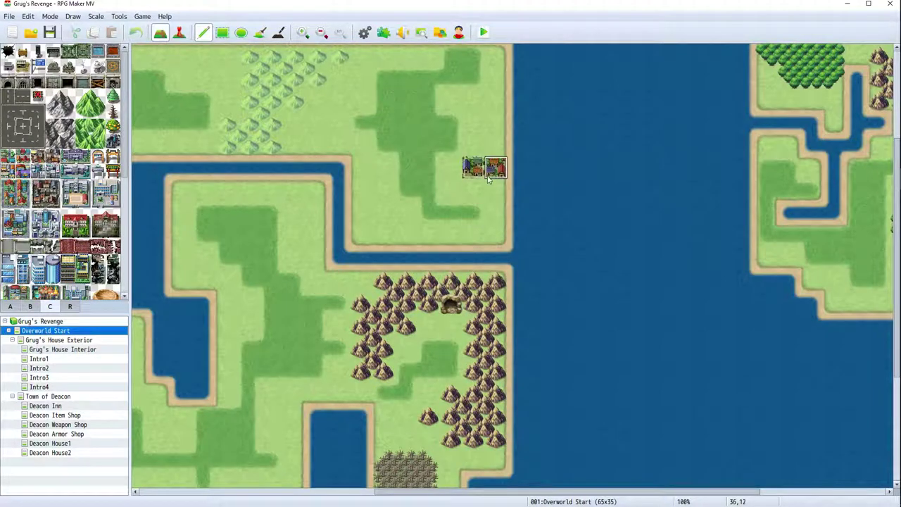
{"action": "left_click", "coordinate": [44, 397]}
{"action": "scroll", "coordinate": [560, 232], "scroll_direction": "down", "scroll_amount": 2}
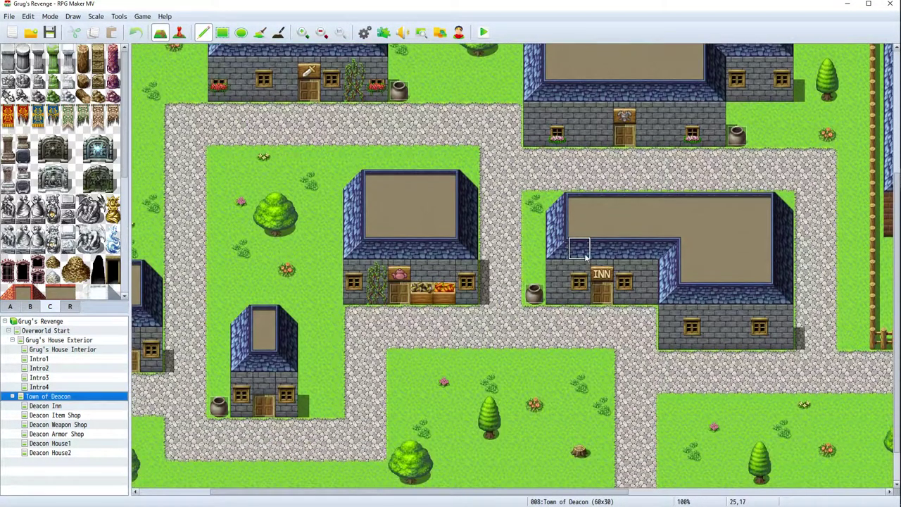
{"action": "scroll", "coordinate": [610, 171], "scroll_direction": "up", "scroll_amount": 1}
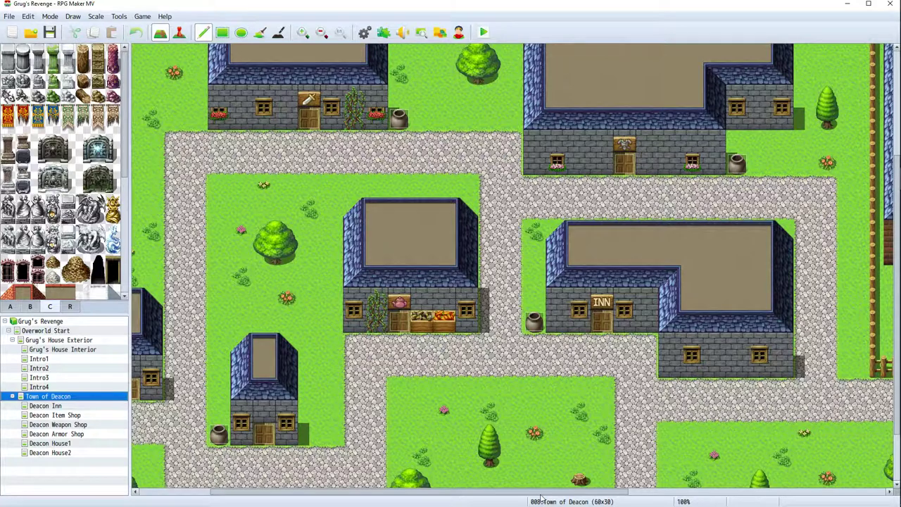
{"action": "left_click_drag", "start_coordinate": [541, 497], "coordinate": [713, 497]}
{"action": "scroll", "coordinate": [806, 356], "scroll_direction": "up", "scroll_amount": 3}
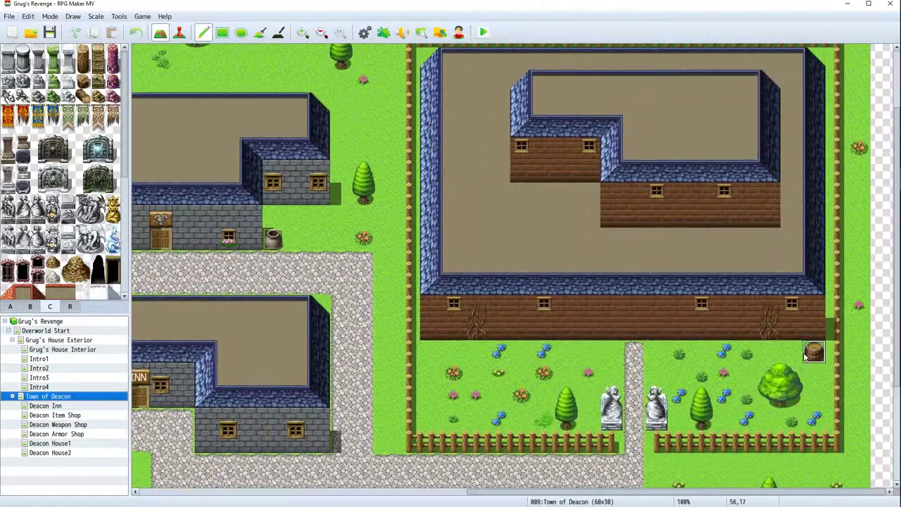
{"action": "scroll", "coordinate": [806, 356], "scroll_direction": "up", "scroll_amount": 2}
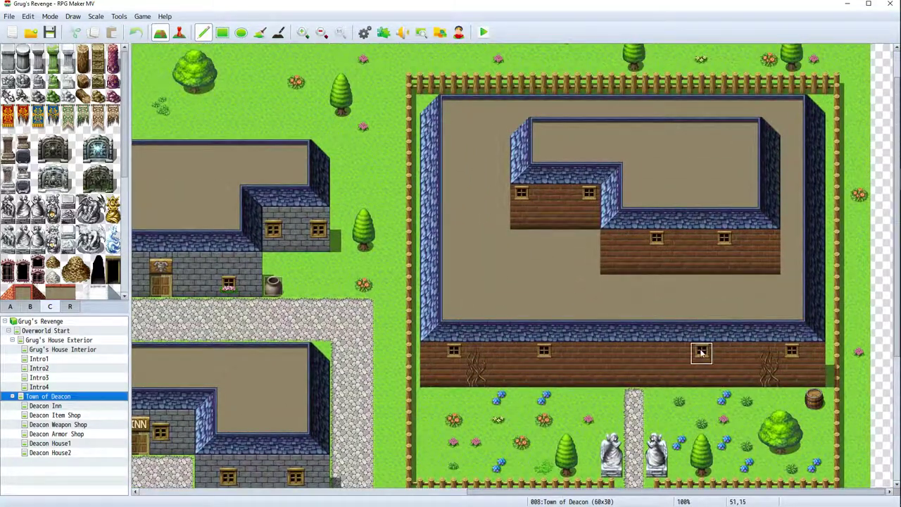
{"action": "scroll", "coordinate": [632, 282], "scroll_direction": "down", "scroll_amount": 2}
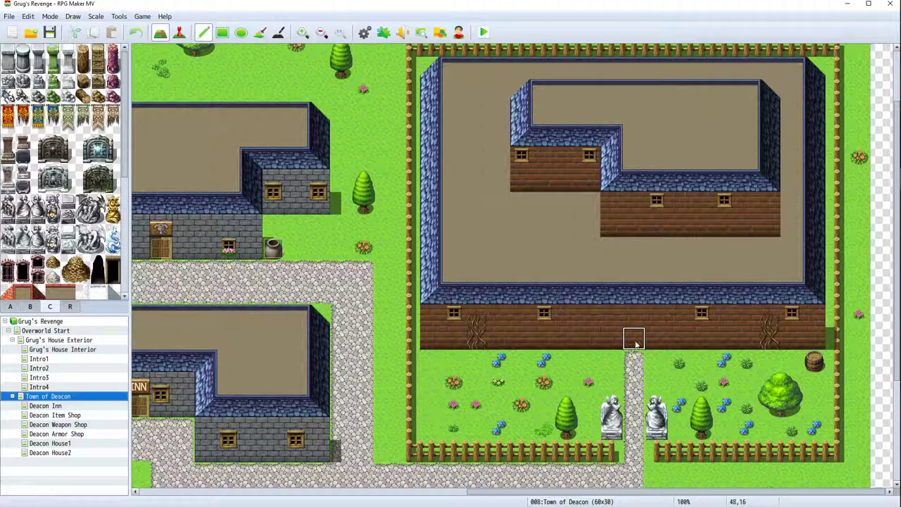
{"action": "left_click", "coordinate": [42, 342]}
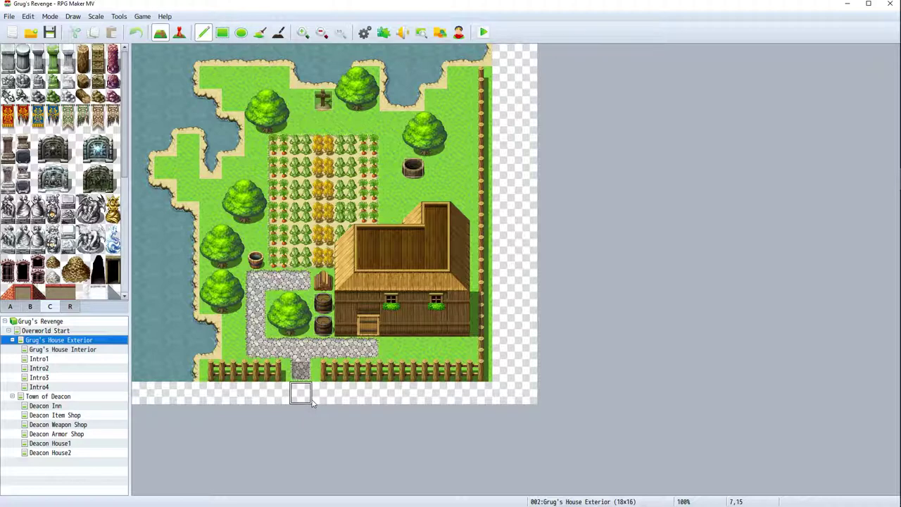
{"action": "left_click", "coordinate": [63, 350]}
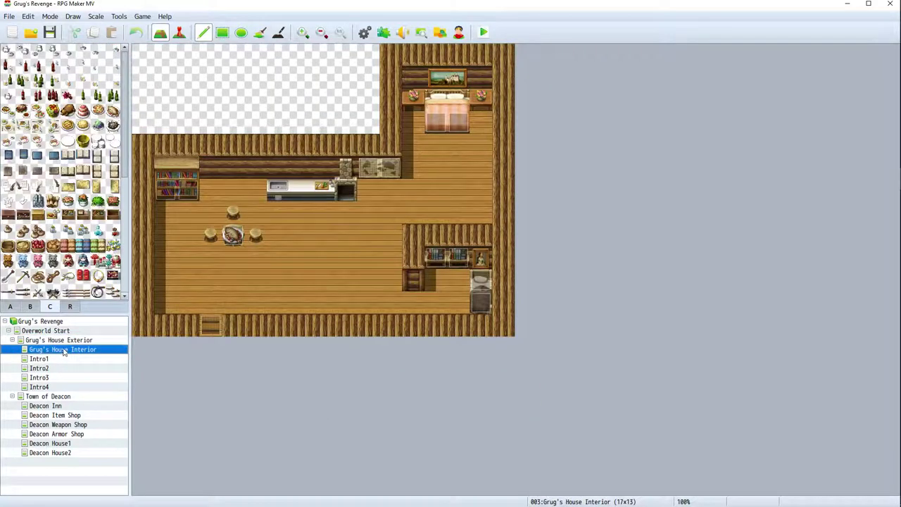
Open the Intro4 event in the corner of the Intro4 map for editing and review its command list
{"action": "left_click", "coordinate": [39, 388]}
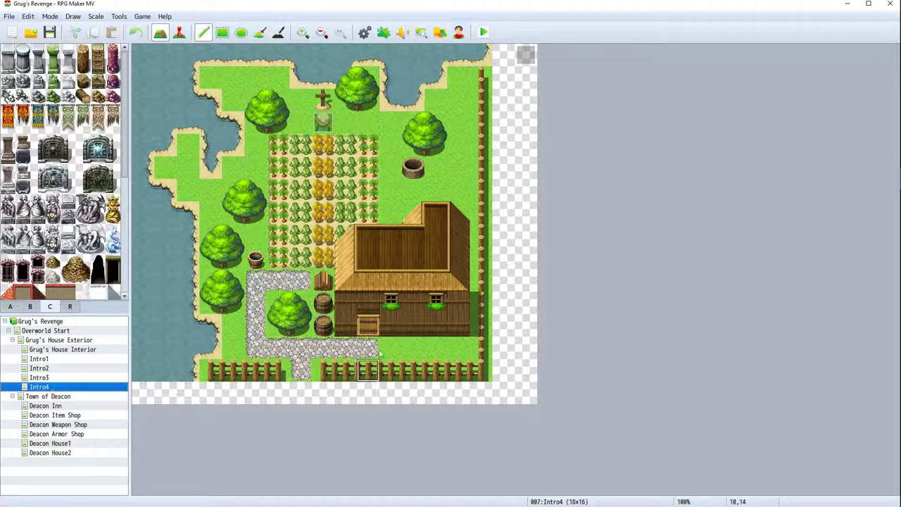
{"action": "left_click", "coordinate": [180, 32]}
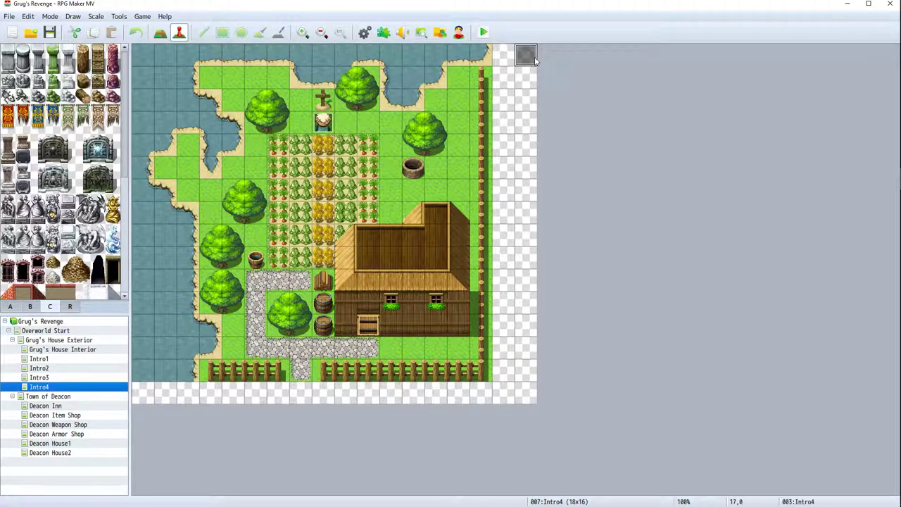
{"action": "right_click", "coordinate": [533, 60]}
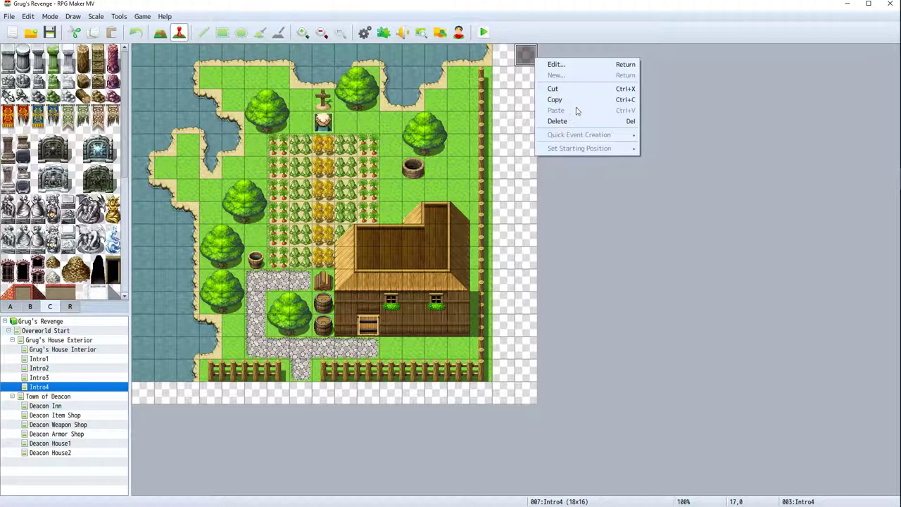
{"action": "left_click", "coordinate": [566, 67]}
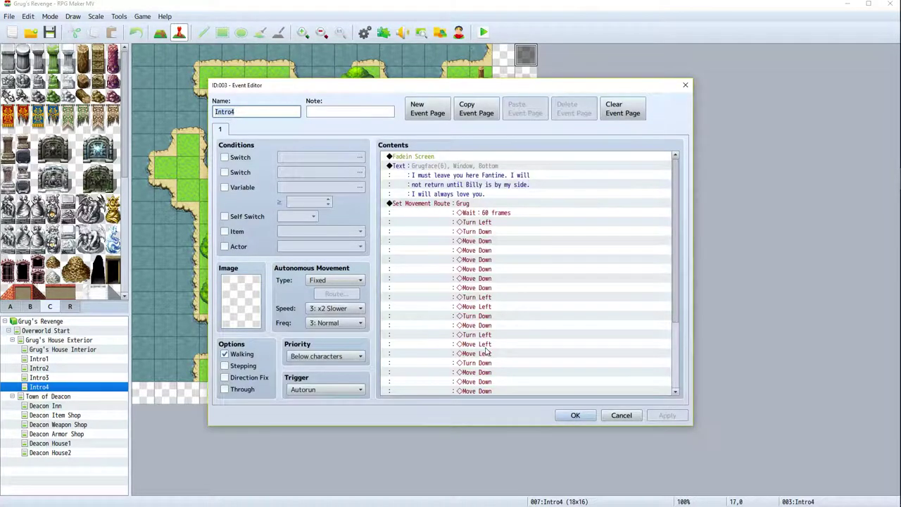
{"action": "scroll", "coordinate": [528, 336], "scroll_direction": "down", "scroll_amount": 5}
{"action": "scroll", "coordinate": [521, 339], "scroll_direction": "up", "scroll_amount": 5}
{"action": "scroll", "coordinate": [527, 324], "scroll_direction": "up", "scroll_amount": 1}
{"action": "right_click", "coordinate": [453, 204]}
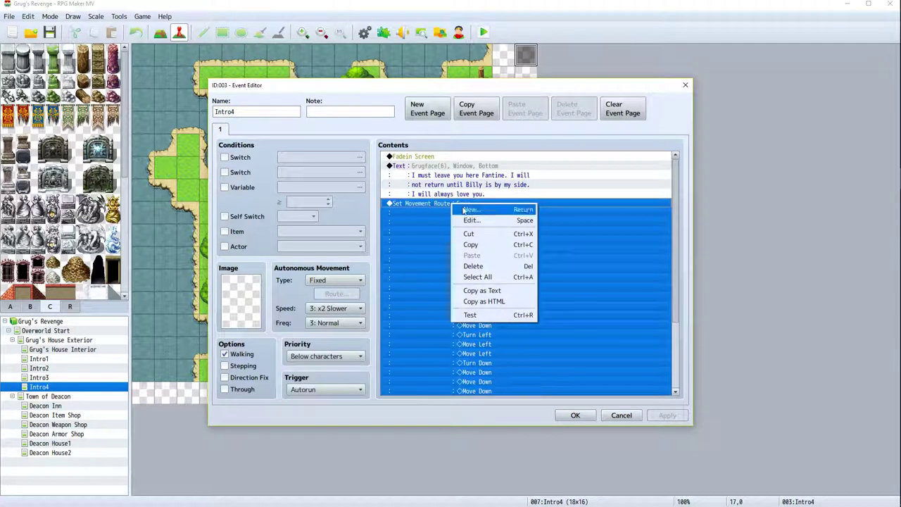
{"action": "left_click", "coordinate": [426, 203]}
{"action": "scroll", "coordinate": [417, 226], "scroll_direction": "down", "scroll_amount": 5}
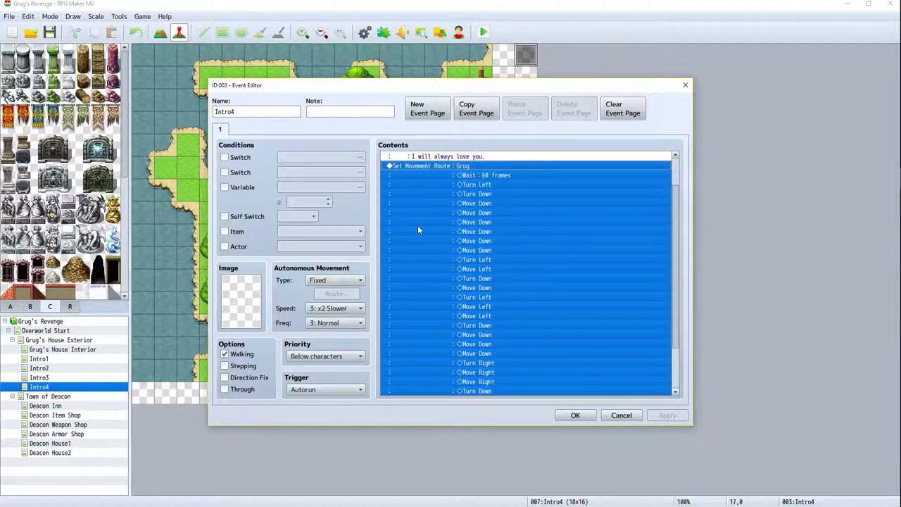
{"action": "scroll", "coordinate": [418, 226], "scroll_direction": "up", "scroll_amount": 5}
{"action": "right_click", "coordinate": [415, 204]}
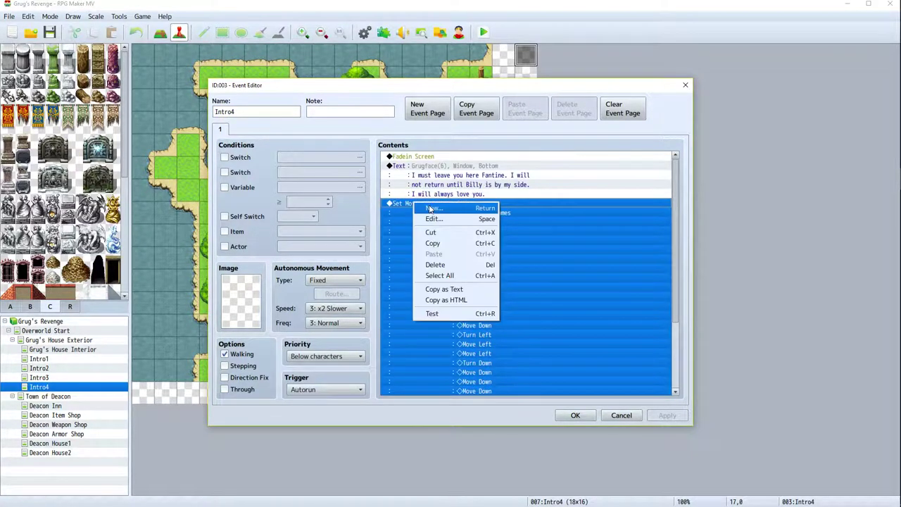
{"action": "left_click", "coordinate": [432, 210]}
{"action": "left_click", "coordinate": [464, 162]}
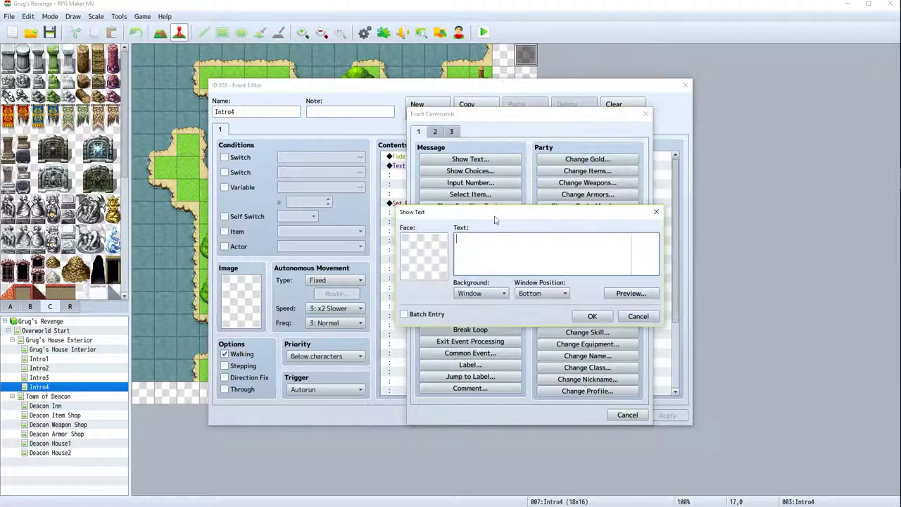
{"action": "left_click", "coordinate": [634, 317]}
{"action": "left_click", "coordinate": [627, 415]}
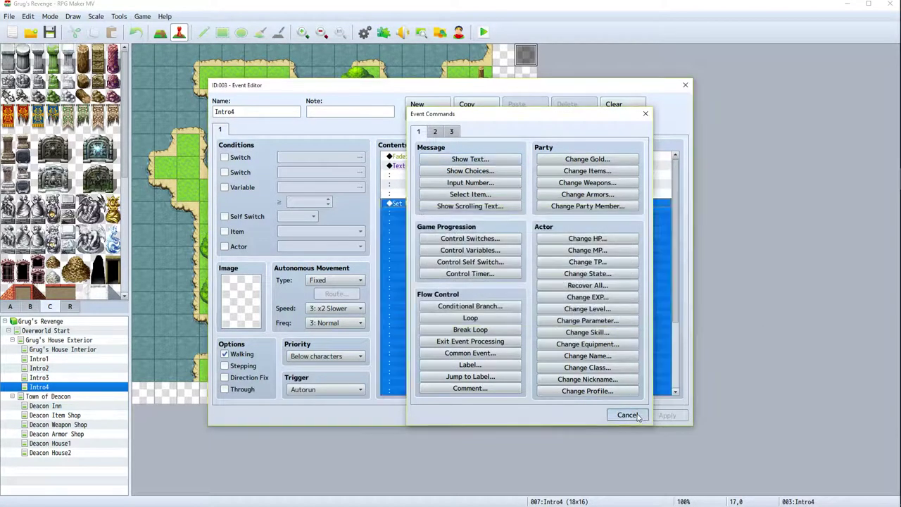
Insert a Set Movement Route for Grug with Turn Left and Turn Down before his existing route, keeping Wait for Completion on
{"action": "right_click", "coordinate": [437, 204]}
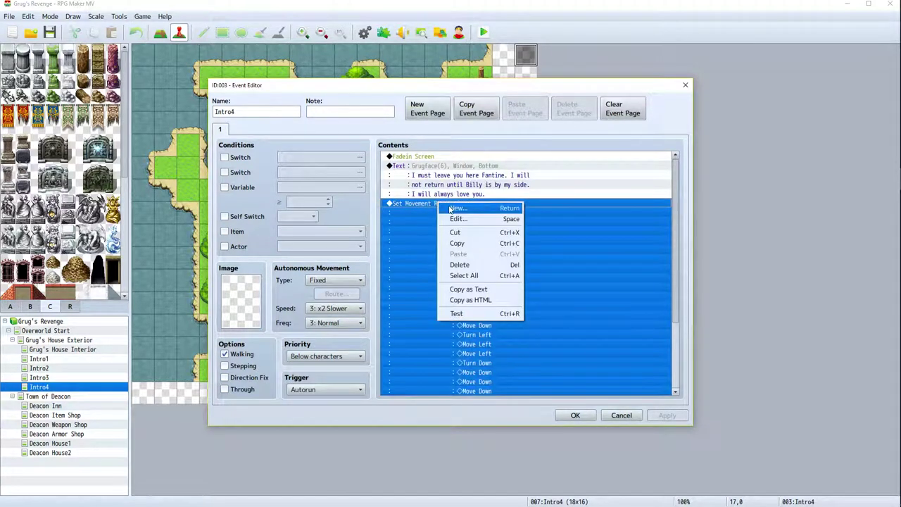
{"action": "left_click", "coordinate": [455, 208]}
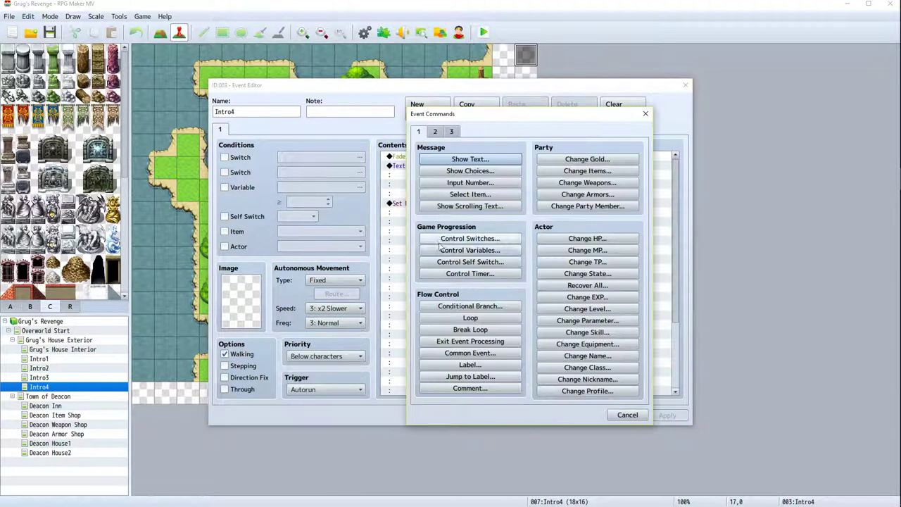
{"action": "left_click", "coordinate": [435, 131]}
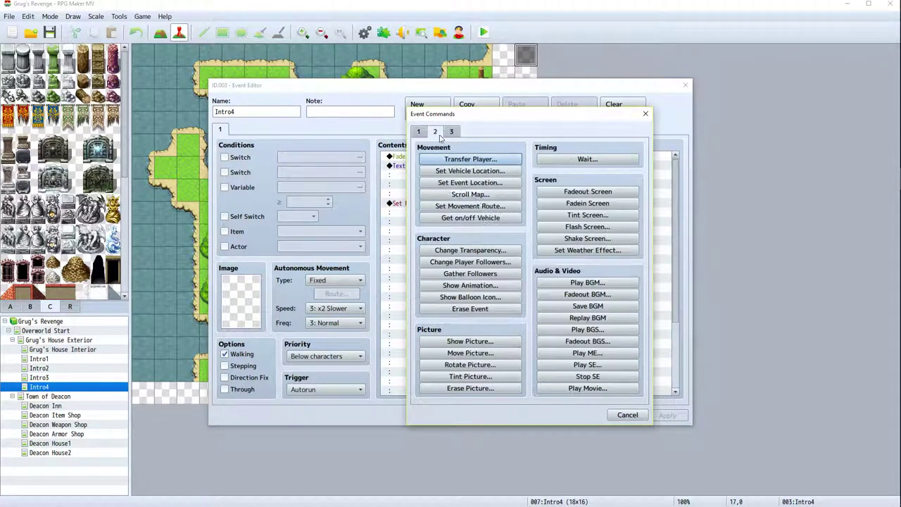
{"action": "left_click", "coordinate": [470, 206]}
{"action": "left_click", "coordinate": [378, 175]}
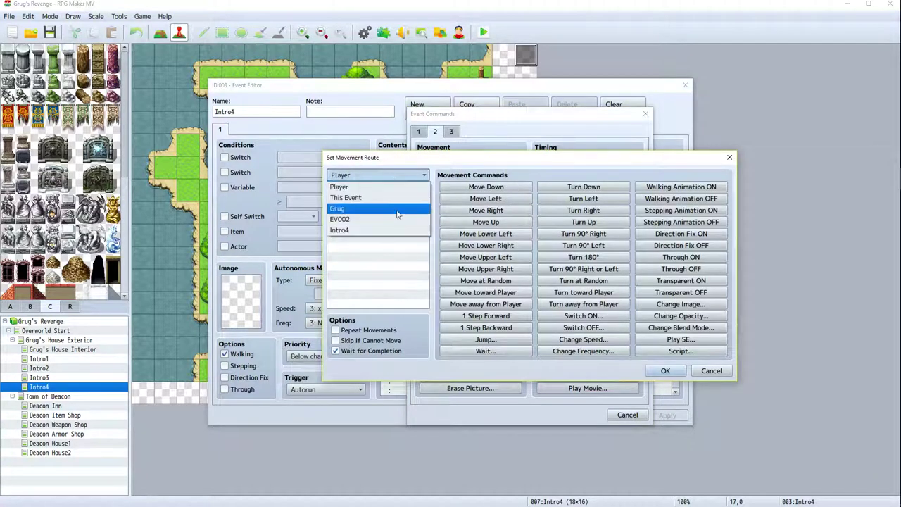
{"action": "left_click", "coordinate": [380, 219]}
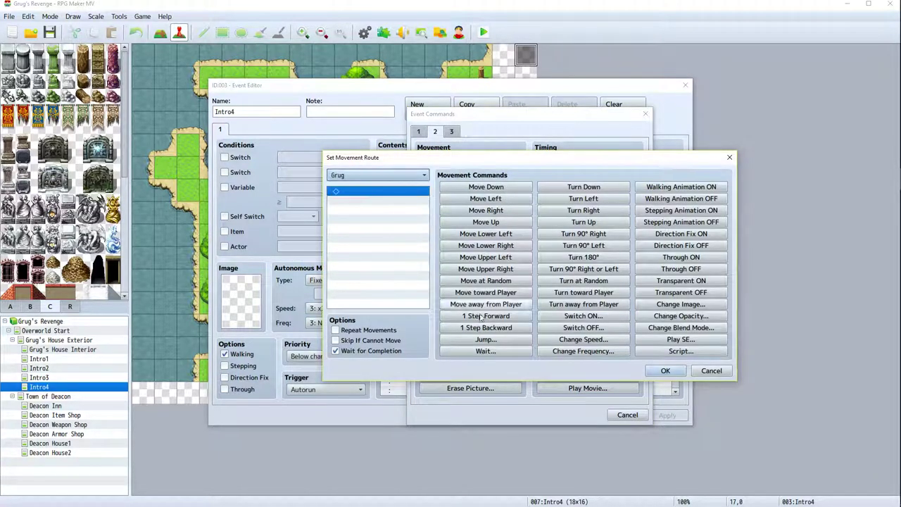
{"action": "left_click", "coordinate": [583, 200]}
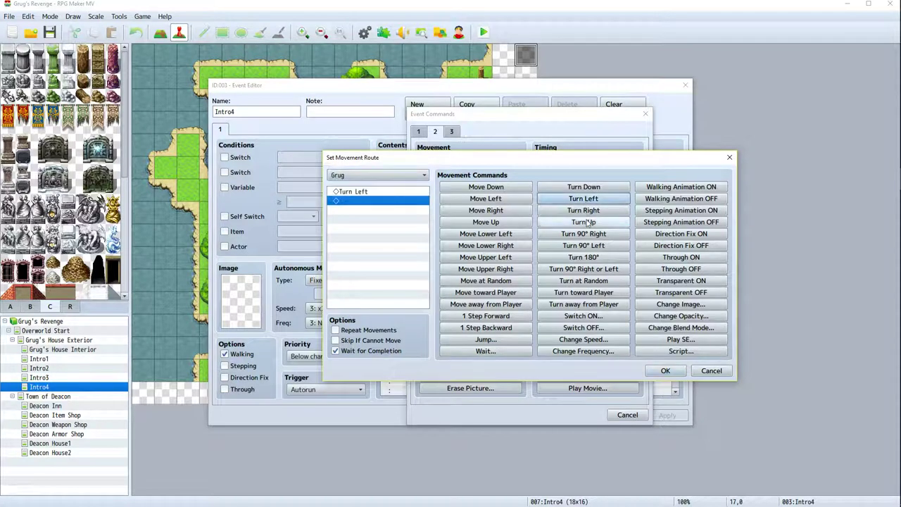
{"action": "left_click", "coordinate": [591, 188]}
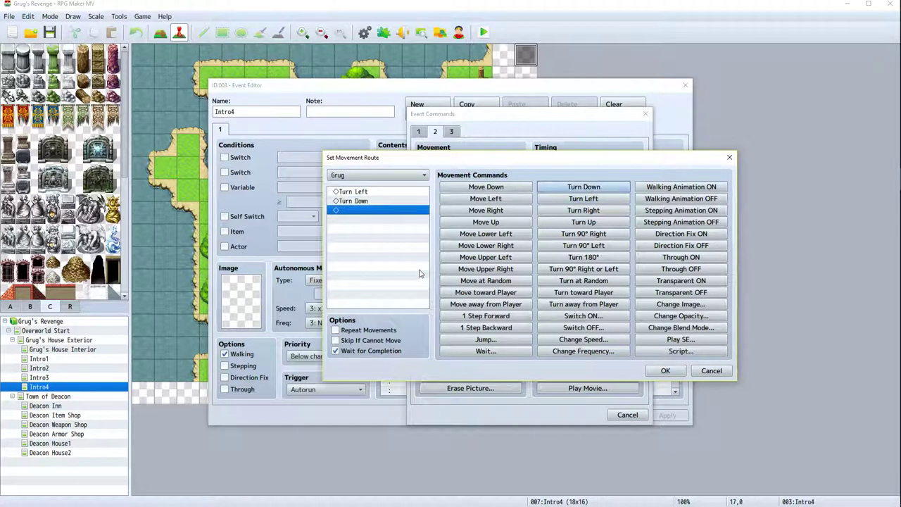
{"action": "left_click", "coordinate": [665, 371]}
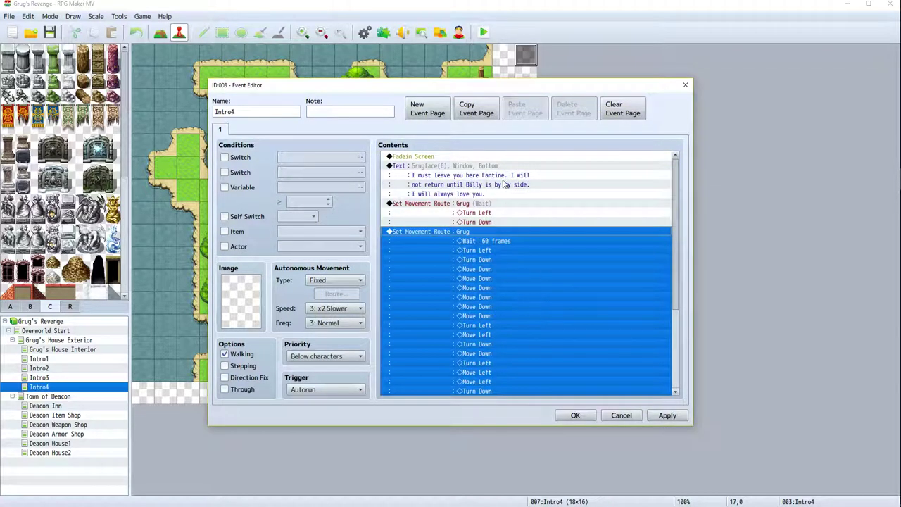
Insert a Show Text before the long route, beginning "I should head east to the port of Deacon. They will most likely have purchased passage accross the"
{"action": "right_click", "coordinate": [481, 229]}
{"action": "left_click", "coordinate": [489, 237]}
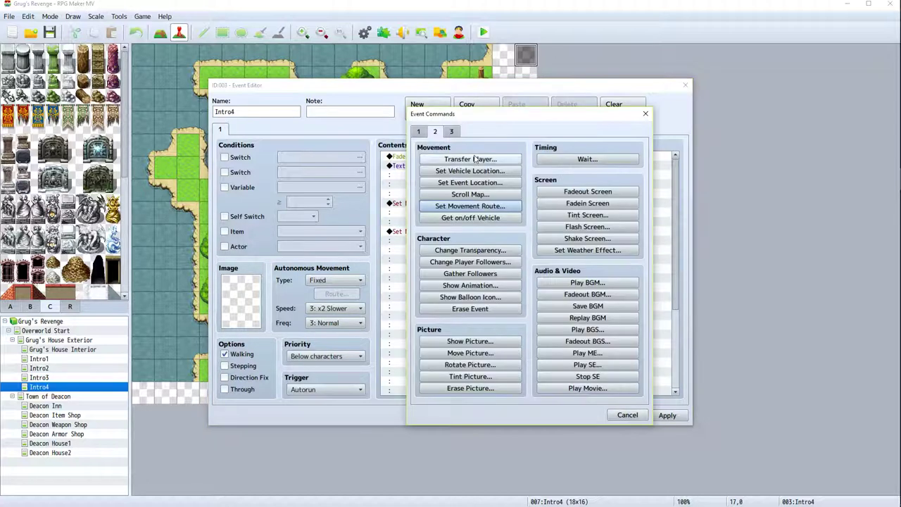
{"action": "left_click", "coordinate": [420, 132]}
{"action": "left_click", "coordinate": [454, 160]}
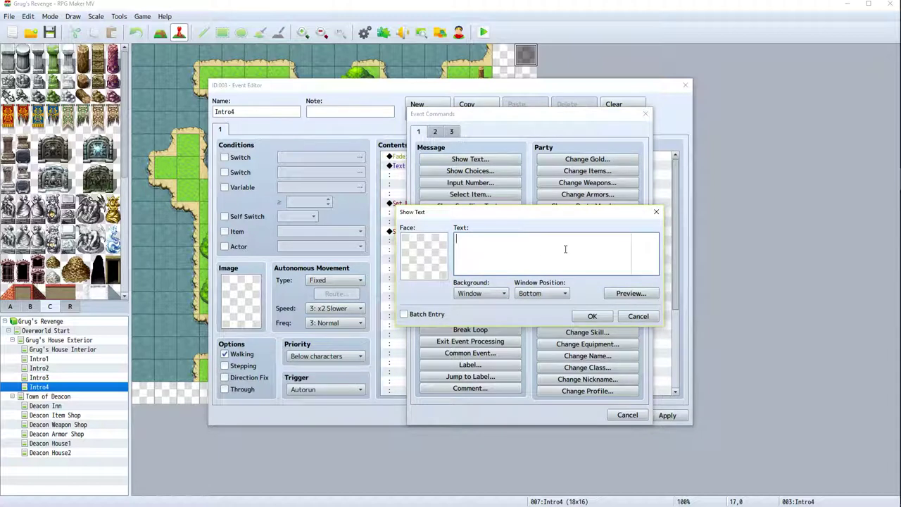
{"action": "type", "text": "I should head east to the port of Deacon"}
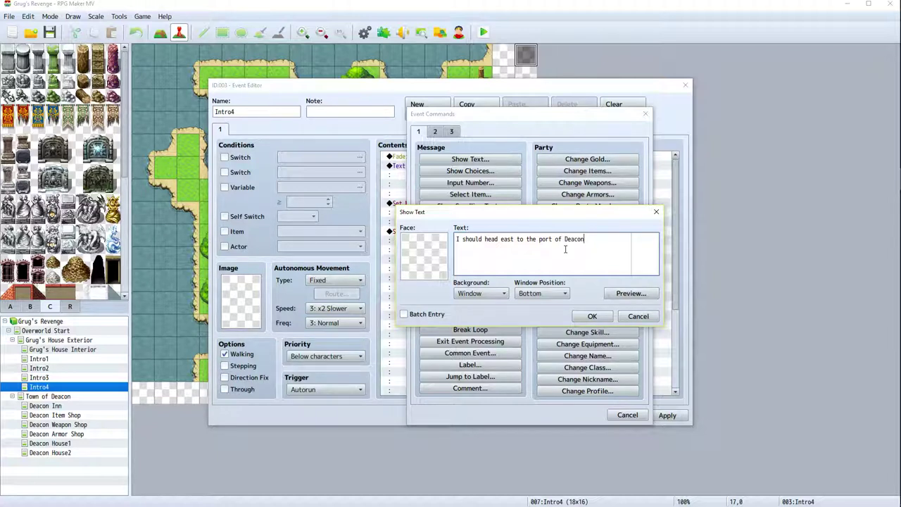
{"action": "type", "text": "They wio"}
{"action": "type", "text": "e"}
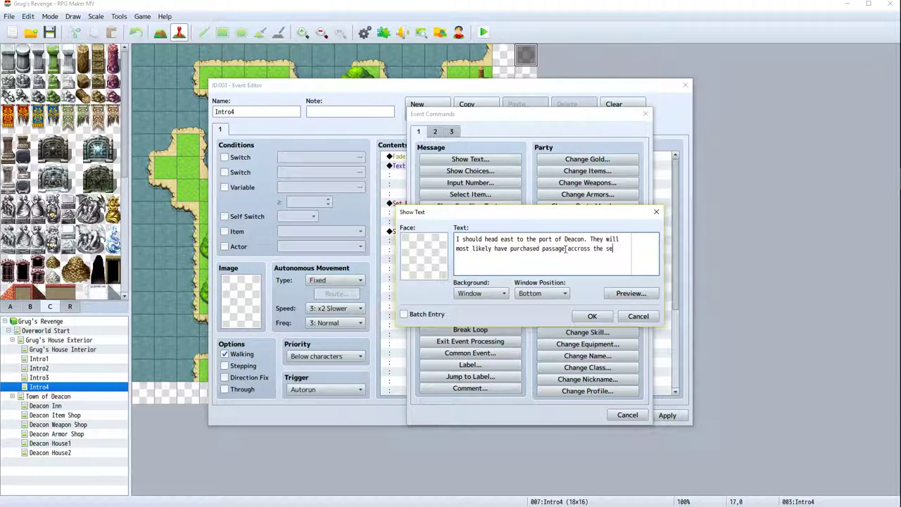
{"action": "type", "text": "h"}
Finish the message with "sea there." and give it the third face in the second row of Grugface
{"action": "double_click", "coordinate": [417, 261]}
{"action": "scroll", "coordinate": [423, 292], "scroll_direction": "down", "scroll_amount": 6}
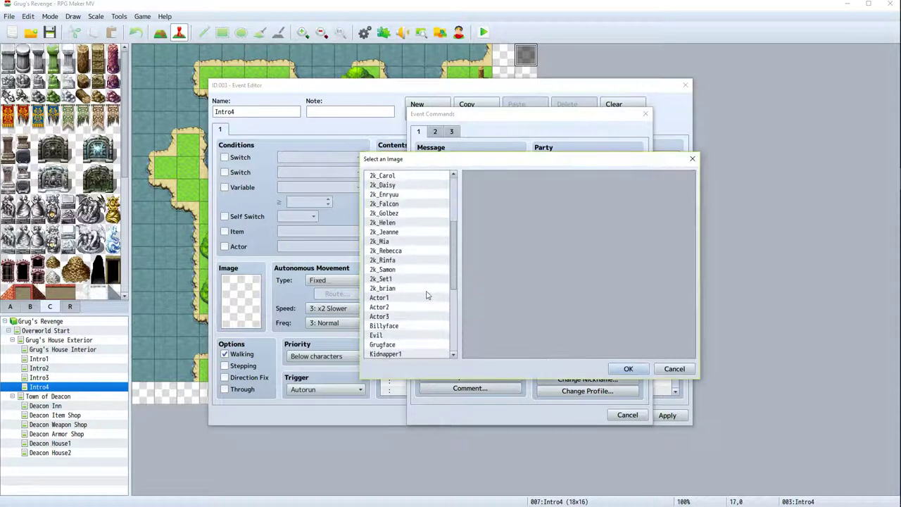
{"action": "scroll", "coordinate": [421, 283], "scroll_direction": "down", "scroll_amount": 2}
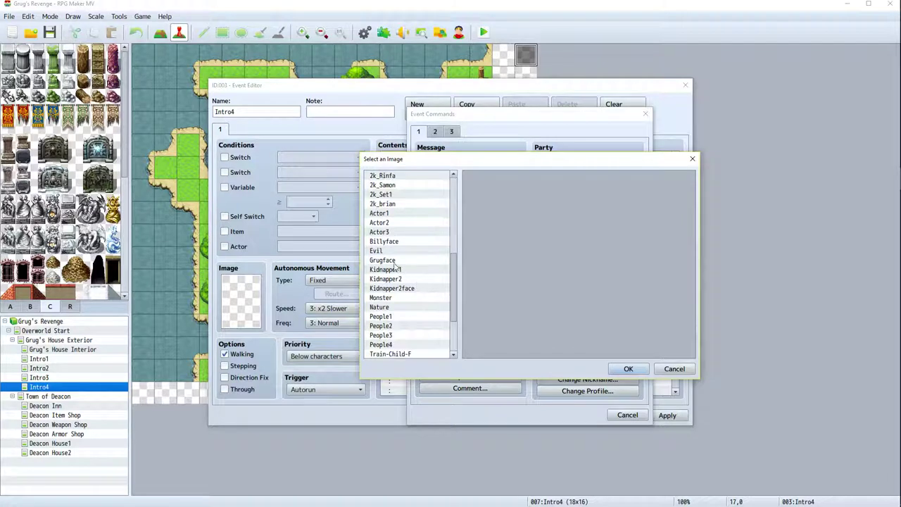
{"action": "left_click", "coordinate": [394, 260]}
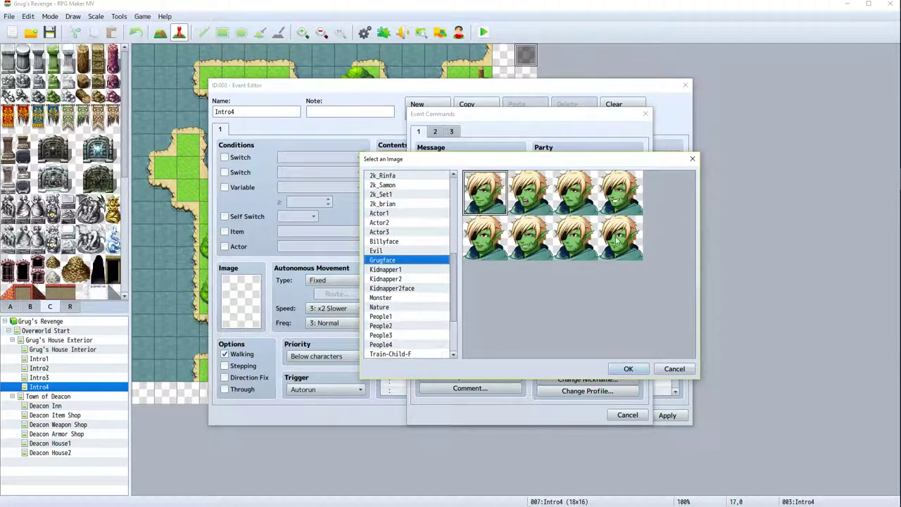
{"action": "left_click", "coordinate": [579, 245]}
{"action": "left_click", "coordinate": [628, 369]}
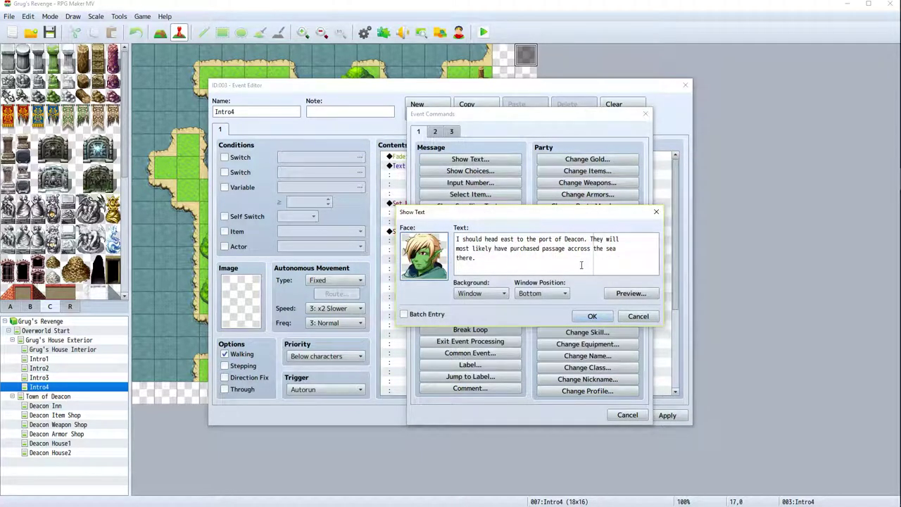
Set the new message's window position to Top and add it to the Intro4 event
{"action": "left_click", "coordinate": [567, 294]}
{"action": "left_click", "coordinate": [556, 304]}
{"action": "left_click", "coordinate": [590, 317]}
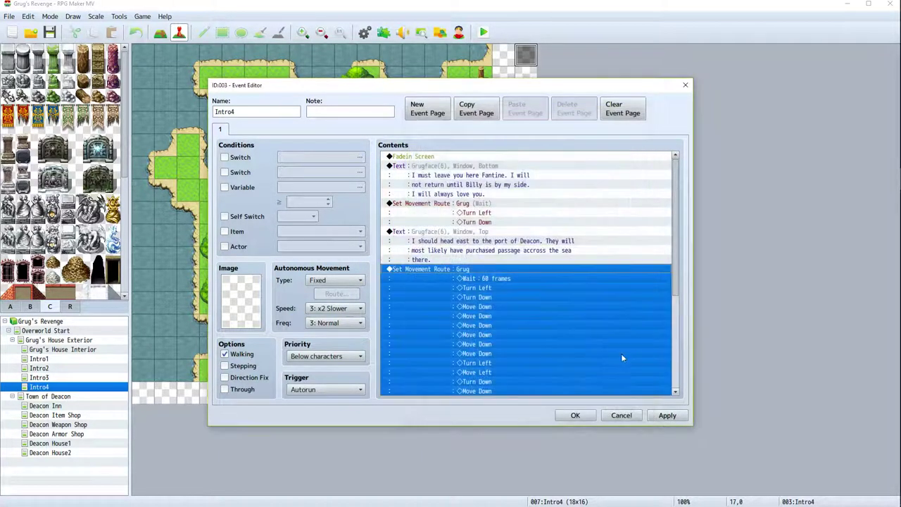
Review Grug's long movement route without changing it, and apply and close the Intro4 event
{"action": "right_click", "coordinate": [476, 273]}
{"action": "left_click", "coordinate": [495, 289]}
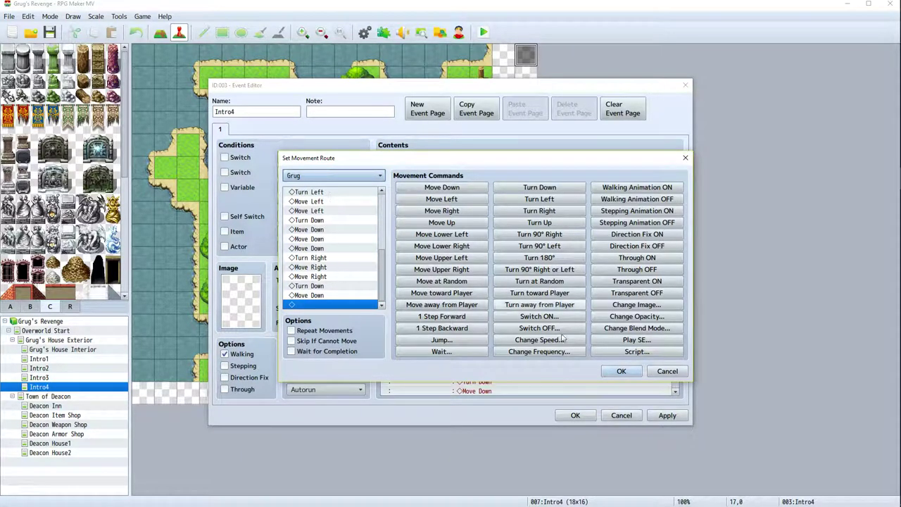
{"action": "left_click", "coordinate": [622, 372]}
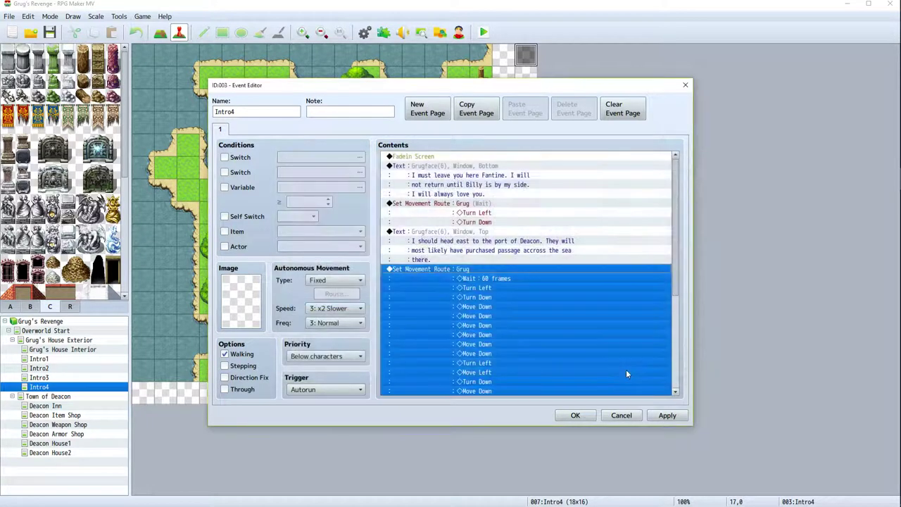
{"action": "left_click", "coordinate": [667, 415]}
{"action": "left_click", "coordinate": [575, 416]}
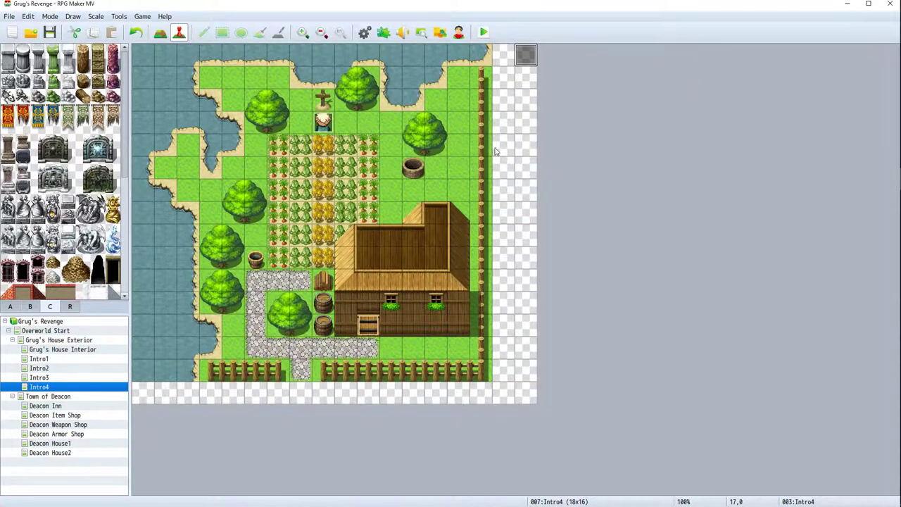
Set the player's starting position on the Intro4 map at tile 10,3, two tiles east of the character below the grave cross
{"action": "right_click", "coordinate": [366, 125]}
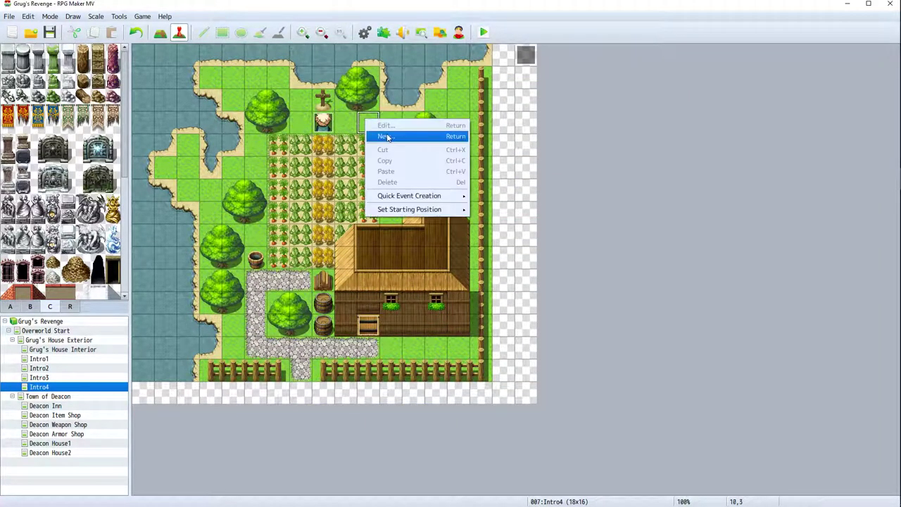
{"action": "mouse_move", "coordinate": [437, 211]}
{"action": "left_click", "coordinate": [489, 210]}
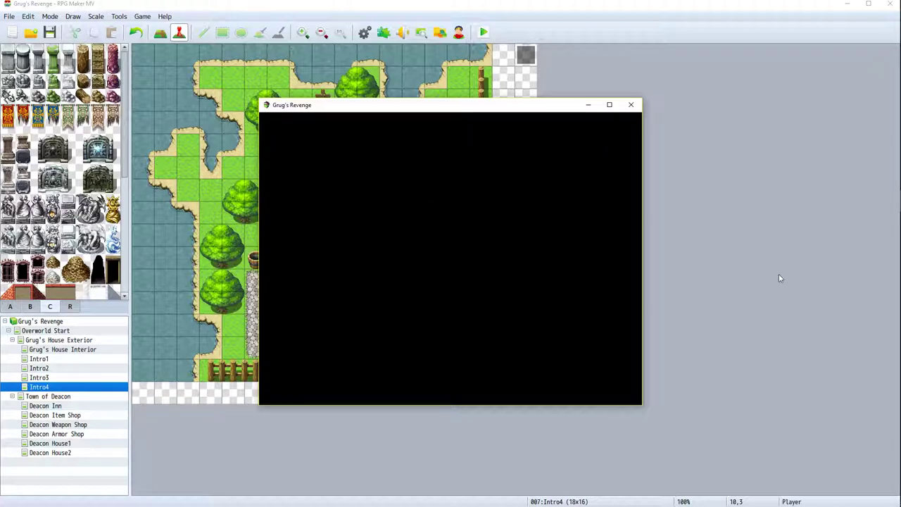
Playtest a new game through both Intro4 messages and Grug's walk to the overworld, and close the playtest
{"action": "mouse_move", "coordinate": [888, 202]}
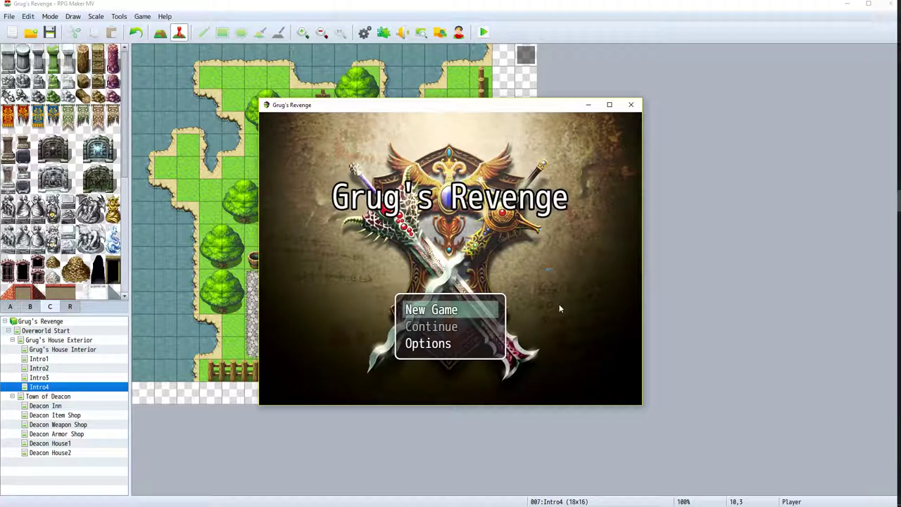
{"action": "key", "text": "Return"}
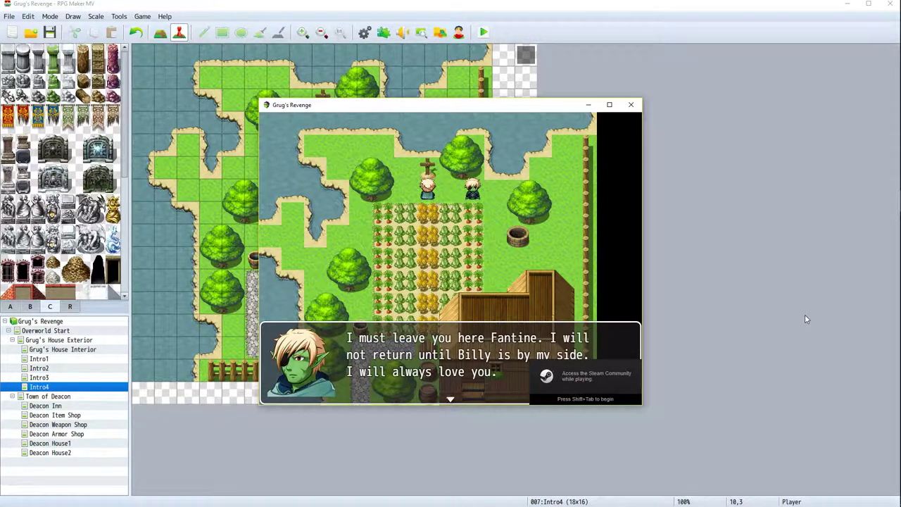
{"action": "key", "text": "Return"}
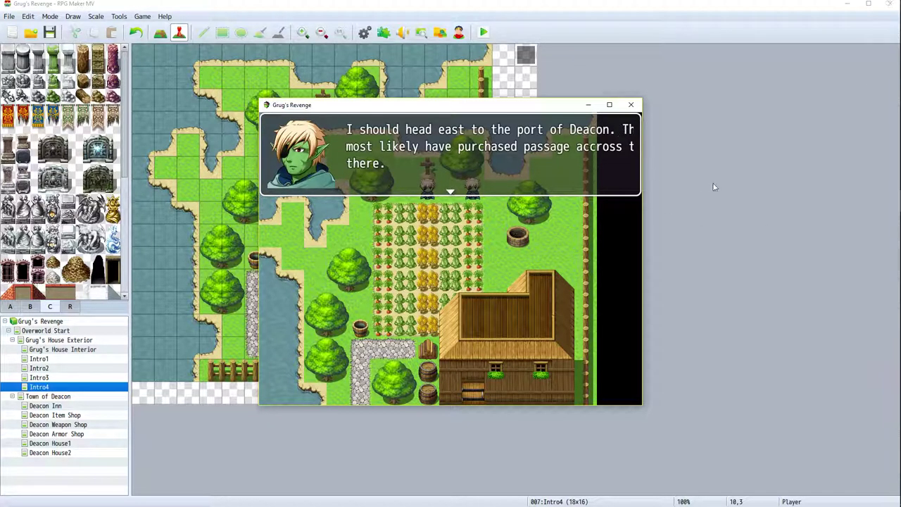
{"action": "key", "text": "Return"}
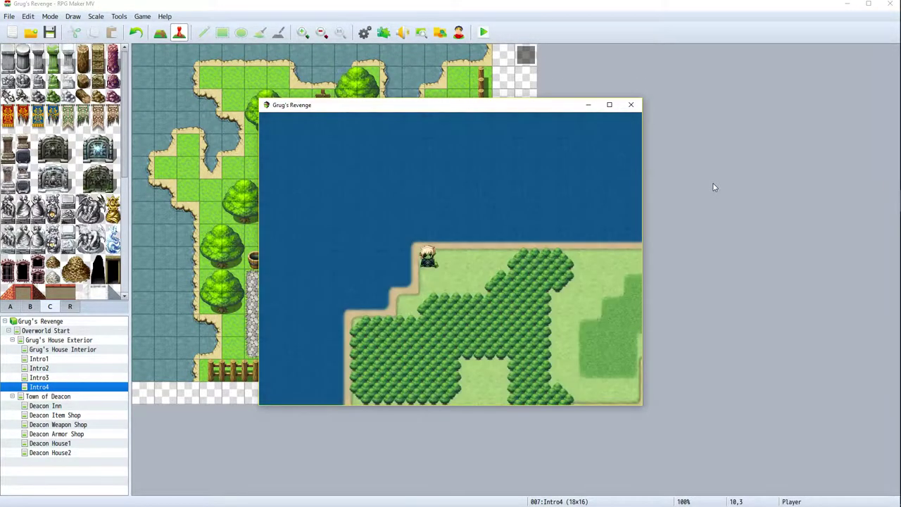
{"action": "left_click", "coordinate": [632, 106]}
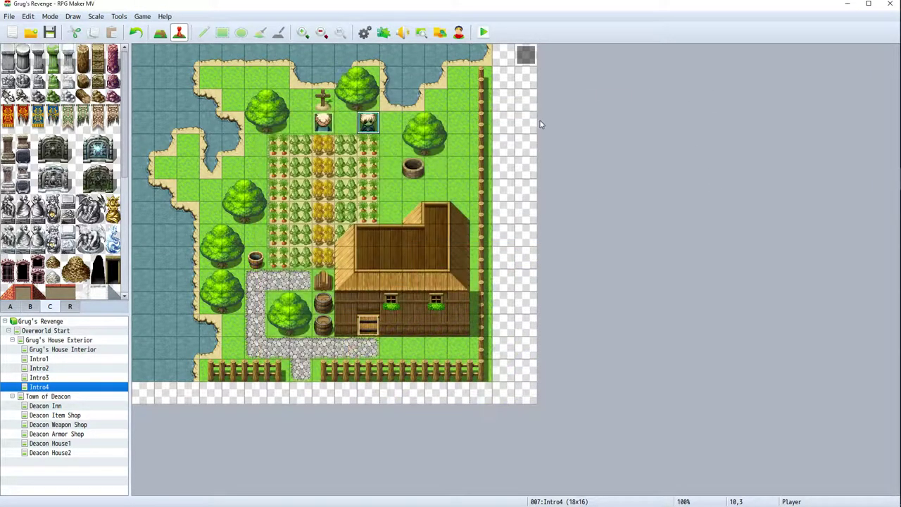
Rebreak the second Intro4 message after "Deacon." and "purchased", putting "passage accross the sea there." on the third line, and apply the event
{"action": "right_click", "coordinate": [524, 52]}
{"action": "left_click", "coordinate": [539, 58]}
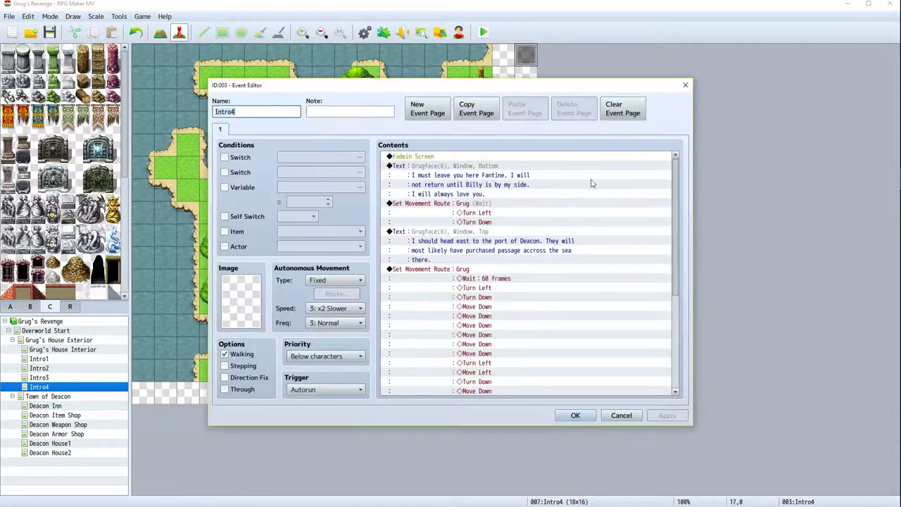
{"action": "right_click", "coordinate": [457, 236]}
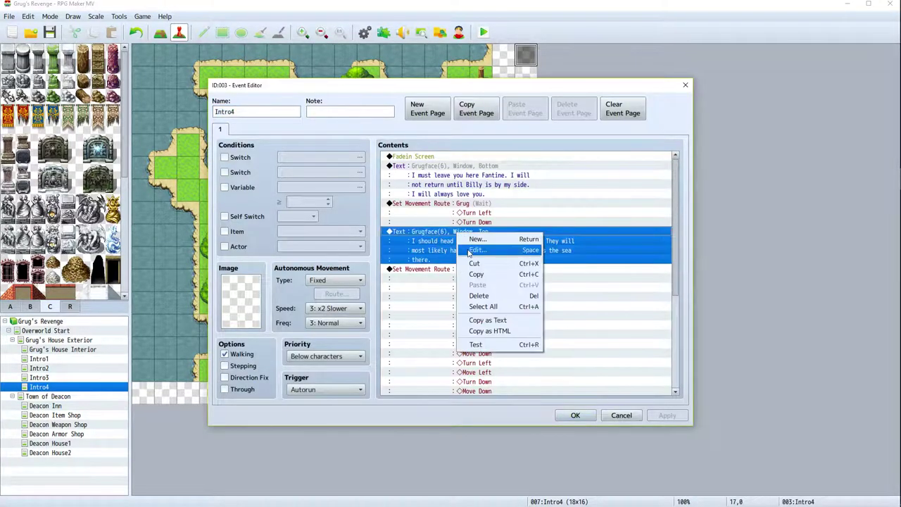
{"action": "left_click", "coordinate": [470, 240]}
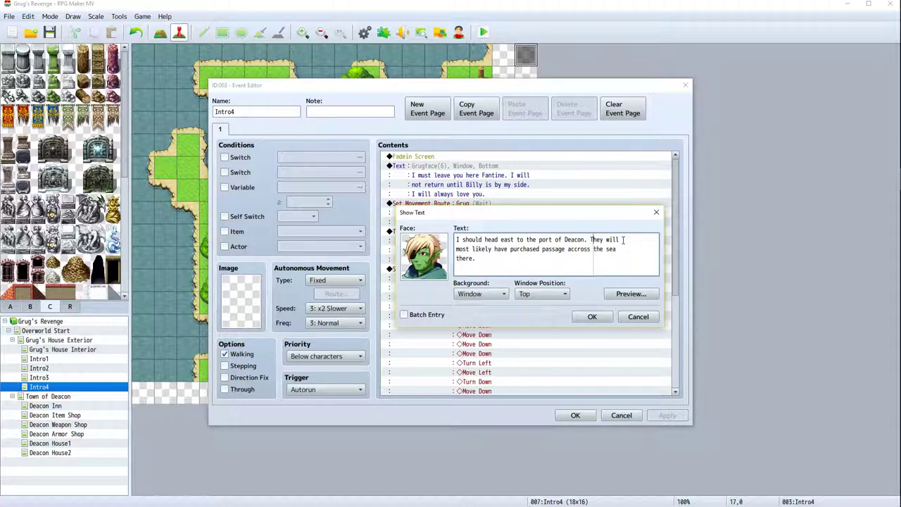
{"action": "key", "text": "Return"}
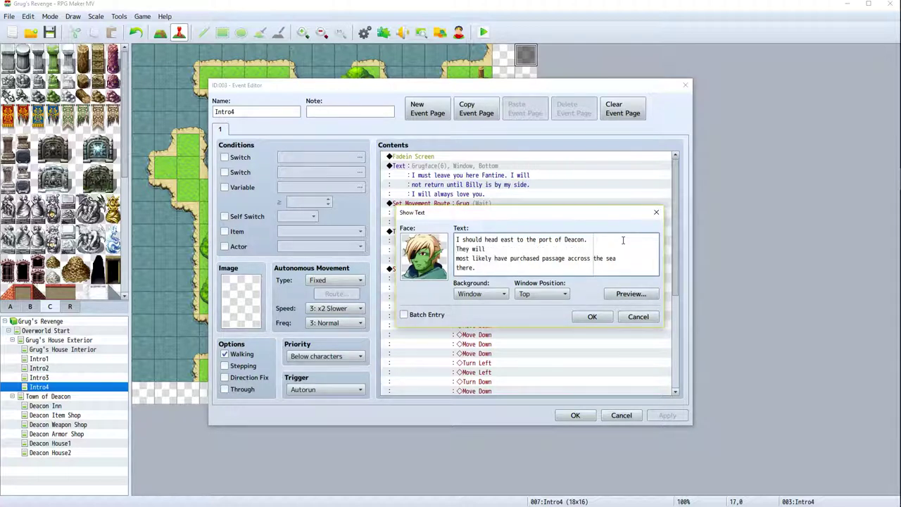
{"action": "key", "text": "BackSpace"}
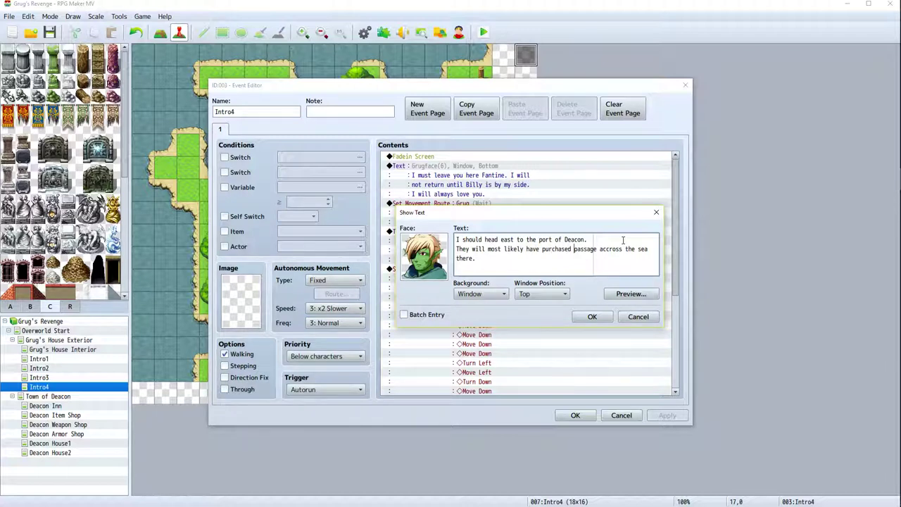
{"action": "key", "text": "Return"}
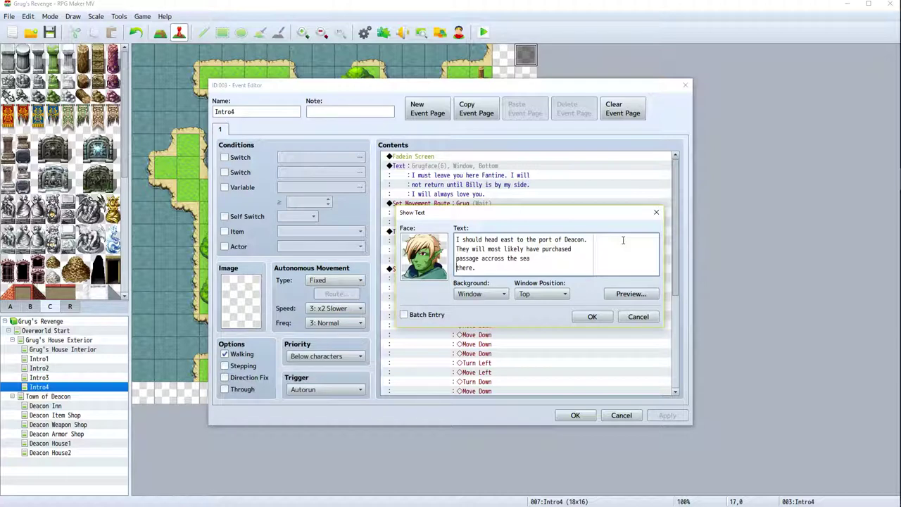
{"action": "left_click", "coordinate": [593, 317]}
{"action": "left_click", "coordinate": [667, 416]}
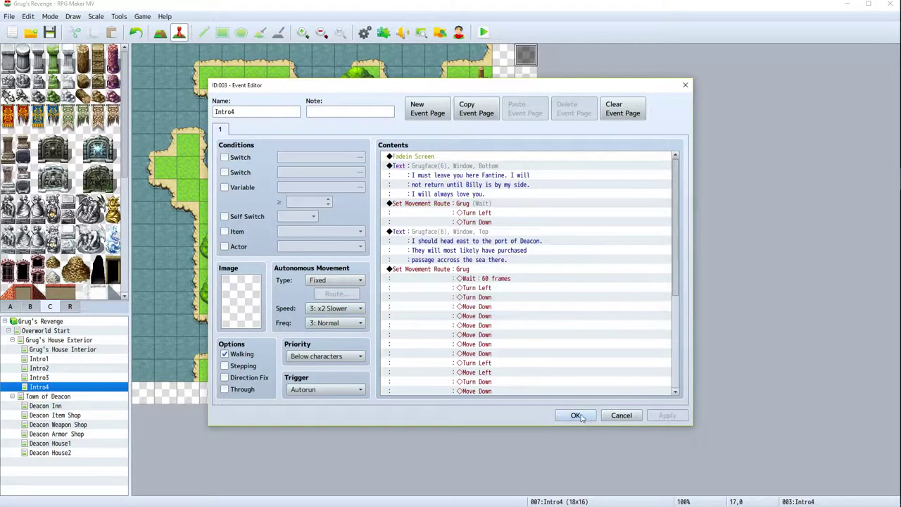
{"action": "left_click", "coordinate": [576, 415]}
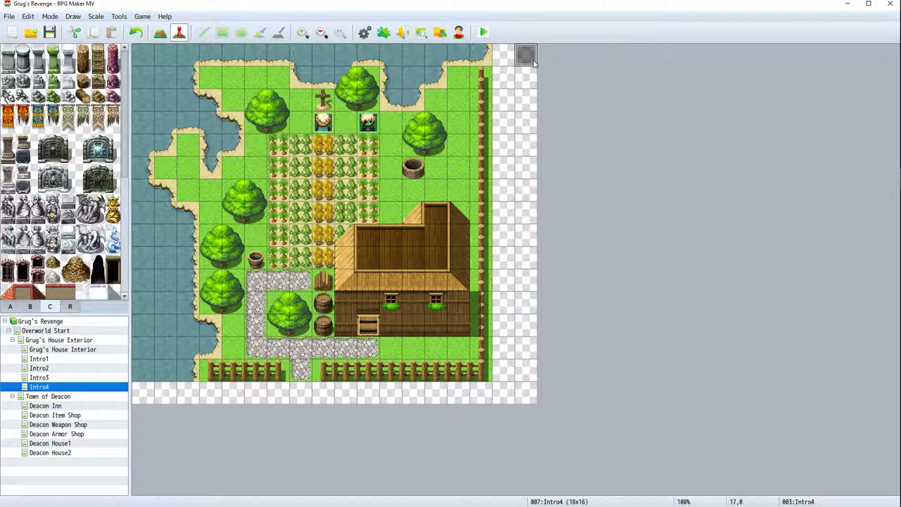
Save the game changes, playtest the Intro4 cutscene through both messages and Grug's walk, and save the project after closing it
{"action": "left_click", "coordinate": [483, 33]}
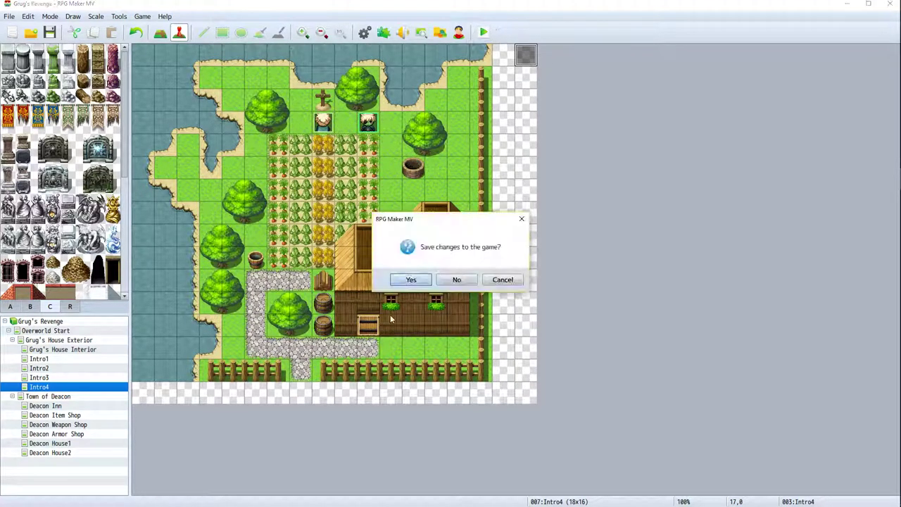
{"action": "left_click", "coordinate": [411, 280]}
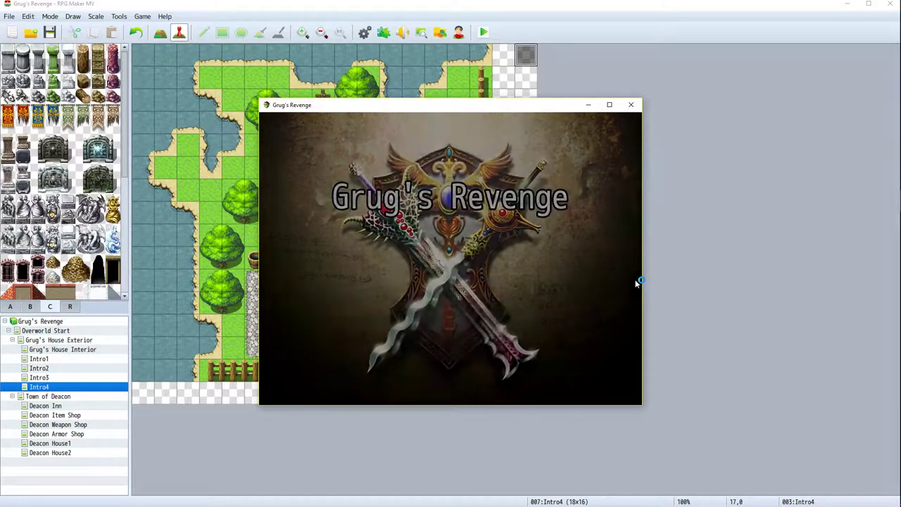
{"action": "key", "text": "Return"}
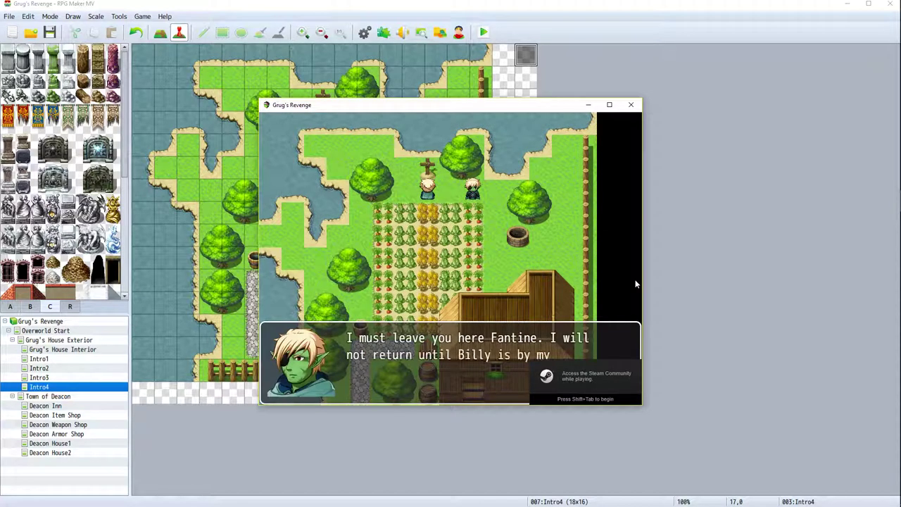
{"action": "key", "text": "Return"}
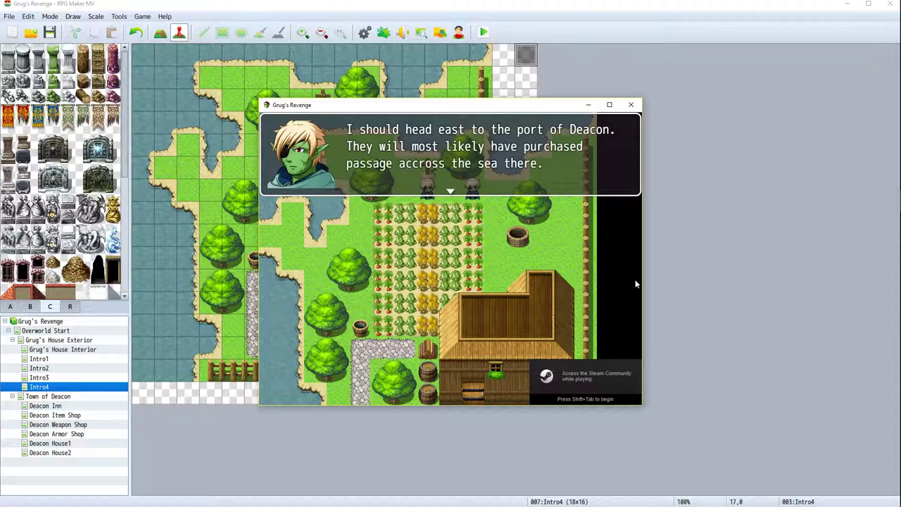
{"action": "key", "text": "Return"}
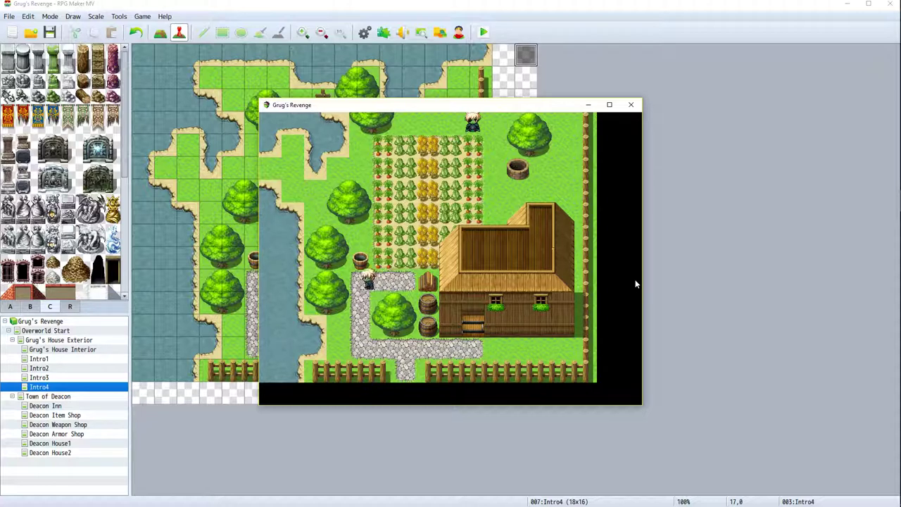
{"action": "left_click", "coordinate": [631, 104]}
{"action": "left_click", "coordinate": [51, 33]}
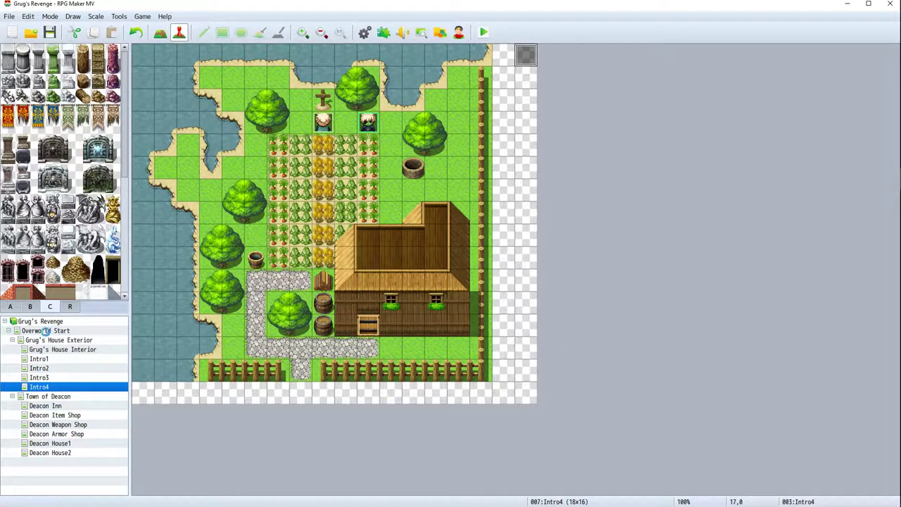
Examine the Overworld Start map from the western coast to the eastern town, mountains and cave
{"action": "left_click", "coordinate": [45, 330]}
{"action": "scroll", "coordinate": [407, 327], "scroll_direction": "down", "scroll_amount": 3}
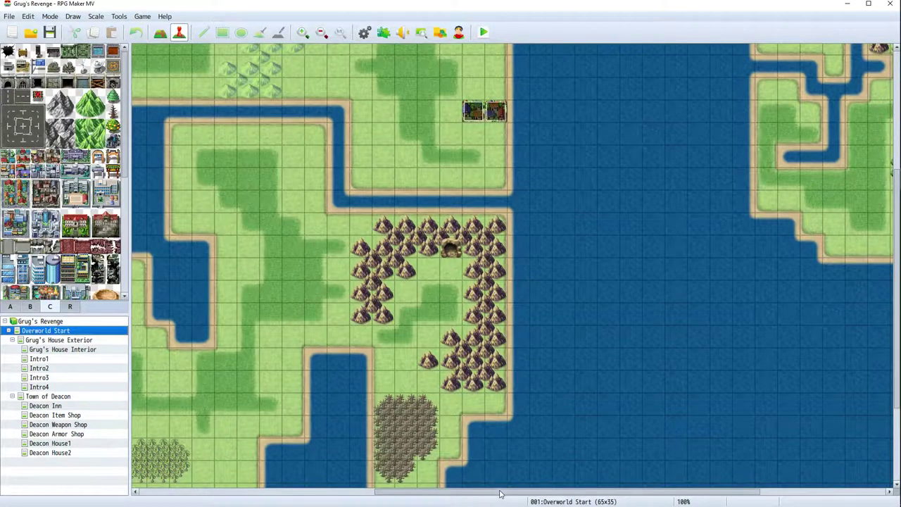
{"action": "left_click_drag", "start_coordinate": [500, 495], "coordinate": [167, 461]}
{"action": "scroll", "coordinate": [365, 381], "scroll_direction": "down", "scroll_amount": 3}
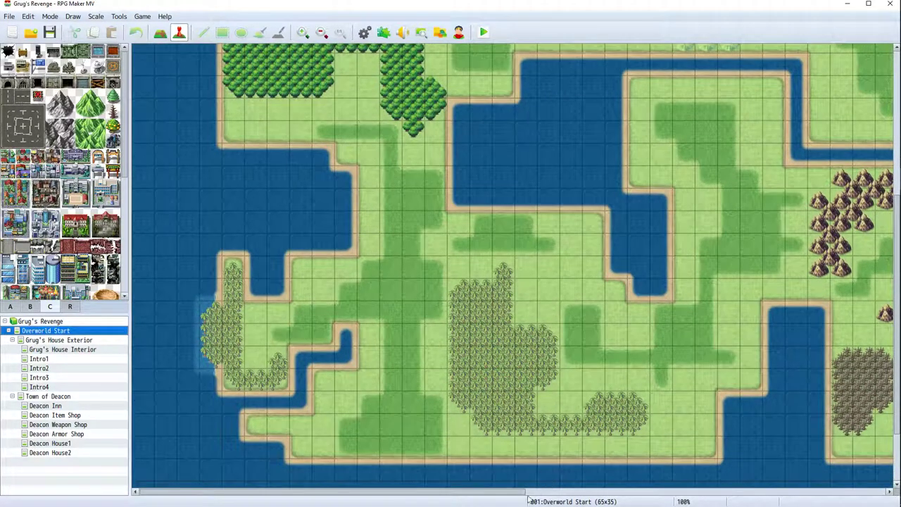
{"action": "left_click_drag", "start_coordinate": [528, 498], "coordinate": [651, 497]}
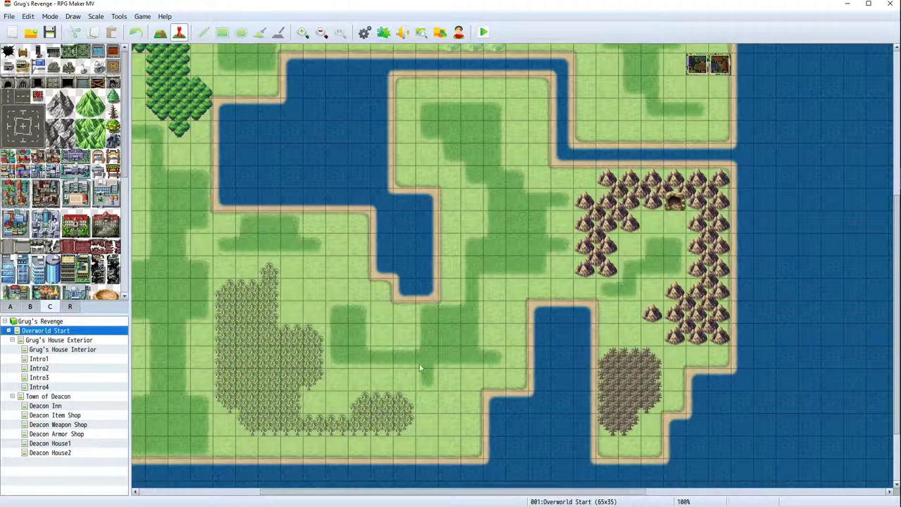
{"action": "scroll", "coordinate": [606, 275], "scroll_direction": "up", "scroll_amount": 5}
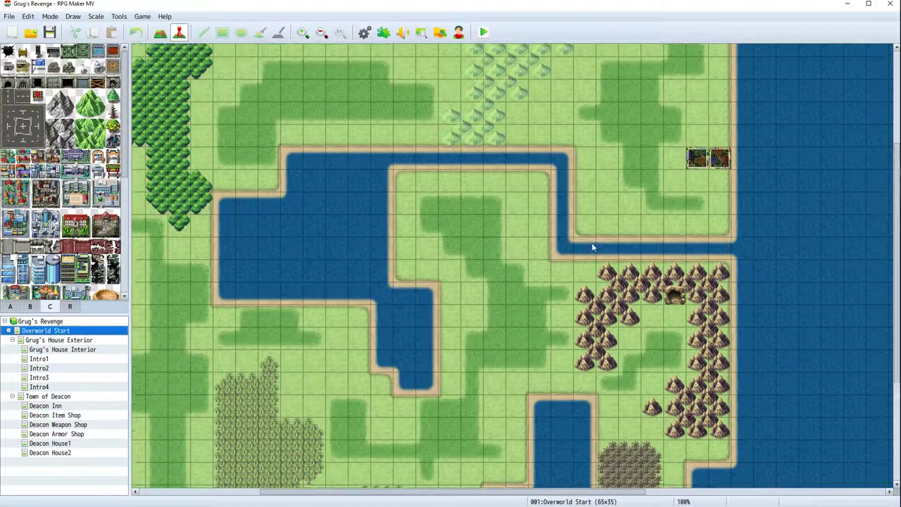
{"action": "scroll", "coordinate": [541, 255], "scroll_direction": "down", "scroll_amount": 4}
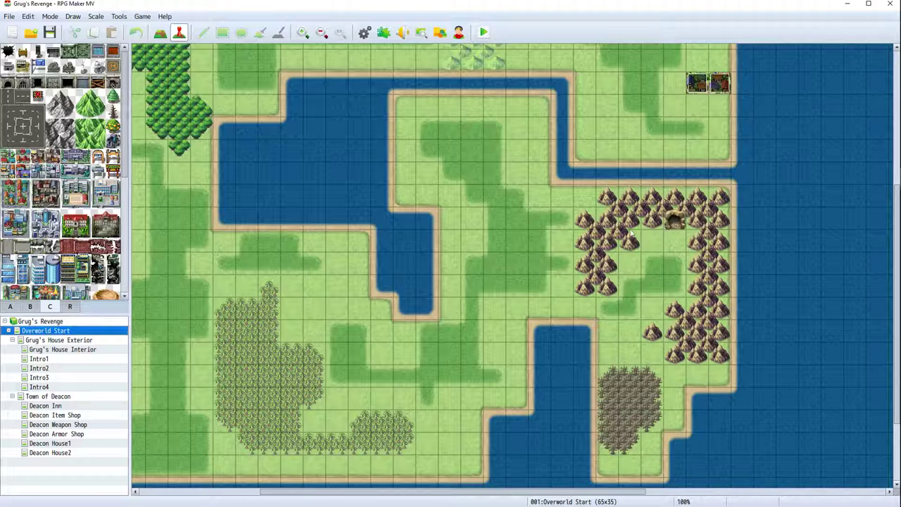
{"action": "scroll", "coordinate": [629, 235], "scroll_direction": "down", "scroll_amount": 1}
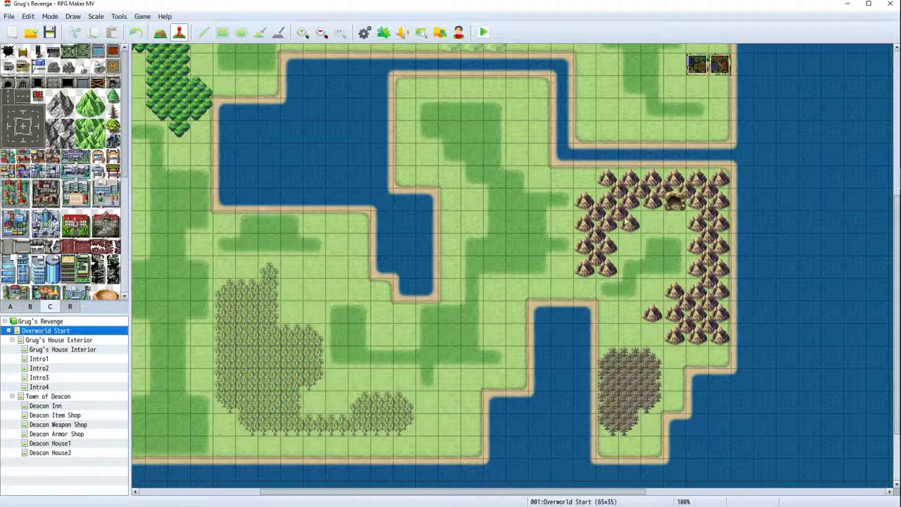
Review the northern part of the overworld, and open the Town of Deacon map at its northeastern corner
{"action": "scroll", "coordinate": [640, 258], "scroll_direction": "up", "scroll_amount": 1}
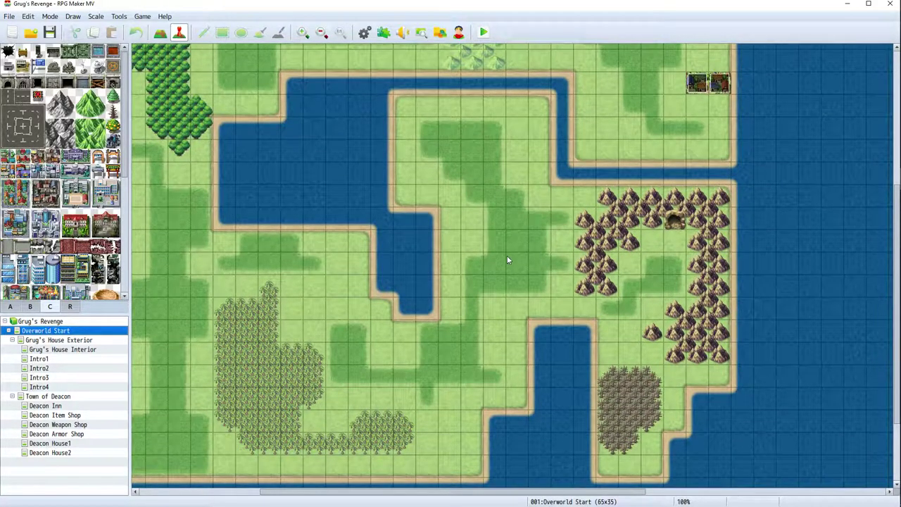
{"action": "scroll", "coordinate": [510, 260], "scroll_direction": "up", "scroll_amount": 7}
{"action": "scroll", "coordinate": [535, 240], "scroll_direction": "up", "scroll_amount": 1}
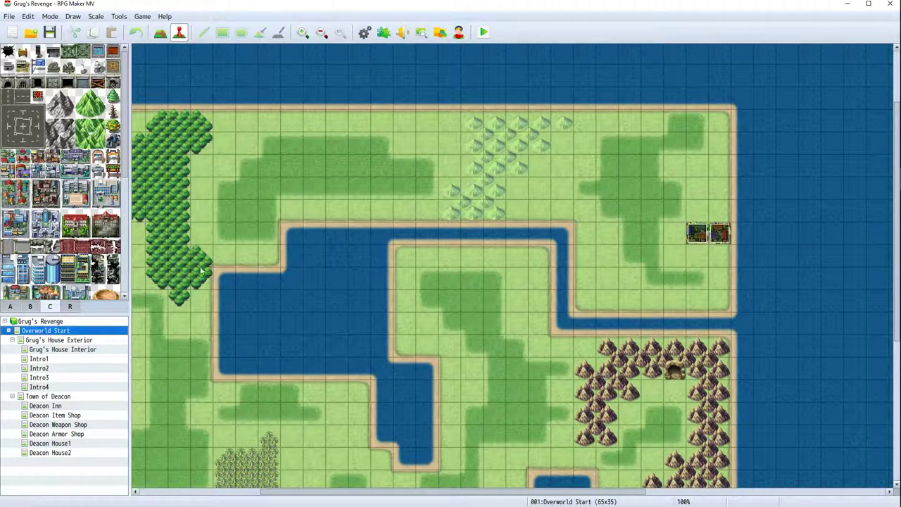
{"action": "left_click", "coordinate": [49, 397]}
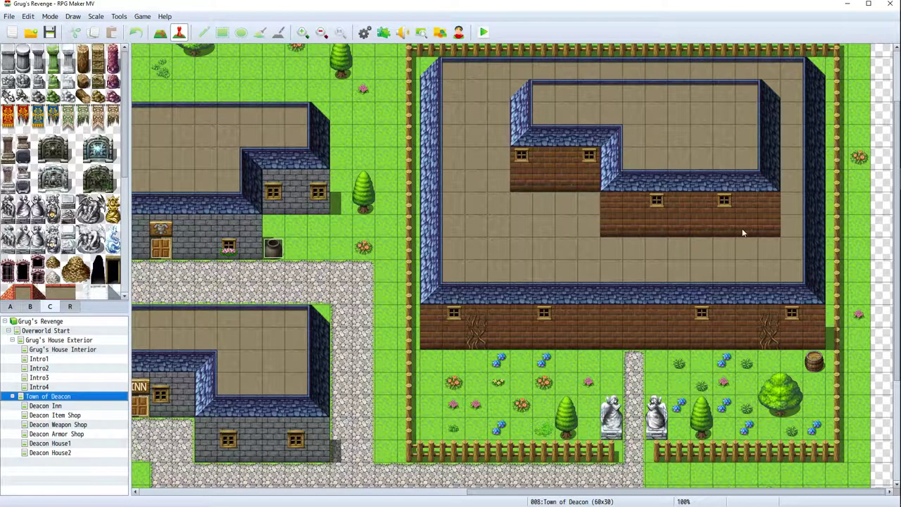
{"action": "scroll", "coordinate": [743, 232], "scroll_direction": "up", "scroll_amount": 2}
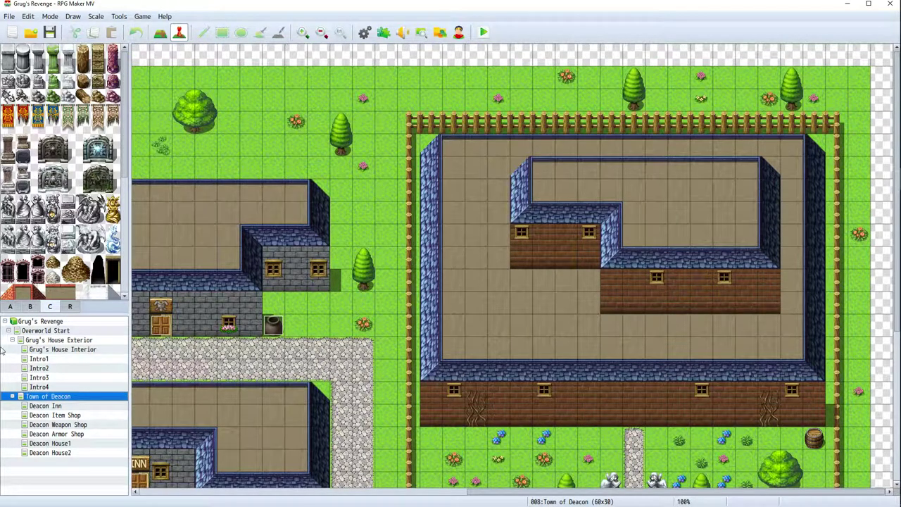
Switch to map editing and paint two stacked Water A (Meadow) tiles in the town's northeastern corner
{"action": "left_click", "coordinate": [10, 307]}
{"action": "left_click", "coordinate": [160, 32]}
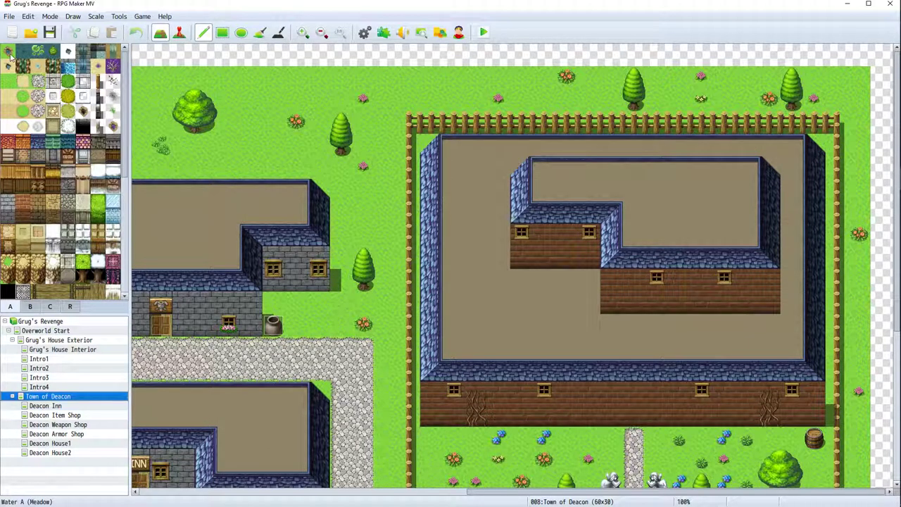
{"action": "left_click", "coordinate": [9, 54]}
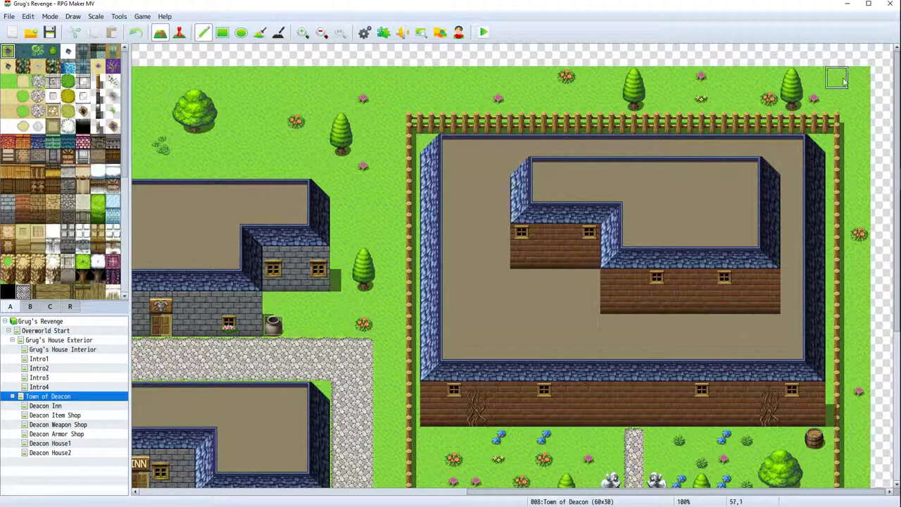
{"action": "left_click_drag", "start_coordinate": [860, 79], "coordinate": [859, 106]}
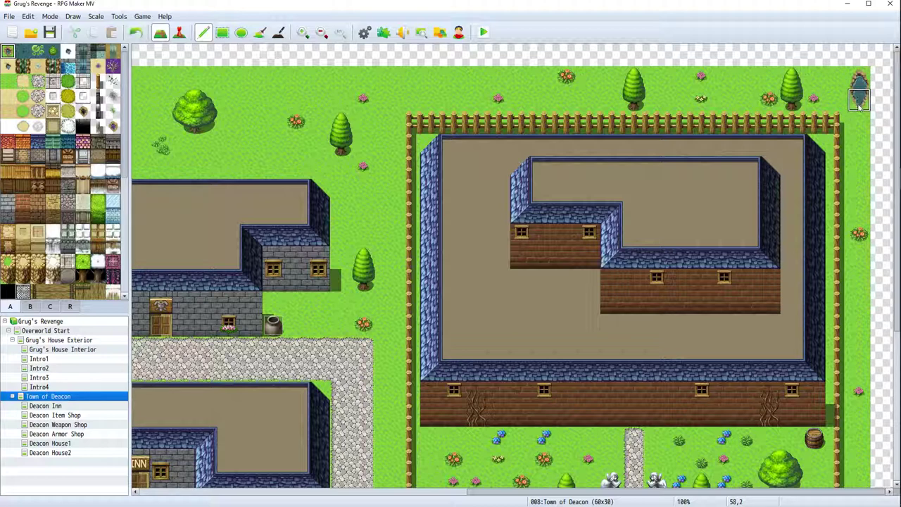
Try the sandy-shored water and the dark water tile over the small pond in the northeastern corner
{"action": "left_click", "coordinate": [8, 66]}
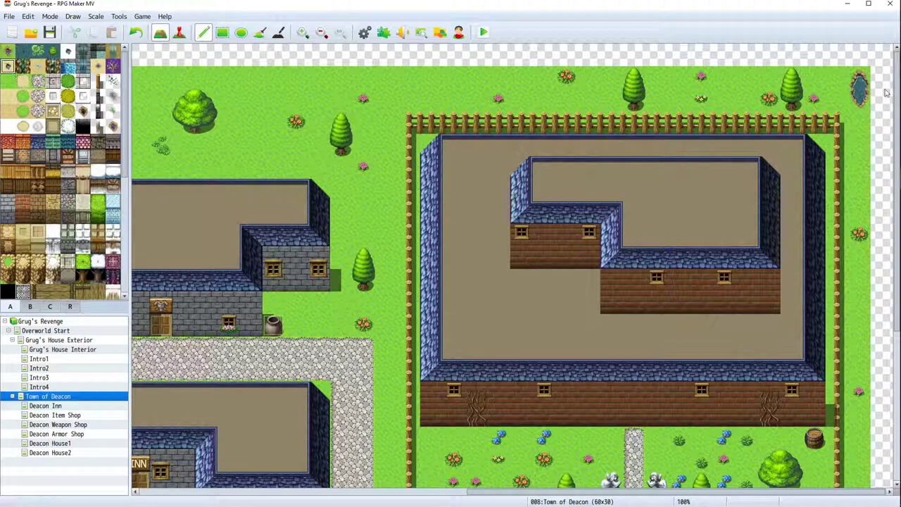
{"action": "left_click_drag", "start_coordinate": [860, 77], "coordinate": [859, 104]}
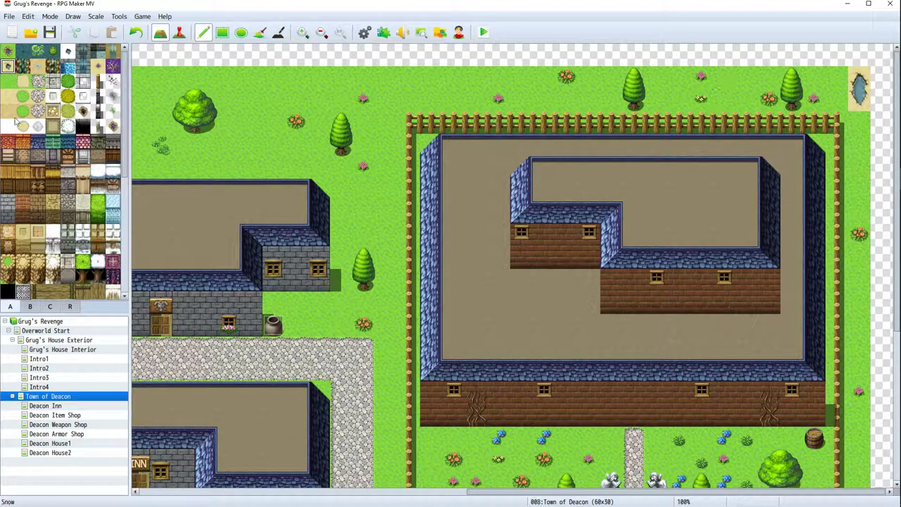
{"action": "left_click", "coordinate": [22, 51]}
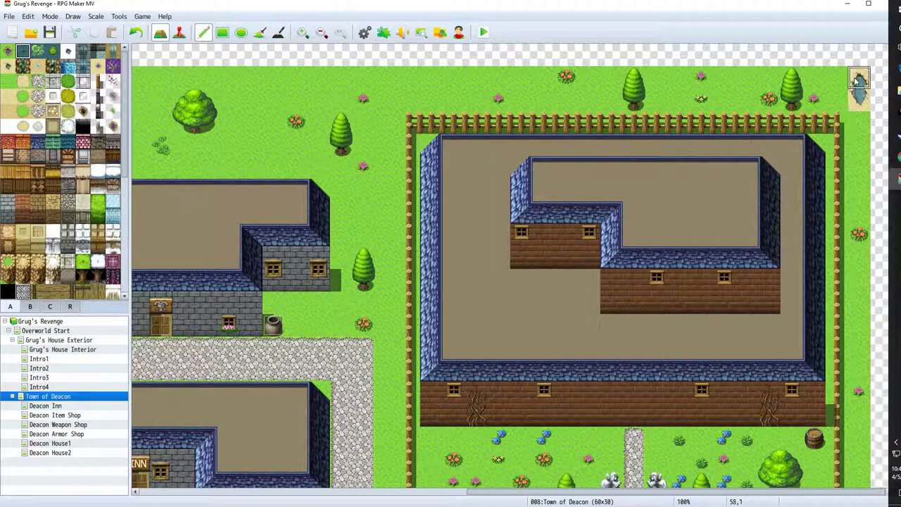
{"action": "left_click_drag", "start_coordinate": [858, 81], "coordinate": [860, 126]}
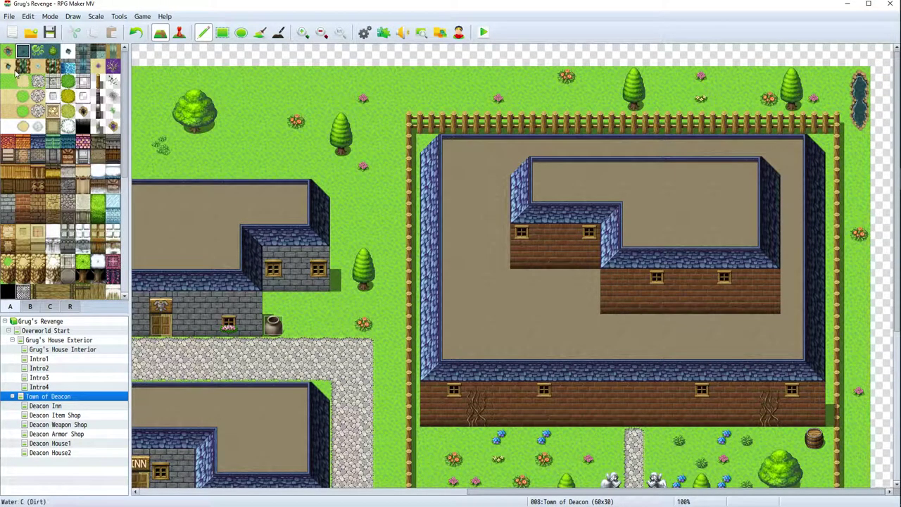
Widen the corner pond to the map's eastern edge with Water A (Meadow), three tiles deep
{"action": "left_click", "coordinate": [10, 54]}
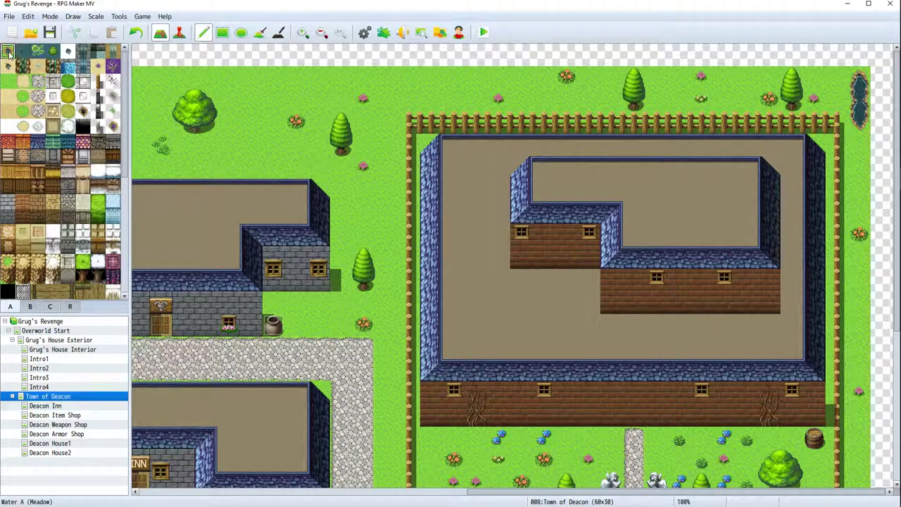
{"action": "left_click", "coordinate": [879, 95]}
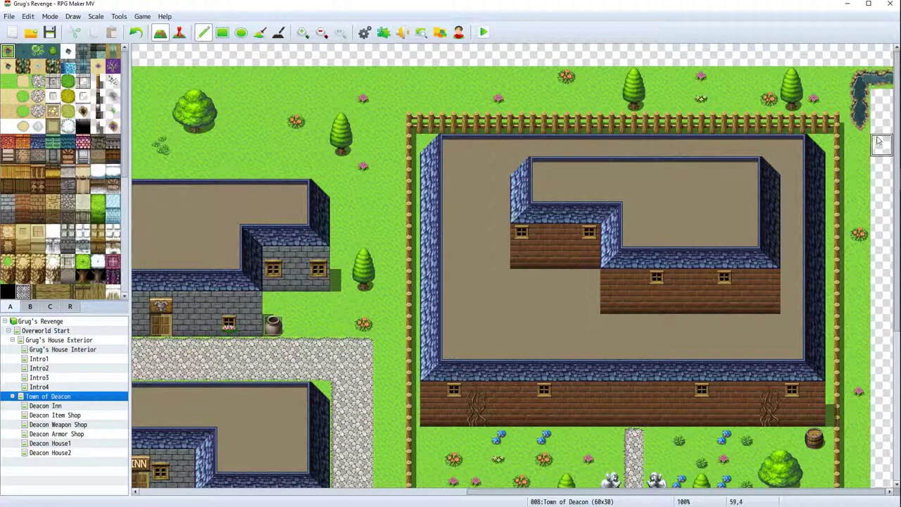
{"action": "left_click", "coordinate": [878, 126]}
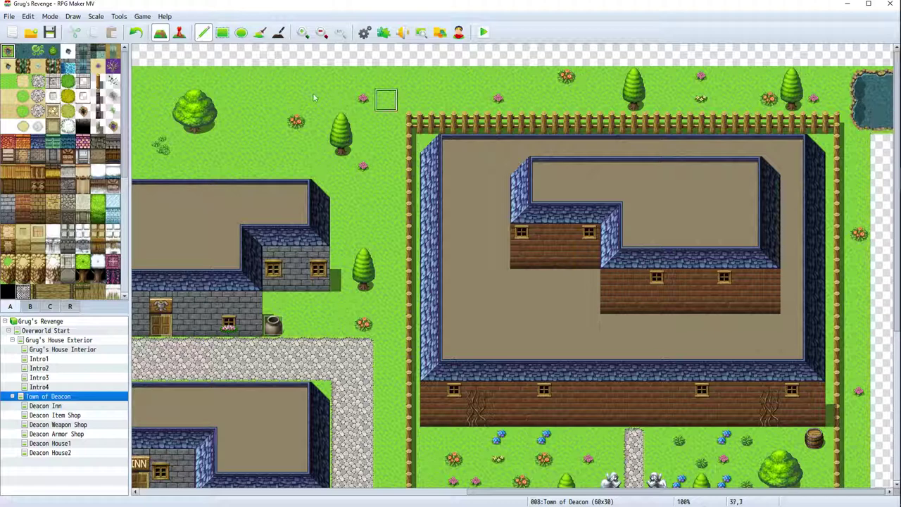
Repaint the northeastern pond with sandy-shored water and extend it one row further south
{"action": "left_click", "coordinate": [8, 65]}
{"action": "left_click", "coordinate": [880, 78]}
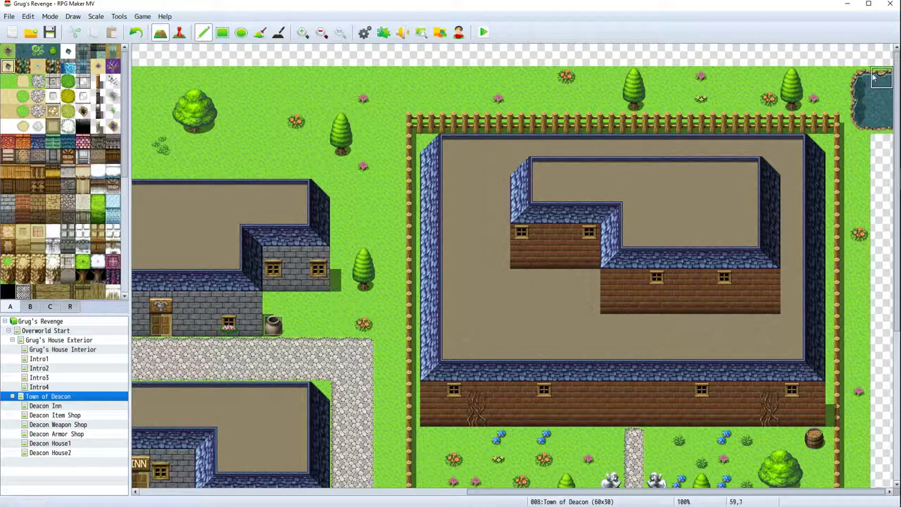
{"action": "left_click", "coordinate": [880, 121]}
{"action": "left_click", "coordinate": [867, 123]}
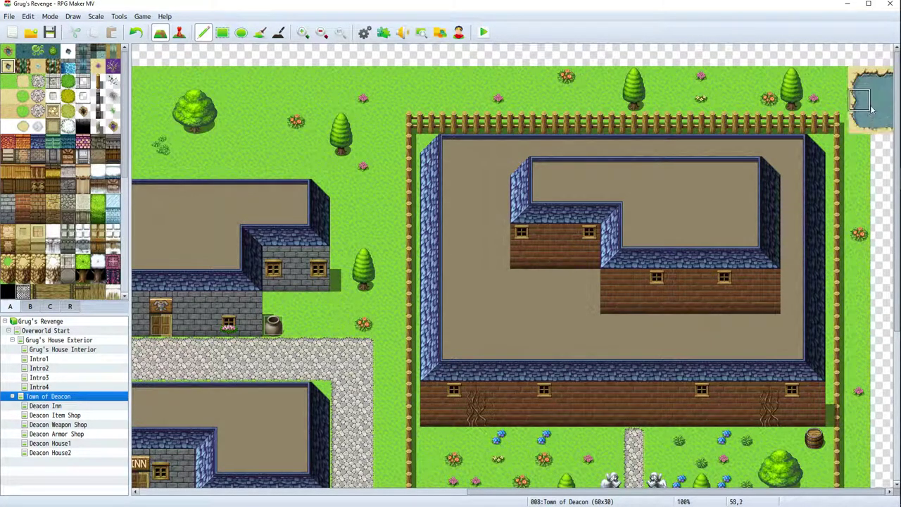
{"action": "left_click", "coordinate": [872, 140]}
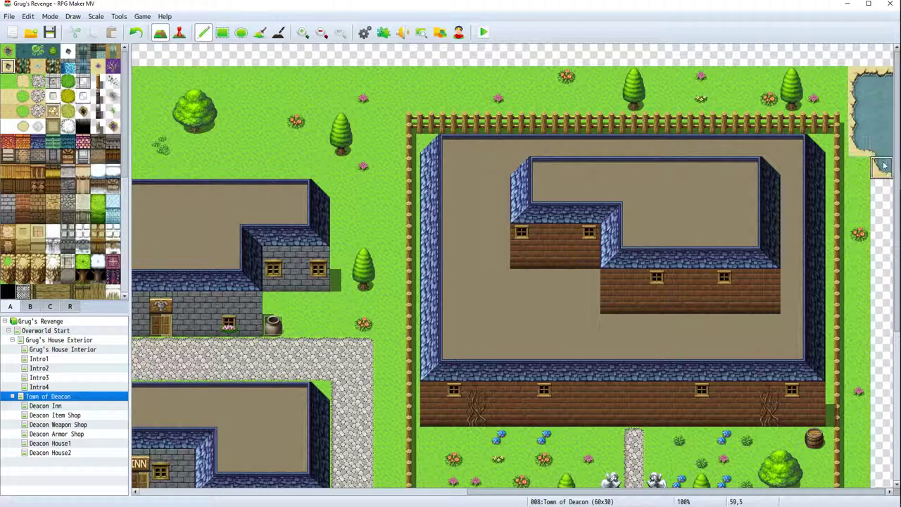
Paint sandy-shored water down the town's eastern edge to just beside the mansion's southern fence, as an irregular coastline
{"action": "mouse_move", "coordinate": [882, 173]}
{"action": "left_mouse_down"}
{"action": "mouse_move", "coordinate": [869, 222]}
{"action": "mouse_move", "coordinate": [886, 227]}
{"action": "mouse_move", "coordinate": [892, 271]}
{"action": "mouse_move", "coordinate": [868, 345]}
{"action": "mouse_move", "coordinate": [888, 397]}
{"action": "mouse_move", "coordinate": [879, 400]}
{"action": "mouse_move", "coordinate": [870, 352]}
{"action": "mouse_move", "coordinate": [886, 365]}
{"action": "mouse_move", "coordinate": [879, 472]}
{"action": "left_mouse_up"}
{"action": "scroll", "coordinate": [881, 398], "scroll_direction": "down", "scroll_amount": 1}
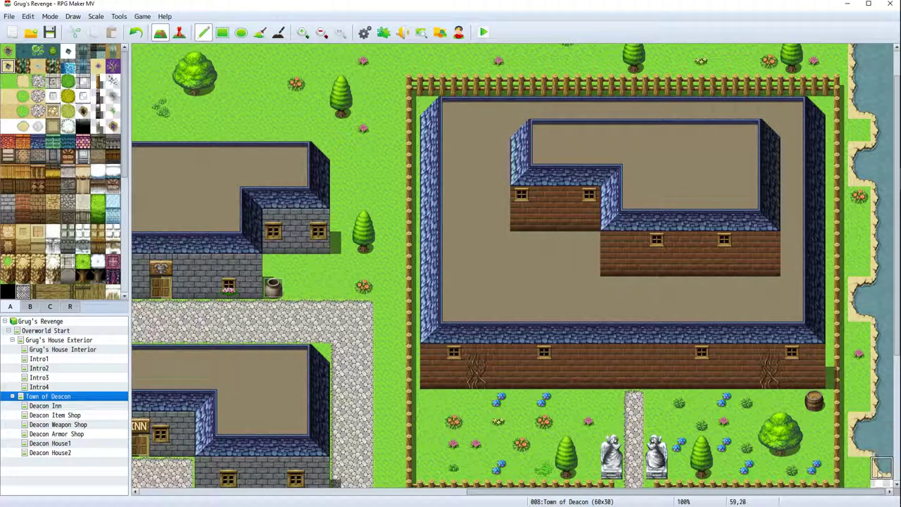
{"action": "scroll", "coordinate": [866, 451], "scroll_direction": "down", "scroll_amount": 2}
{"action": "scroll", "coordinate": [861, 441], "scroll_direction": "down", "scroll_amount": 3}
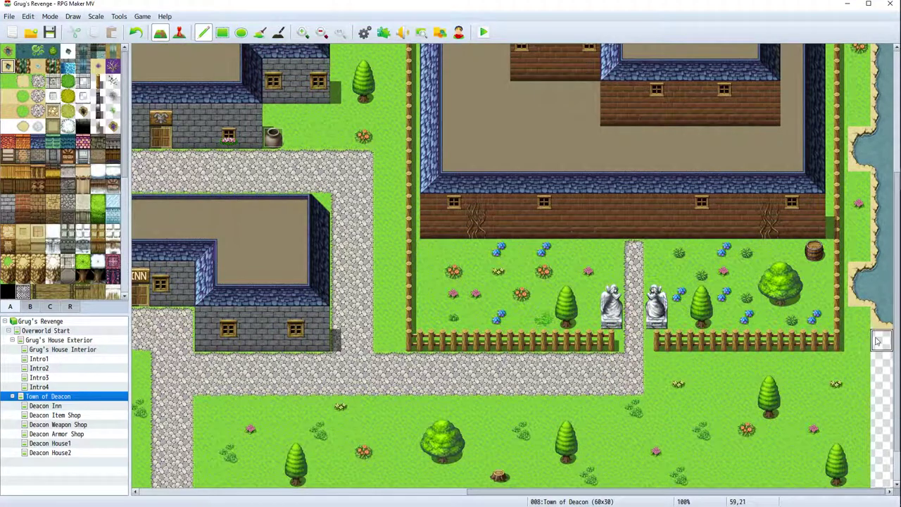
Continue the water to the map's southern edge and paint a bay reaching west to column 51 south of the mansion
{"action": "mouse_move", "coordinate": [876, 345]}
{"action": "left_mouse_down"}
{"action": "mouse_move", "coordinate": [863, 371]}
{"action": "mouse_move", "coordinate": [876, 368]}
{"action": "mouse_move", "coordinate": [880, 381]}
{"action": "mouse_move", "coordinate": [867, 396]}
{"action": "mouse_move", "coordinate": [872, 415]}
{"action": "mouse_move", "coordinate": [861, 391]}
{"action": "mouse_move", "coordinate": [873, 378]}
{"action": "mouse_move", "coordinate": [816, 381]}
{"action": "mouse_move", "coordinate": [836, 370]}
{"action": "mouse_move", "coordinate": [831, 348]}
{"action": "mouse_move", "coordinate": [762, 357]}
{"action": "mouse_move", "coordinate": [767, 350]}
{"action": "mouse_move", "coordinate": [790, 351]}
{"action": "mouse_move", "coordinate": [762, 362]}
{"action": "mouse_move", "coordinate": [758, 388]}
{"action": "mouse_move", "coordinate": [739, 394]}
{"action": "mouse_move", "coordinate": [753, 407]}
{"action": "mouse_move", "coordinate": [785, 388]}
{"action": "mouse_move", "coordinate": [782, 410]}
{"action": "mouse_move", "coordinate": [858, 405]}
{"action": "mouse_move", "coordinate": [843, 416]}
{"action": "mouse_move", "coordinate": [748, 429]}
{"action": "mouse_move", "coordinate": [836, 435]}
{"action": "mouse_move", "coordinate": [876, 431]}
{"action": "mouse_move", "coordinate": [877, 394]}
{"action": "mouse_move", "coordinate": [877, 450]}
{"action": "left_mouse_up"}
{"action": "scroll", "coordinate": [869, 403], "scroll_direction": "down", "scroll_amount": 1}
{"action": "scroll", "coordinate": [869, 403], "scroll_direction": "down", "scroll_amount": 1}
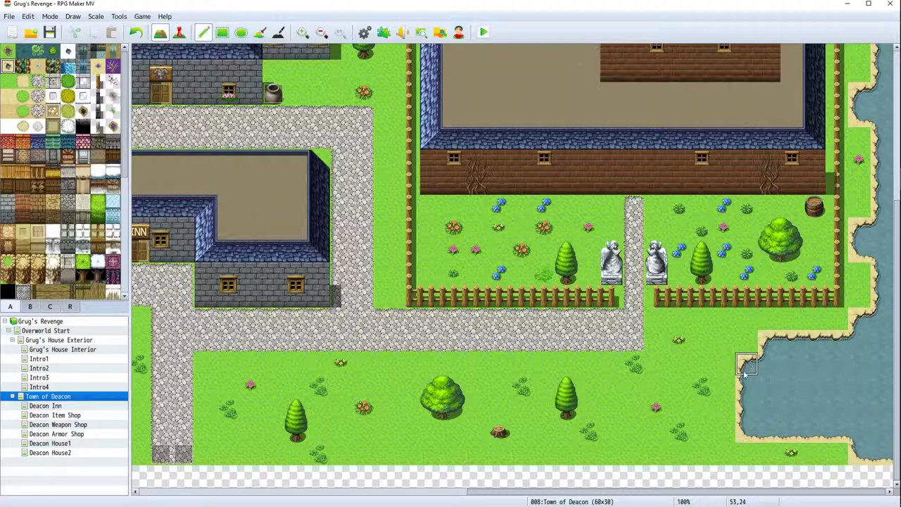
{"action": "mouse_move", "coordinate": [745, 373]}
{"action": "left_mouse_down"}
{"action": "mouse_move", "coordinate": [697, 386]}
{"action": "mouse_move", "coordinate": [702, 412]}
{"action": "left_mouse_up"}
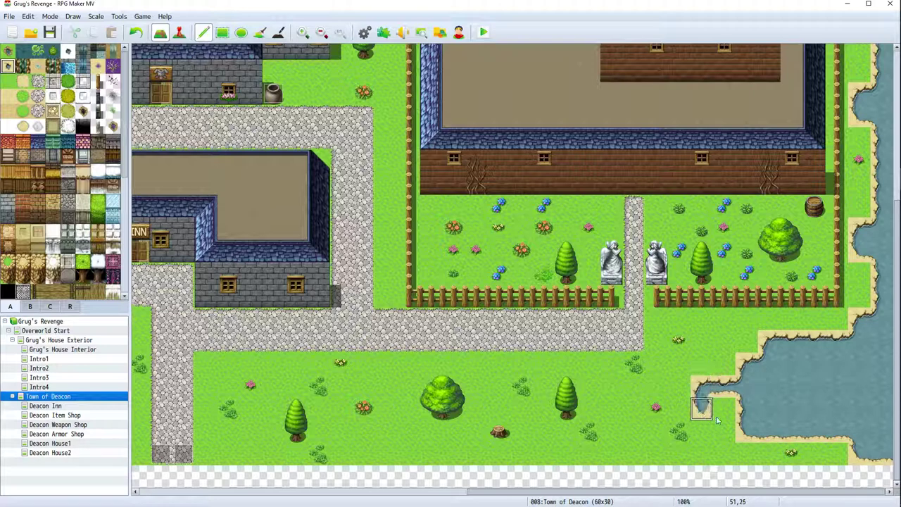
{"action": "left_click", "coordinate": [717, 420]}
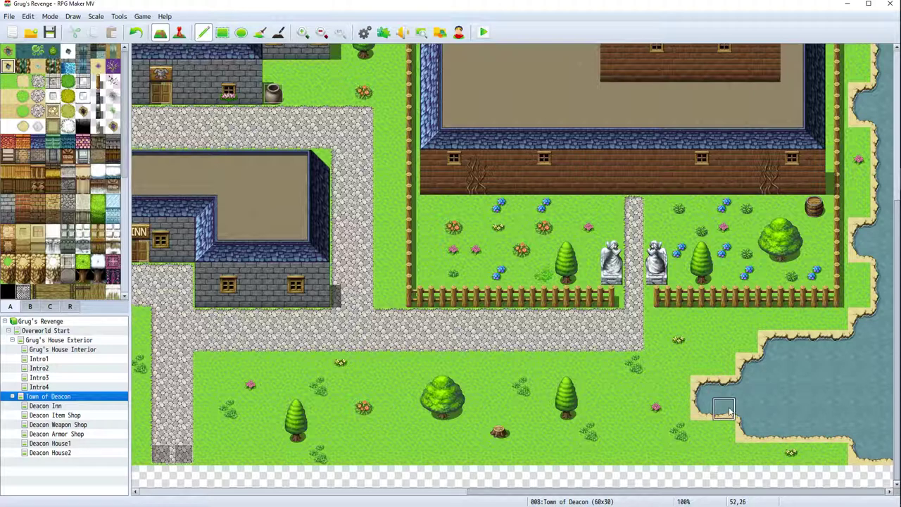
Lay a horizontal large-bridge dock, two tiles wide and five tiles long, from the bay's western shore out over the water
{"action": "left_click", "coordinate": [80, 293]}
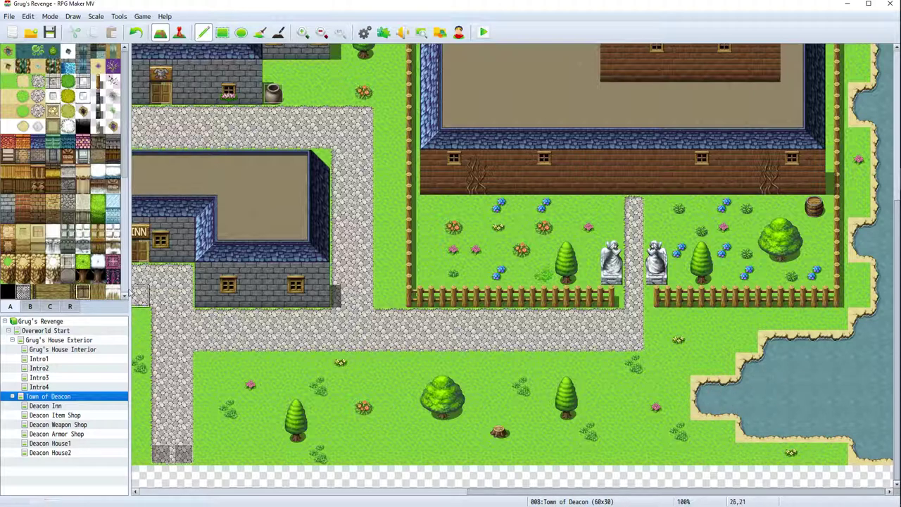
{"action": "scroll", "coordinate": [81, 268], "scroll_direction": "down", "scroll_amount": 2}
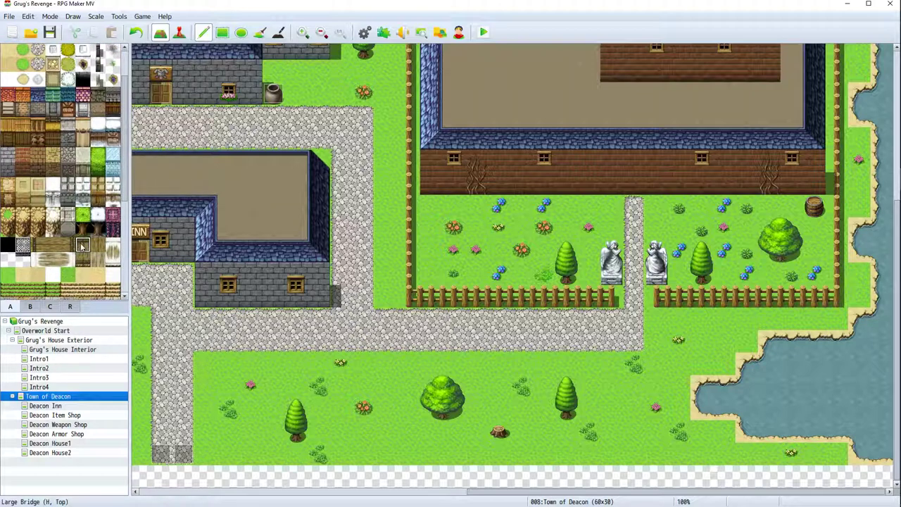
{"action": "left_click_drag", "start_coordinate": [81, 246], "coordinate": [83, 263]}
{"action": "scroll", "coordinate": [87, 241], "scroll_direction": "down", "scroll_amount": 3}
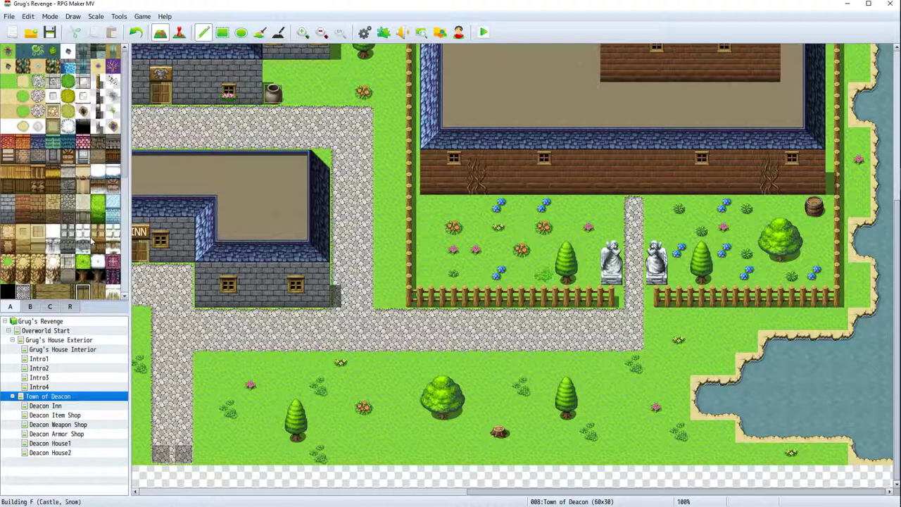
{"action": "scroll", "coordinate": [90, 236], "scroll_direction": "up", "scroll_amount": 1}
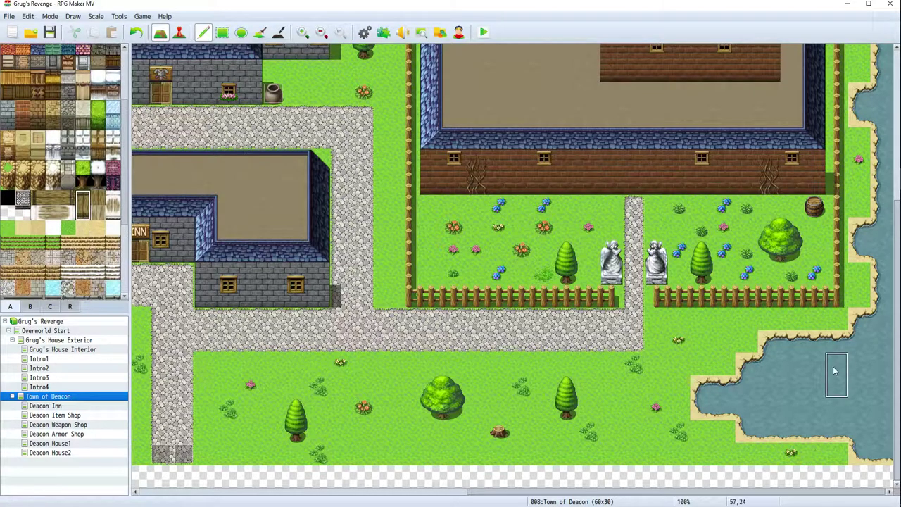
{"action": "left_click_drag", "start_coordinate": [701, 385], "coordinate": [792, 381]}
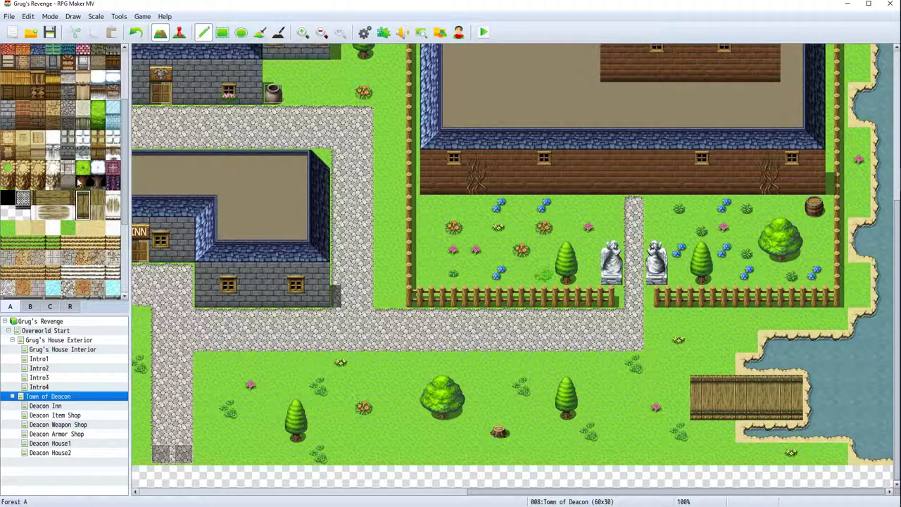
Try the dark water tile at the bay's northwestern corner, and repaint that spot with sandy-shored water
{"action": "scroll", "coordinate": [42, 93], "scroll_direction": "up", "scroll_amount": 3}
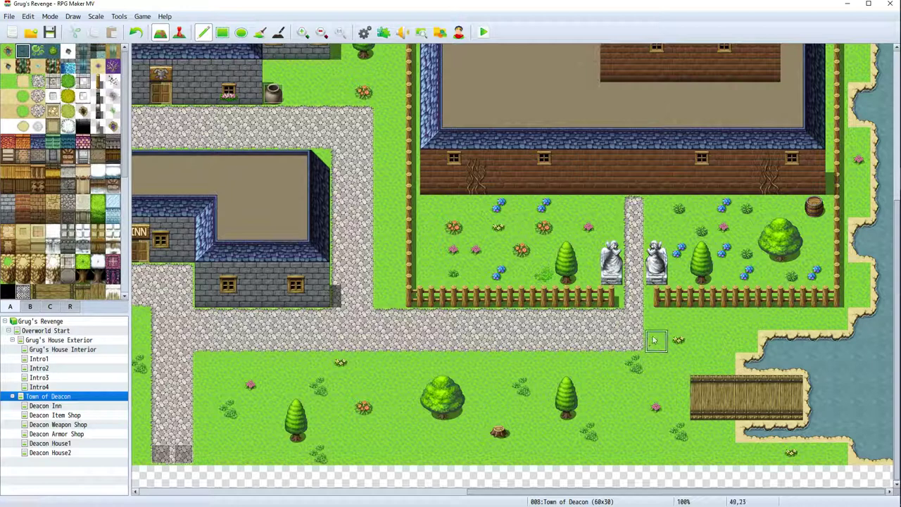
{"action": "left_click", "coordinate": [769, 342]}
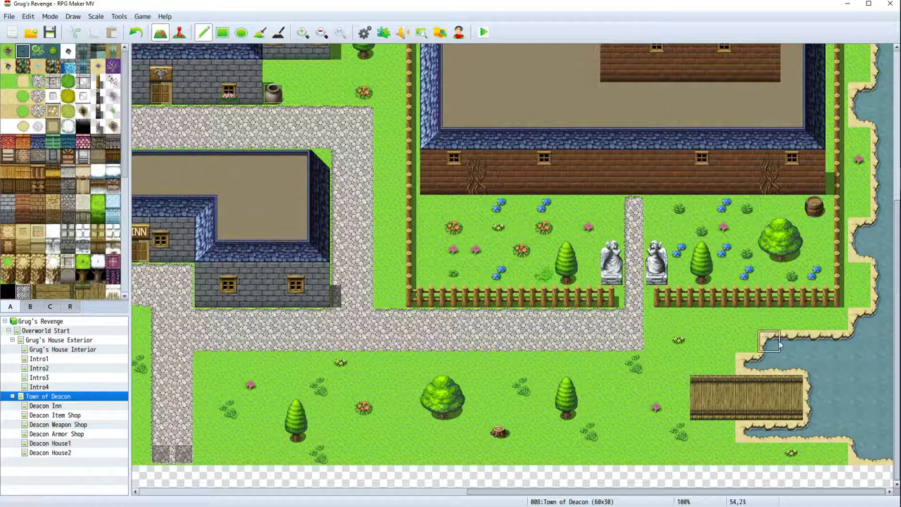
{"action": "left_click", "coordinate": [7, 65]}
{"action": "left_click", "coordinate": [775, 345]}
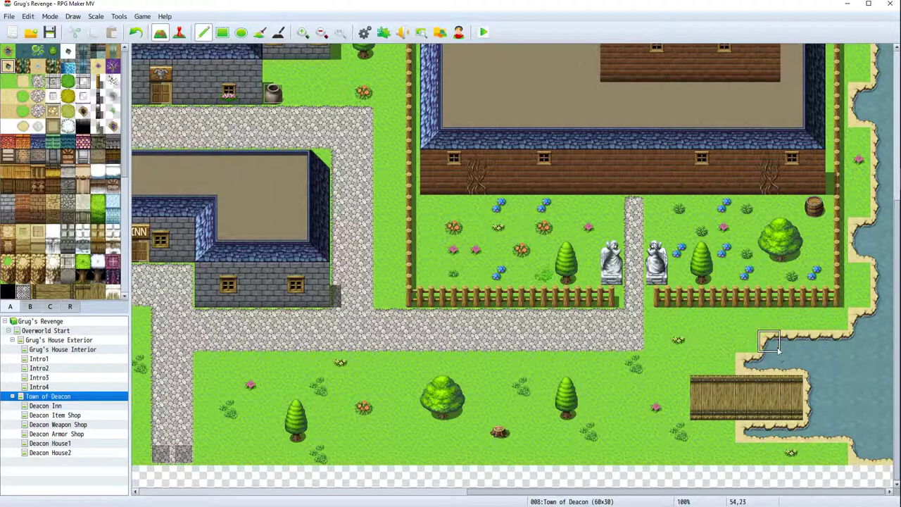
Look through the ground, building and statue tiles of all three tilesets for a piece that suits a dock
{"action": "scroll", "coordinate": [36, 117], "scroll_direction": "down", "scroll_amount": 3}
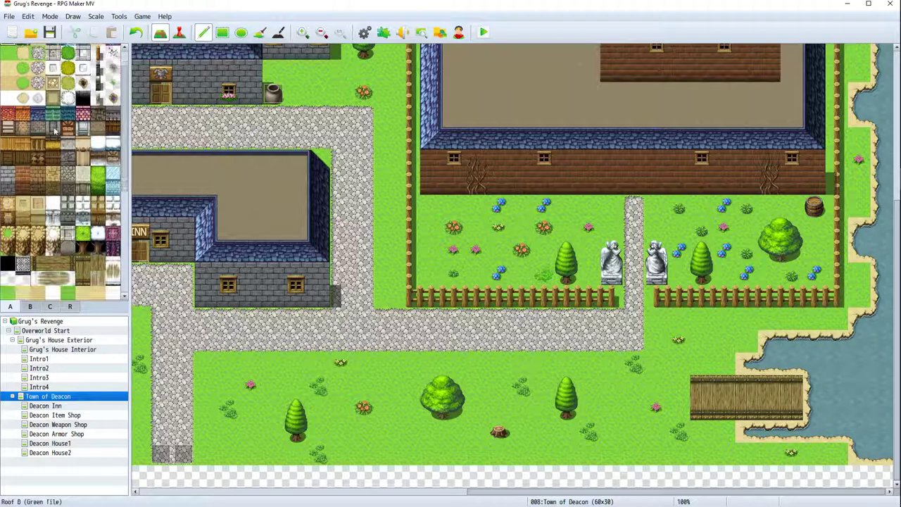
{"action": "left_click", "coordinate": [31, 308]}
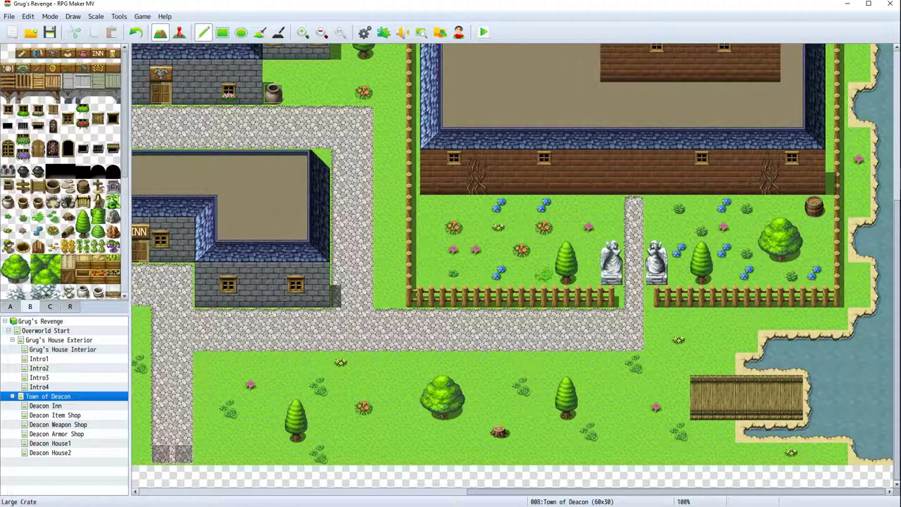
{"action": "scroll", "coordinate": [41, 275], "scroll_direction": "down", "scroll_amount": 8}
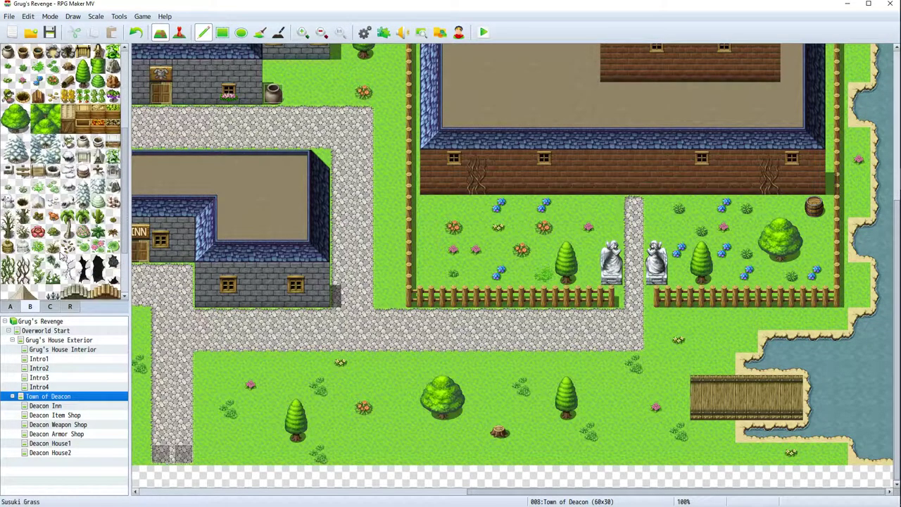
{"action": "left_click", "coordinate": [49, 307]}
{"action": "scroll", "coordinate": [60, 261], "scroll_direction": "down", "scroll_amount": 3}
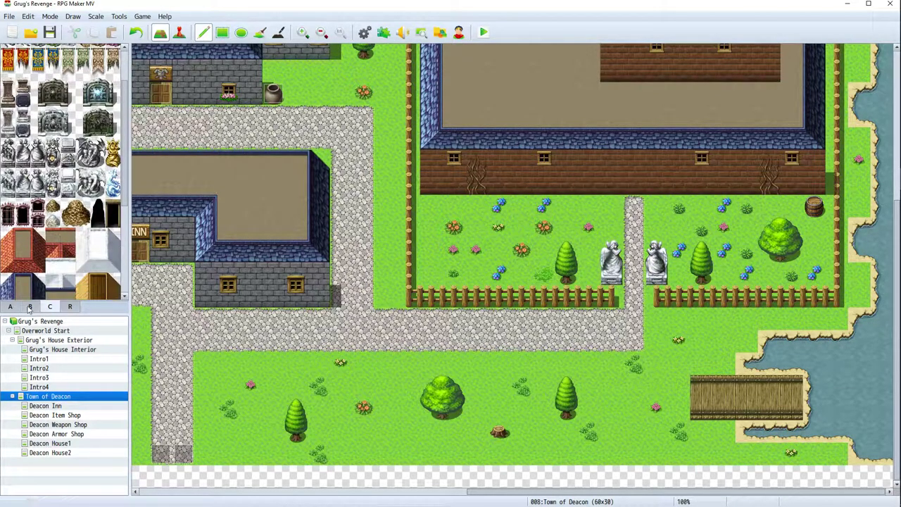
{"action": "scroll", "coordinate": [74, 182], "scroll_direction": "down", "scroll_amount": 3}
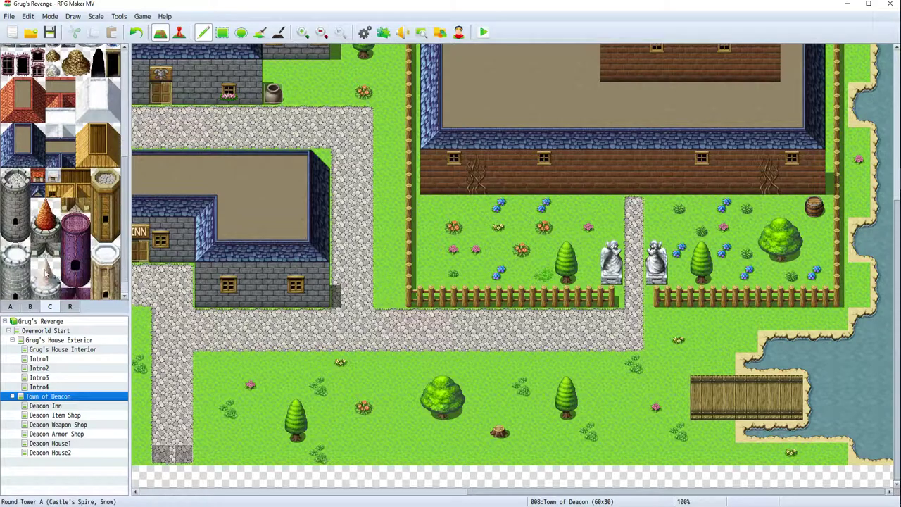
{"action": "scroll", "coordinate": [35, 254], "scroll_direction": "down", "scroll_amount": 5}
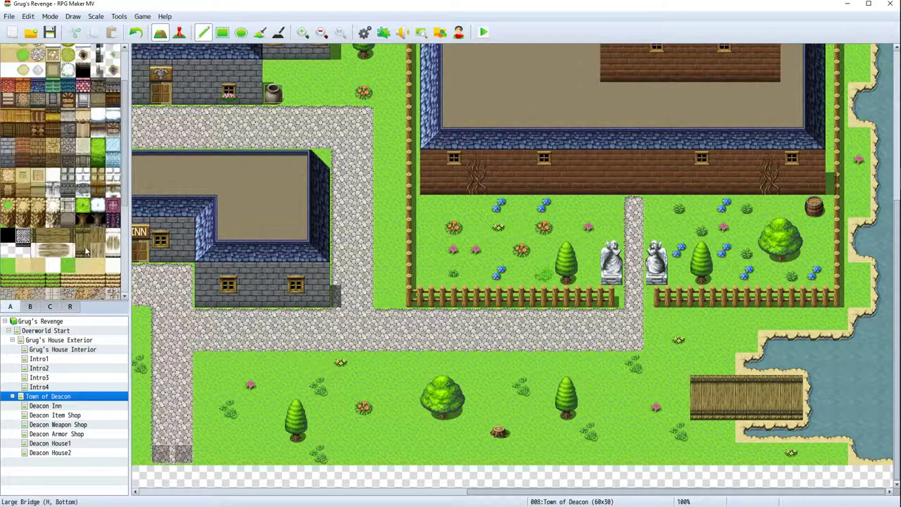
{"action": "scroll", "coordinate": [39, 295], "scroll_direction": "up", "scroll_amount": 2}
{"action": "scroll", "coordinate": [40, 296], "scroll_direction": "down", "scroll_amount": 5}
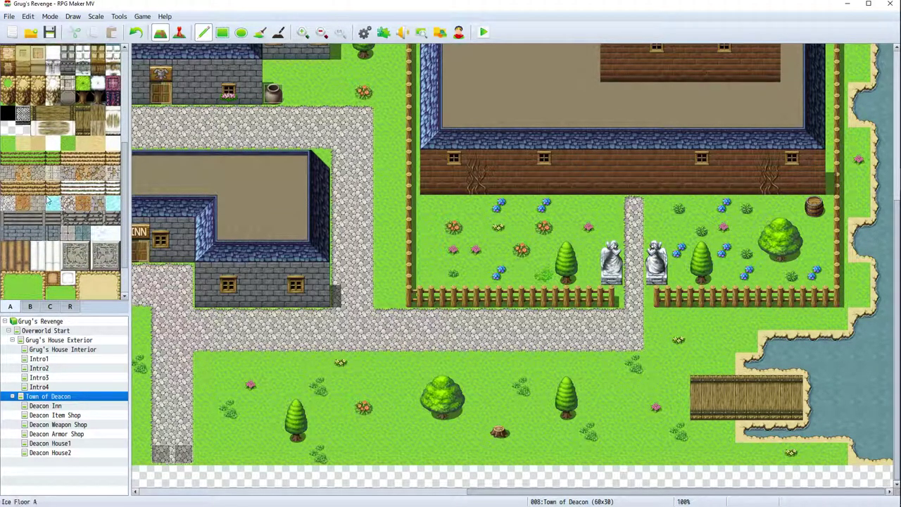
{"action": "scroll", "coordinate": [94, 205], "scroll_direction": "down", "scroll_amount": 2}
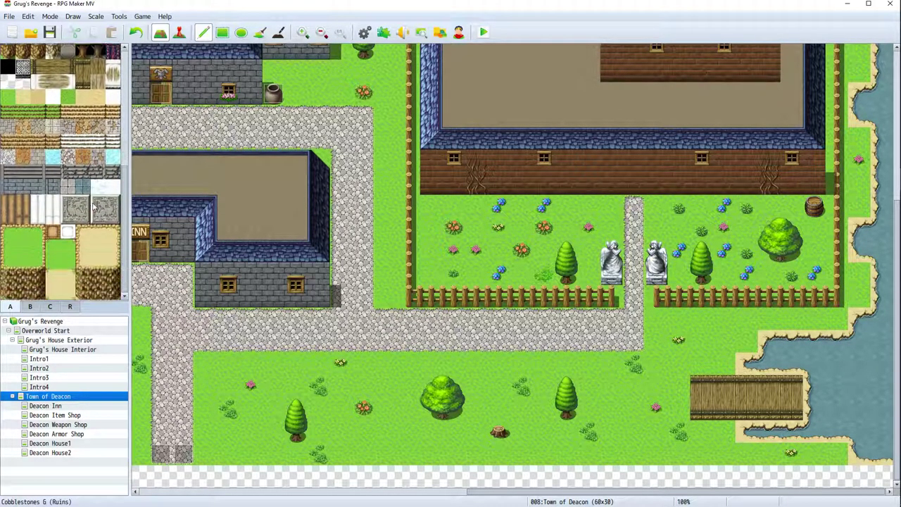
Try two brown wooden port-ledge tiles side by side on the water just northeast of the dock
{"action": "left_click", "coordinate": [6, 188]}
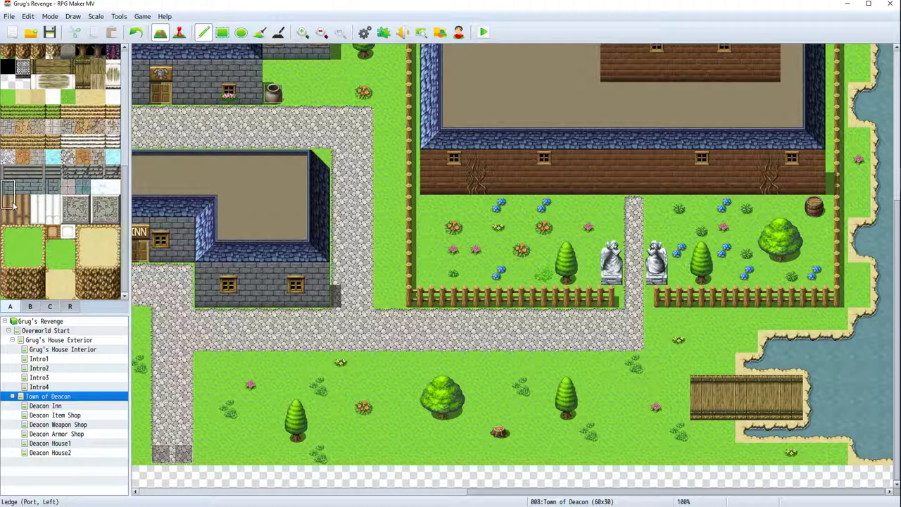
{"action": "left_click", "coordinate": [8, 203]}
{"action": "left_click", "coordinate": [815, 364]}
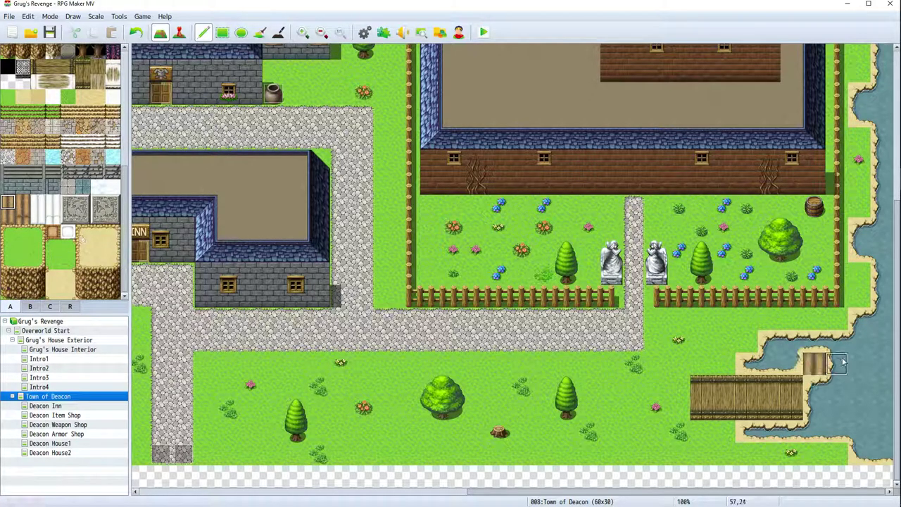
{"action": "left_click", "coordinate": [839, 362]}
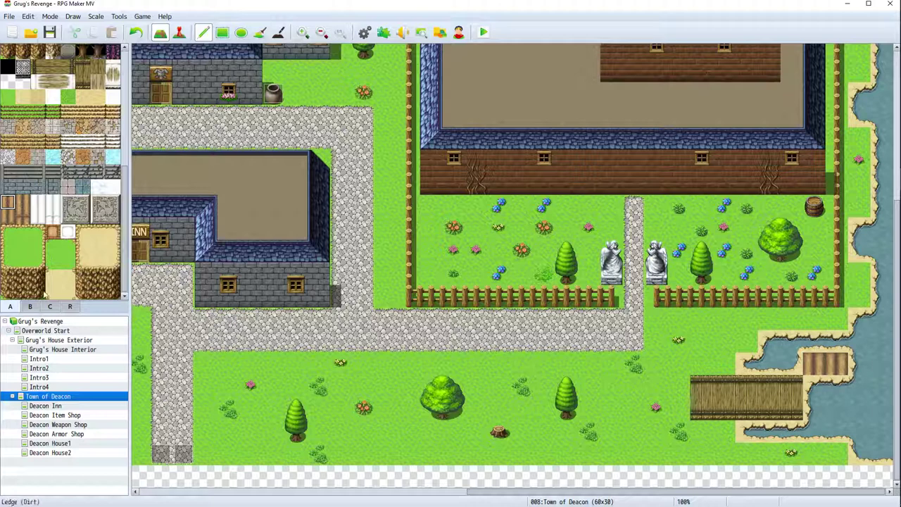
Repaint the bay with sandy-shored water over the large-bridge dock and the port-ledge tiles, clearing both
{"action": "scroll", "coordinate": [35, 293], "scroll_direction": "up", "scroll_amount": 10}
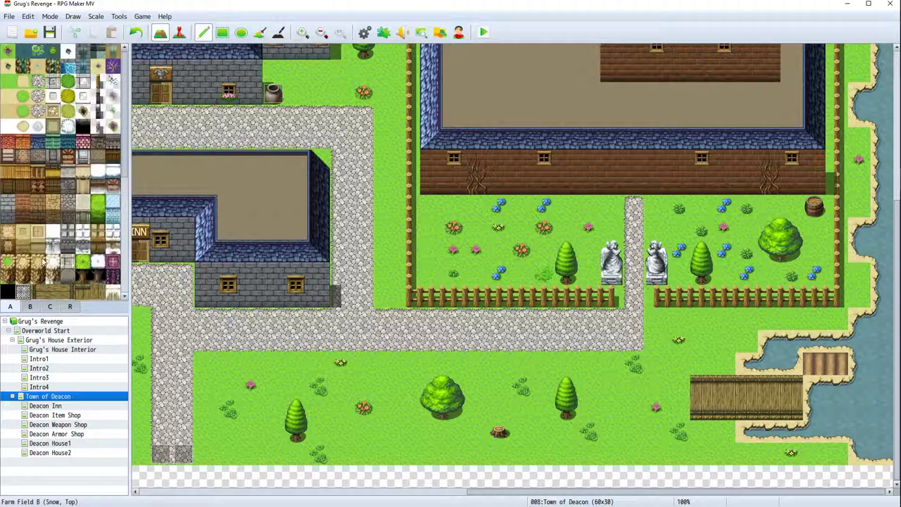
{"action": "left_click", "coordinate": [9, 64]}
{"action": "mouse_move", "coordinate": [838, 342]}
{"action": "left_mouse_down"}
{"action": "mouse_move", "coordinate": [853, 371]}
{"action": "mouse_move", "coordinate": [810, 378]}
{"action": "mouse_move", "coordinate": [790, 416]}
{"action": "mouse_move", "coordinate": [777, 391]}
{"action": "mouse_move", "coordinate": [760, 414]}
{"action": "mouse_move", "coordinate": [741, 390]}
{"action": "mouse_move", "coordinate": [709, 407]}
{"action": "mouse_move", "coordinate": [708, 392]}
{"action": "mouse_move", "coordinate": [807, 393]}
{"action": "mouse_move", "coordinate": [797, 379]}
{"action": "mouse_move", "coordinate": [702, 377]}
{"action": "mouse_move", "coordinate": [786, 415]}
{"action": "mouse_move", "coordinate": [771, 353]}
{"action": "mouse_move", "coordinate": [742, 362]}
{"action": "left_mouse_up"}
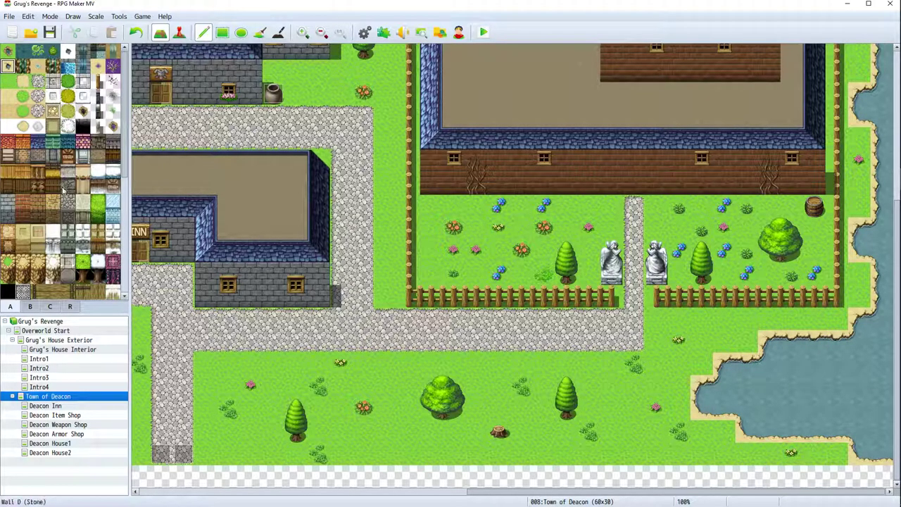
Try a single Cobblestones A tile on the open water of the bay at column 56, row 25
{"action": "left_click", "coordinate": [53, 81]}
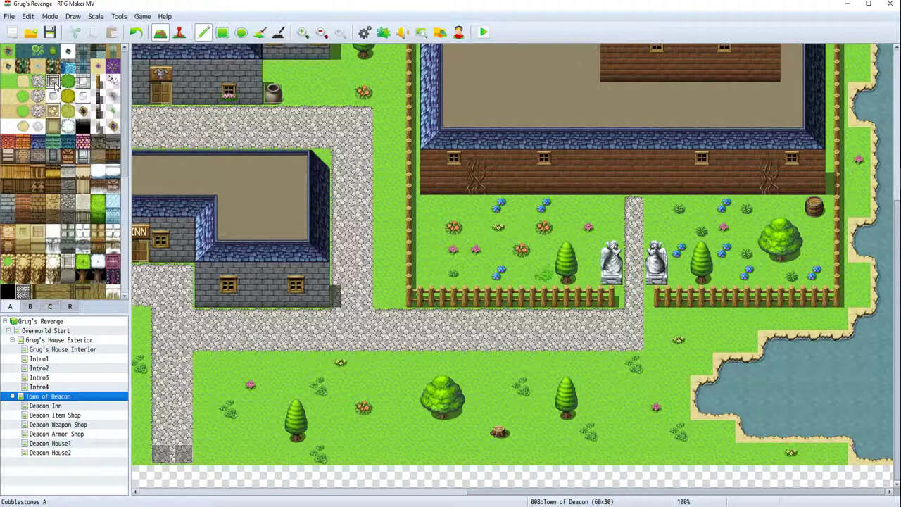
{"action": "left_click", "coordinate": [815, 387]}
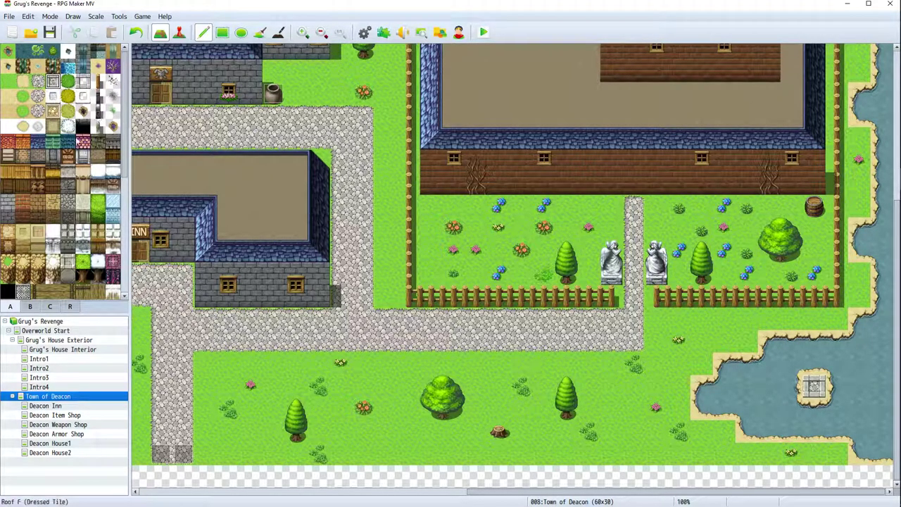
{"action": "scroll", "coordinate": [82, 161], "scroll_direction": "down", "scroll_amount": 3}
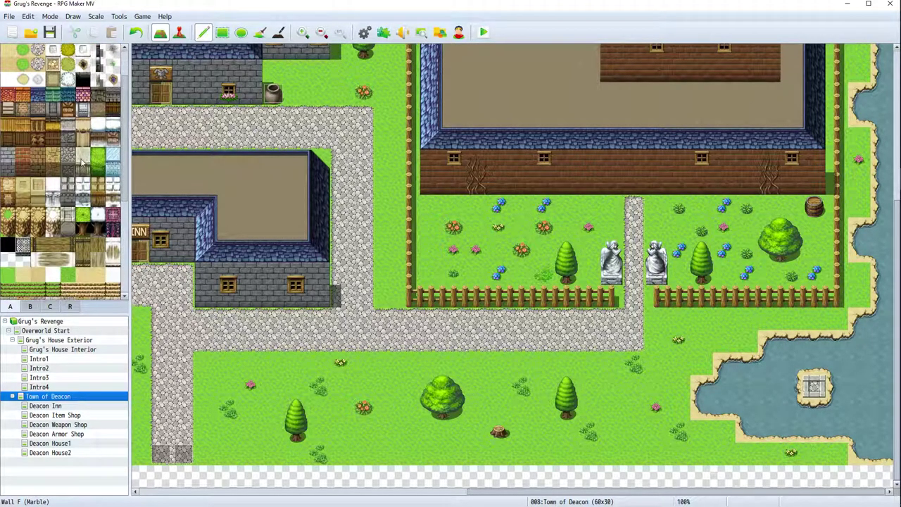
{"action": "scroll", "coordinate": [82, 162], "scroll_direction": "up", "scroll_amount": 3}
Try a six-tile row of three-piece wooden bridge spars from the bay's western shore, along row 26
{"action": "left_click", "coordinate": [30, 307]}
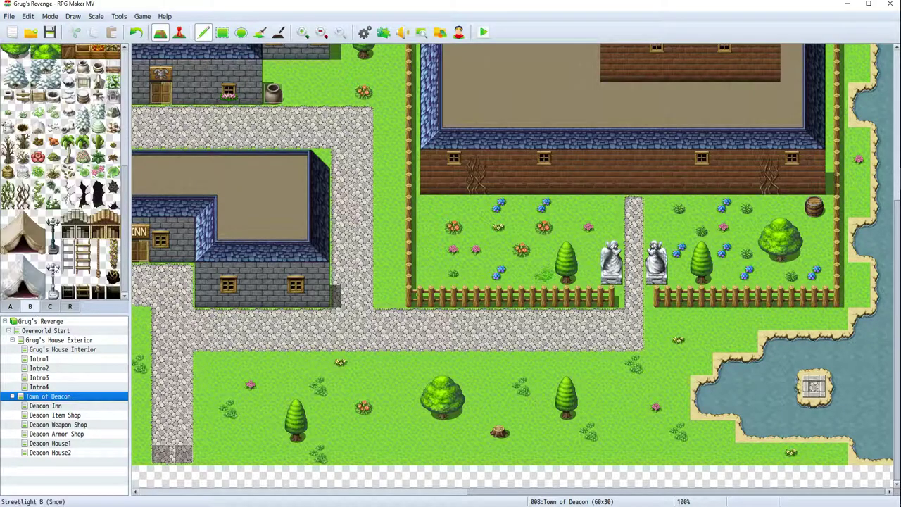
{"action": "scroll", "coordinate": [67, 215], "scroll_direction": "up", "scroll_amount": 5}
{"action": "scroll", "coordinate": [69, 214], "scroll_direction": "up", "scroll_amount": 5}
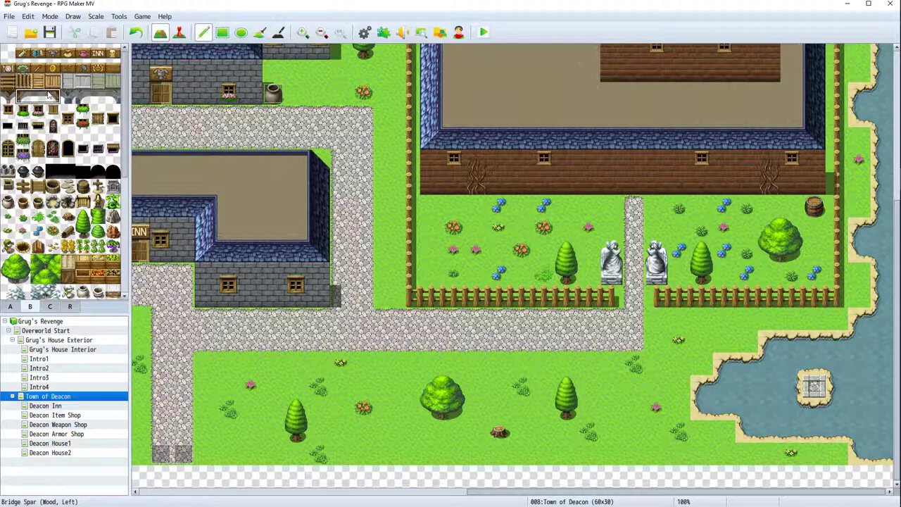
{"action": "left_click", "coordinate": [711, 410]}
{"action": "left_click", "coordinate": [766, 407]}
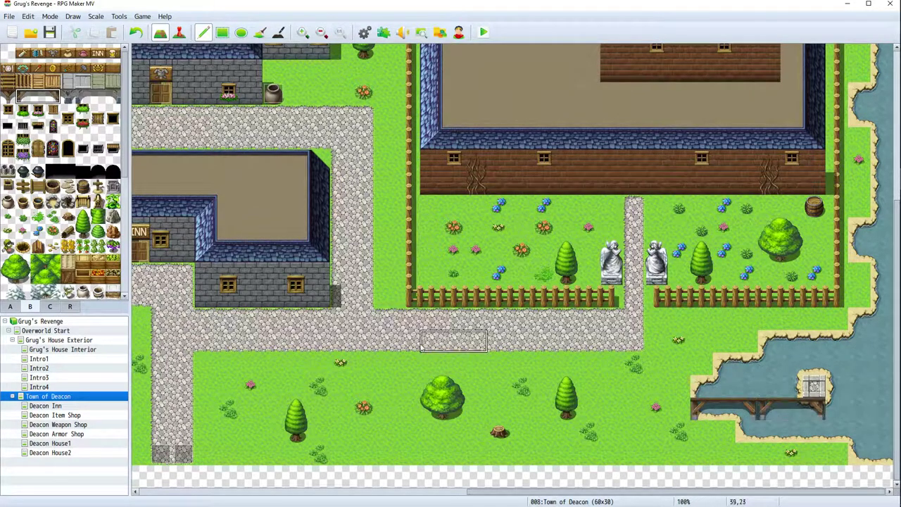
Lay wooden planks along row 25 directly above the spars, from column 51 over the cobblestone tile at column 56
{"action": "left_click", "coordinate": [40, 97]}
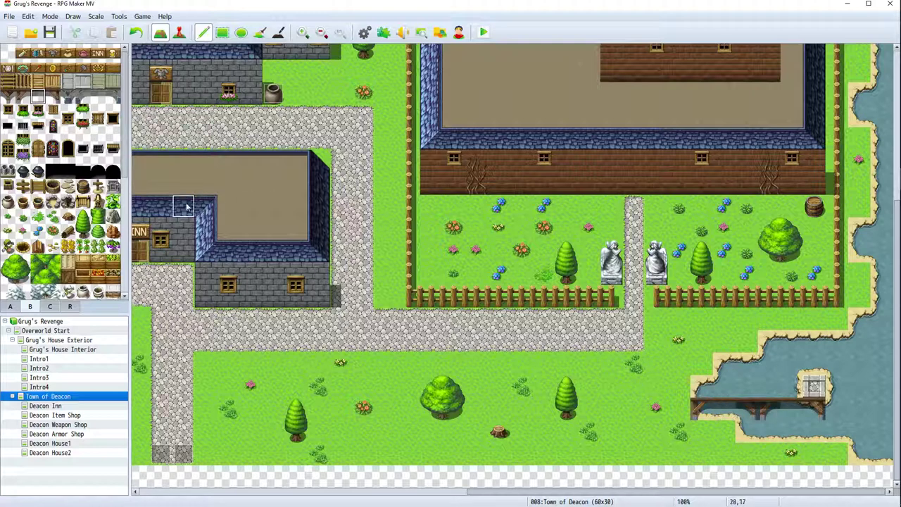
{"action": "left_click", "coordinate": [23, 81]}
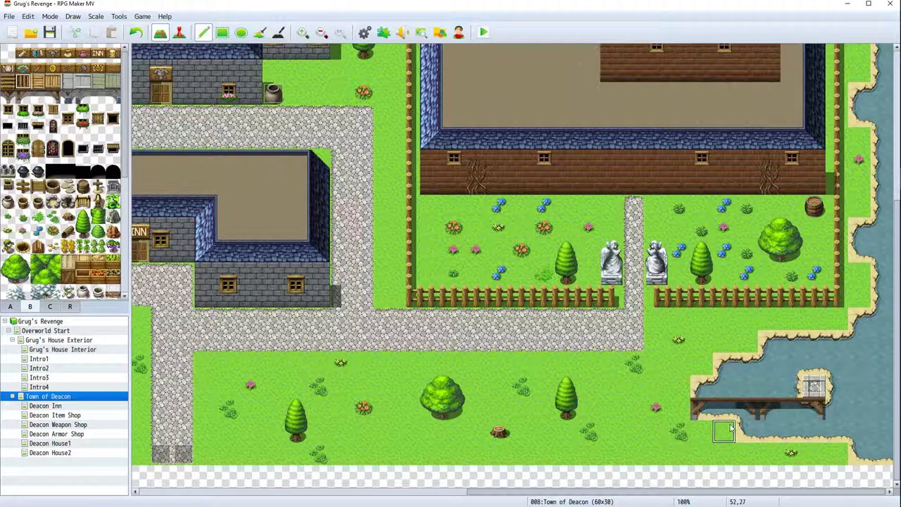
{"action": "left_click", "coordinate": [704, 389]}
{"action": "left_click_drag", "start_coordinate": [709, 396], "coordinate": [808, 395]}
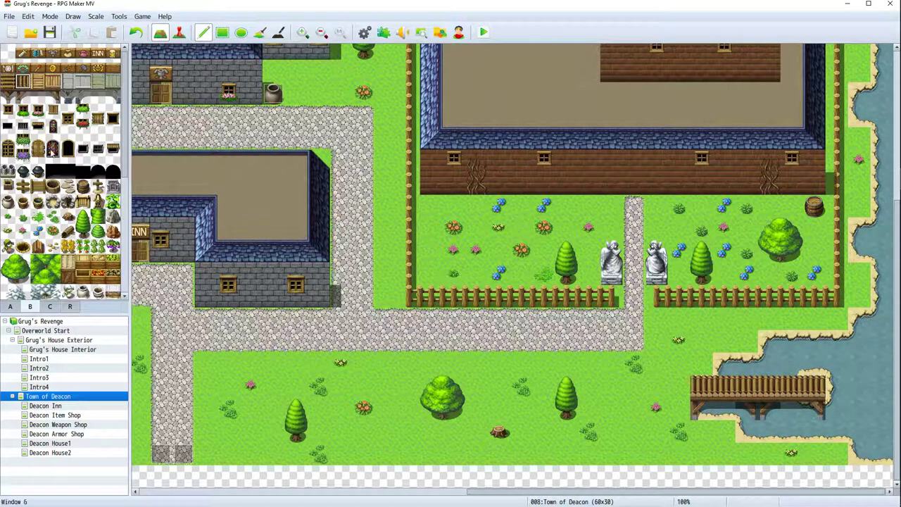
Repaint the planks, spars and cobblestone tile with sandy-shored water to clear the trial dock from the bay
{"action": "left_click", "coordinate": [14, 307]}
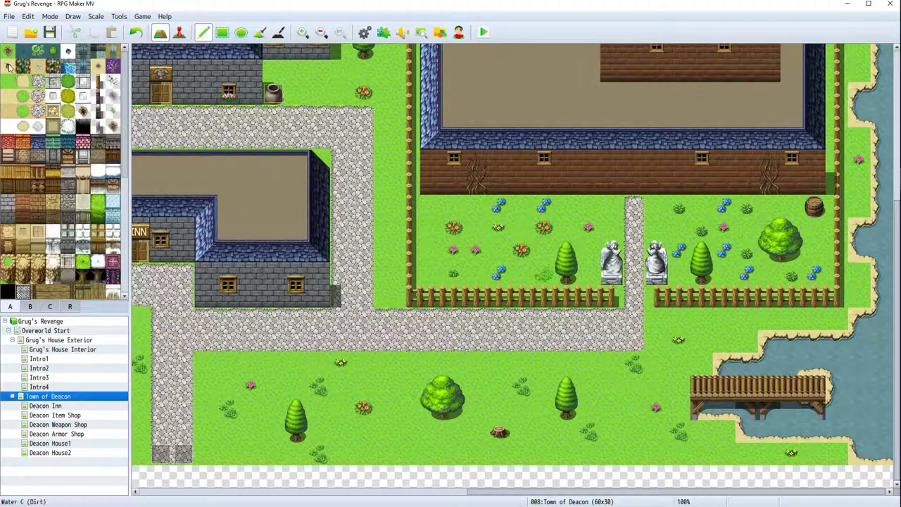
{"action": "left_click", "coordinate": [7, 65]}
{"action": "left_click_drag", "start_coordinate": [815, 388], "coordinate": [843, 395]}
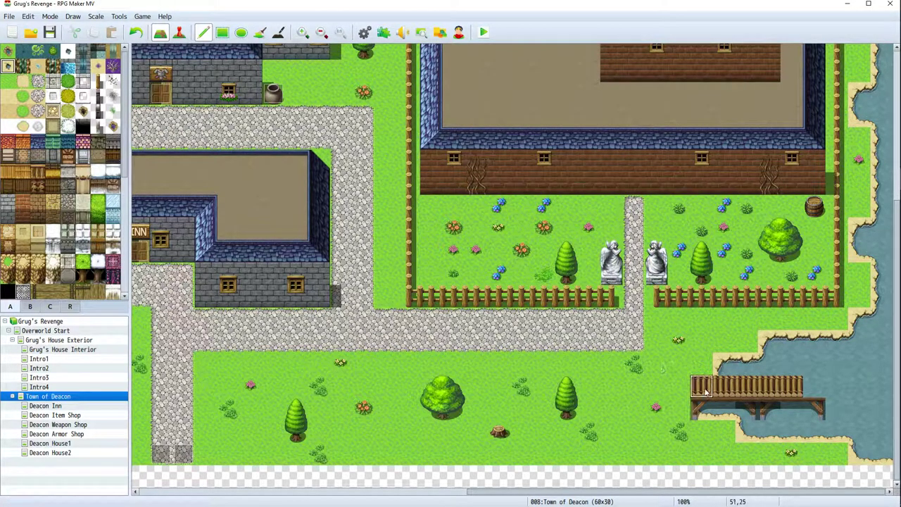
{"action": "mouse_move", "coordinate": [702, 393]}
{"action": "left_mouse_down"}
{"action": "mouse_move", "coordinate": [702, 410]}
{"action": "mouse_move", "coordinate": [725, 409]}
{"action": "mouse_move", "coordinate": [745, 394]}
{"action": "mouse_move", "coordinate": [741, 412]}
{"action": "mouse_move", "coordinate": [769, 387]}
{"action": "mouse_move", "coordinate": [794, 409]}
{"action": "mouse_move", "coordinate": [826, 407]}
{"action": "mouse_move", "coordinate": [817, 411]}
{"action": "left_mouse_up"}
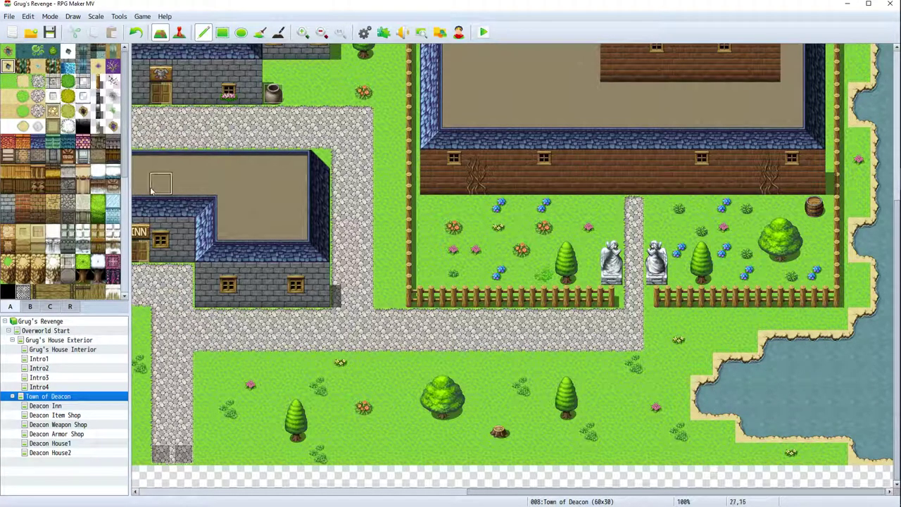
Lay a six-tile row of wooden planks along row 25, from the bay's western shore to column 56
{"action": "left_click", "coordinate": [30, 306]}
{"action": "left_click", "coordinate": [23, 82]}
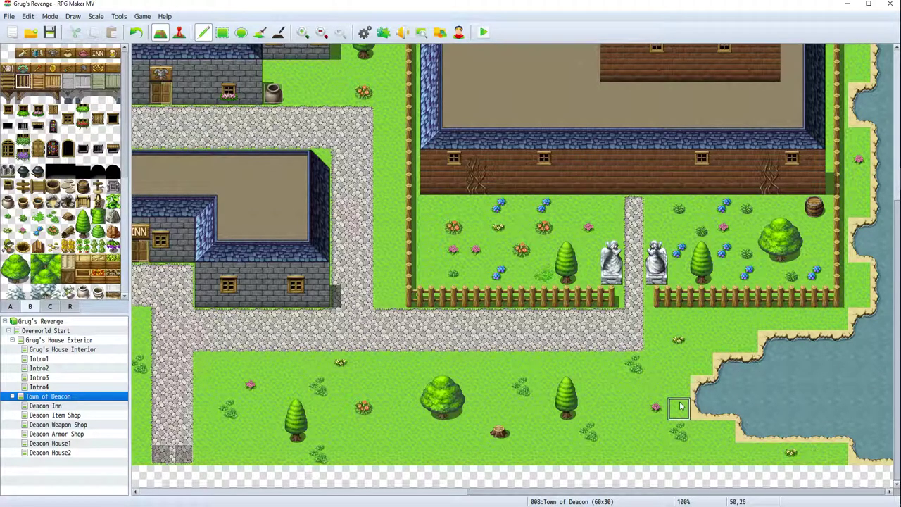
{"action": "left_click_drag", "start_coordinate": [711, 399], "coordinate": [810, 393]}
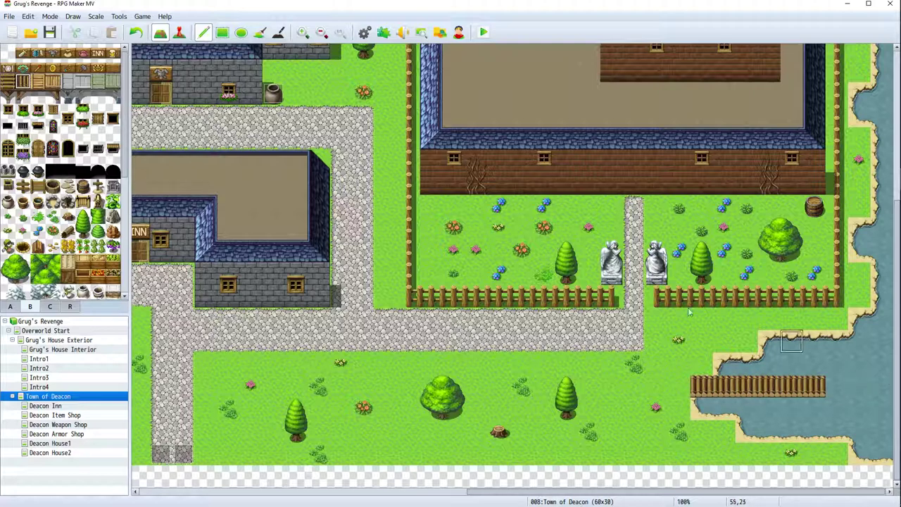
Support the planks along row 26 with a right wooden bridge spar at column 56 and middle spars west to the shore
{"action": "left_click", "coordinate": [21, 97]}
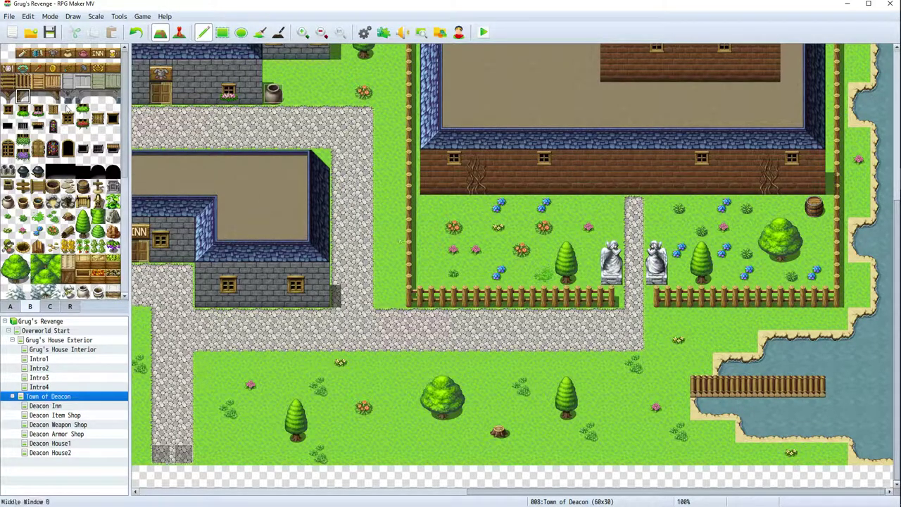
{"action": "left_click", "coordinate": [52, 96]}
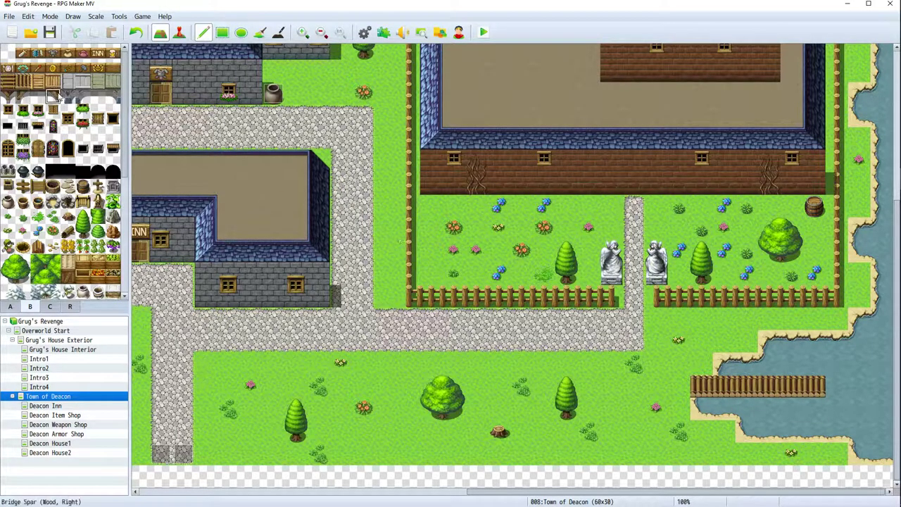
{"action": "left_click", "coordinate": [815, 403]}
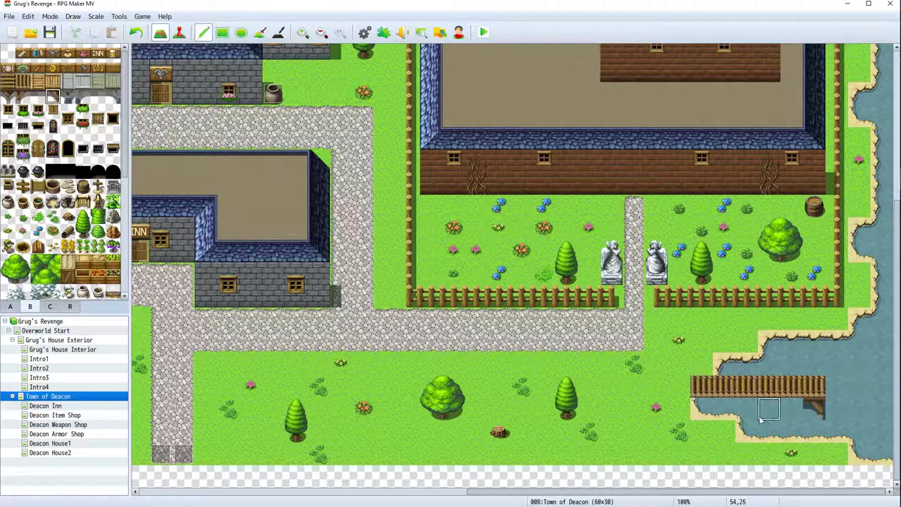
{"action": "left_click", "coordinate": [37, 96]}
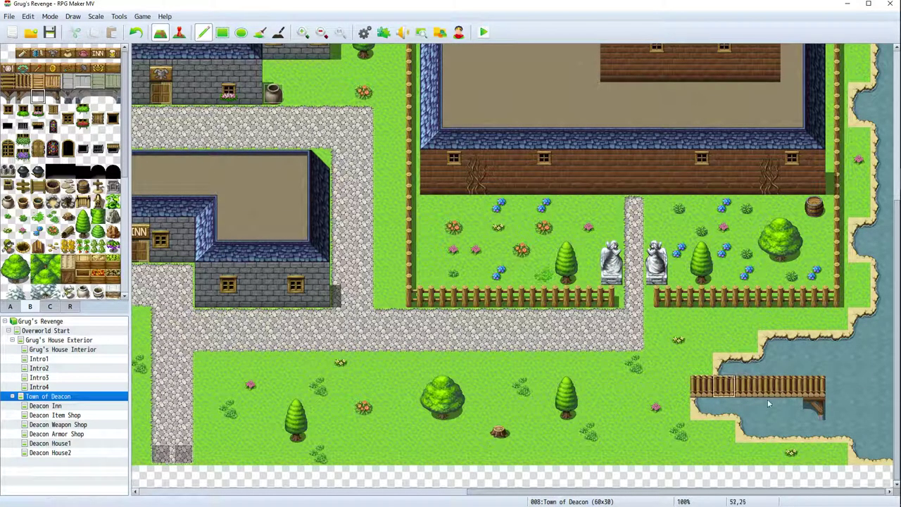
{"action": "left_click", "coordinate": [790, 409]}
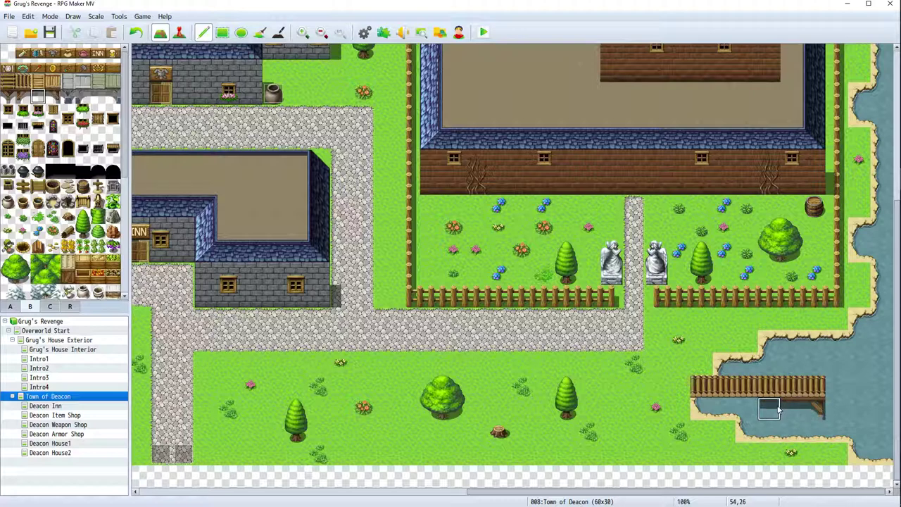
{"action": "left_click_drag", "start_coordinate": [769, 408], "coordinate": [710, 407]}
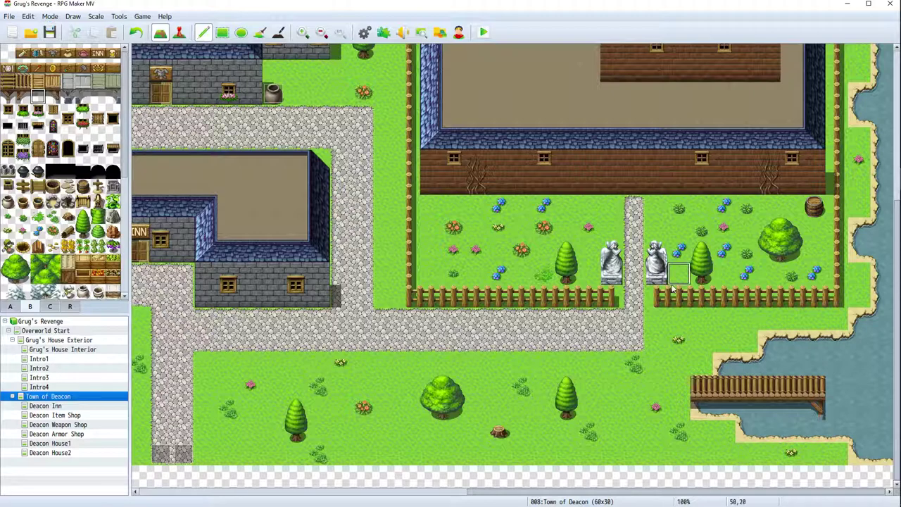
{"action": "scroll", "coordinate": [678, 285], "scroll_direction": "up", "scroll_amount": 3}
{"action": "scroll", "coordinate": [678, 291], "scroll_direction": "down", "scroll_amount": 3}
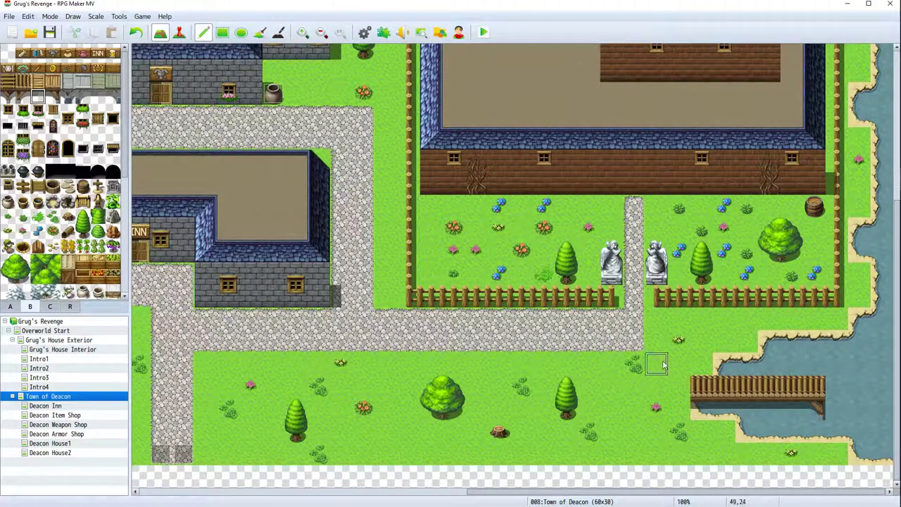
{"action": "scroll", "coordinate": [634, 363], "scroll_direction": "up", "scroll_amount": 8}
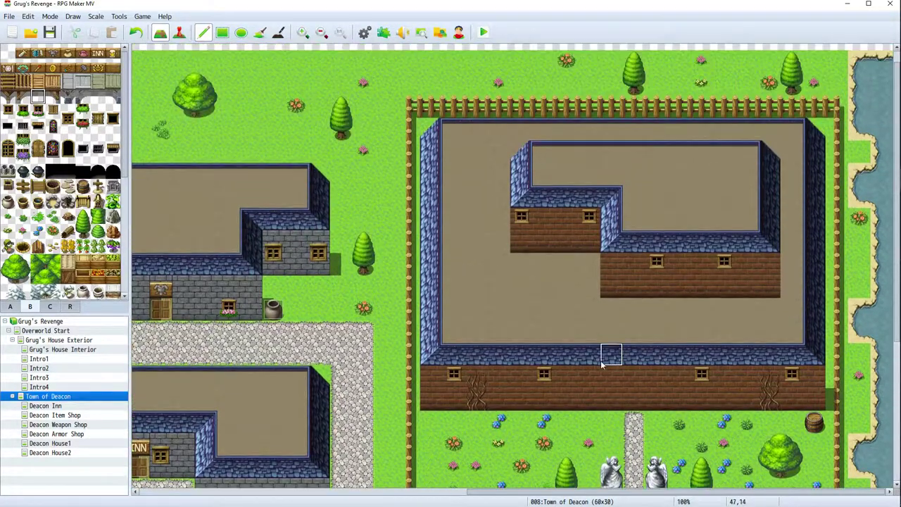
Switch the Town of Deacon map from tile drawing to event editing, with the town's shops in view
{"action": "scroll", "coordinate": [599, 363], "scroll_direction": "down", "scroll_amount": 4}
{"action": "scroll", "coordinate": [598, 364], "scroll_direction": "up", "scroll_amount": 1}
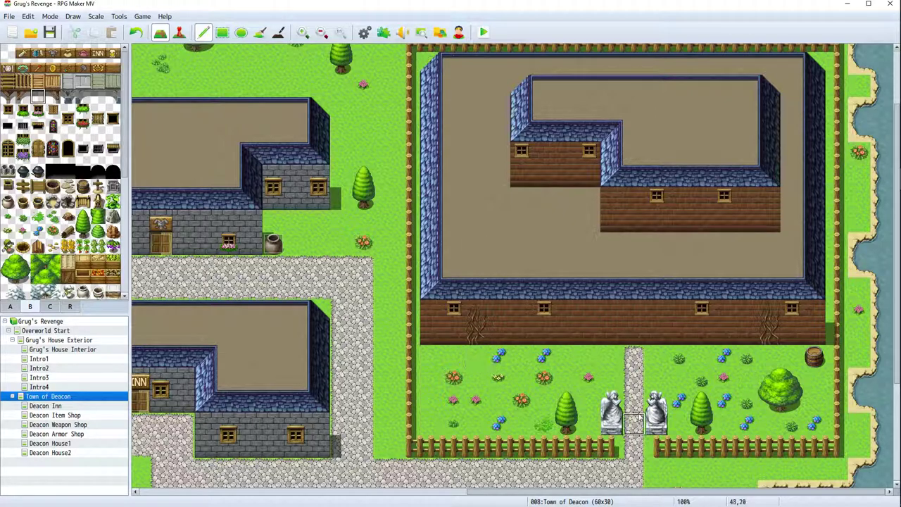
{"action": "left_click", "coordinate": [179, 33]}
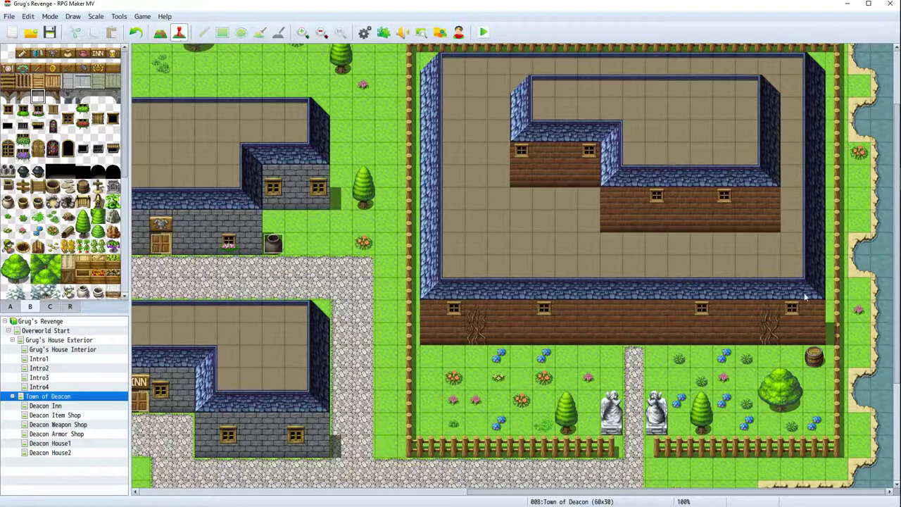
{"action": "left_click_drag", "start_coordinate": [711, 494], "coordinate": [450, 472]}
{"action": "key", "text": "alt+Tab"}
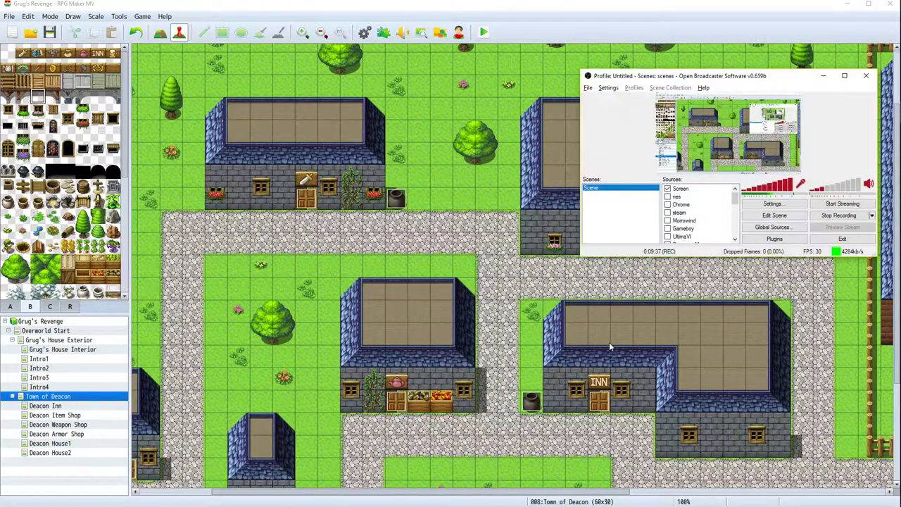
{"action": "key", "text": "alt+Tab"}
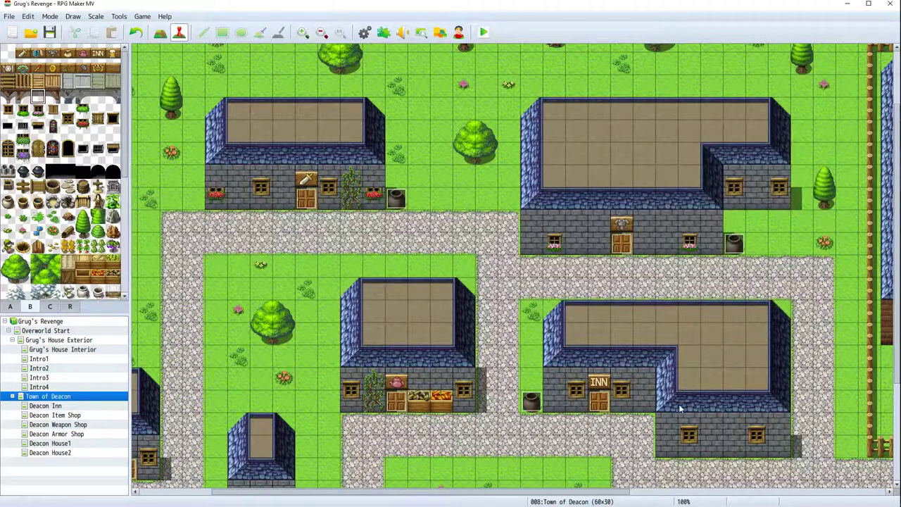
{"action": "scroll", "coordinate": [743, 289], "scroll_direction": "up", "scroll_amount": 1}
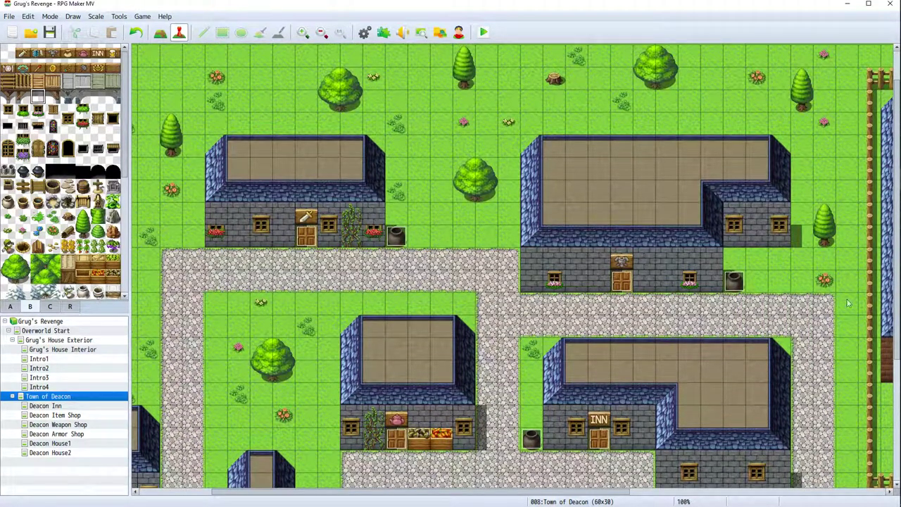
Examine both pages of the goldfound event on the pot beside the weapon shop
{"action": "right_click", "coordinate": [394, 245]}
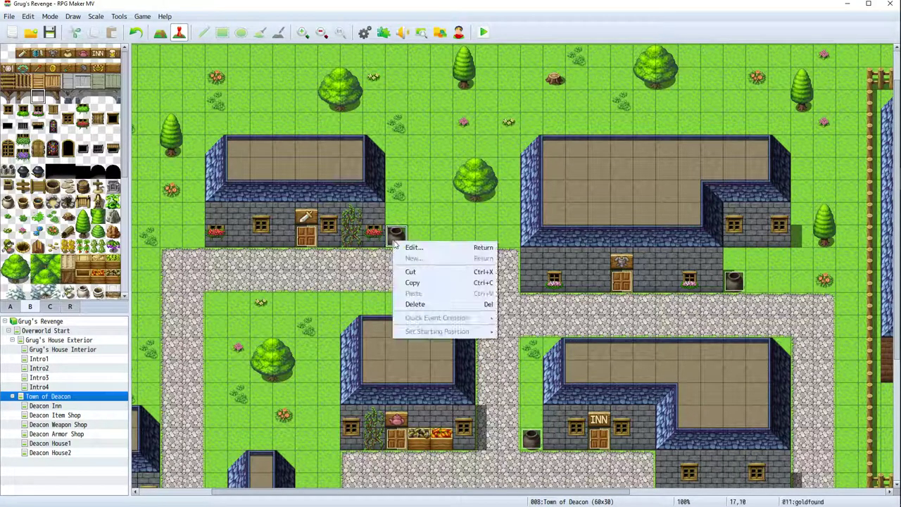
{"action": "left_click", "coordinate": [400, 250]}
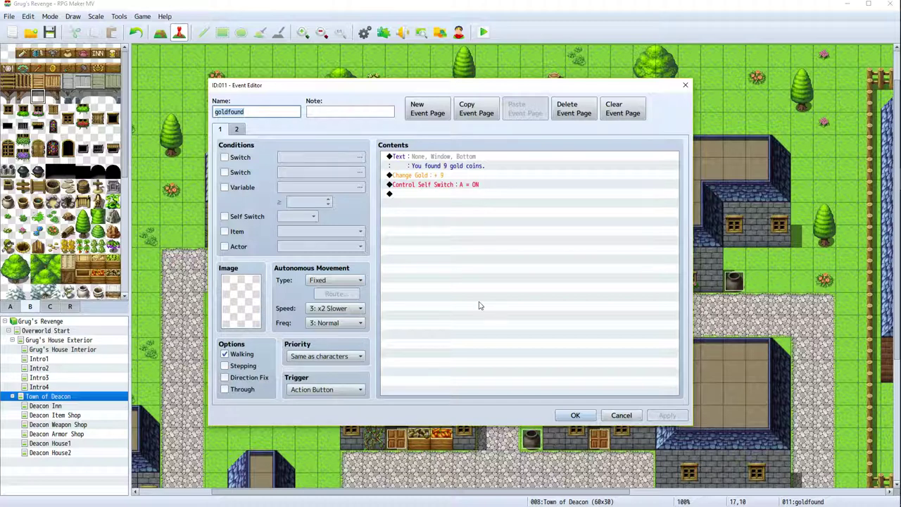
{"action": "left_click", "coordinate": [237, 130]}
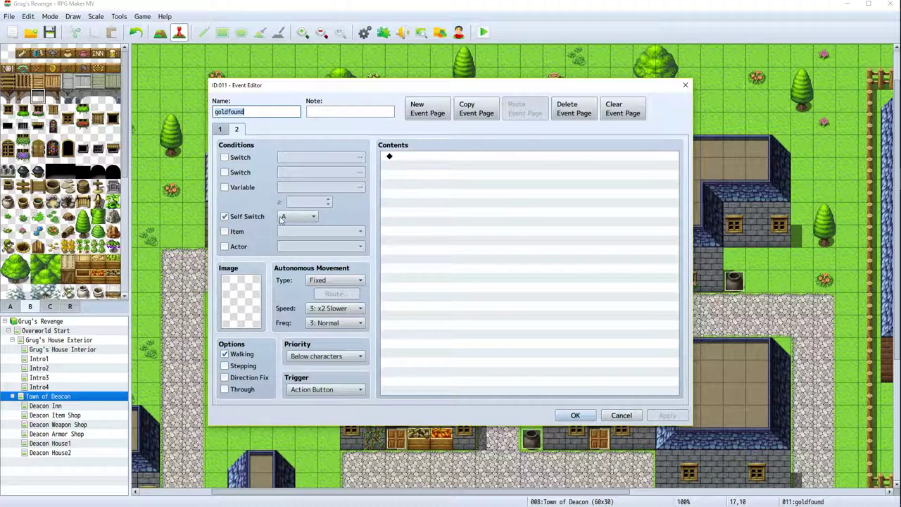
{"action": "left_click", "coordinate": [618, 415]}
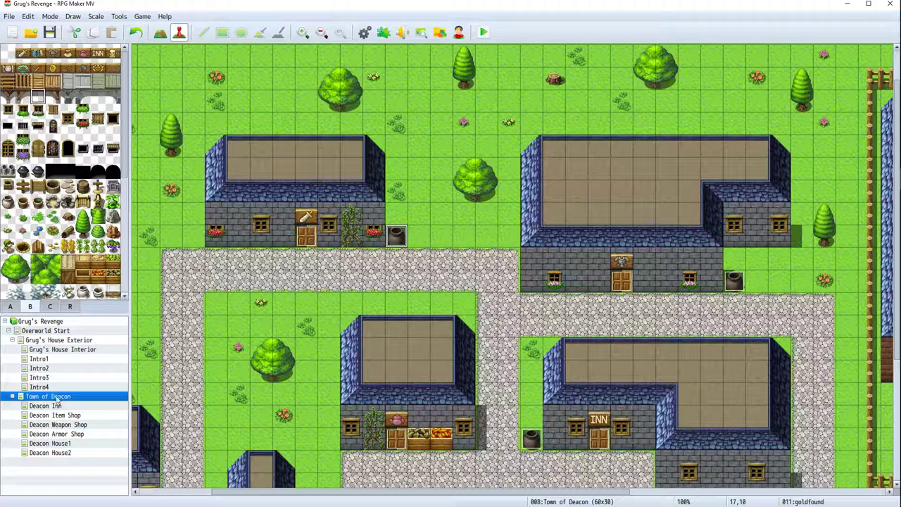
Examine both pages of the Barrell1 event beside the house on the Grug's House Exterior map
{"action": "left_click", "coordinate": [63, 434]}
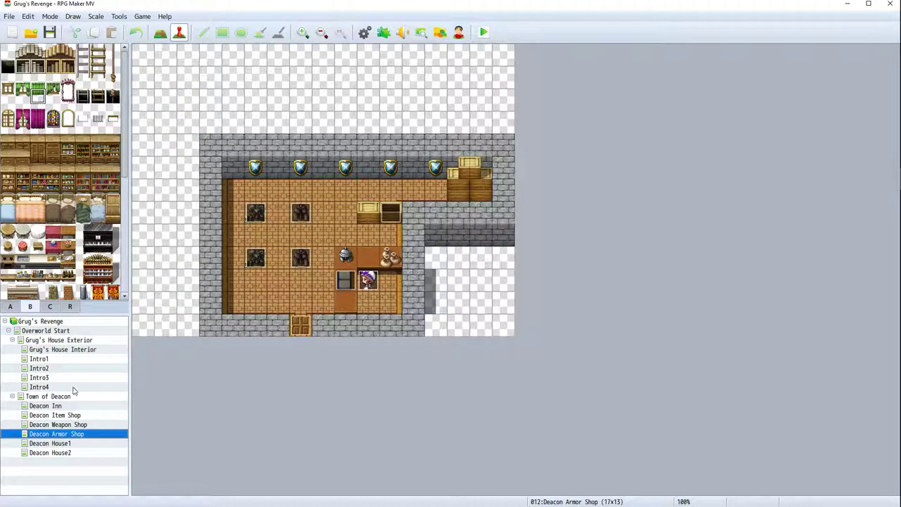
{"action": "left_click", "coordinate": [51, 350]}
{"action": "left_click", "coordinate": [60, 342]}
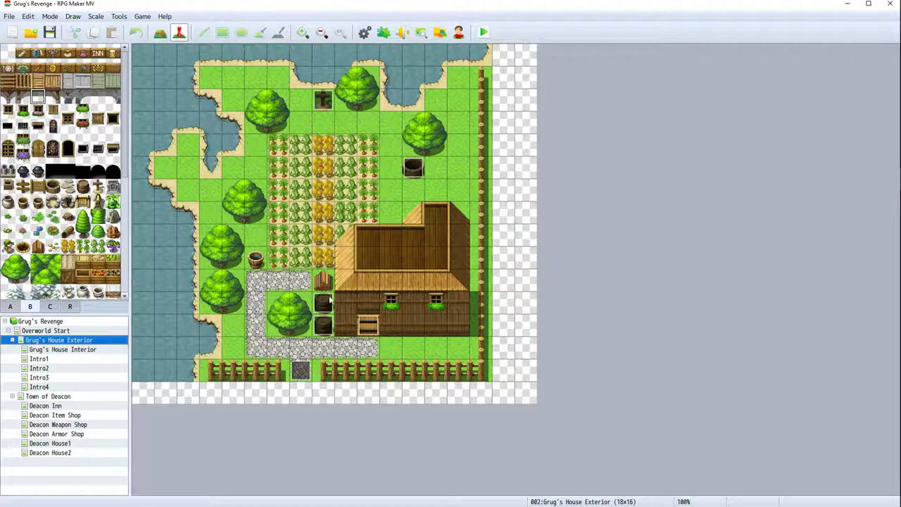
{"action": "right_click", "coordinate": [328, 300]}
{"action": "left_click", "coordinate": [345, 304]}
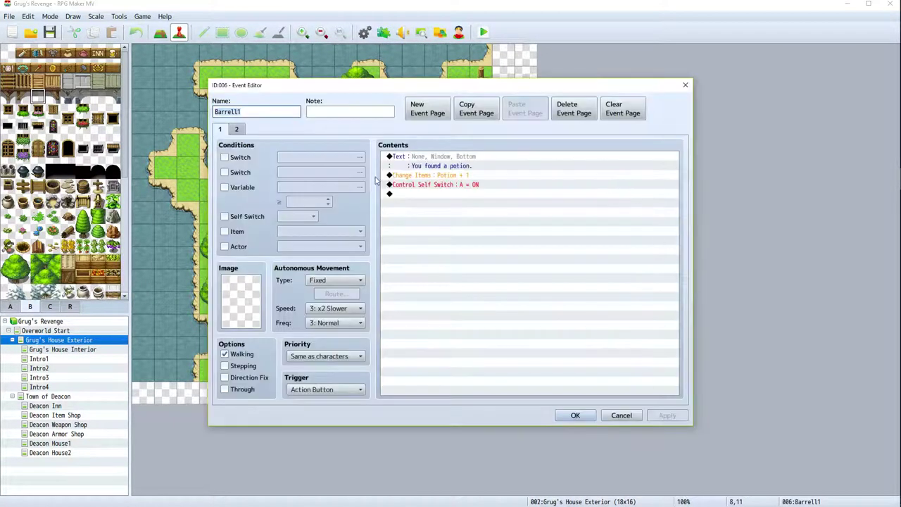
{"action": "left_click", "coordinate": [236, 129]}
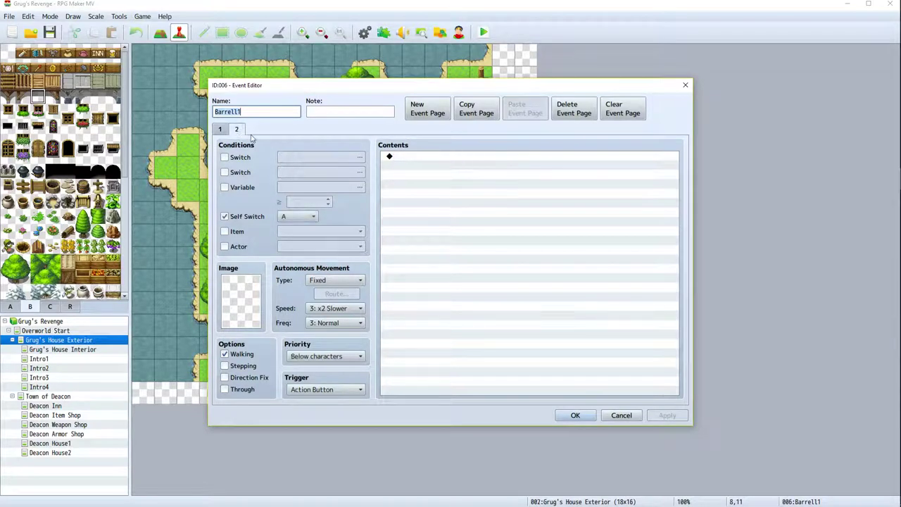
{"action": "left_click", "coordinate": [639, 416]}
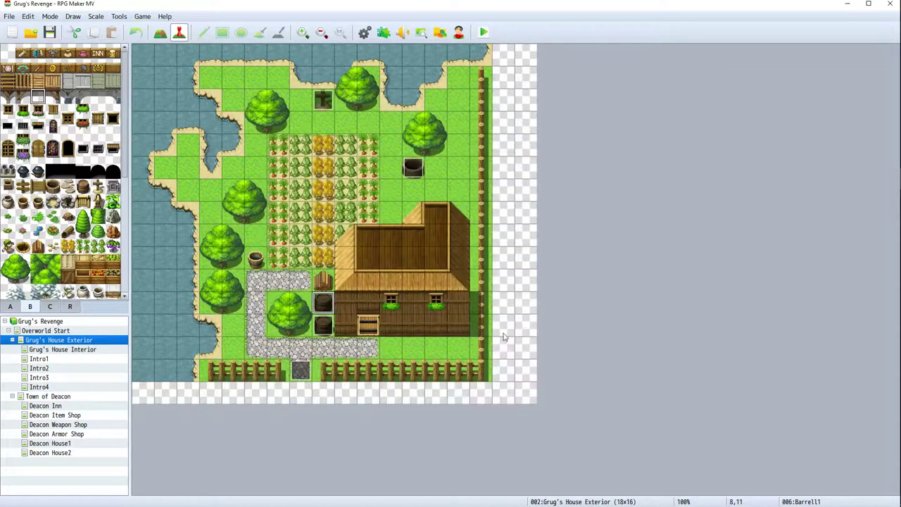
Review the wooden dock and the large fenced manor on the eastern side of the Town of Deacon
{"action": "left_click", "coordinate": [45, 396]}
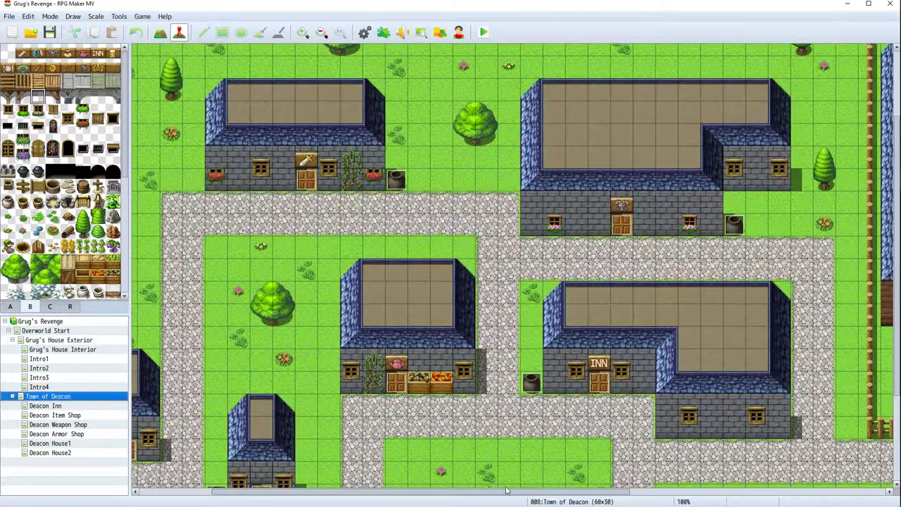
{"action": "left_click_drag", "start_coordinate": [505, 491], "coordinate": [790, 495]}
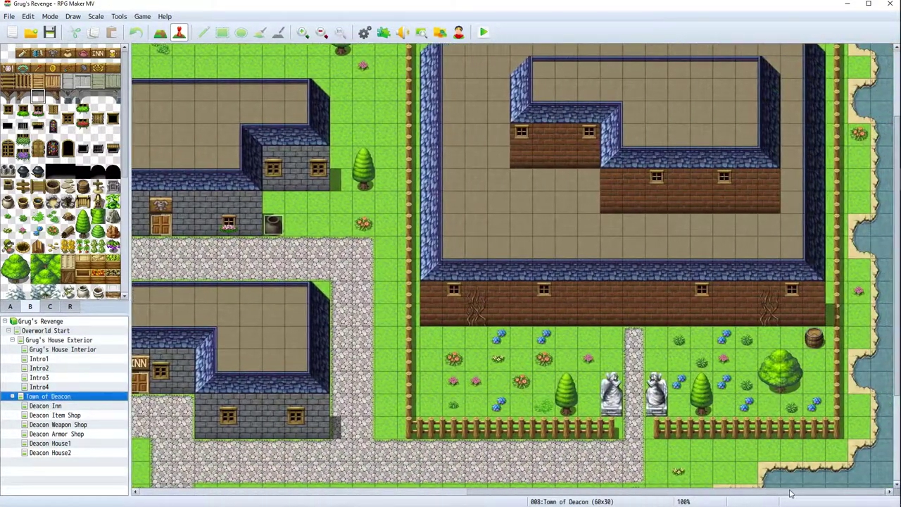
{"action": "scroll", "coordinate": [772, 412], "scroll_direction": "down", "scroll_amount": 4}
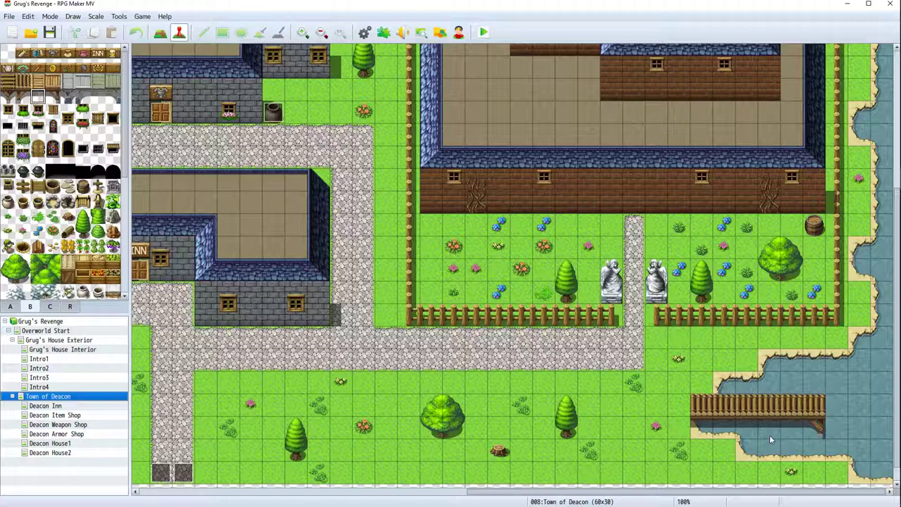
{"action": "scroll", "coordinate": [770, 435], "scroll_direction": "down", "scroll_amount": 1}
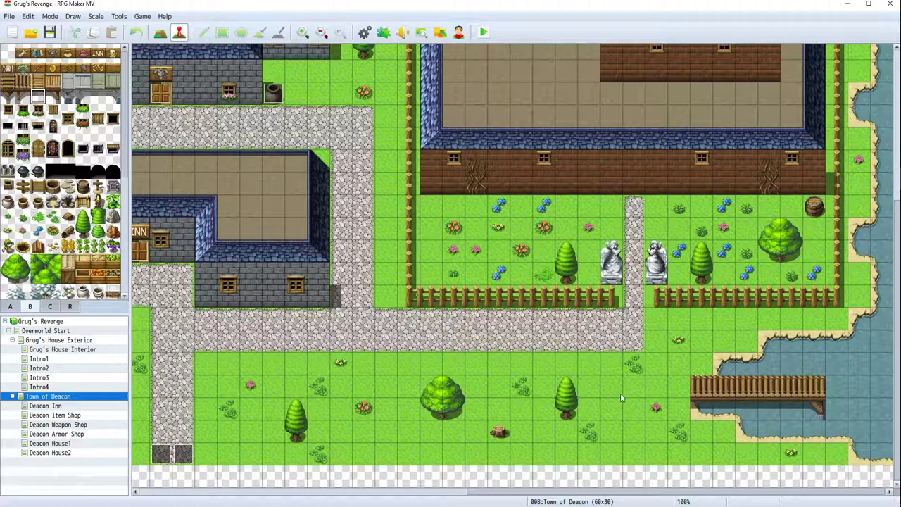
{"action": "scroll", "coordinate": [621, 397], "scroll_direction": "up", "scroll_amount": 5}
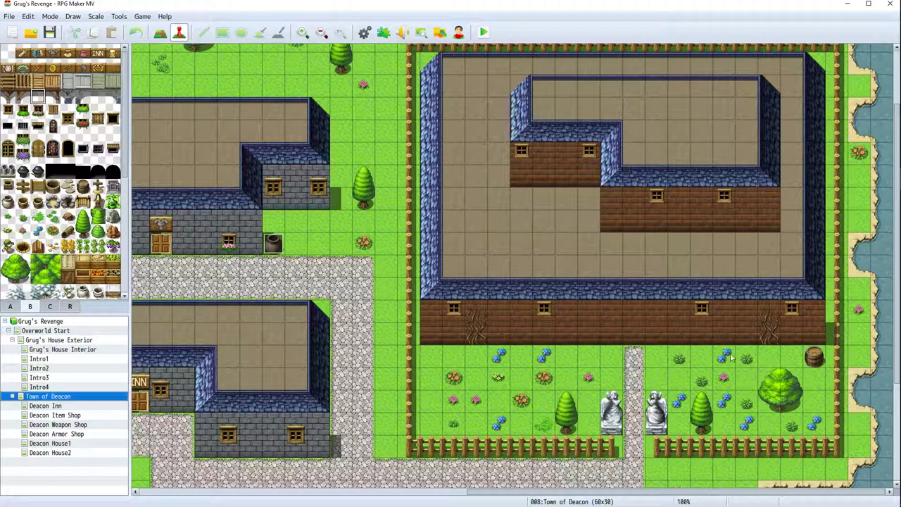
{"action": "scroll", "coordinate": [682, 369], "scroll_direction": "down", "scroll_amount": 1}
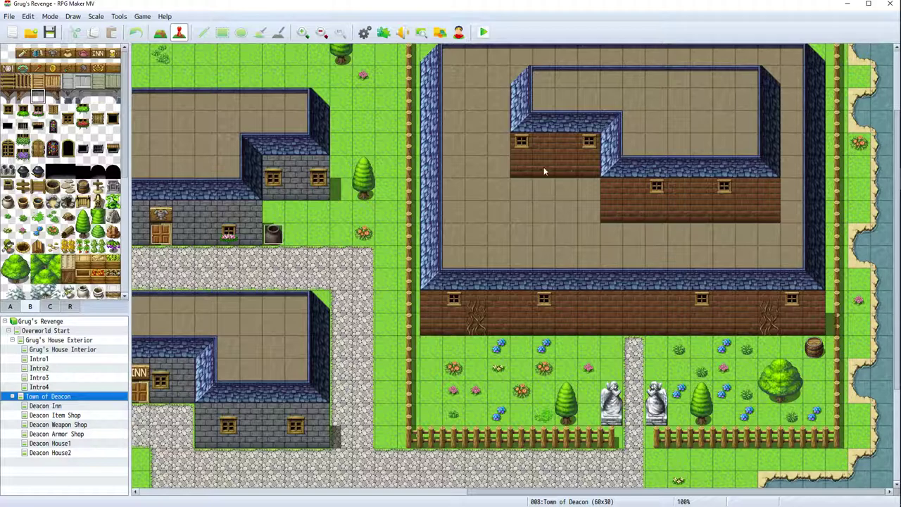
Create a new map named Deacon Manor under Town of Deacon, using the 0003 Inside tileset
{"action": "right_click", "coordinate": [47, 396]}
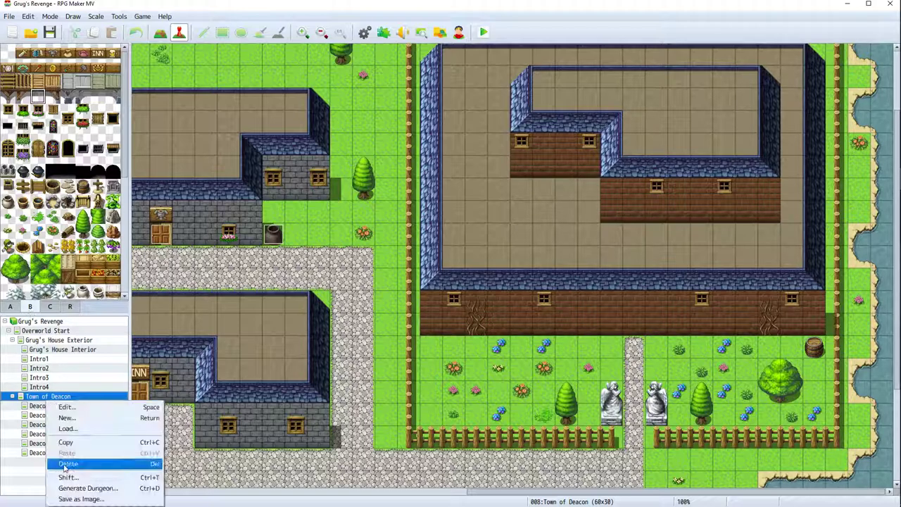
{"action": "left_click", "coordinate": [70, 418]}
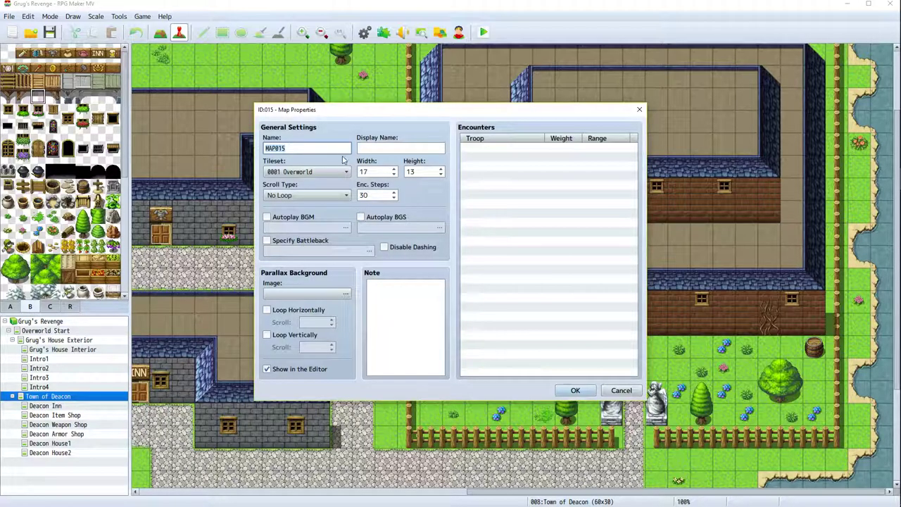
{"action": "type", "text": "Deacon Manor"}
{"action": "left_click", "coordinate": [287, 173]}
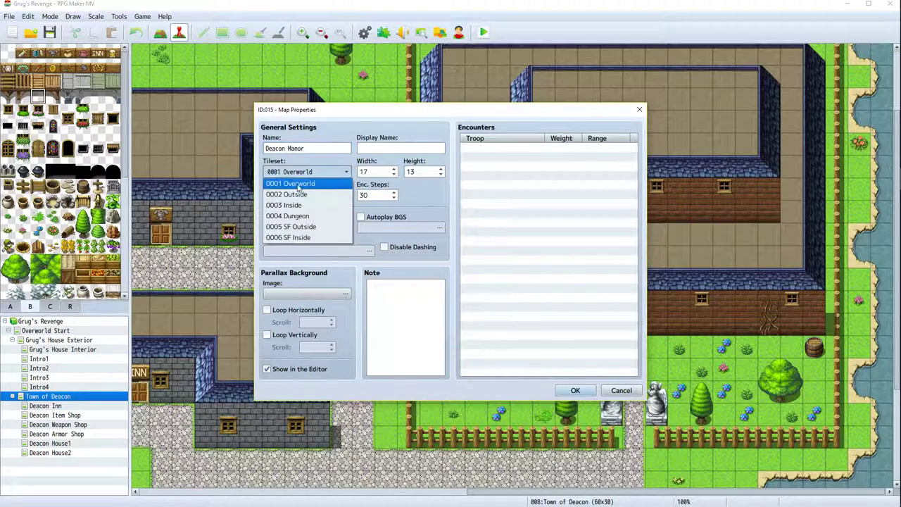
{"action": "left_click", "coordinate": [318, 206]}
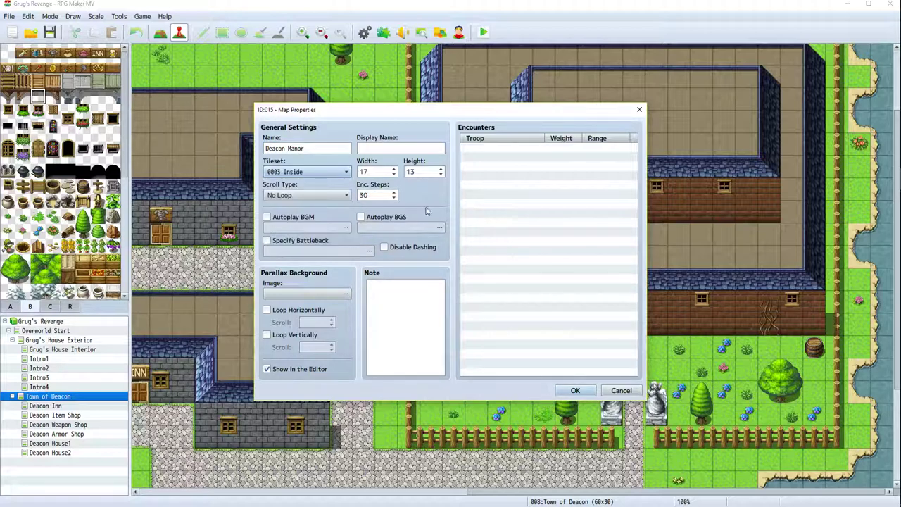
{"action": "left_click", "coordinate": [575, 390]}
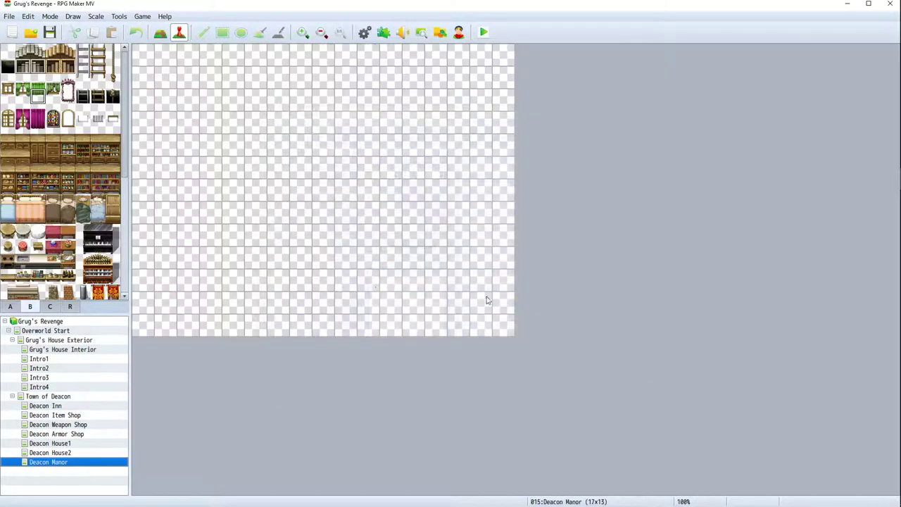
Resize the Deacon Manor map to a width of 20 and a height of 20
{"action": "right_click", "coordinate": [59, 465]}
{"action": "left_click", "coordinate": [103, 406]}
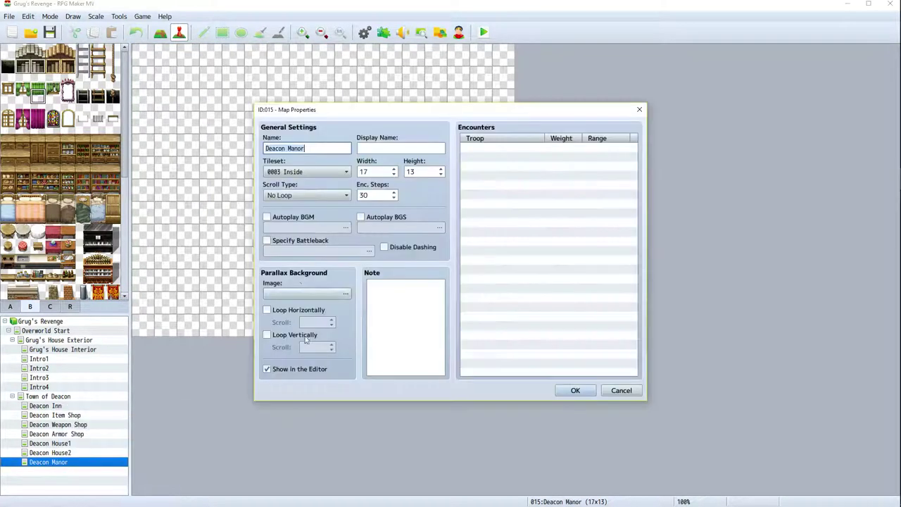
{"action": "left_click", "coordinate": [362, 172]}
{"action": "type", "text": "20"}
{"action": "key", "text": "Tab"}
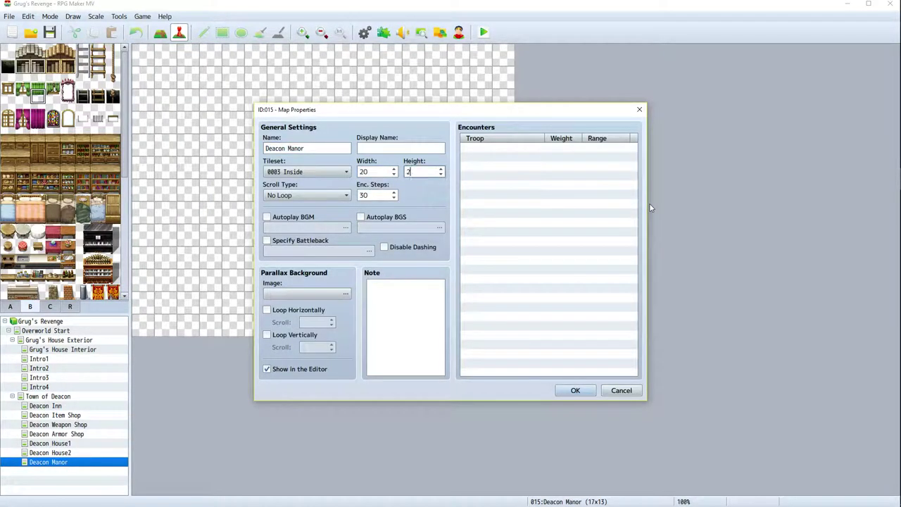
{"action": "type", "text": "20"}
{"action": "key", "text": "Return"}
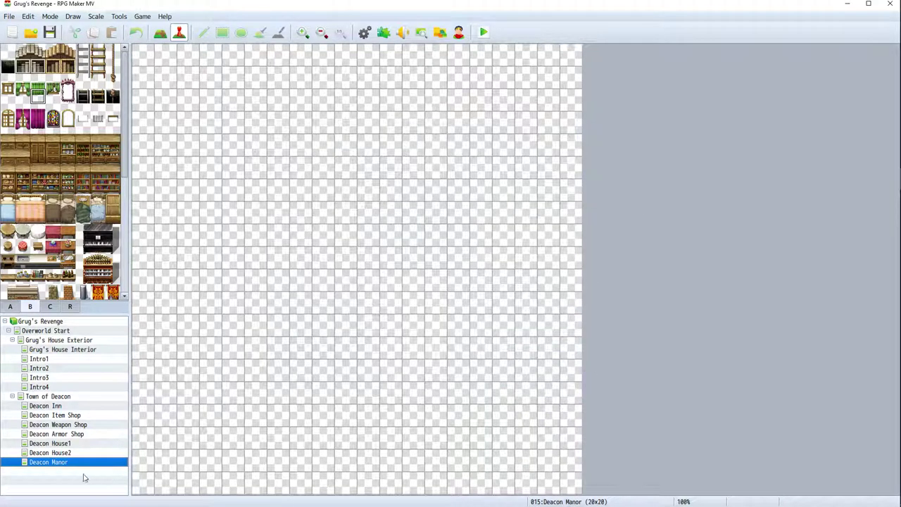
Resize the Deacon Manor map to a width of 25 and a height of 35
{"action": "right_click", "coordinate": [59, 465]}
{"action": "left_click", "coordinate": [90, 415]}
{"action": "left_click", "coordinate": [371, 172]}
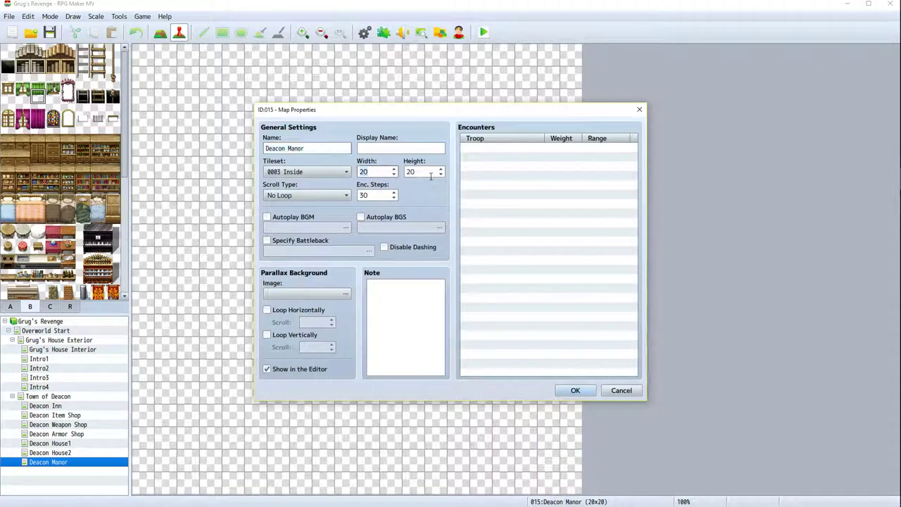
{"action": "type", "text": "5"}
{"action": "key", "text": "Tab"}
{"action": "type", "text": "35"}
{"action": "key", "text": "Return"}
{"action": "scroll", "coordinate": [525, 409], "scroll_direction": "down", "scroll_amount": 3}
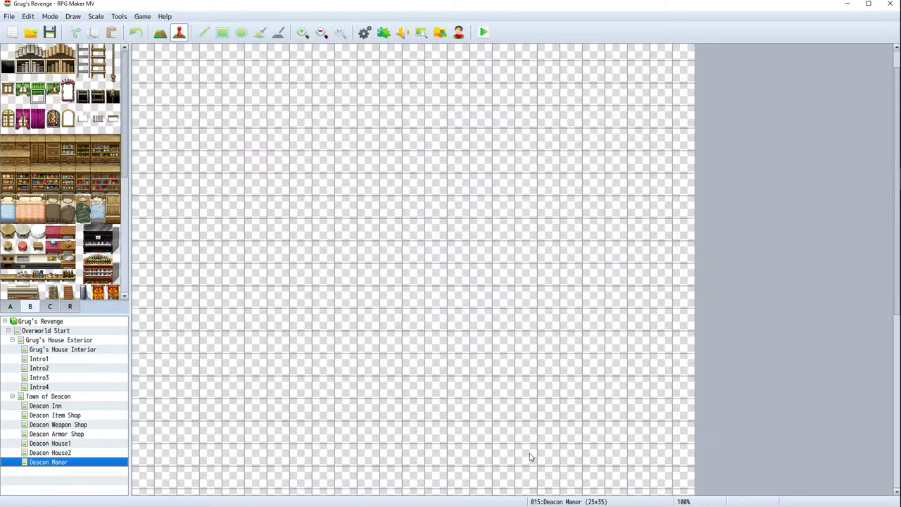
Resize the Deacon Manor map to a width of 35 and a height of 20
{"action": "right_click", "coordinate": [48, 464]}
{"action": "left_click", "coordinate": [88, 407]}
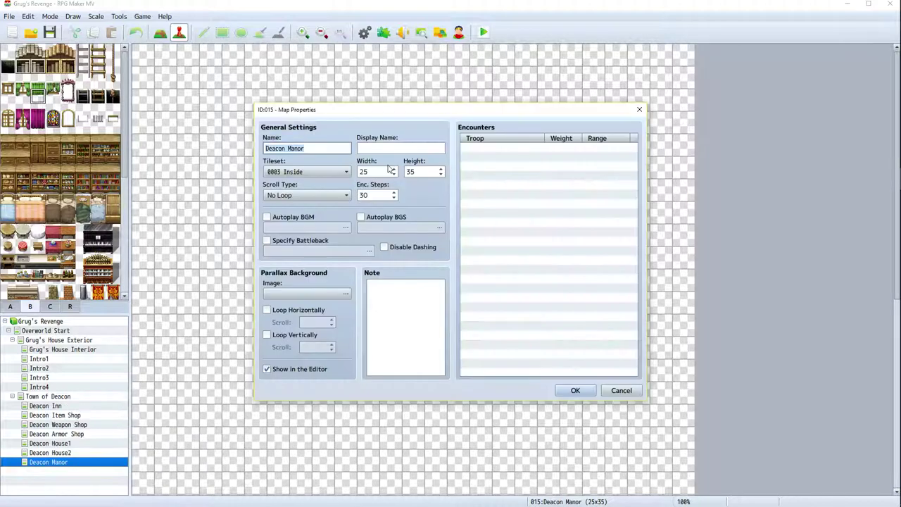
{"action": "left_click", "coordinate": [416, 171]}
{"action": "double_click", "coordinate": [370, 173]}
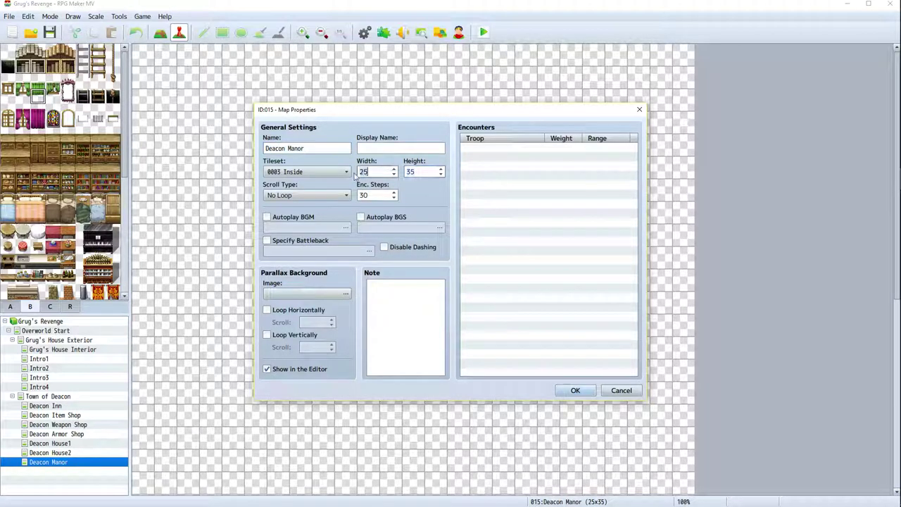
{"action": "type", "text": "35"}
{"action": "key", "text": "Tab"}
{"action": "key", "text": "Return"}
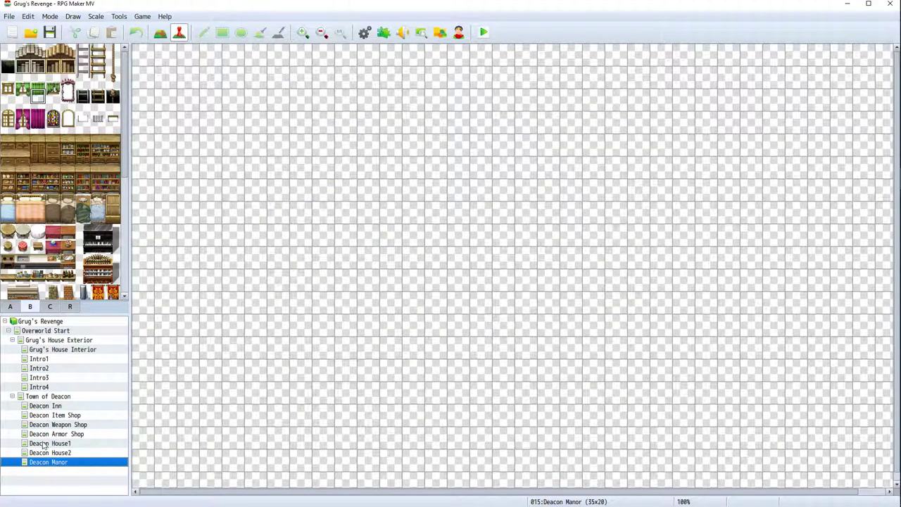
Resize the Deacon Manor map to a width of 25 and a height of 15
{"action": "right_click", "coordinate": [48, 465]}
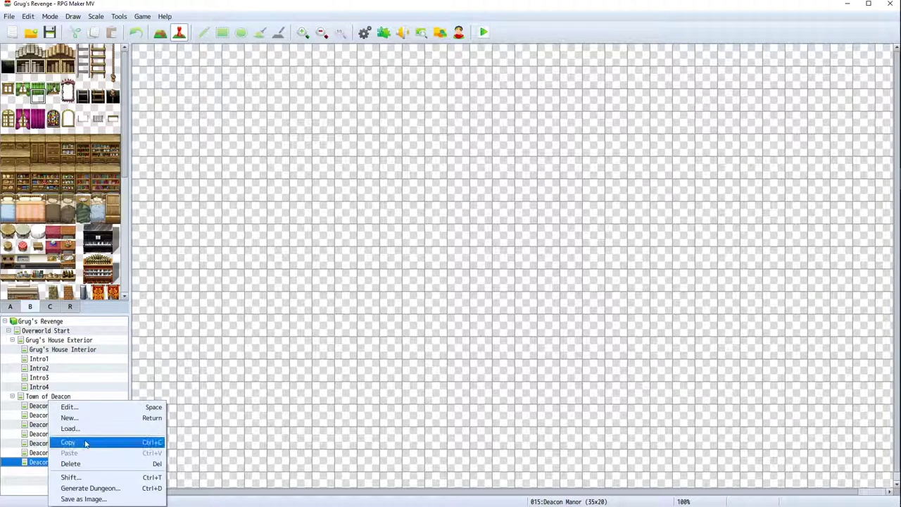
{"action": "left_click", "coordinate": [94, 410]}
{"action": "double_click", "coordinate": [362, 171]}
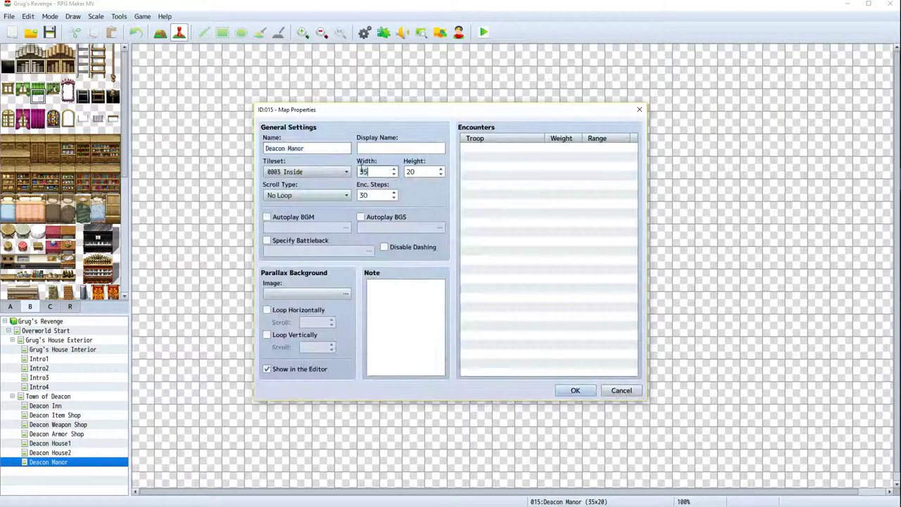
{"action": "type", "text": "25"}
{"action": "key", "text": "Tab"}
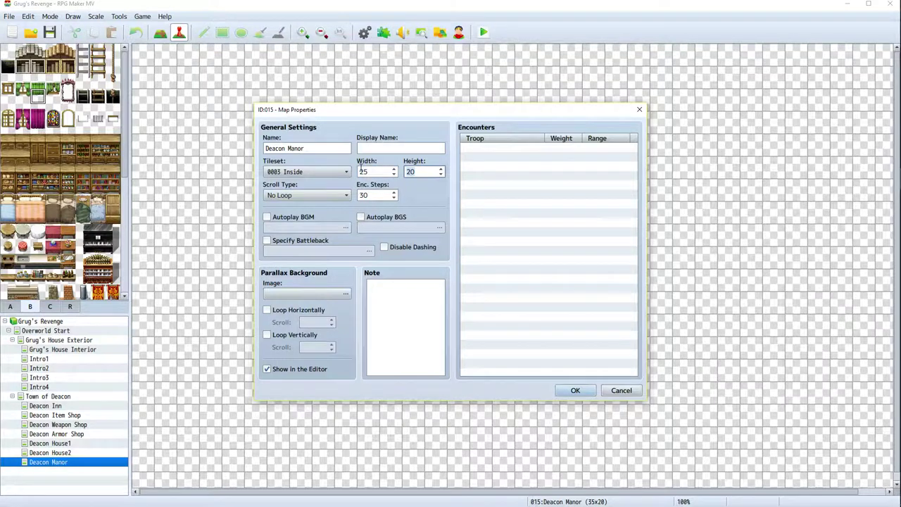
{"action": "type", "text": "15"}
{"action": "key", "text": "Return"}
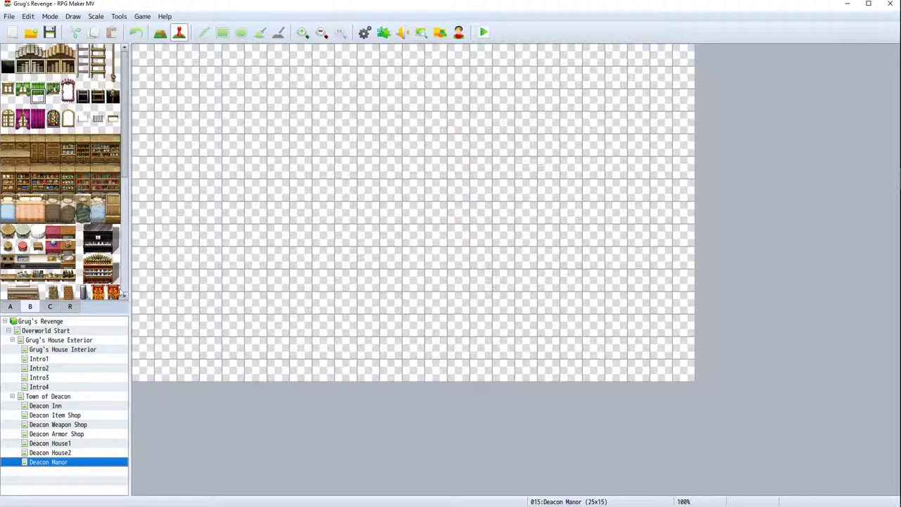
Draw a one-tile-thick rectangular brick wall-top outline one tile inside the Deacon Manor map edge, clearing the stray brick tile above its upper-left corner
{"action": "left_click", "coordinate": [11, 307]}
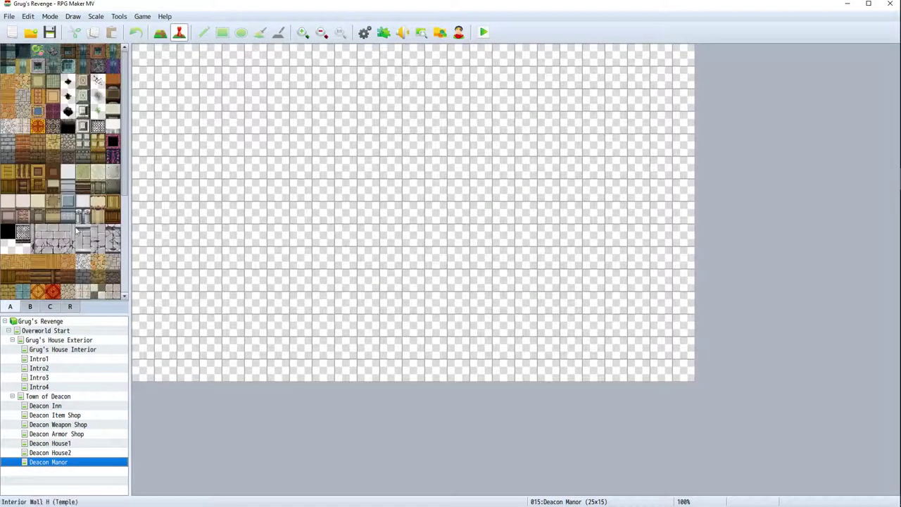
{"action": "left_click", "coordinate": [22, 141]}
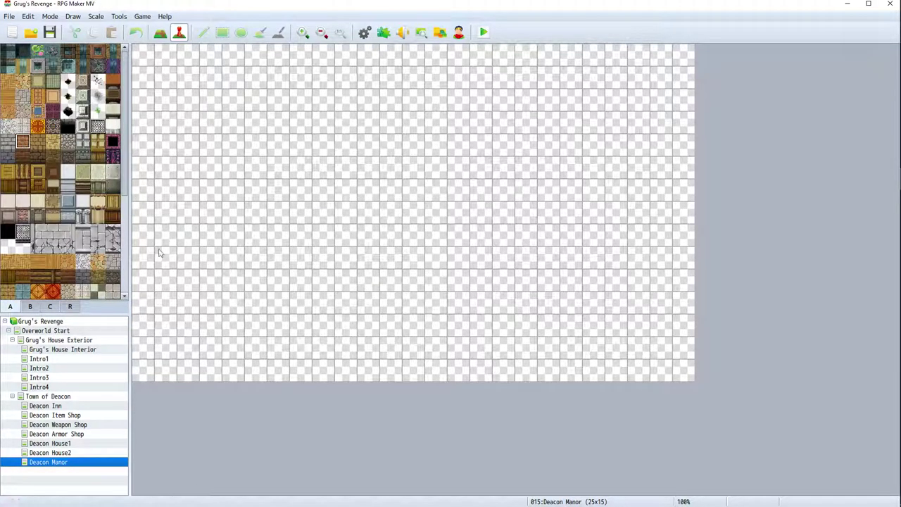
{"action": "left_click", "coordinate": [157, 33]}
{"action": "mouse_move", "coordinate": [166, 349]}
{"action": "left_mouse_down"}
{"action": "mouse_move", "coordinate": [175, 65]}
{"action": "mouse_move", "coordinate": [176, 77]}
{"action": "mouse_move", "coordinate": [659, 85]}
{"action": "mouse_move", "coordinate": [670, 228]}
{"action": "mouse_move", "coordinate": [662, 351]}
{"action": "mouse_move", "coordinate": [184, 350]}
{"action": "left_mouse_up"}
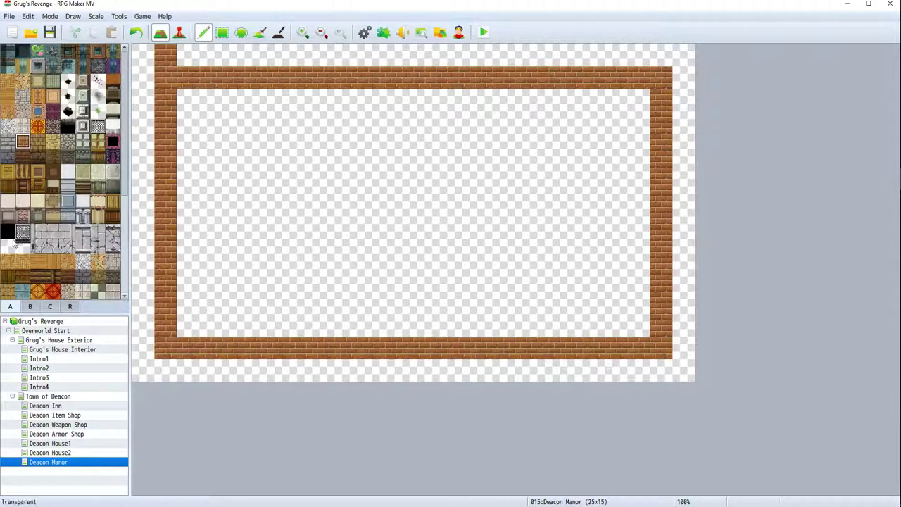
{"action": "left_click", "coordinate": [166, 57]}
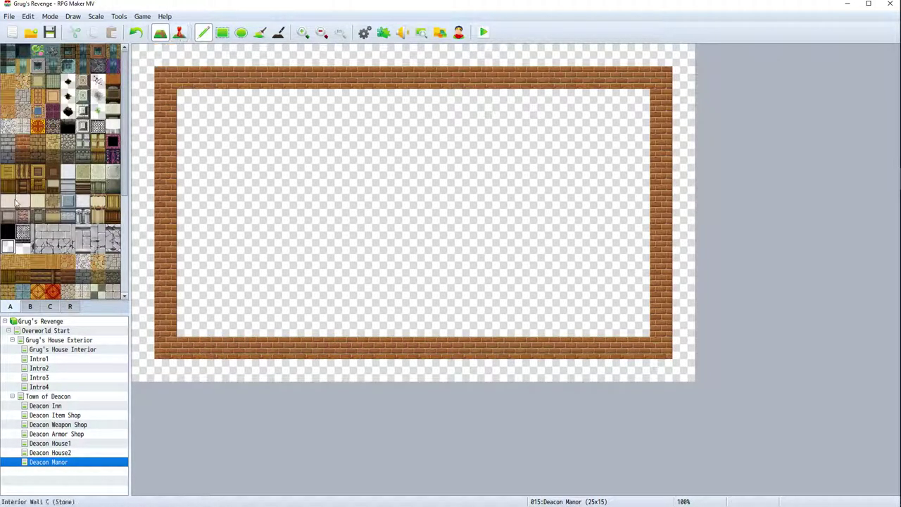
Paint a row of Wall B (Brick) beneath the upper wall and repair the overpainted wall-top tiles near its right end
{"action": "left_click", "coordinate": [23, 156]}
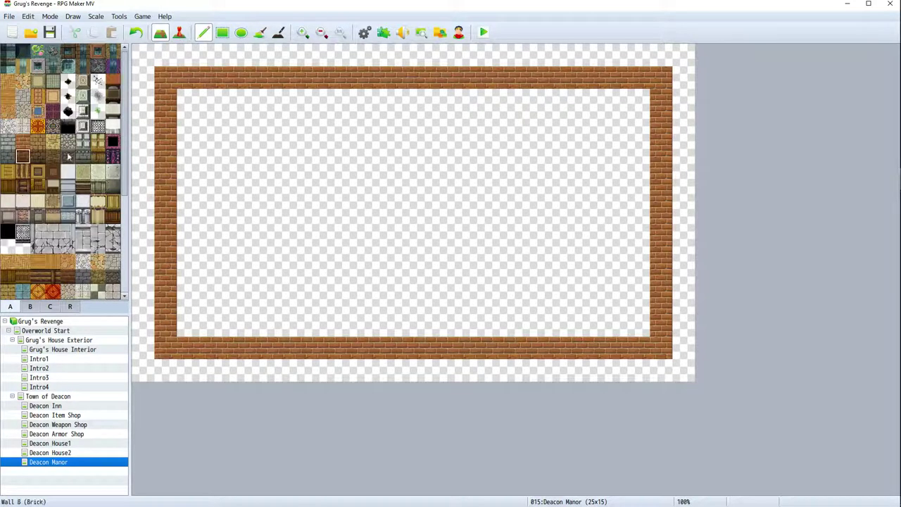
{"action": "left_click", "coordinate": [189, 100]}
{"action": "left_click_drag", "start_coordinate": [205, 98], "coordinate": [638, 90]}
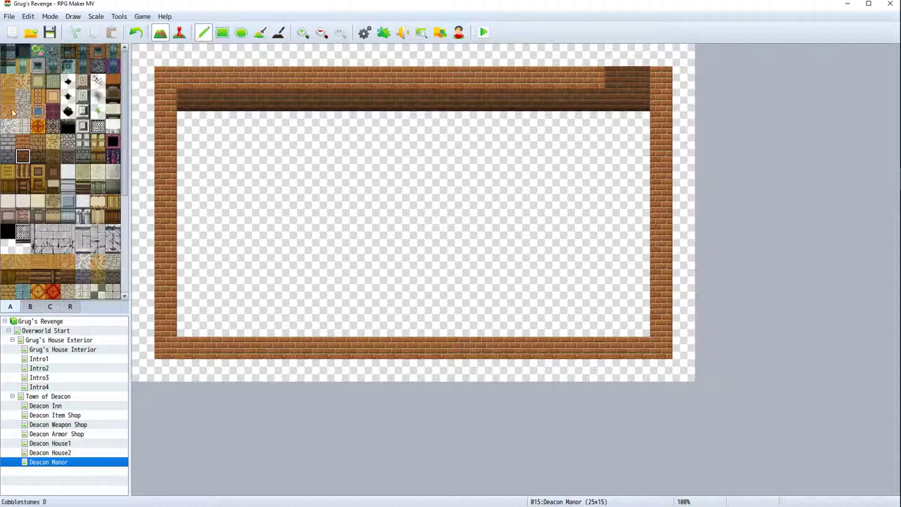
{"action": "left_click", "coordinate": [7, 141]}
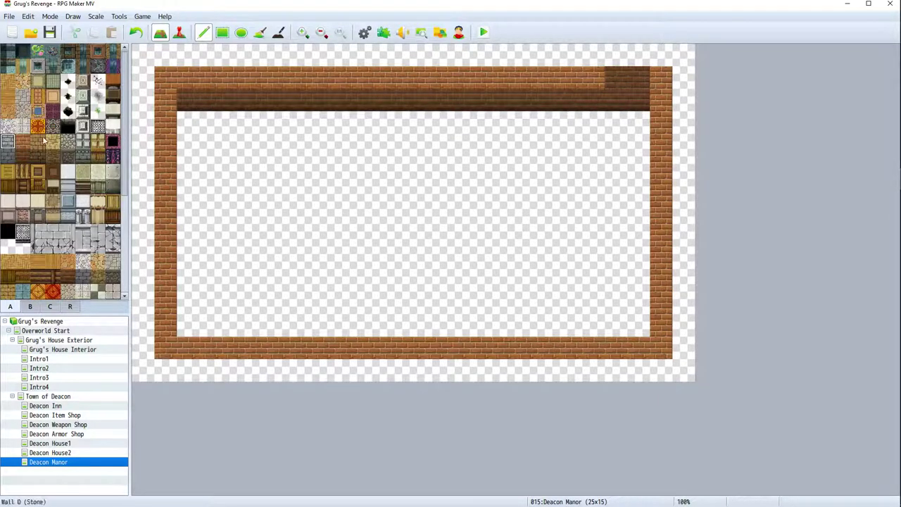
{"action": "left_click", "coordinate": [22, 141]}
{"action": "left_click_drag", "start_coordinate": [641, 83], "coordinate": [627, 85]}
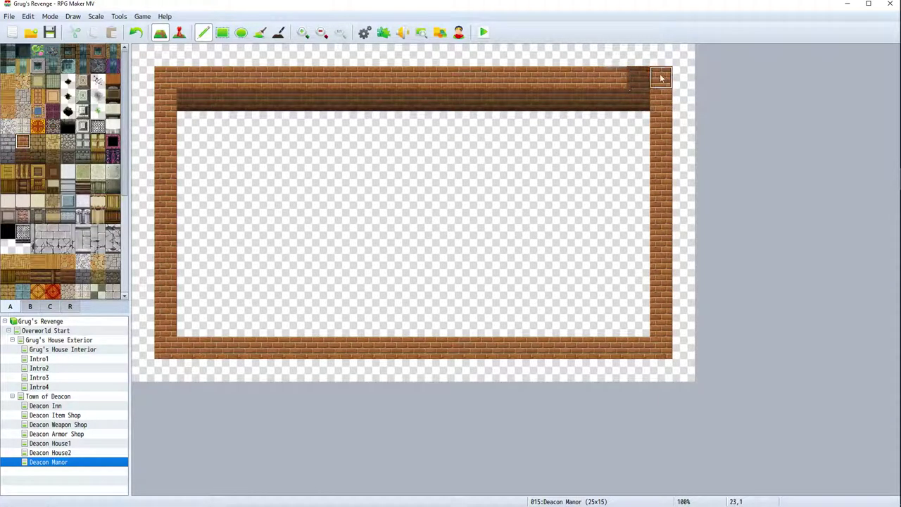
{"action": "left_click", "coordinate": [638, 79]}
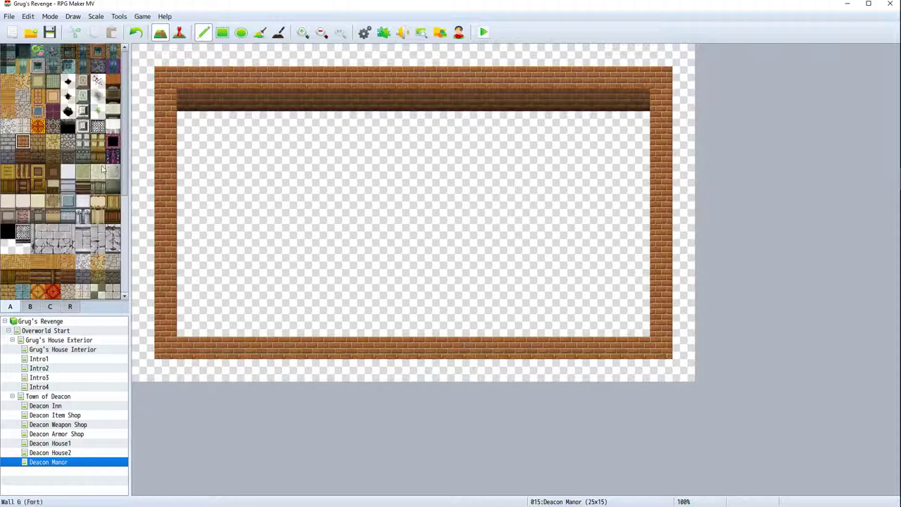
Fill the whole room inside the brick walls with a rectangle of Rug F flooring
{"action": "left_click", "coordinate": [38, 127]}
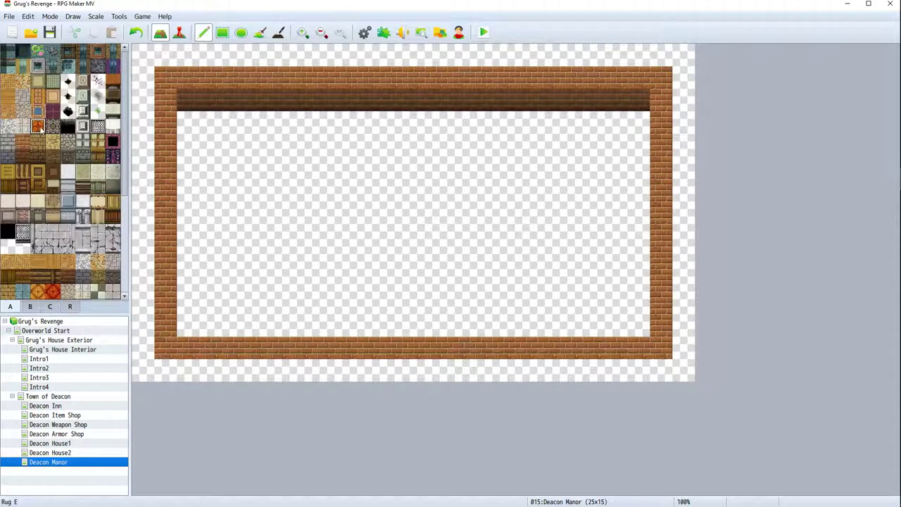
{"action": "left_click", "coordinate": [54, 127]}
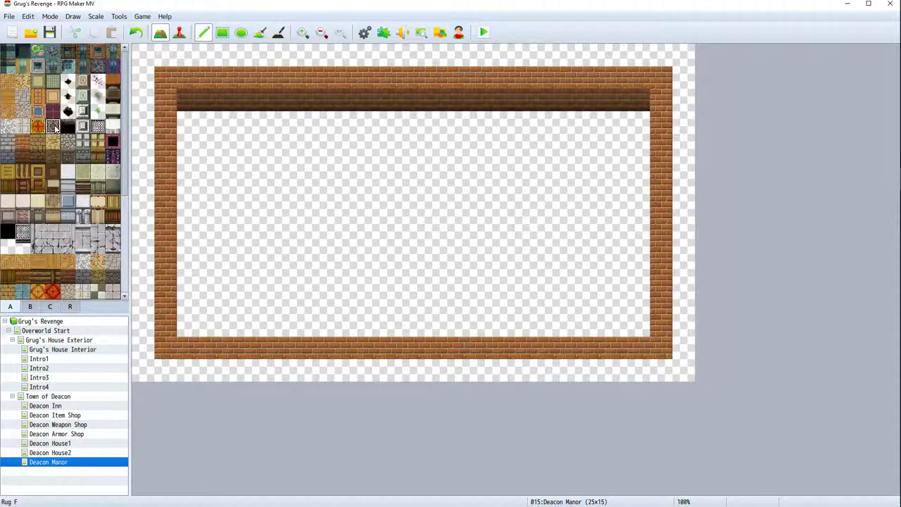
{"action": "left_click", "coordinate": [222, 32]}
{"action": "left_click", "coordinate": [188, 122]}
{"action": "left_click_drag", "start_coordinate": [208, 144], "coordinate": [632, 335]}
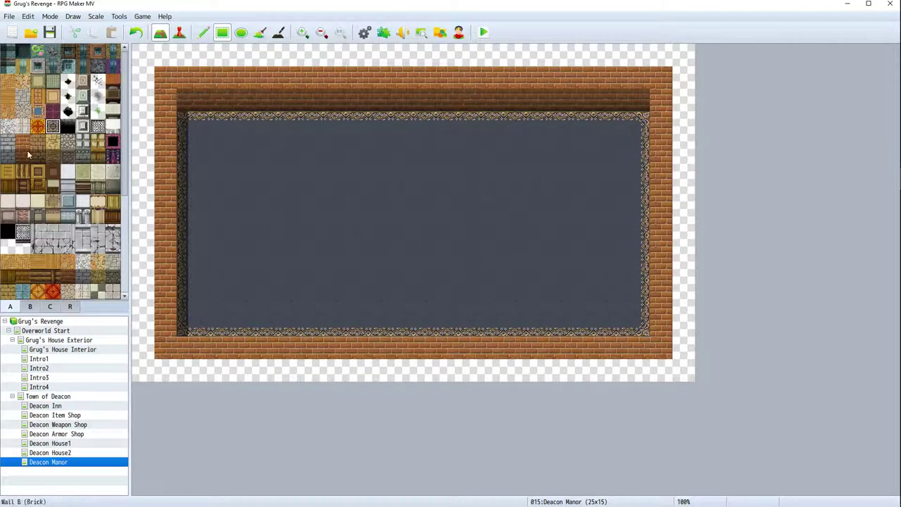
Compare with the manor entrance in Town of Deacon and cut a one-tile Rug F doorway through the lower wall, just right of centre
{"action": "scroll", "coordinate": [70, 222], "scroll_direction": "down", "scroll_amount": 5}
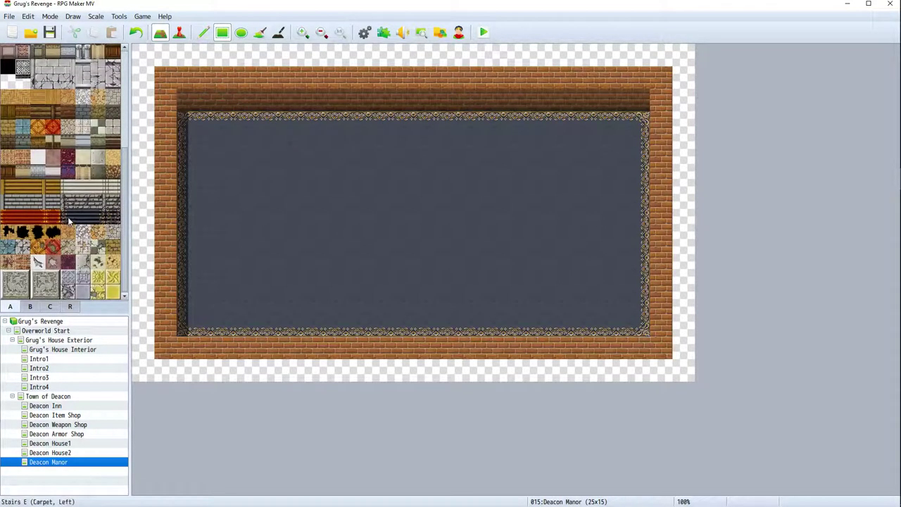
{"action": "left_click", "coordinate": [30, 307]}
{"action": "scroll", "coordinate": [62, 264], "scroll_direction": "down", "scroll_amount": 7}
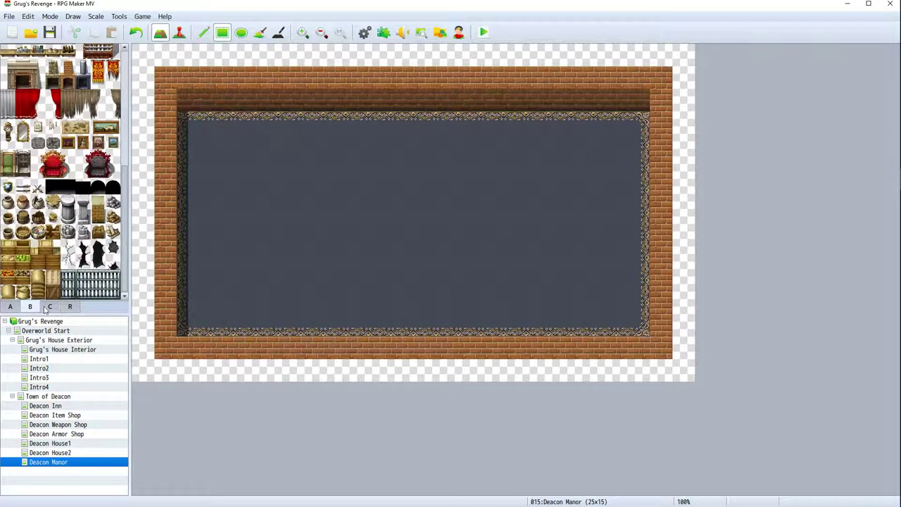
{"action": "left_click", "coordinate": [9, 307]}
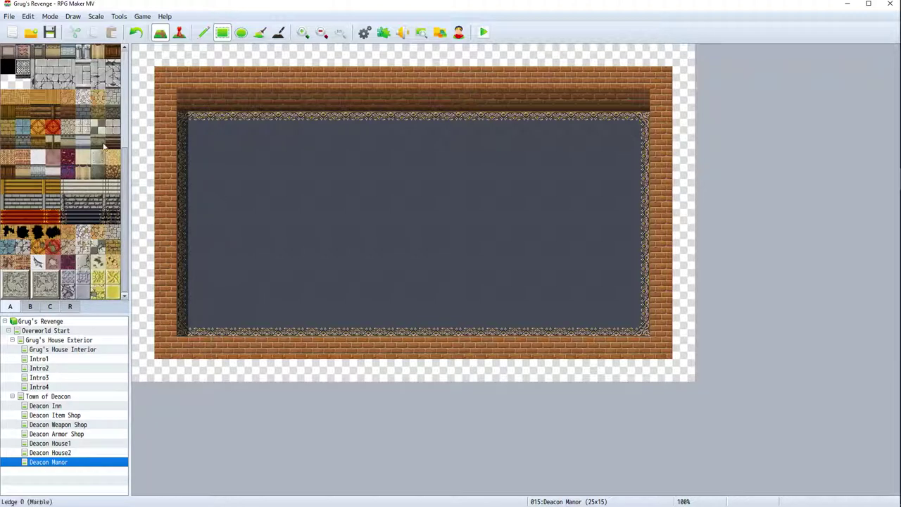
{"action": "scroll", "coordinate": [96, 89], "scroll_direction": "up", "scroll_amount": 2}
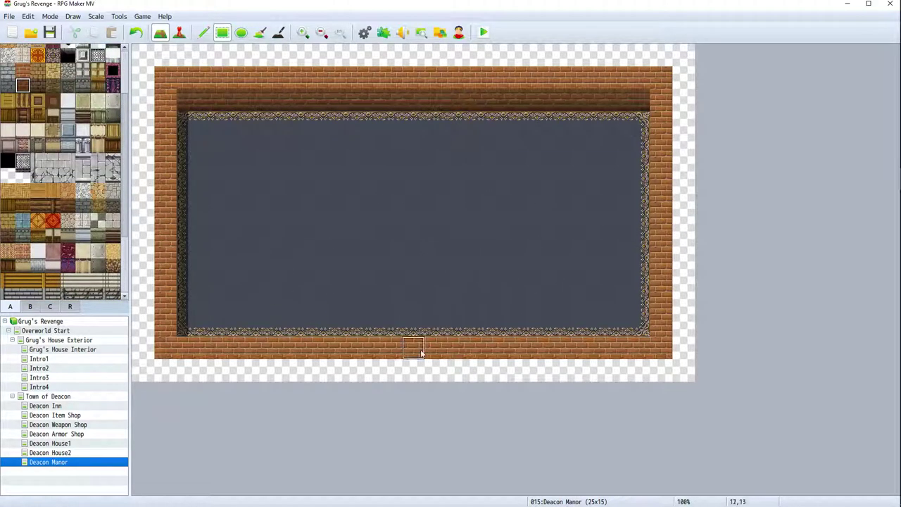
{"action": "left_click", "coordinate": [48, 398]}
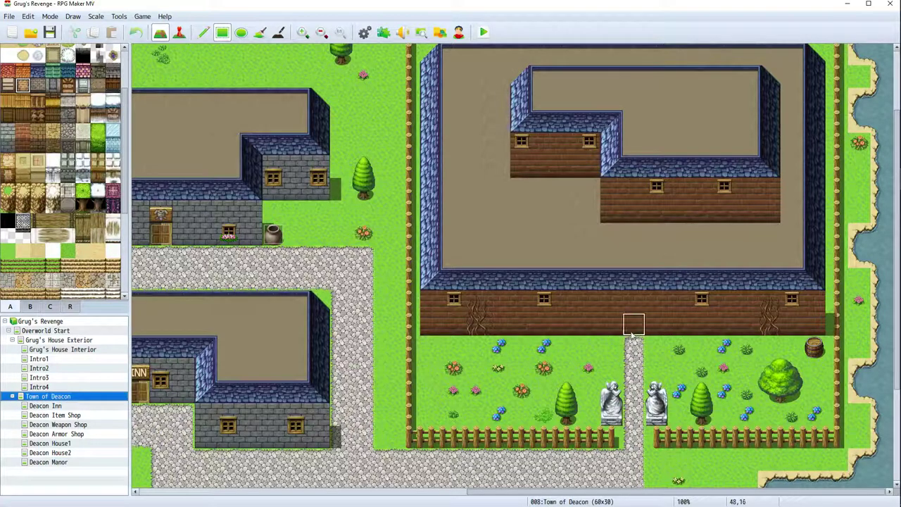
{"action": "left_click", "coordinate": [42, 463]}
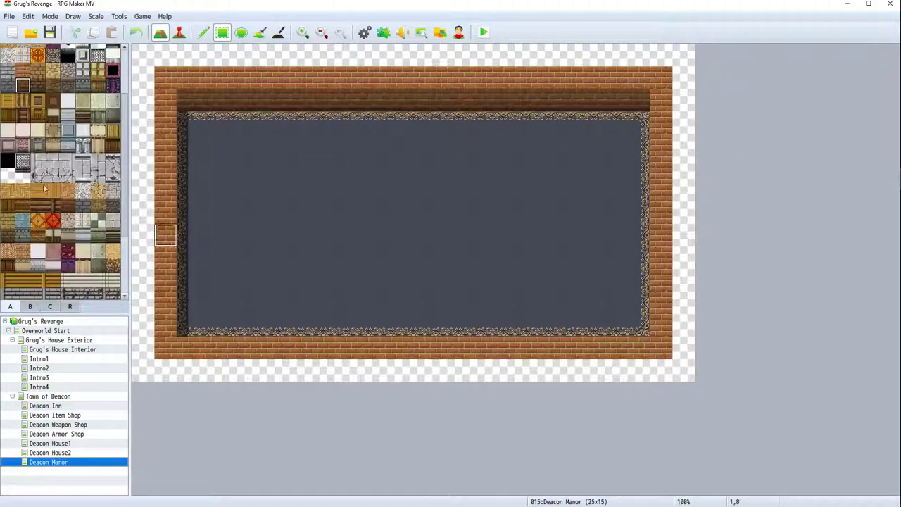
{"action": "scroll", "coordinate": [44, 198], "scroll_direction": "up", "scroll_amount": 1}
{"action": "left_click", "coordinate": [53, 126]}
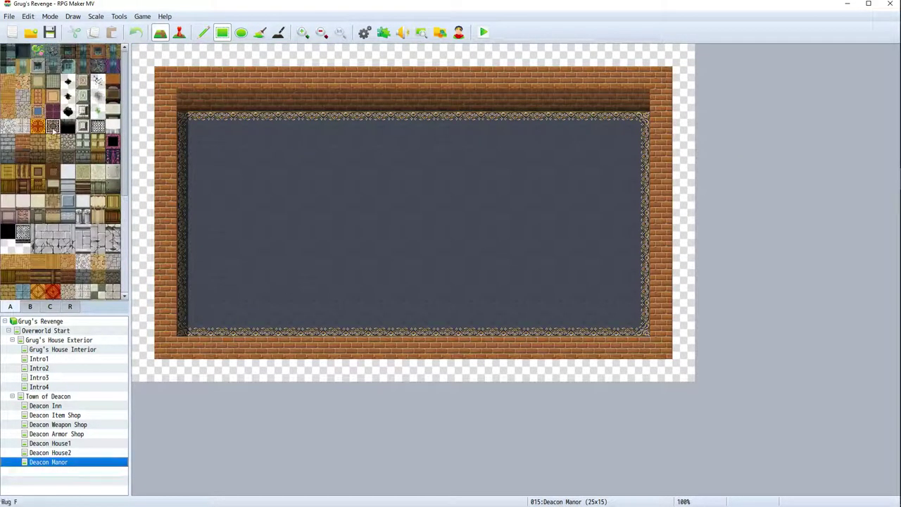
{"action": "left_click", "coordinate": [431, 348]}
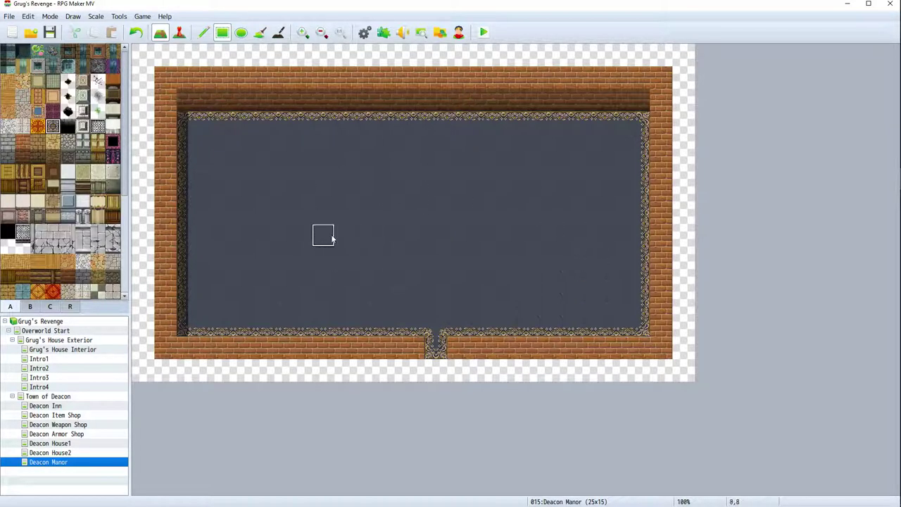
Build two vertical brick partitions in columns 10 and 16, five tiles up from the lower wall and two down from the upper one
{"action": "left_click", "coordinate": [21, 143]}
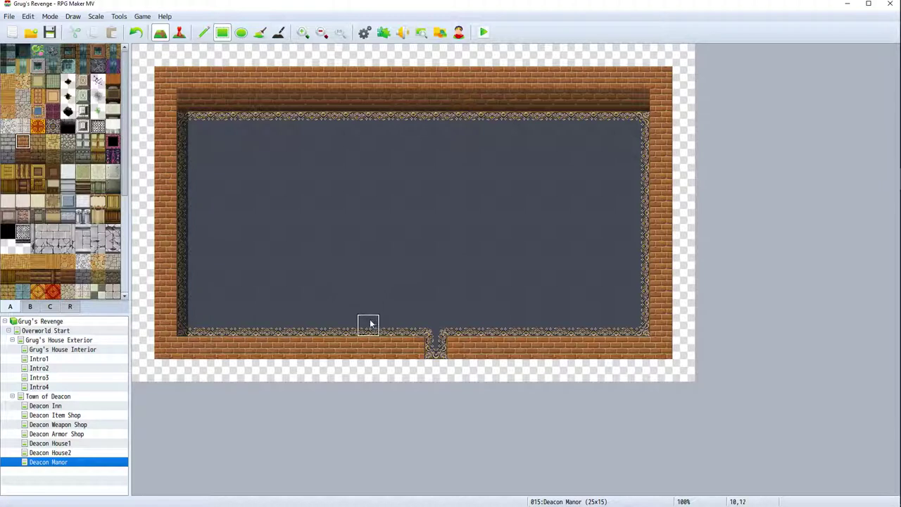
{"action": "left_click_drag", "start_coordinate": [369, 324], "coordinate": [376, 243]}
{"action": "left_click_drag", "start_coordinate": [505, 323], "coordinate": [512, 235]}
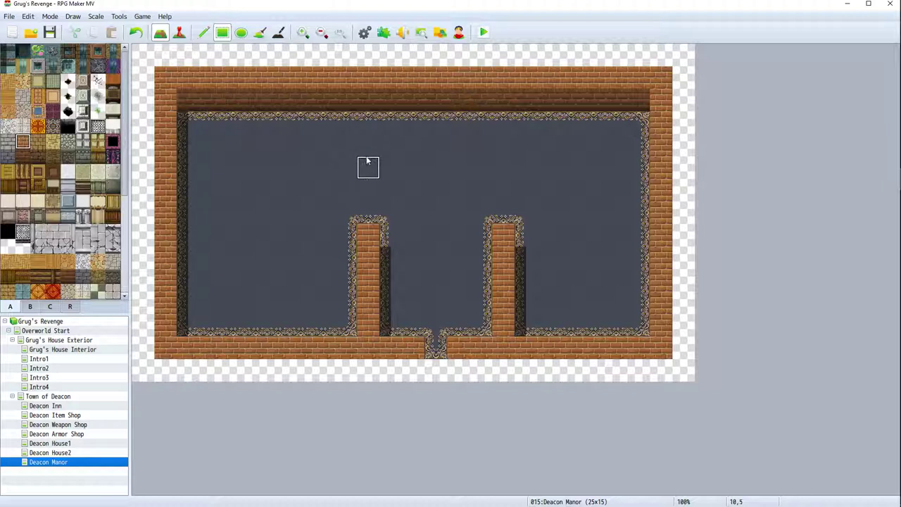
{"action": "left_click_drag", "start_coordinate": [368, 146], "coordinate": [370, 121]}
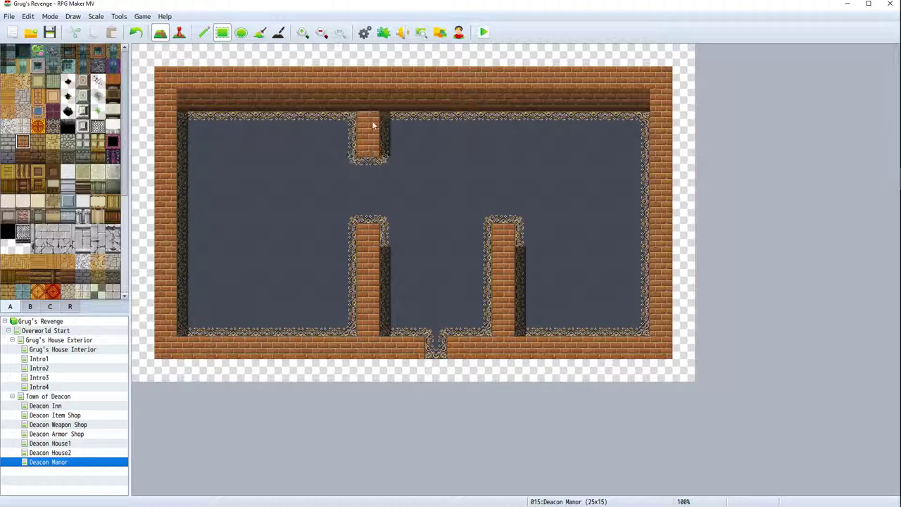
{"action": "left_click_drag", "start_coordinate": [501, 122], "coordinate": [500, 140]}
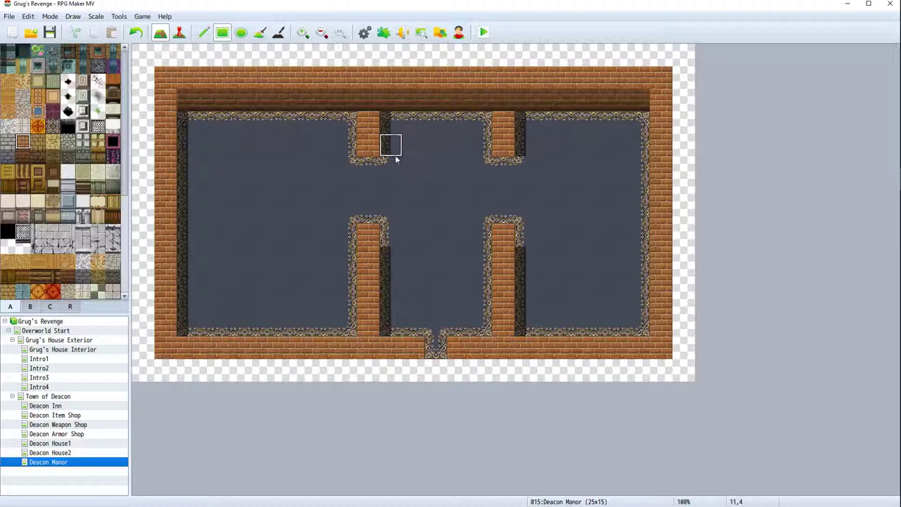
Add a Wall B (Brick) face tile beneath each of the two upper partition stubs
{"action": "left_click", "coordinate": [22, 156]}
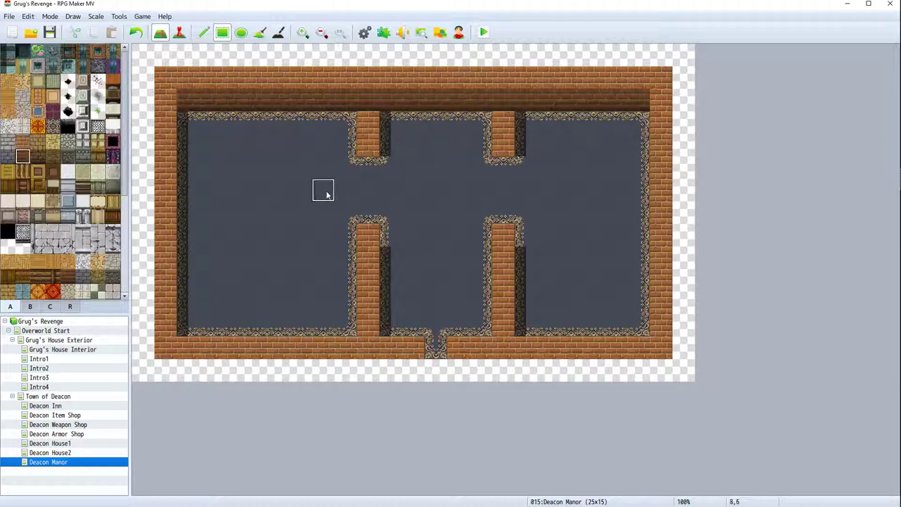
{"action": "left_click", "coordinate": [363, 172]}
{"action": "left_click", "coordinate": [503, 169]}
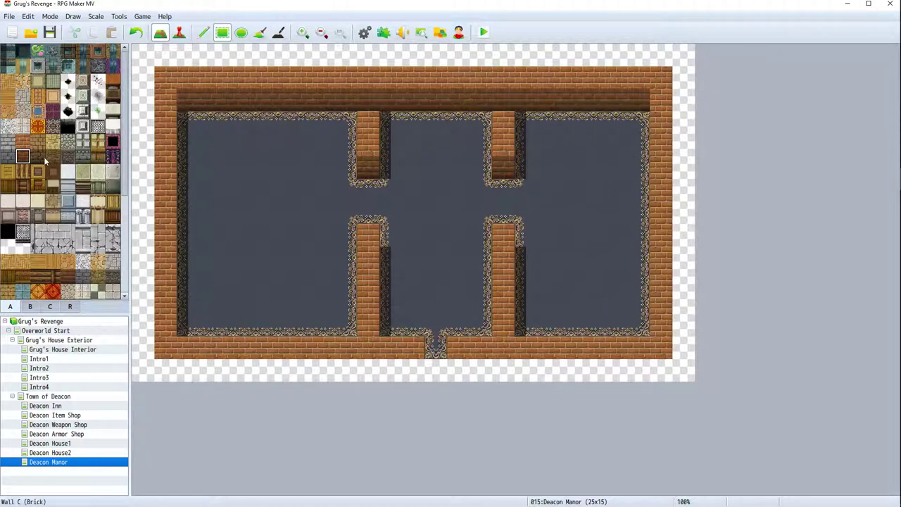
Frame a one-tile-wide alcove in the upper-right room with two-tile brick wall tops on both sides, each finished with a Wall B (Brick) face
{"action": "left_click", "coordinate": [22, 142]}
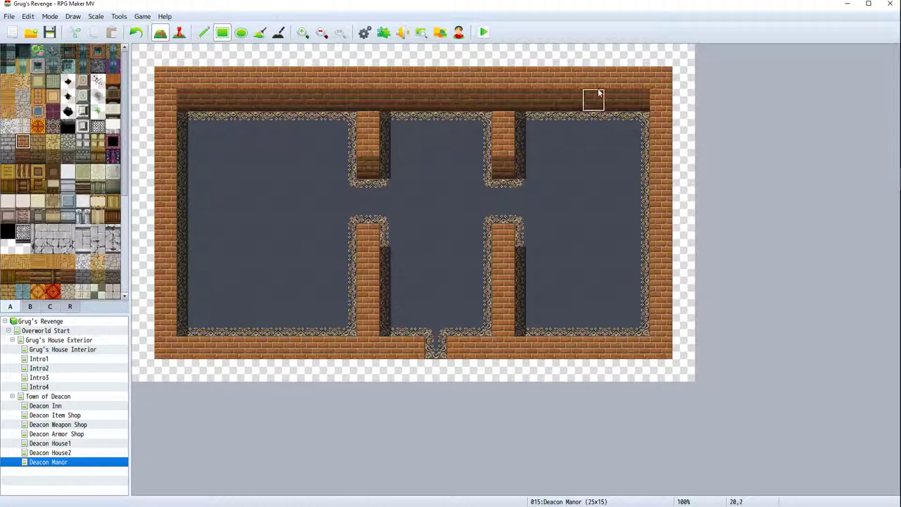
{"action": "mouse_move", "coordinate": [599, 92]}
{"action": "left_mouse_down"}
{"action": "mouse_move", "coordinate": [629, 94]}
{"action": "mouse_move", "coordinate": [617, 121]}
{"action": "mouse_move", "coordinate": [595, 121]}
{"action": "mouse_move", "coordinate": [616, 122]}
{"action": "left_mouse_up"}
{"action": "left_click", "coordinate": [23, 155]}
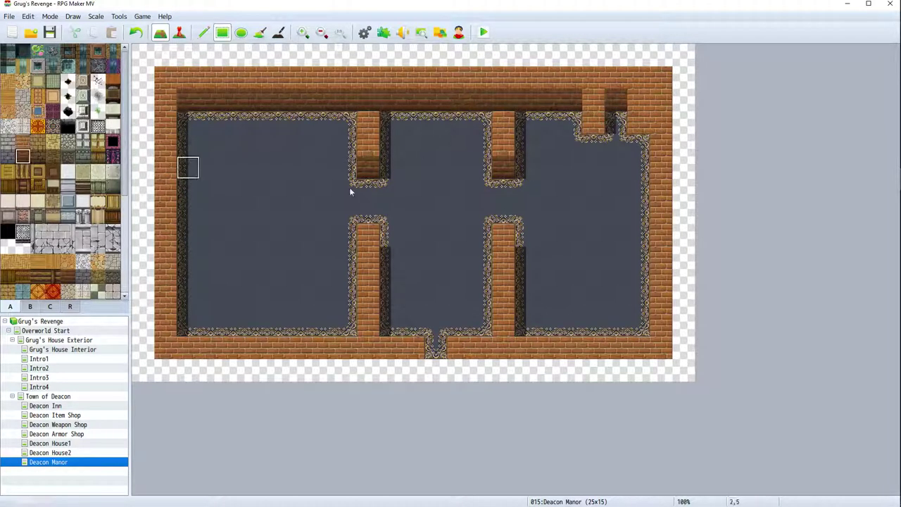
{"action": "left_click", "coordinate": [630, 146]}
{"action": "left_click", "coordinate": [596, 145]}
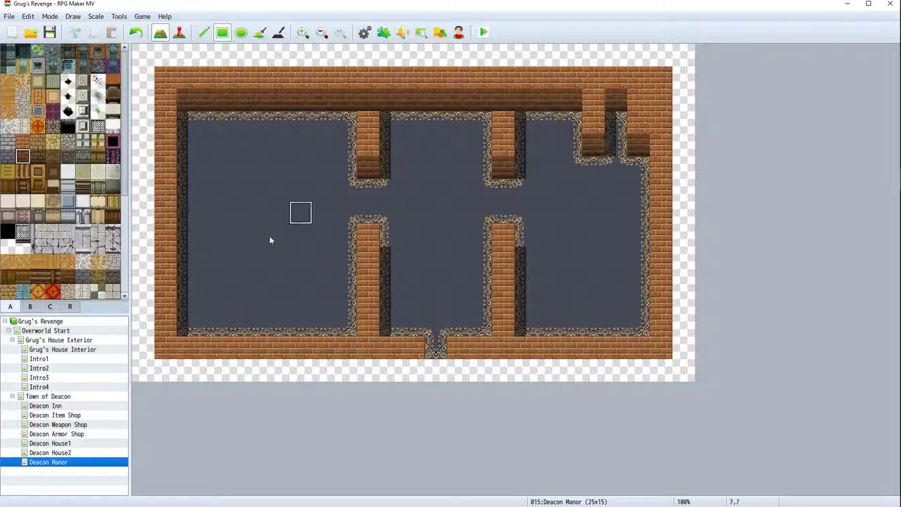
Place a dark stairs tile between the two wall faces at the alcove's mouth, at tile 21,4
{"action": "scroll", "coordinate": [58, 224], "scroll_direction": "down", "scroll_amount": 5}
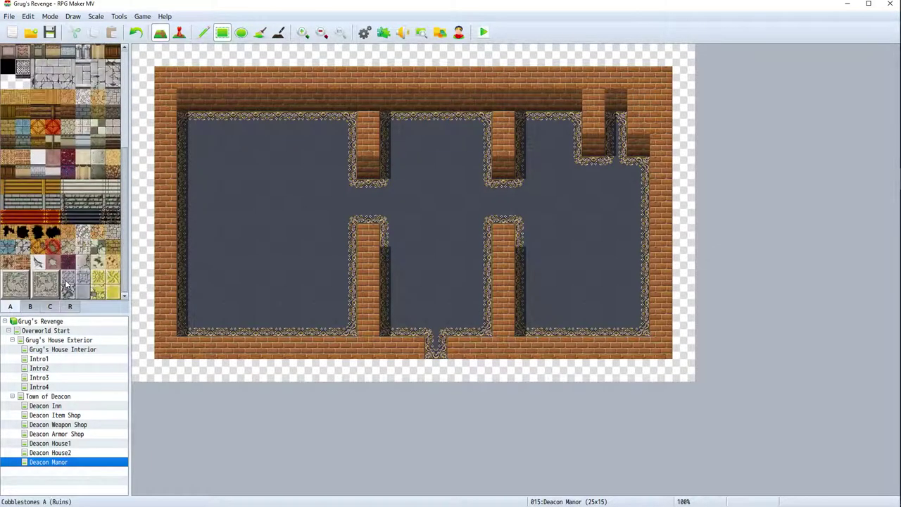
{"action": "left_click", "coordinate": [109, 219]}
{"action": "left_click", "coordinate": [616, 145]}
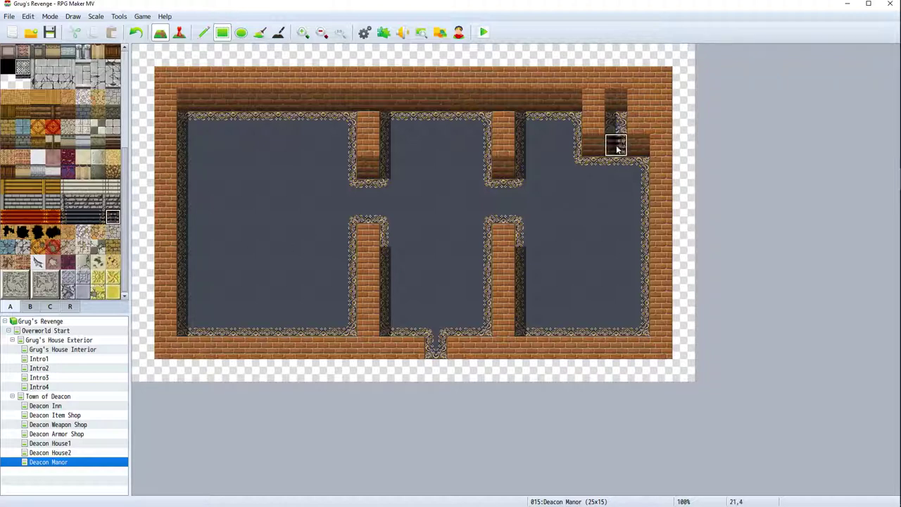
Extend the alcove's dark stairs up to tile 21,3 and lay a Rug F floor tile above them at 21,2
{"action": "left_click", "coordinate": [618, 131]}
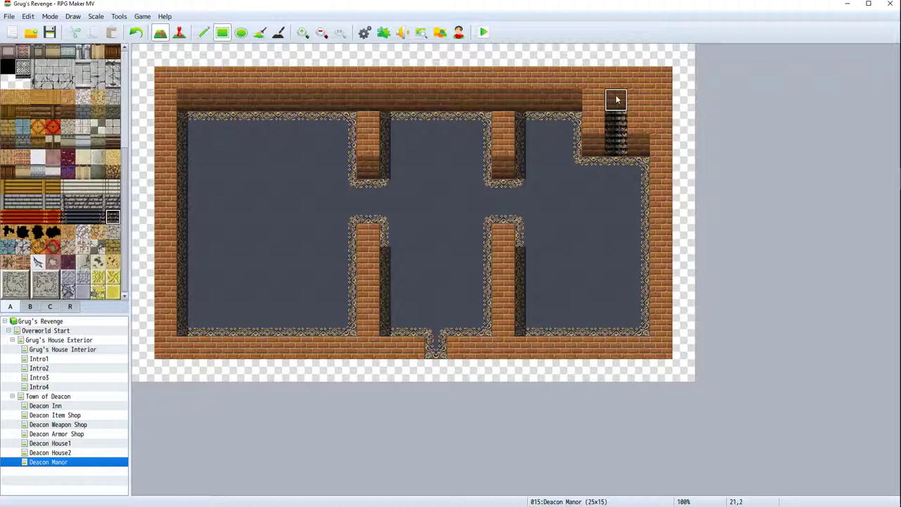
{"action": "scroll", "coordinate": [7, 113], "scroll_direction": "up", "scroll_amount": 1}
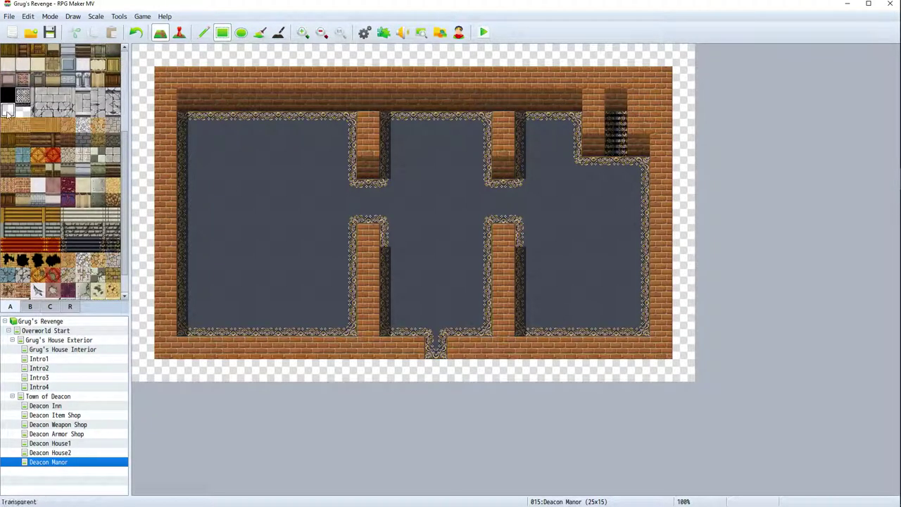
{"action": "left_click", "coordinate": [618, 100]}
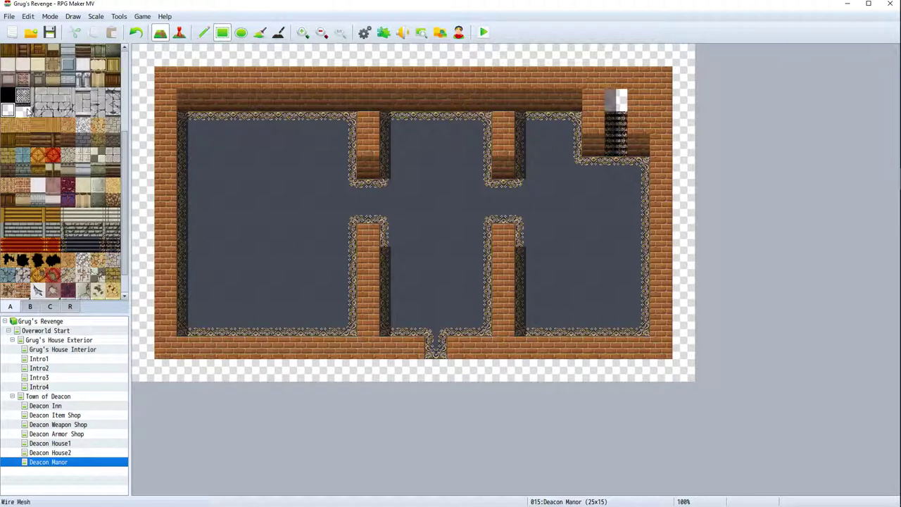
{"action": "scroll", "coordinate": [28, 113], "scroll_direction": "up", "scroll_amount": 4}
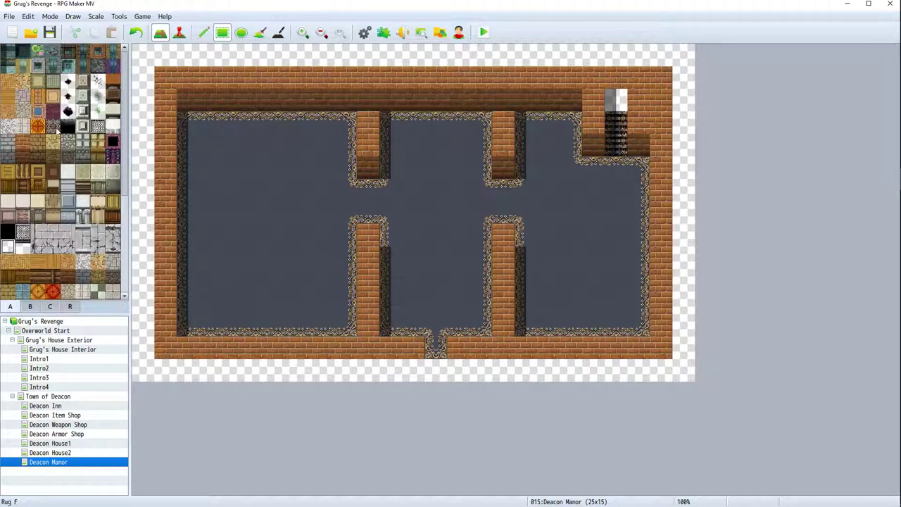
{"action": "left_click", "coordinate": [54, 126]}
{"action": "left_click", "coordinate": [616, 100]}
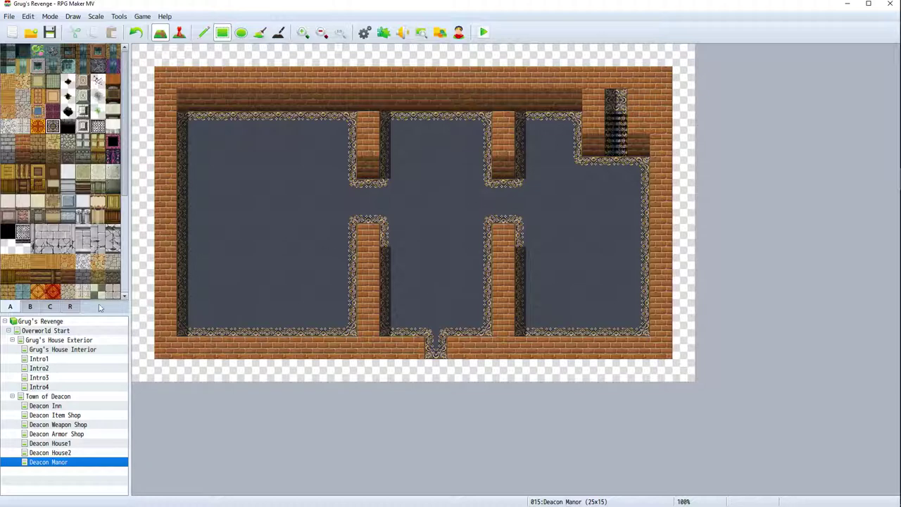
Rename the Deacon Manor map to "Deacon Manor Floor 1" in its map properties
{"action": "left_click", "coordinate": [47, 309]}
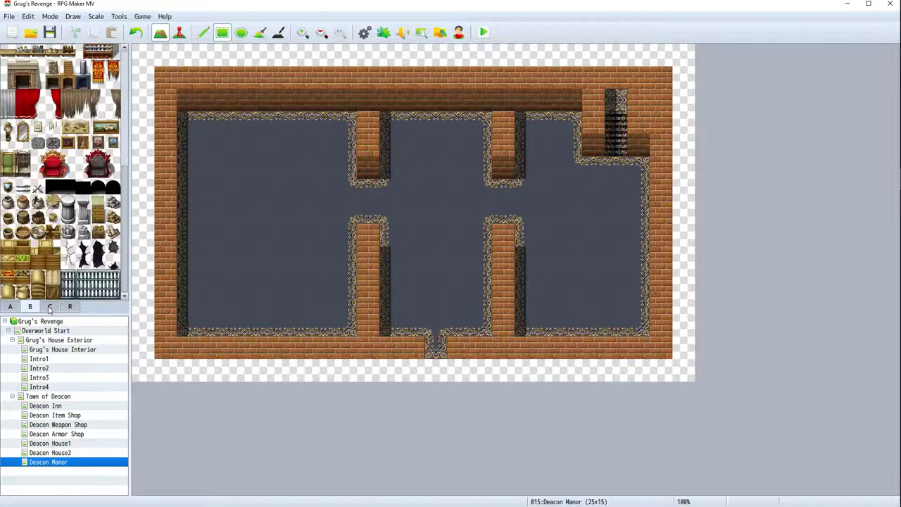
{"action": "right_click", "coordinate": [62, 463]}
{"action": "left_click", "coordinate": [70, 407]}
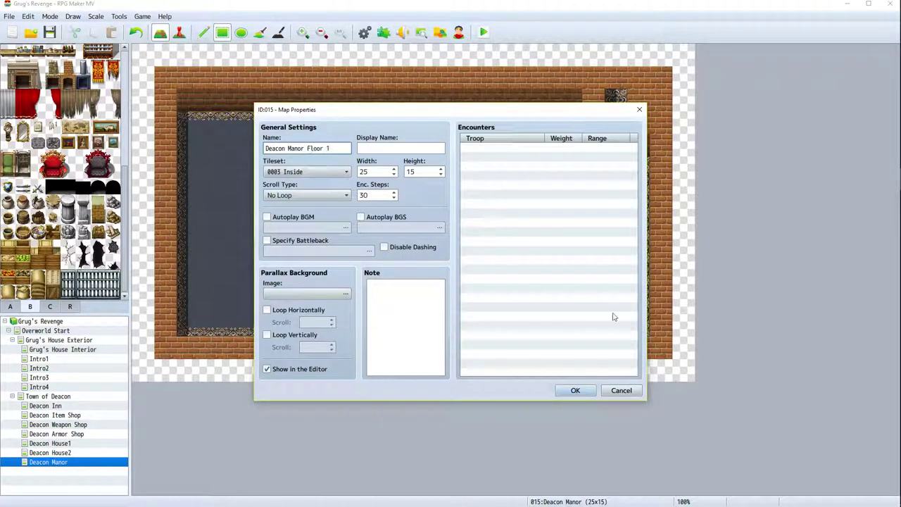
{"action": "left_click", "coordinate": [575, 391]}
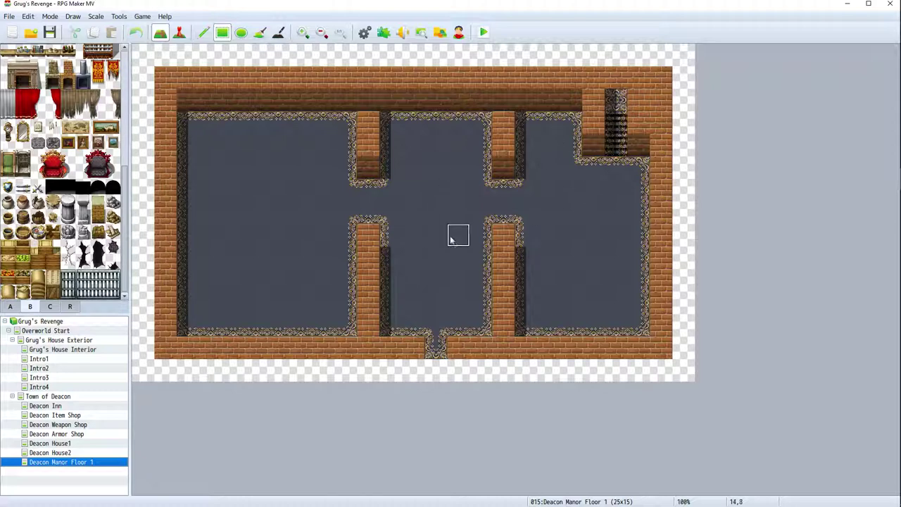
{"action": "scroll", "coordinate": [79, 224], "scroll_direction": "up", "scroll_amount": 3}
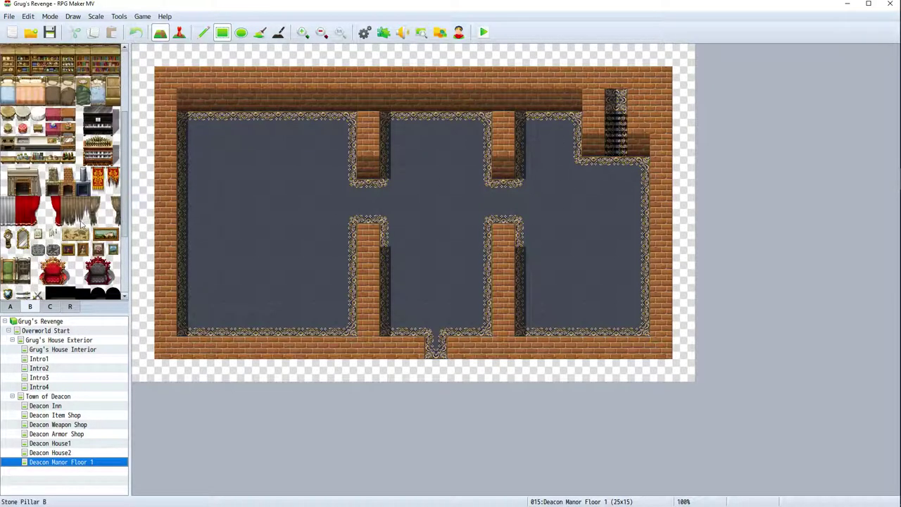
{"action": "left_click_drag", "start_coordinate": [13, 208], "coordinate": [22, 226]}
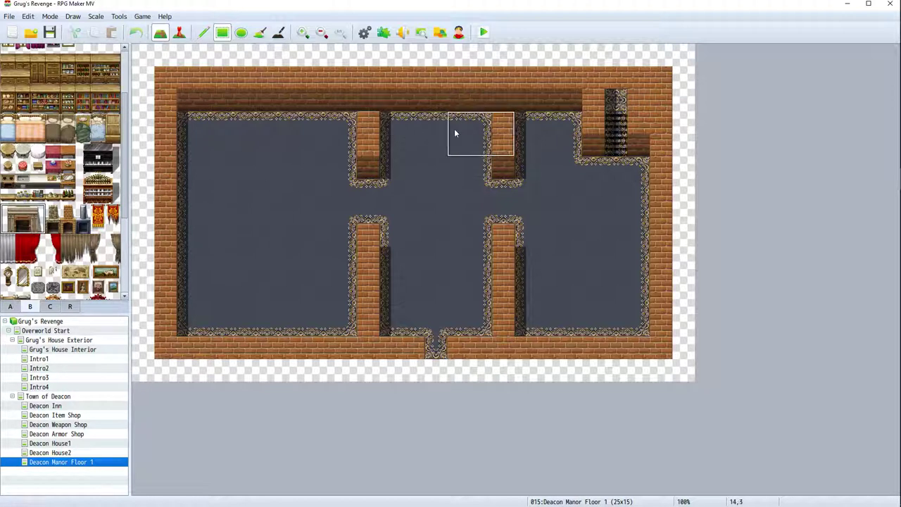
{"action": "left_click", "coordinate": [423, 125]}
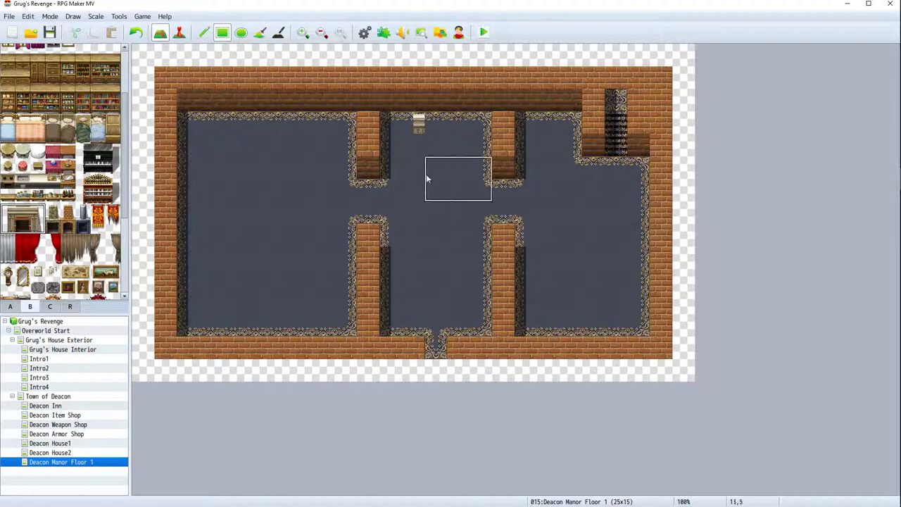
{"action": "left_click", "coordinate": [419, 191]}
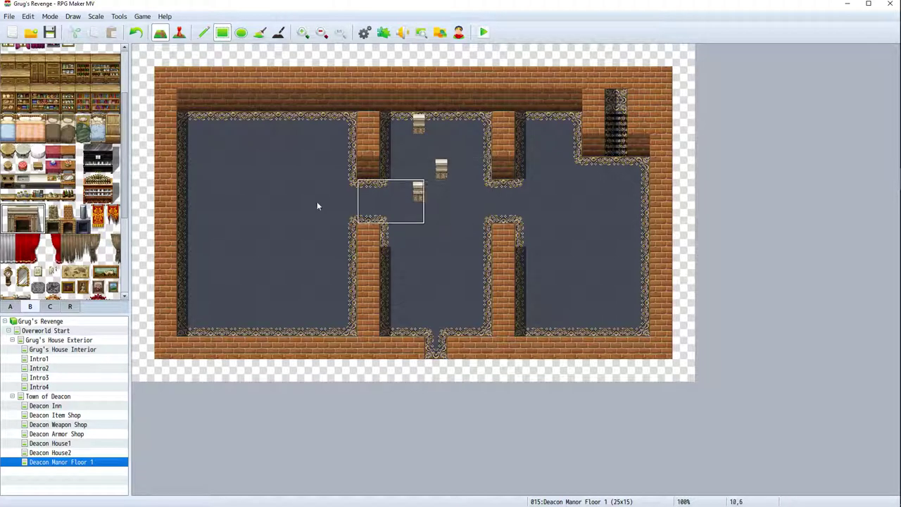
{"action": "left_click", "coordinate": [50, 306]}
{"action": "left_click", "coordinate": [29, 307]}
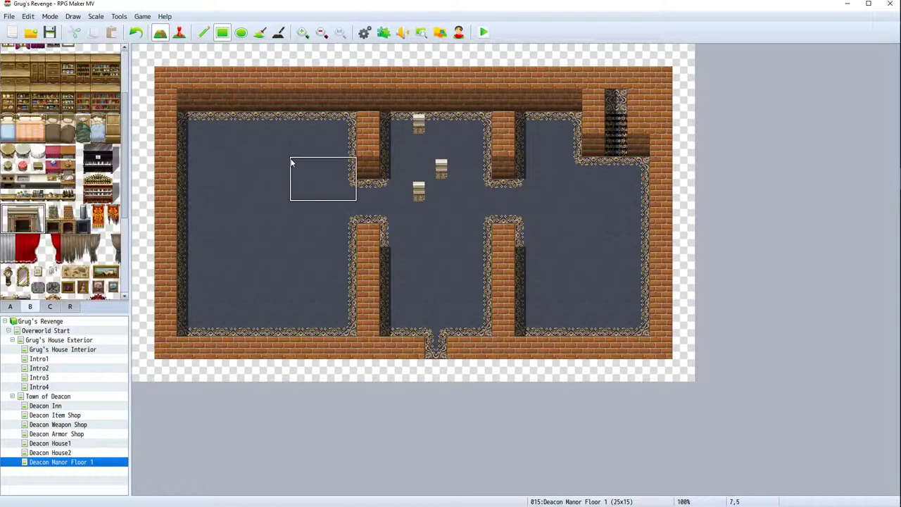
{"action": "left_click", "coordinate": [407, 74]}
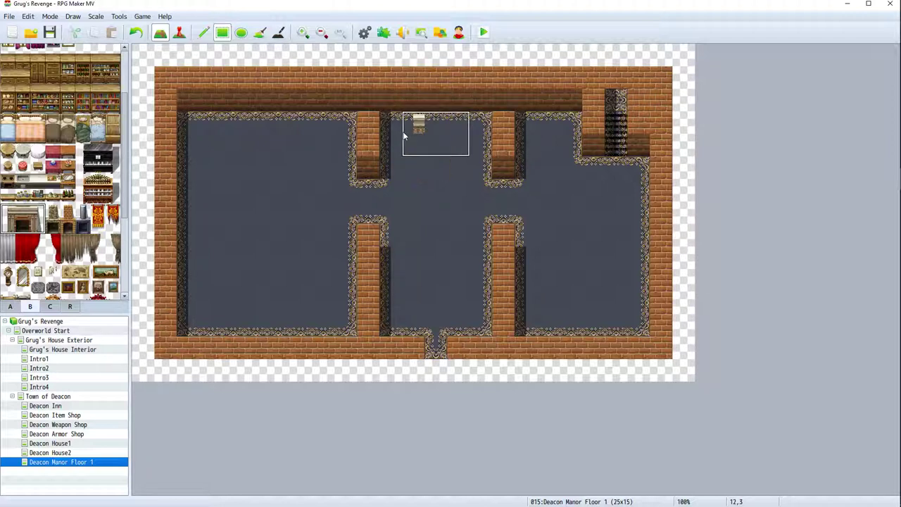
{"action": "key", "text": "ctrl+z"}
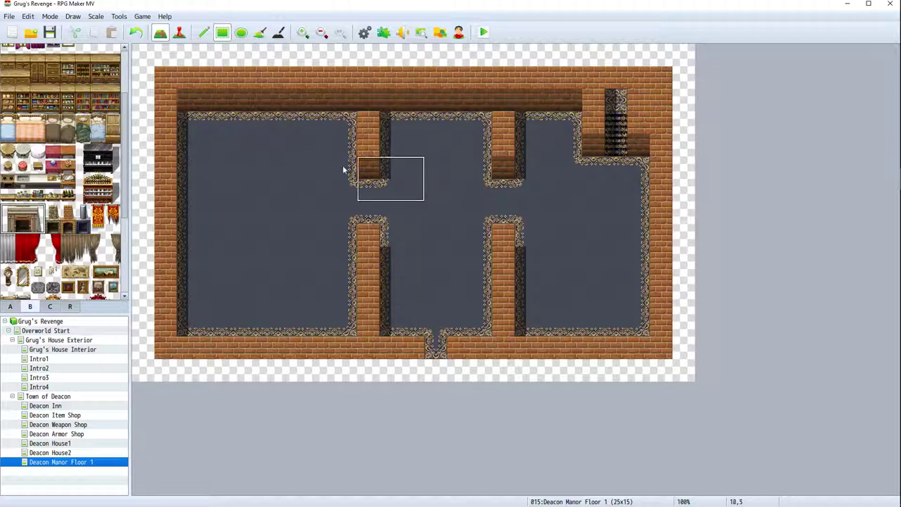
{"action": "left_click", "coordinate": [38, 225]}
{"action": "left_click_drag", "start_coordinate": [8, 212], "coordinate": [23, 225]}
{"action": "left_click", "coordinate": [24, 226]}
{"action": "left_click", "coordinate": [389, 169]}
{"action": "left_click", "coordinate": [433, 169]}
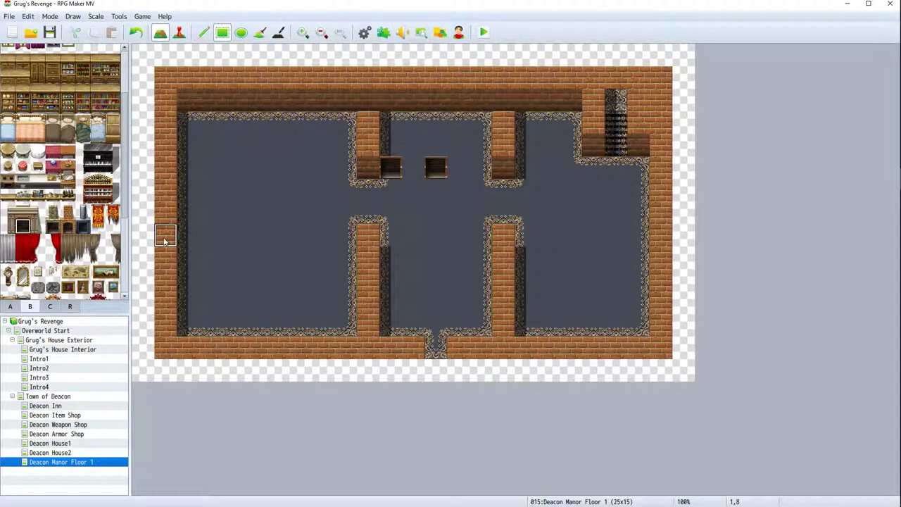
{"action": "key", "text": "ctrl+z"}
{"action": "key", "text": "ctrl+z"}
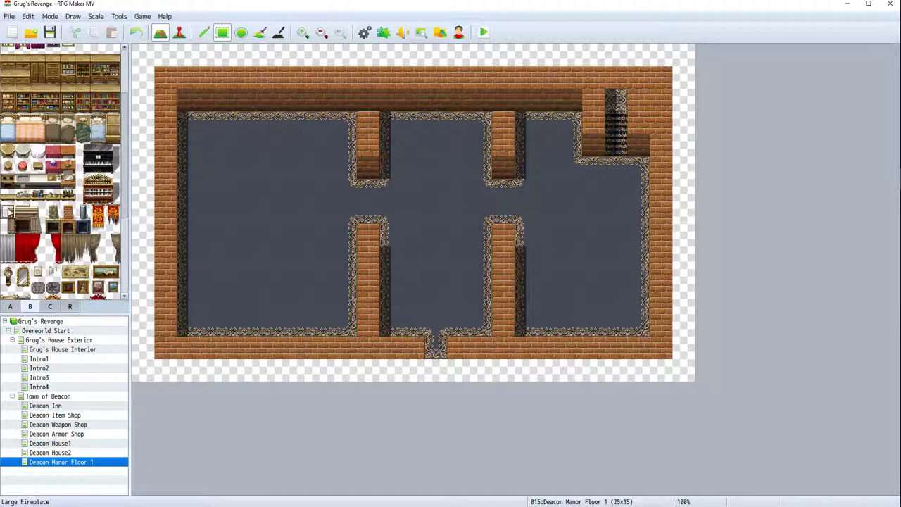
{"action": "left_click_drag", "start_coordinate": [8, 211], "coordinate": [34, 229]}
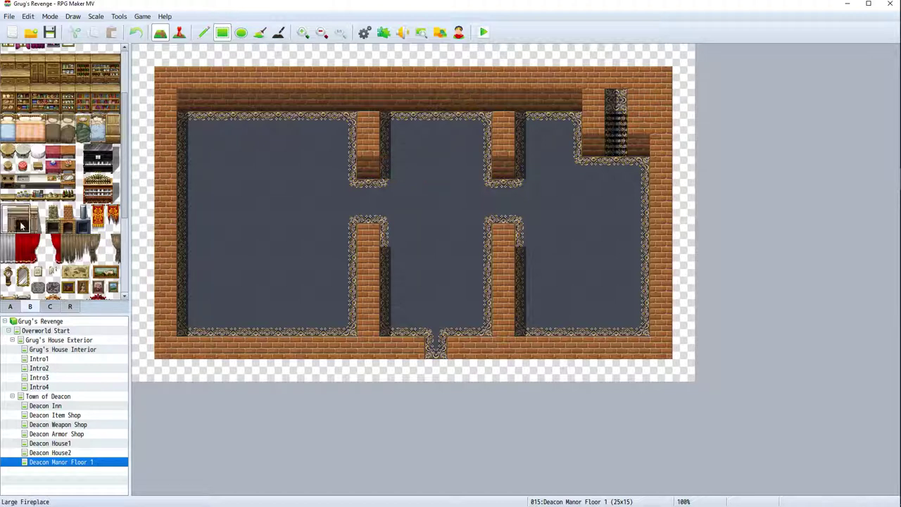
{"action": "left_click", "coordinate": [420, 126]}
{"action": "key", "text": "ctrl+z"}
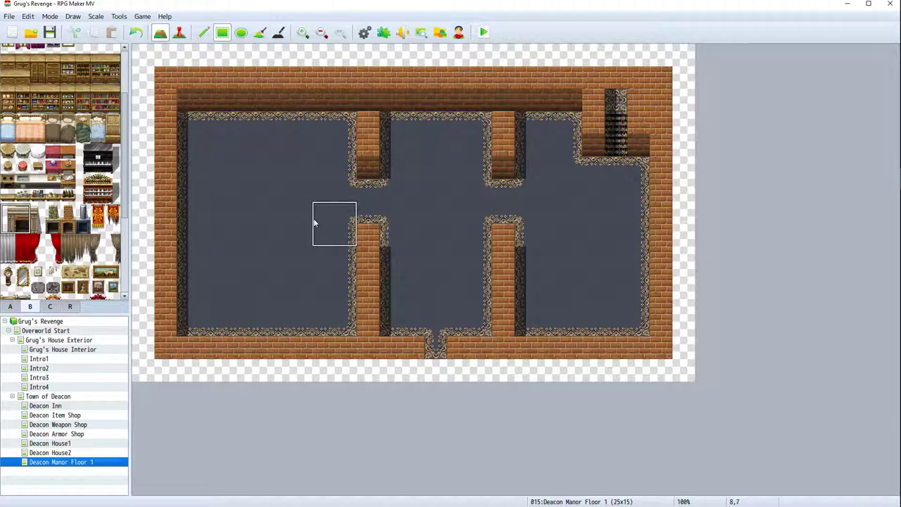
Place the Large Fireplace's three upper tiles one by one on the middle room's upper wall face, at 12,2 to 14,2
{"action": "left_click", "coordinate": [8, 211]}
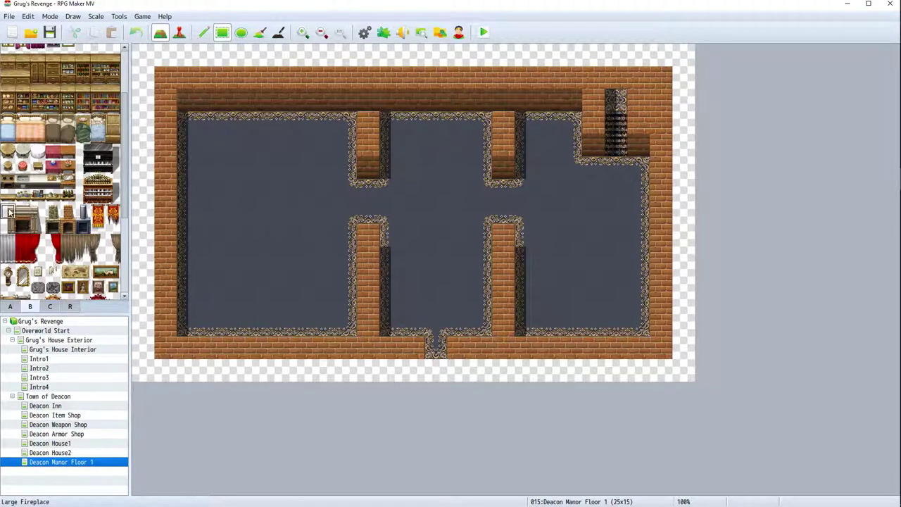
{"action": "left_click", "coordinate": [416, 122]}
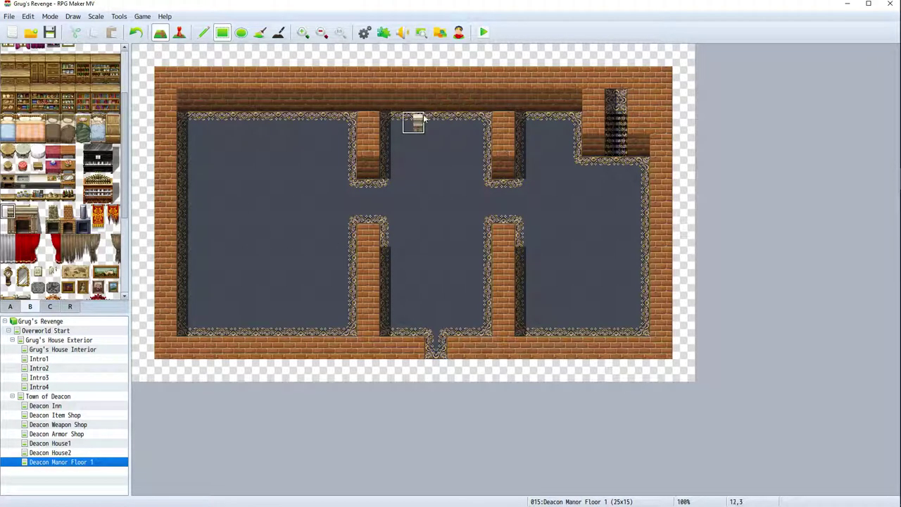
{"action": "key", "text": "ctrl+z"}
{"action": "left_click", "coordinate": [417, 98]}
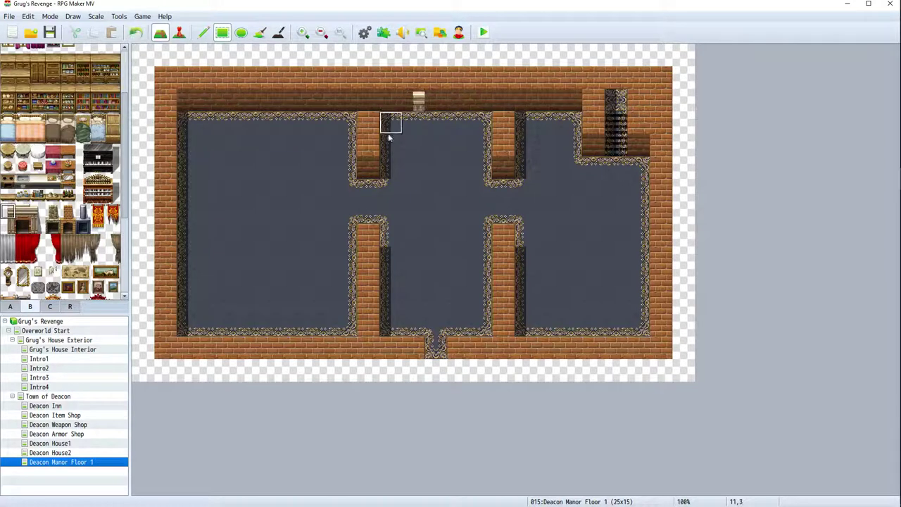
{"action": "left_click", "coordinate": [23, 211]}
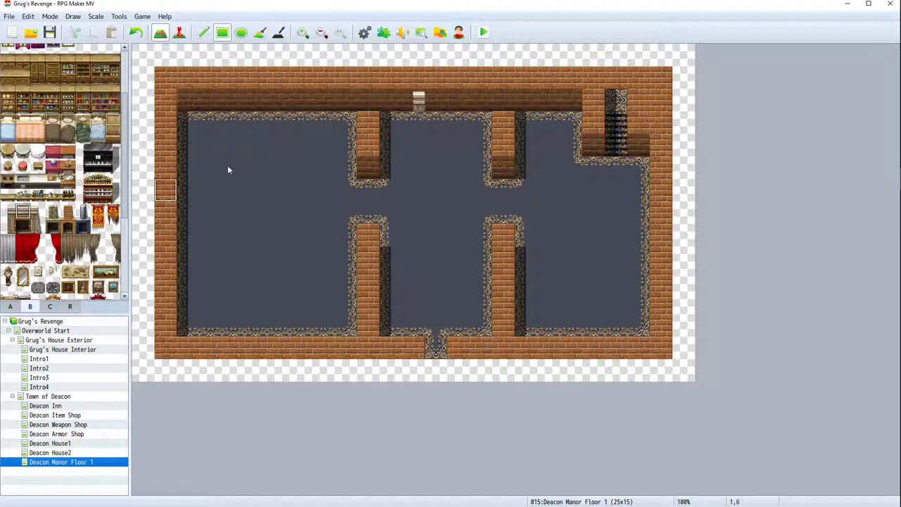
{"action": "left_click", "coordinate": [436, 103]}
{"action": "left_click", "coordinate": [37, 213]}
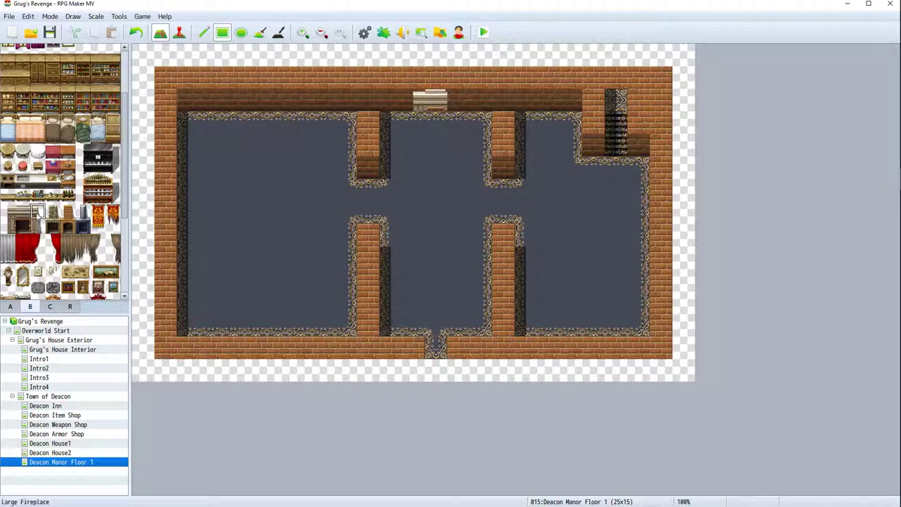
{"action": "left_click", "coordinate": [457, 101]}
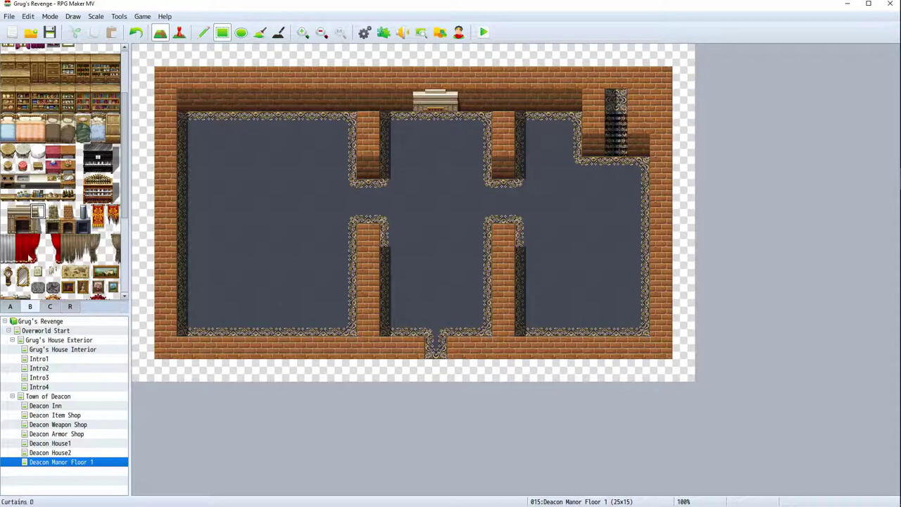
Complete the Large Fireplace with its three lower tiles directly beneath the mantel, at 12,3 to 14,3
{"action": "left_click", "coordinate": [8, 225]}
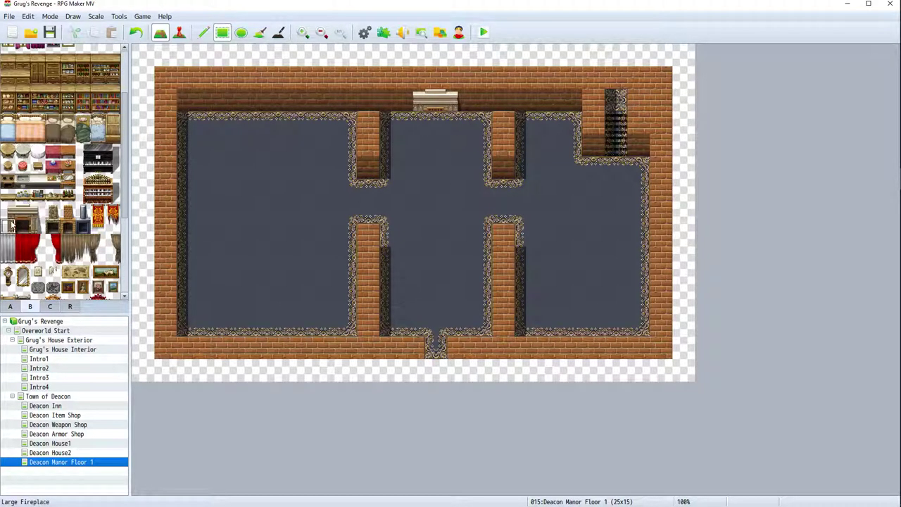
{"action": "left_click", "coordinate": [414, 121]}
{"action": "left_click", "coordinate": [22, 225]}
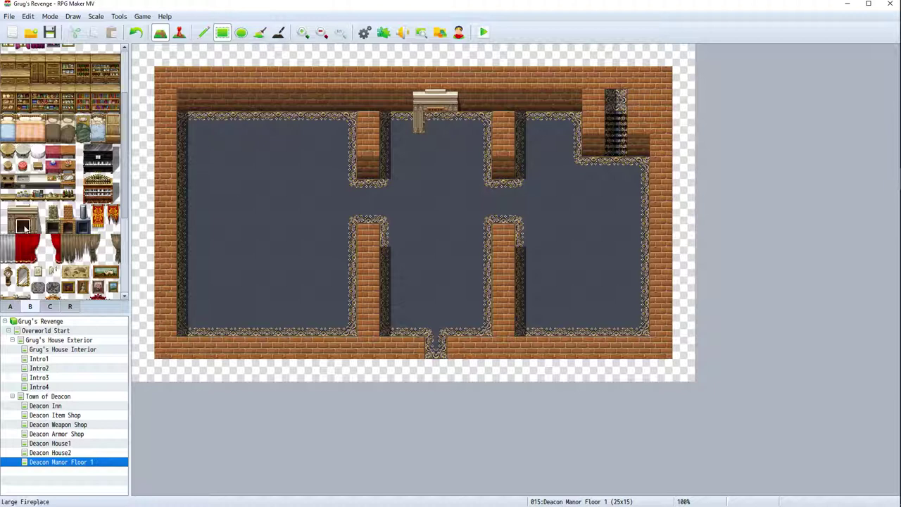
{"action": "left_click", "coordinate": [436, 121]}
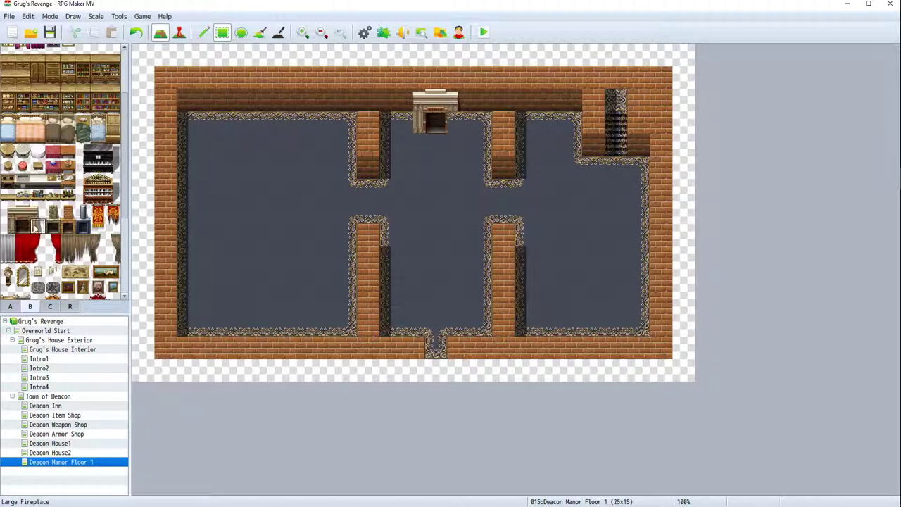
{"action": "left_click", "coordinate": [37, 225]}
{"action": "left_click", "coordinate": [436, 123]}
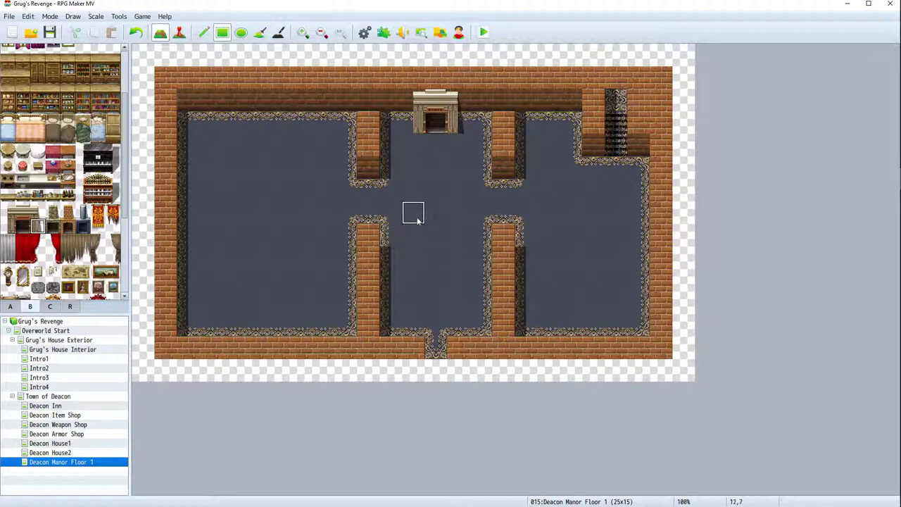
Look through the interior object tilesets for decorations and furniture suited to the manor's rooms
{"action": "scroll", "coordinate": [104, 220], "scroll_direction": "down", "scroll_amount": 1}
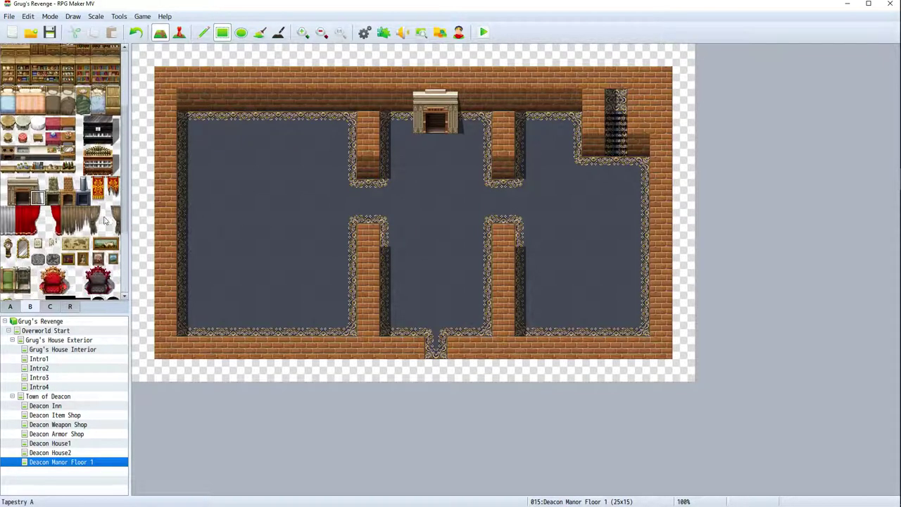
{"action": "scroll", "coordinate": [99, 221], "scroll_direction": "up", "scroll_amount": 3}
{"action": "scroll", "coordinate": [99, 222], "scroll_direction": "down", "scroll_amount": 3}
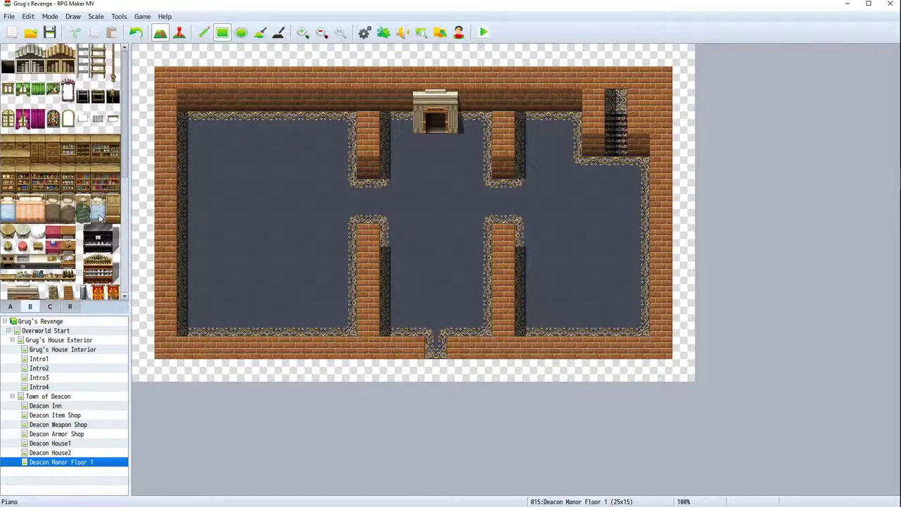
{"action": "scroll", "coordinate": [105, 172], "scroll_direction": "down", "scroll_amount": 1}
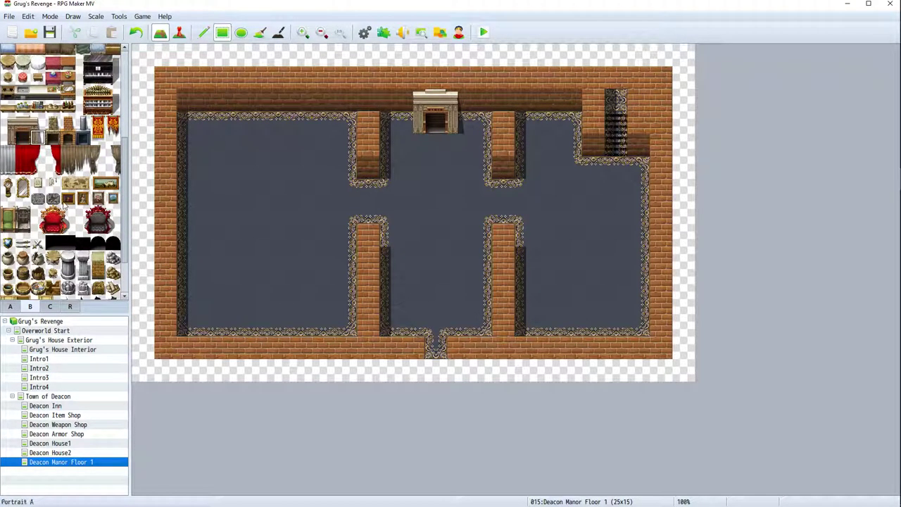
{"action": "scroll", "coordinate": [64, 204], "scroll_direction": "down", "scroll_amount": 2}
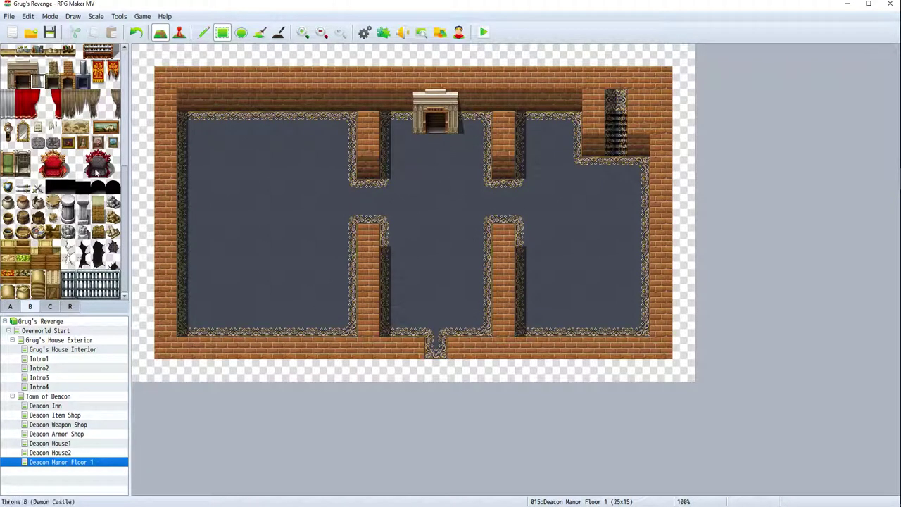
{"action": "left_click", "coordinate": [50, 307]}
{"action": "scroll", "coordinate": [79, 254], "scroll_direction": "up", "scroll_amount": 5}
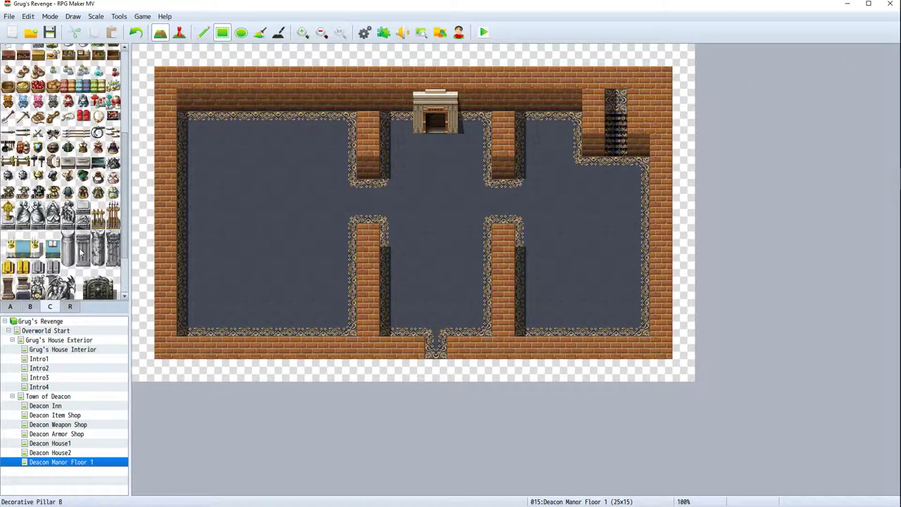
{"action": "scroll", "coordinate": [79, 253], "scroll_direction": "down", "scroll_amount": 5}
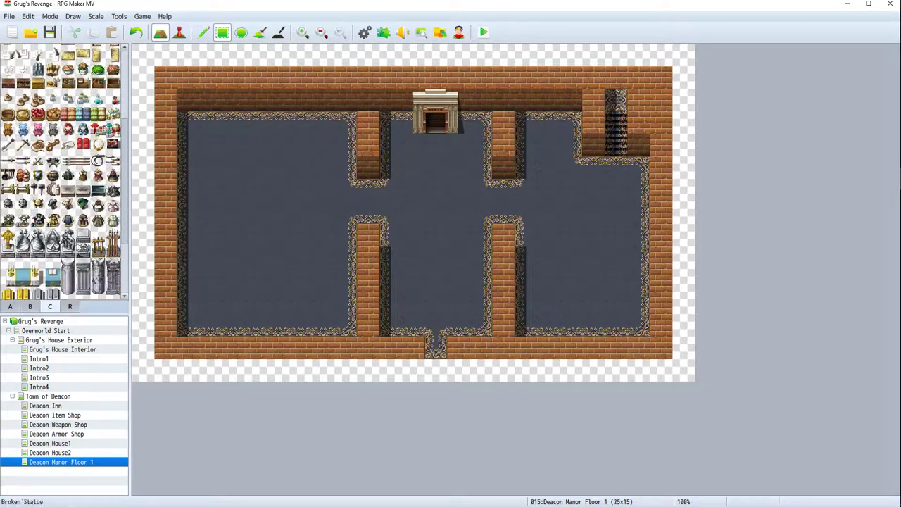
{"action": "left_click", "coordinate": [30, 307]}
{"action": "scroll", "coordinate": [59, 264], "scroll_direction": "up", "scroll_amount": 3}
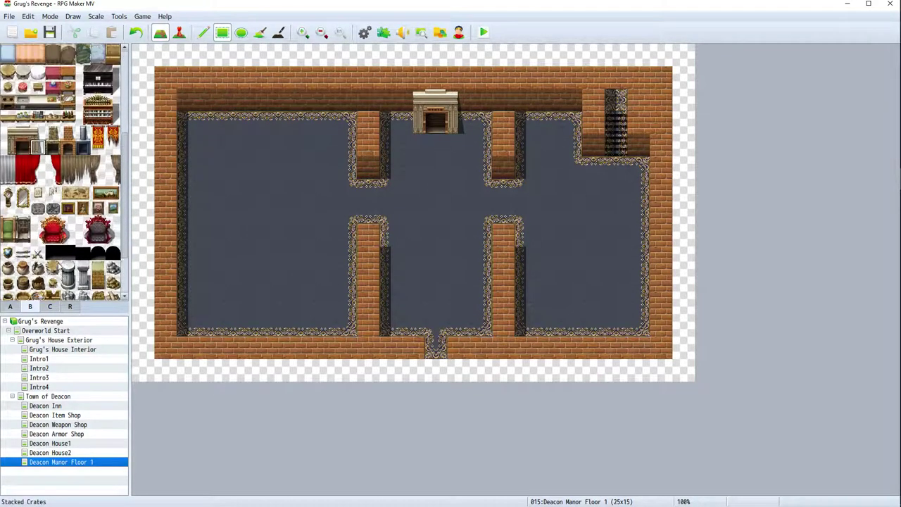
{"action": "scroll", "coordinate": [59, 264], "scroll_direction": "up", "scroll_amount": 2}
{"action": "scroll", "coordinate": [59, 265], "scroll_direction": "down", "scroll_amount": 3}
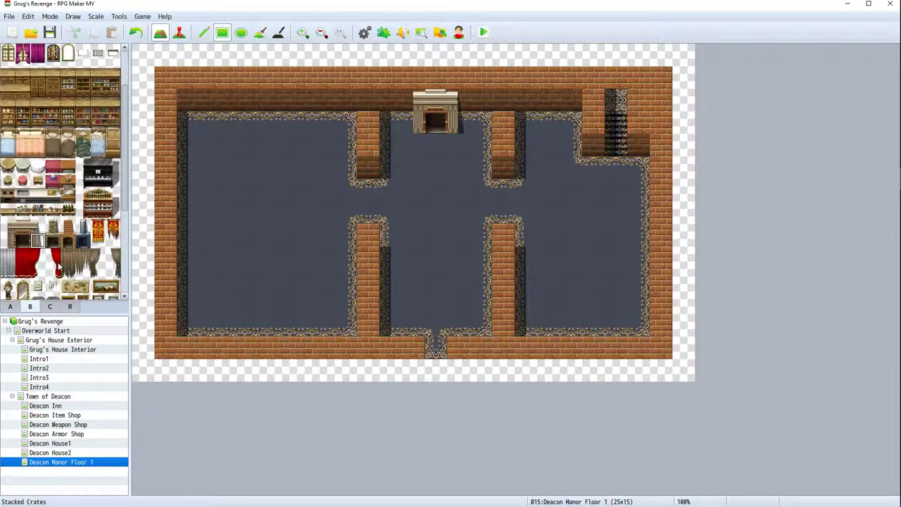
Hang a two-tile-high Tapestry A on each side of the fireplace, at 11,2 to 11,3 and 15,2 to 15,3
{"action": "left_click", "coordinate": [97, 226]}
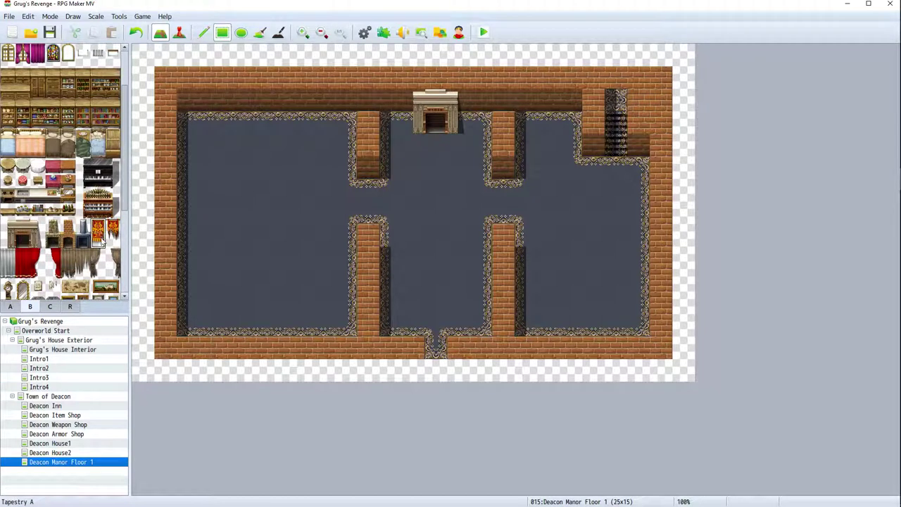
{"action": "left_click", "coordinate": [391, 102]}
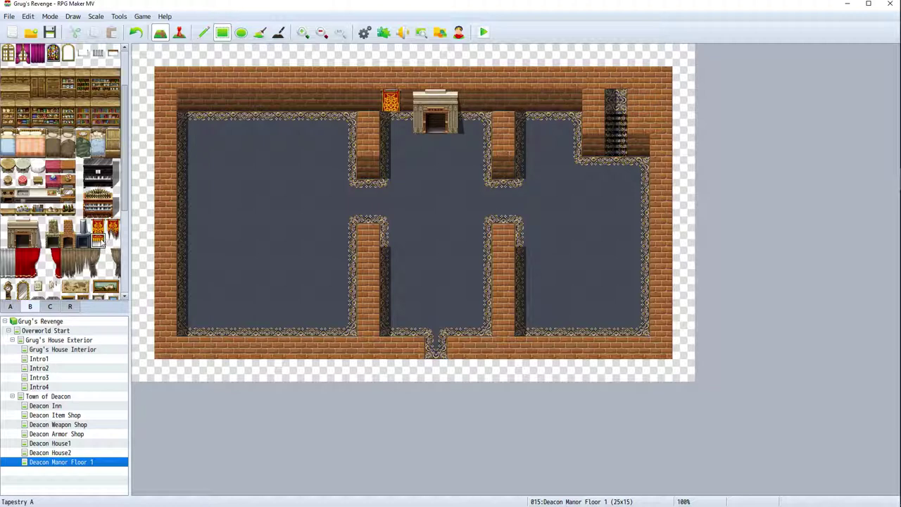
{"action": "left_click", "coordinate": [391, 122]}
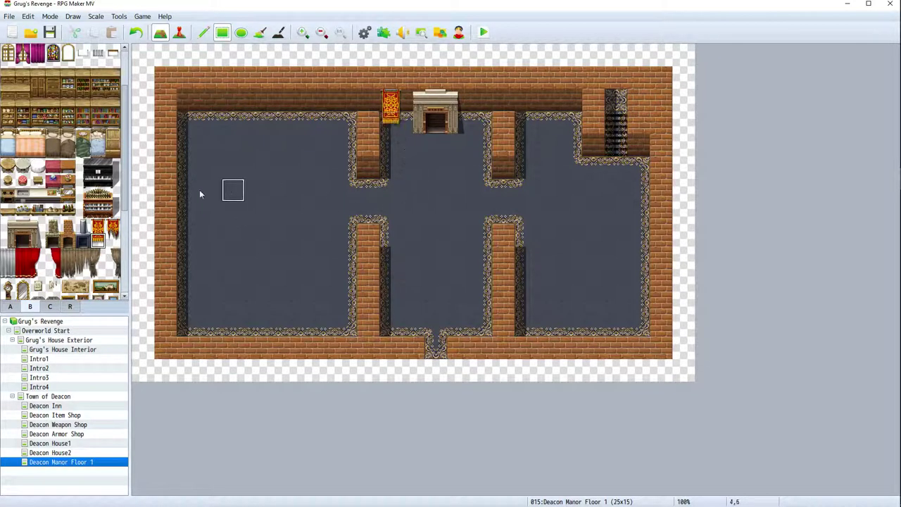
{"action": "left_click", "coordinate": [98, 226]}
{"action": "left_click", "coordinate": [481, 101]}
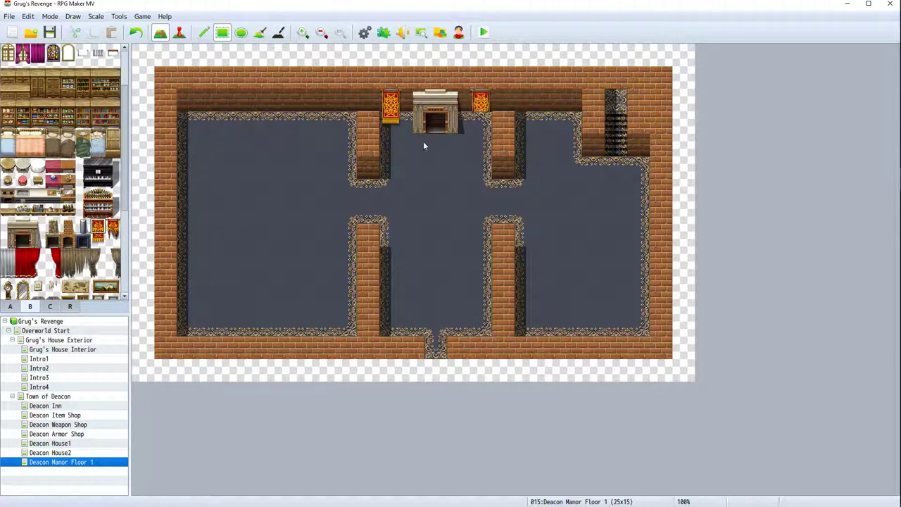
{"action": "left_click", "coordinate": [98, 239]}
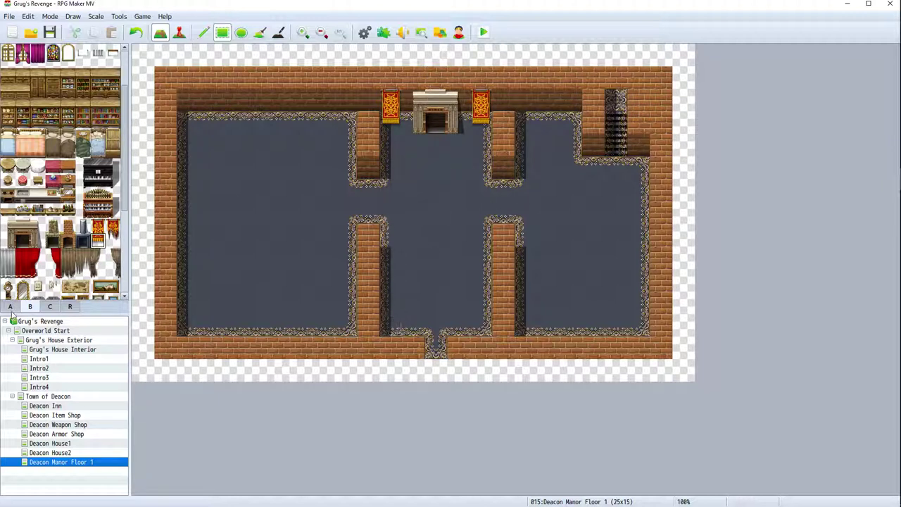
Draw two vertical Table B strips along the middle room's side walls, from 11,9 to 11,12 and from 15,9 to 15,12
{"action": "scroll", "coordinate": [23, 229], "scroll_direction": "down", "scroll_amount": 5}
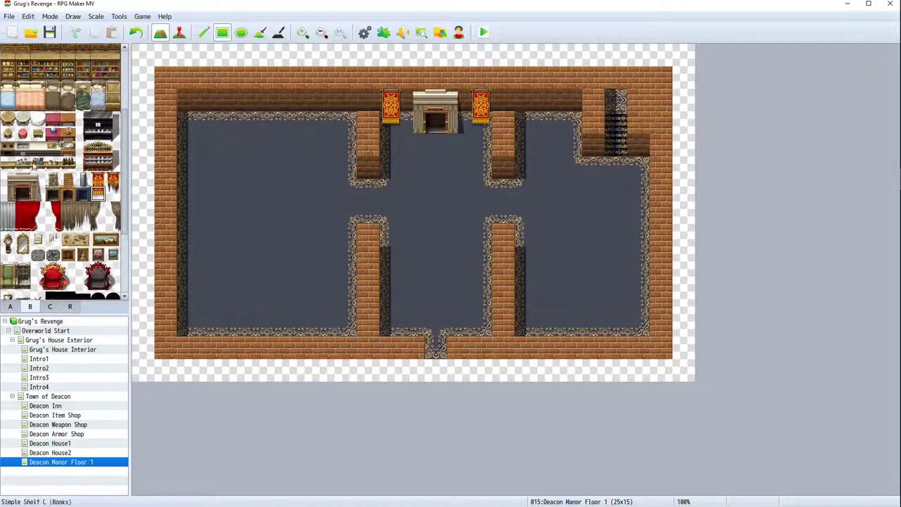
{"action": "left_click", "coordinate": [11, 307]}
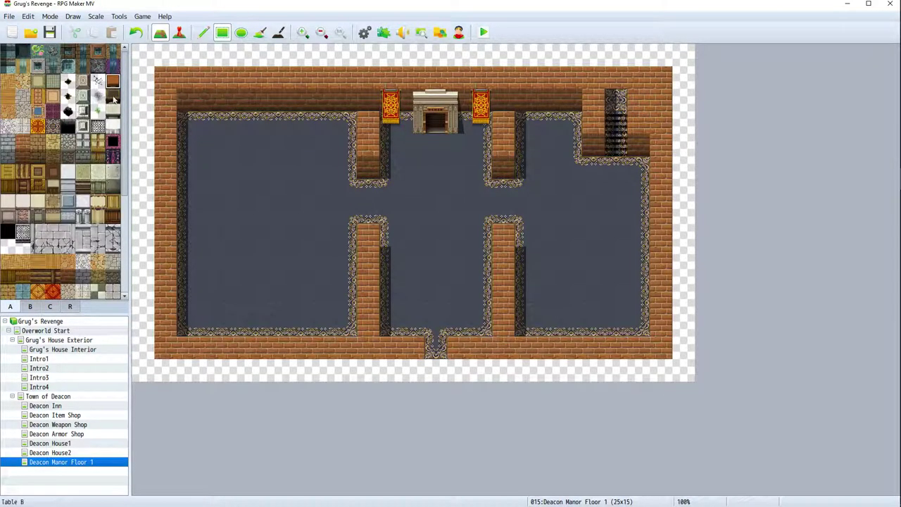
{"action": "left_click", "coordinate": [113, 95]}
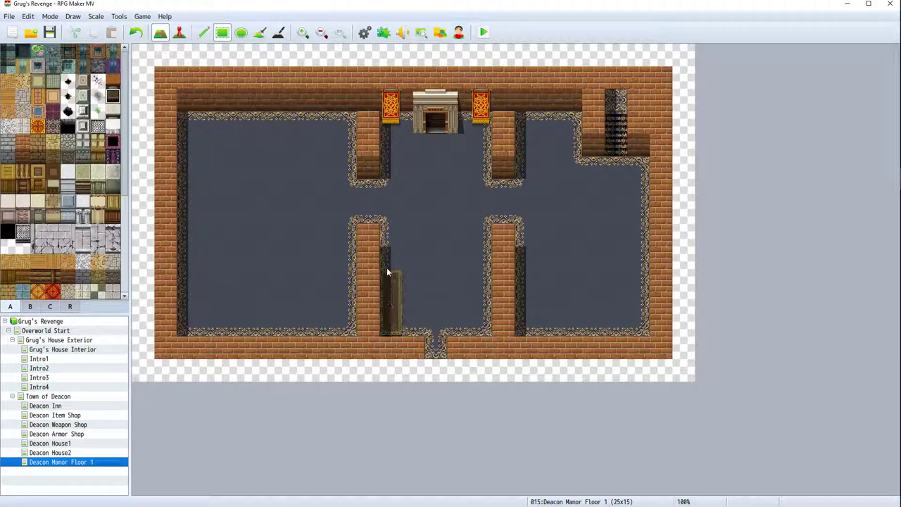
{"action": "left_click", "coordinate": [387, 259]}
{"action": "left_click", "coordinate": [481, 257]}
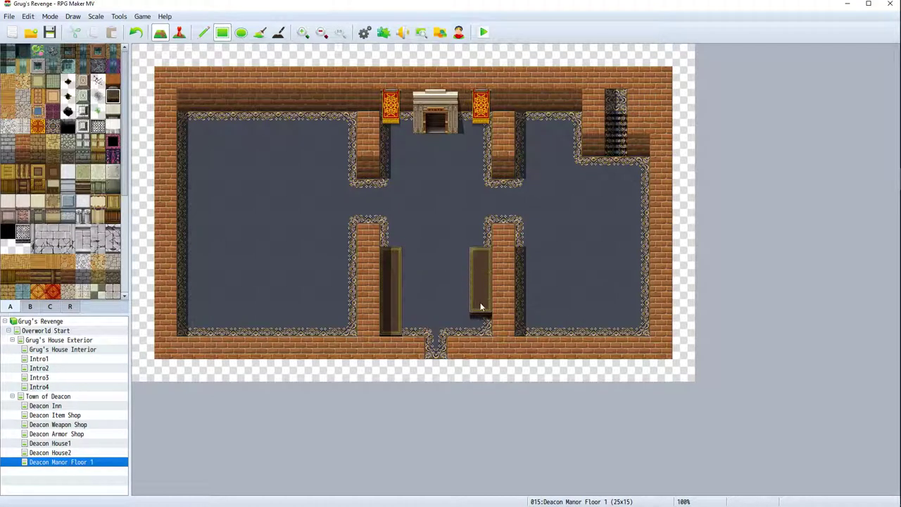
Place a pot of orange flowers on both ends of each long table, at 11,12, 11,9, 15,12 and 15,9
{"action": "left_click", "coordinate": [57, 307]}
{"action": "scroll", "coordinate": [107, 215], "scroll_direction": "up", "scroll_amount": 3}
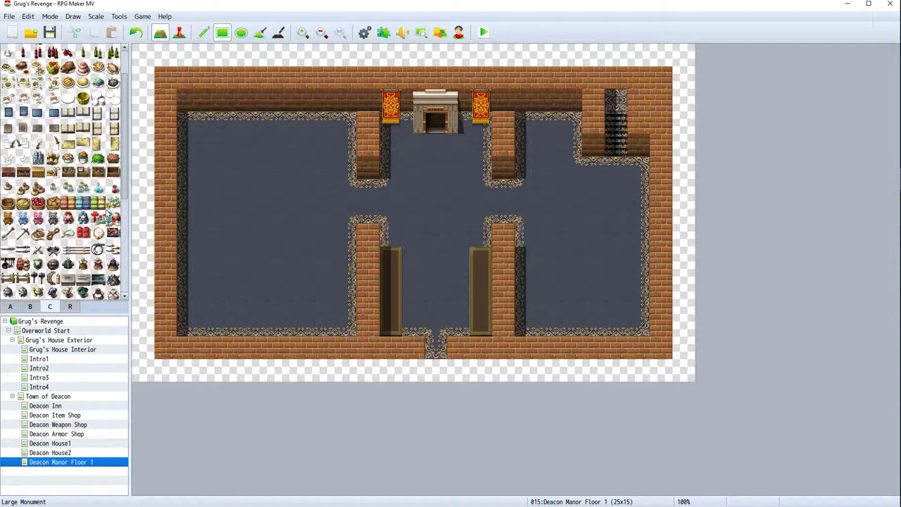
{"action": "left_click", "coordinate": [390, 321]}
{"action": "left_click", "coordinate": [391, 257]}
{"action": "left_click", "coordinate": [480, 324]}
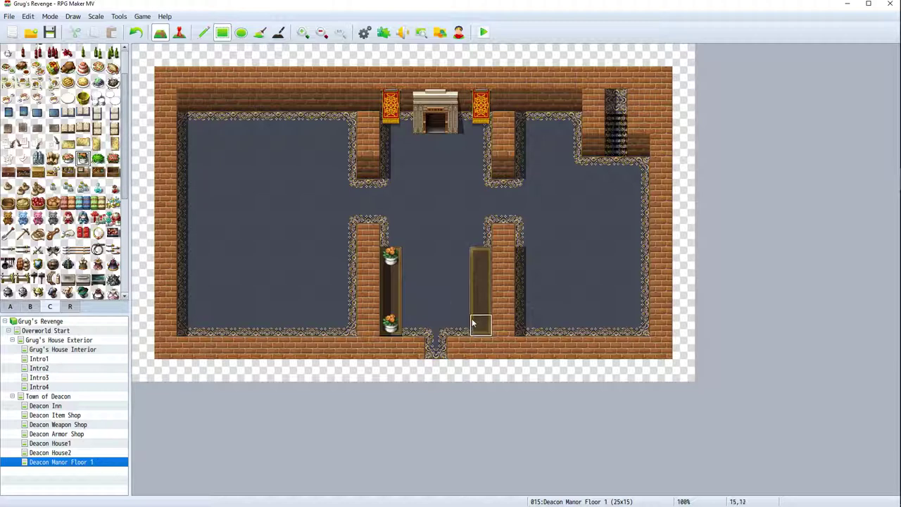
{"action": "left_click", "coordinate": [480, 257]}
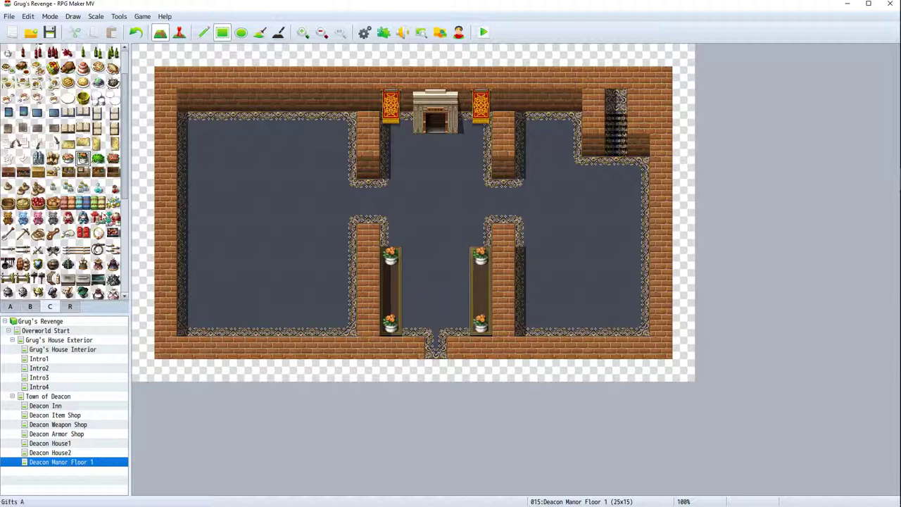
Place the Notes & Pen B (Top) tile on the middle room's west table at 11,11
{"action": "scroll", "coordinate": [103, 219], "scroll_direction": "up", "scroll_amount": 2}
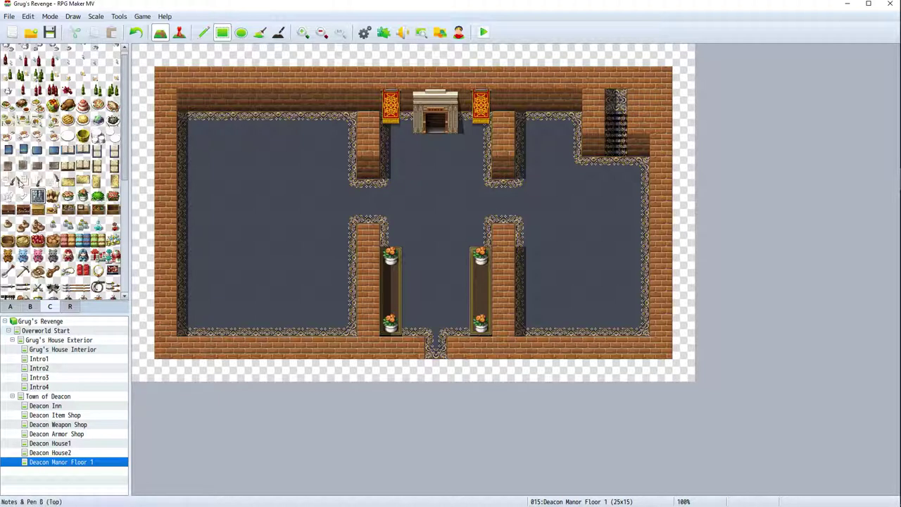
{"action": "left_click", "coordinate": [21, 181]}
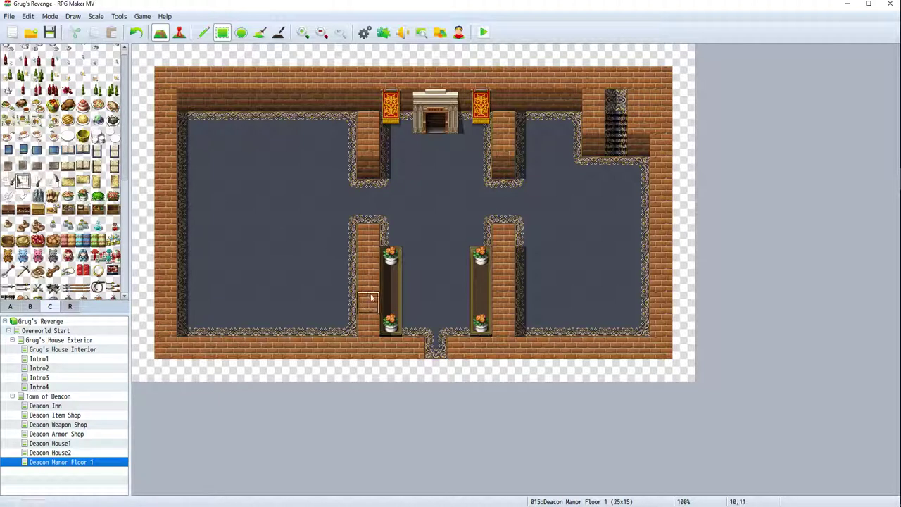
{"action": "left_click", "coordinate": [391, 301]}
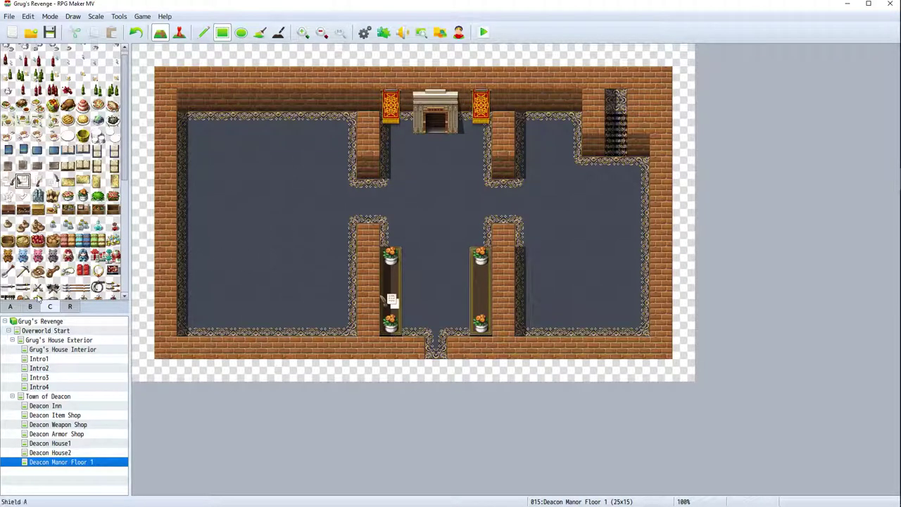
{"action": "left_click", "coordinate": [9, 308]}
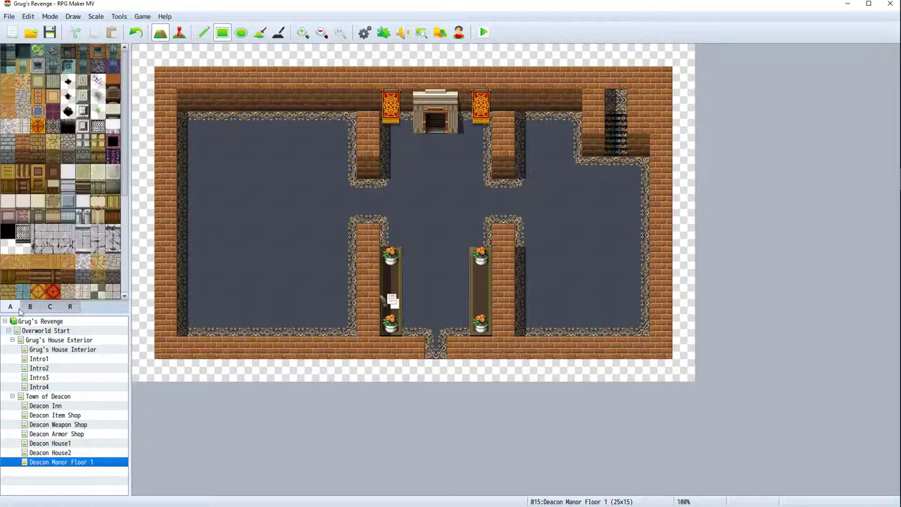
{"action": "left_click", "coordinate": [117, 98]}
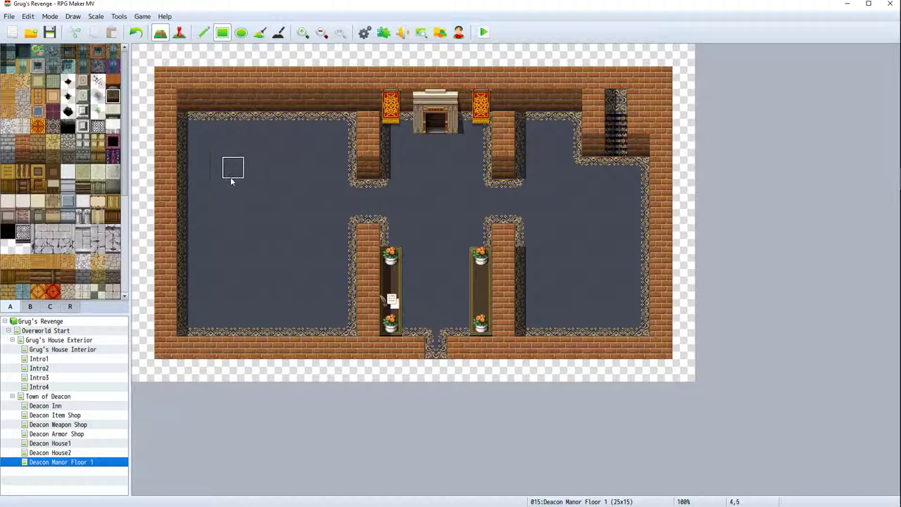
{"action": "left_click_drag", "start_coordinate": [233, 176], "coordinate": [235, 207]}
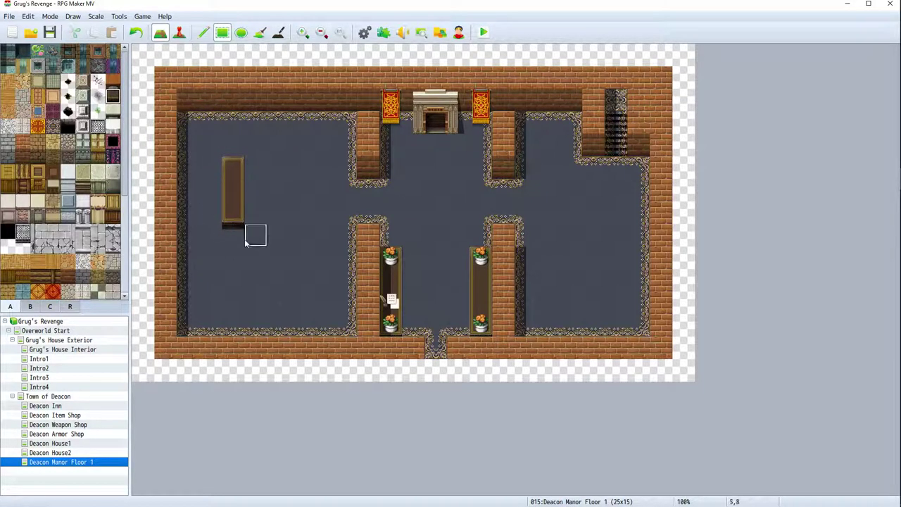
{"action": "key", "text": "ctrl+z"}
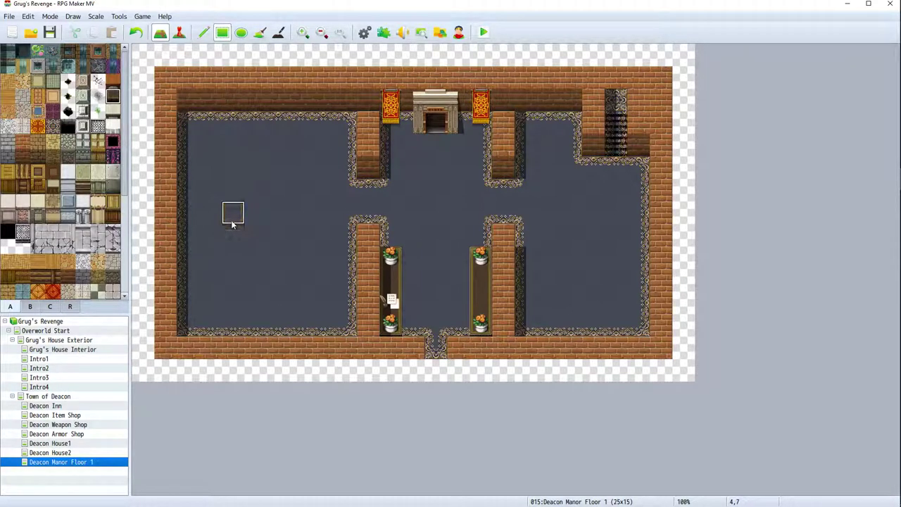
Place two green-cushioned wooden chairs side by side against the west room's upper wall, at 5,3 to 5,4 and 6,3 to 6,4
{"action": "left_click", "coordinate": [30, 307]}
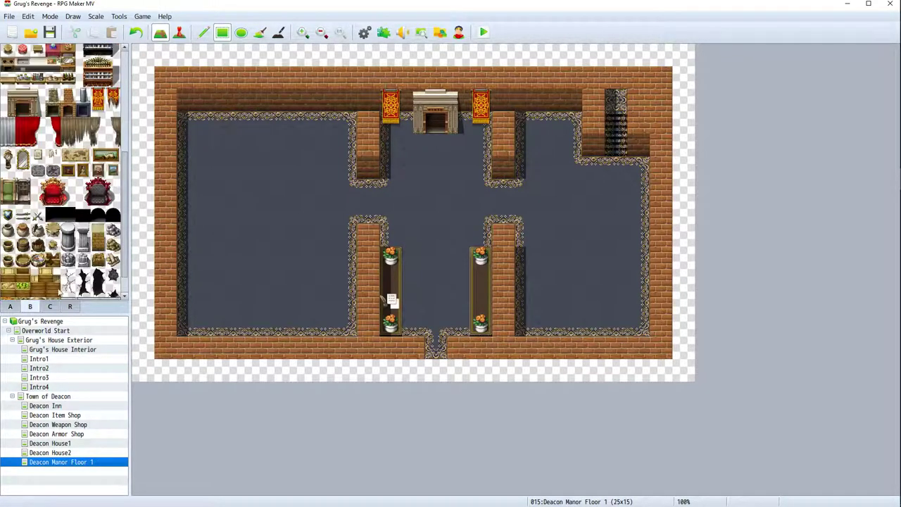
{"action": "left_click", "coordinate": [8, 199]}
{"action": "left_click", "coordinate": [264, 127]}
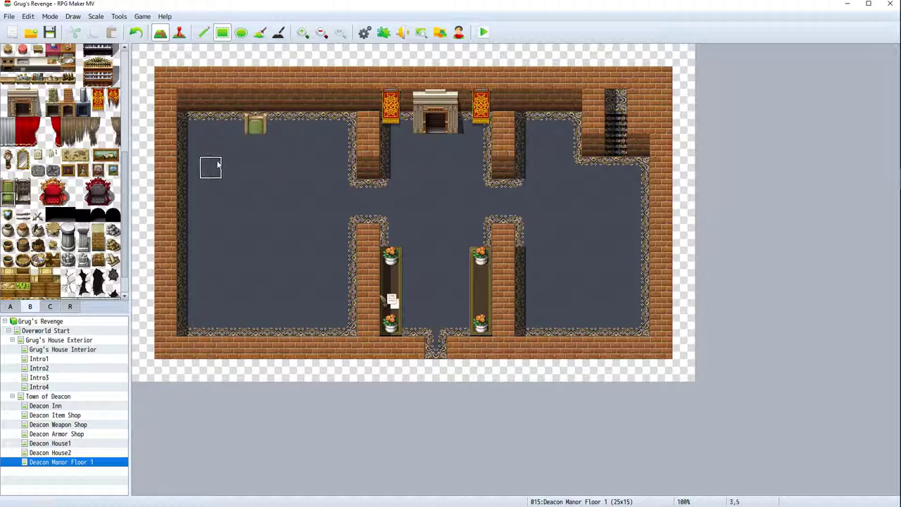
{"action": "left_click", "coordinate": [257, 140]}
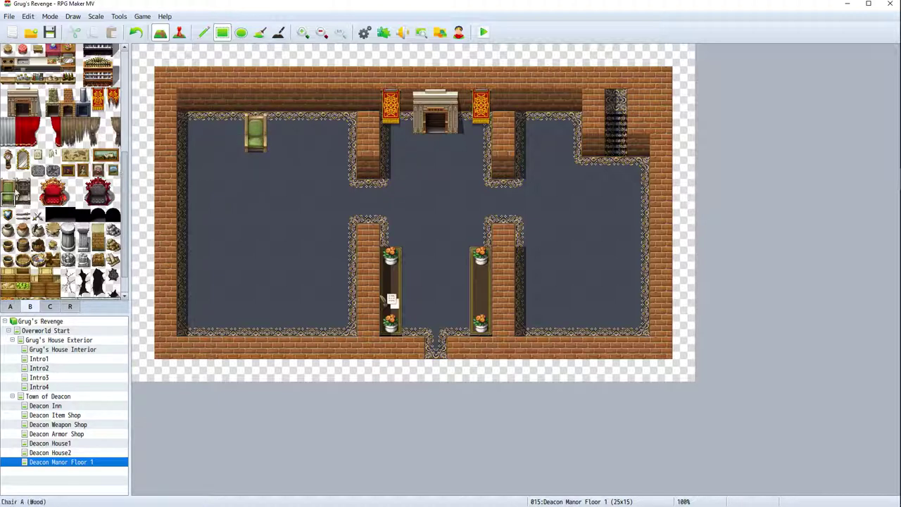
{"action": "left_click", "coordinate": [9, 190]}
{"action": "left_click", "coordinate": [278, 128]}
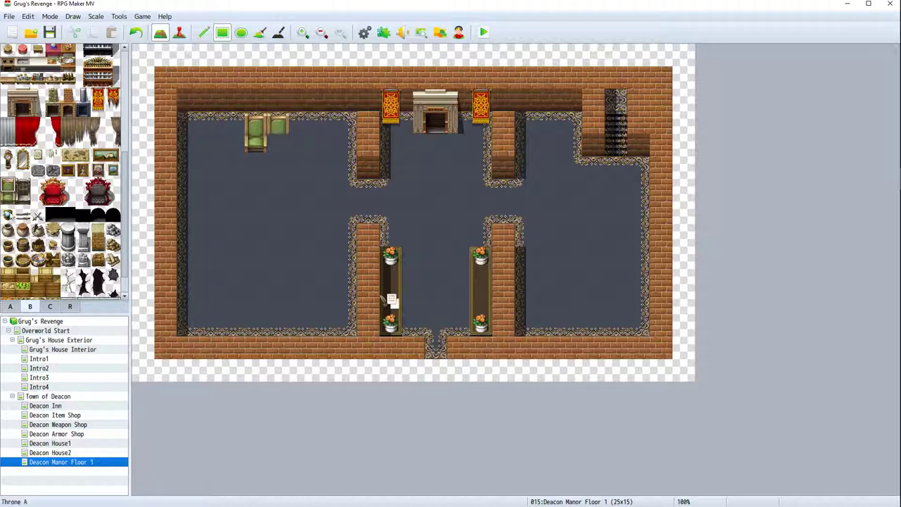
{"action": "left_click", "coordinate": [9, 197]}
{"action": "left_click", "coordinate": [271, 147]}
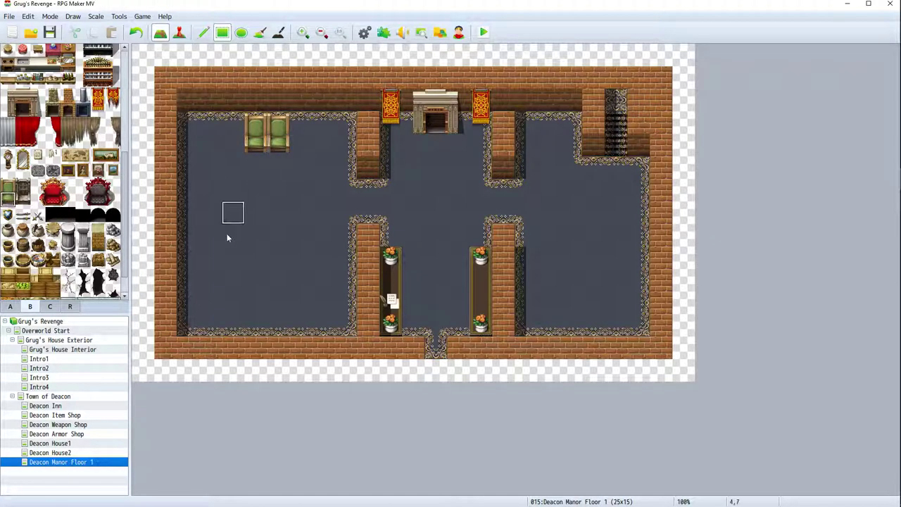
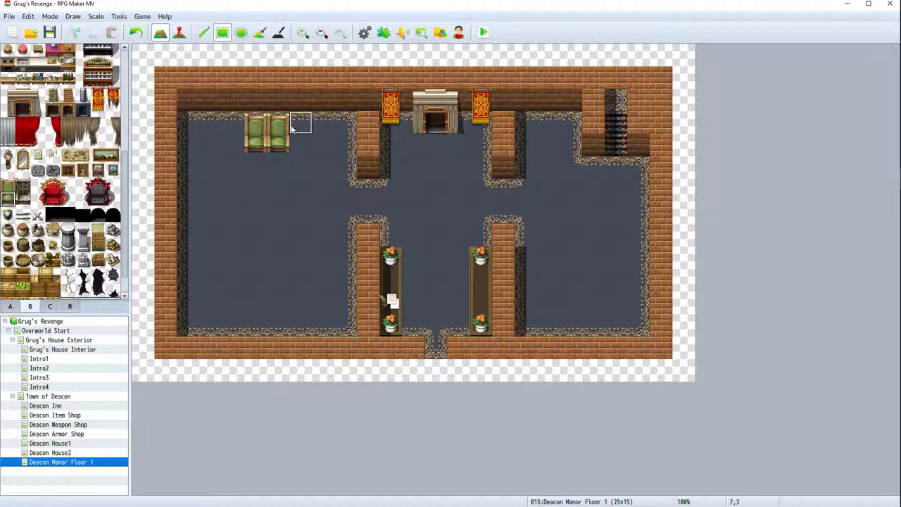
Draw a horizontal Table B strip in front of the two green chairs, from 3,5 to 8,5
{"action": "left_click", "coordinate": [10, 307]}
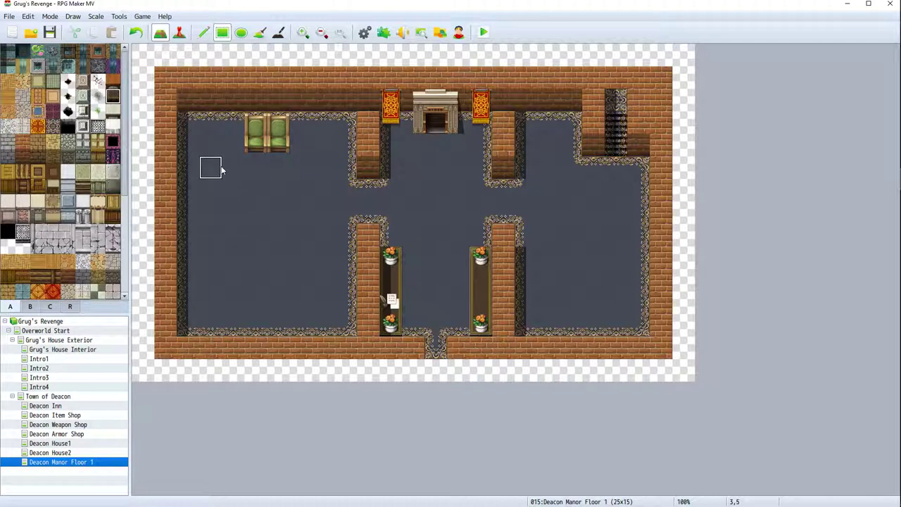
{"action": "left_click_drag", "start_coordinate": [221, 169], "coordinate": [315, 162]}
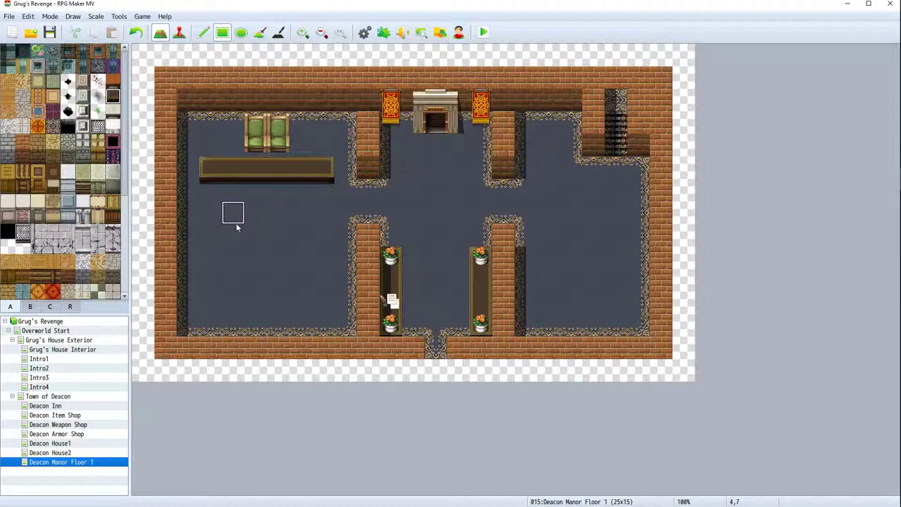
Draw two shorter horizontal Table B strips in the west room, from 4,8 to 7,8 and from 4,10 to 7,10
{"action": "left_click_drag", "start_coordinate": [209, 233], "coordinate": [315, 226]}
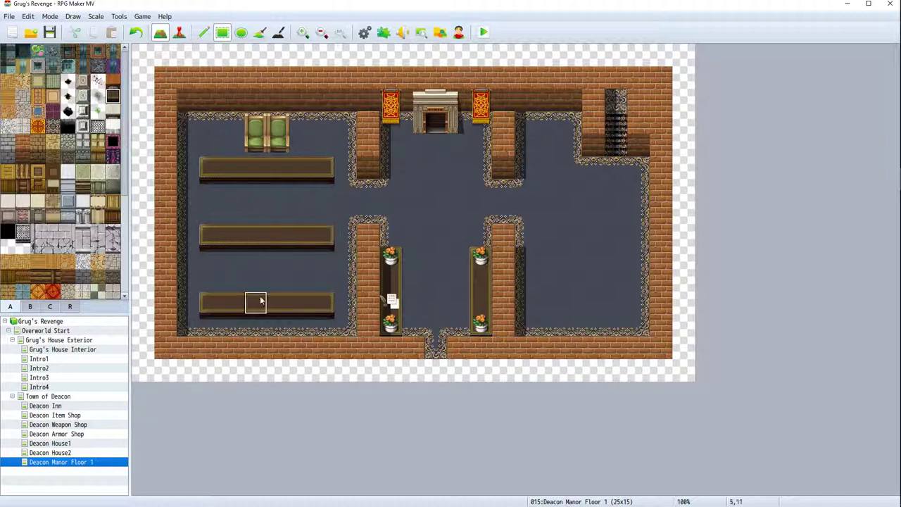
{"action": "key", "text": "ctrl+z"}
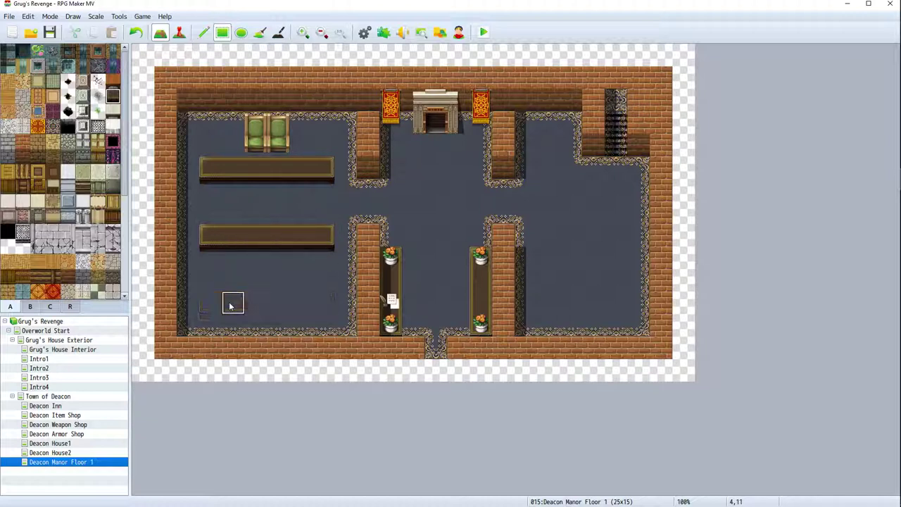
{"action": "left_click_drag", "start_coordinate": [210, 282], "coordinate": [305, 288]}
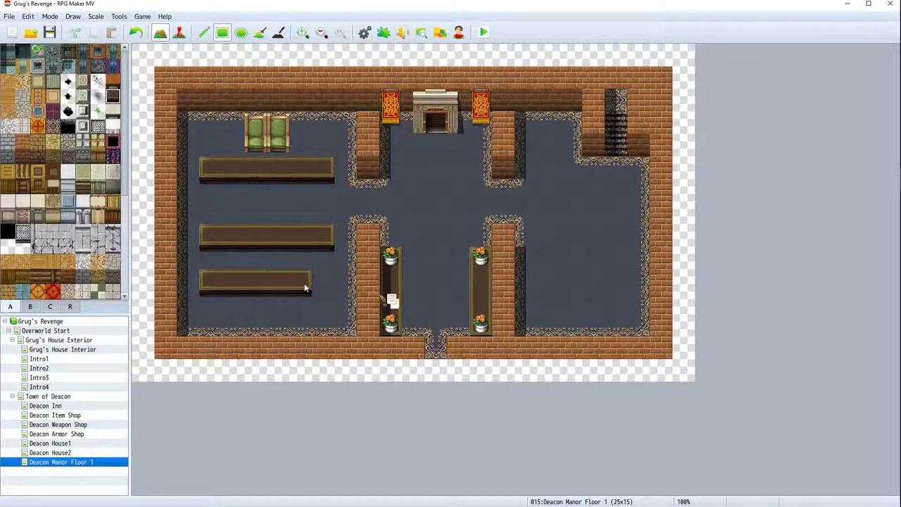
{"action": "key", "text": "ctrl+z"}
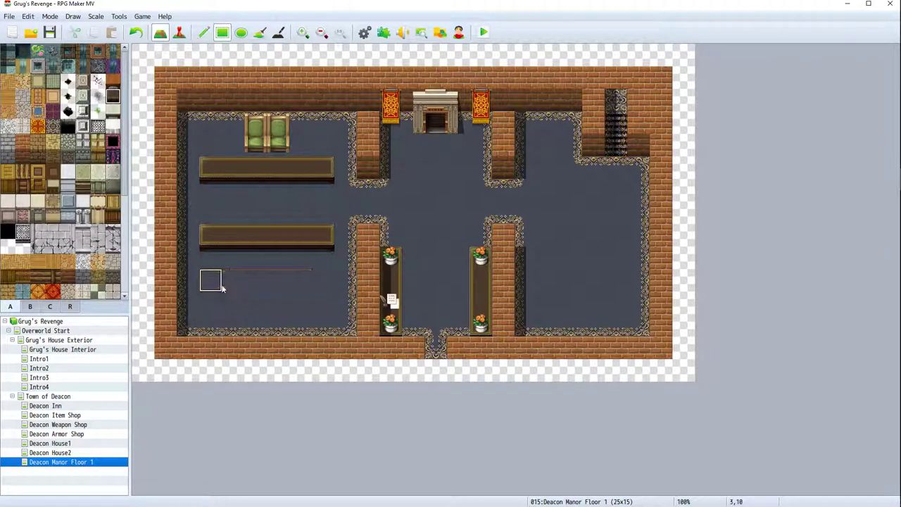
{"action": "key", "text": "ctrl+z"}
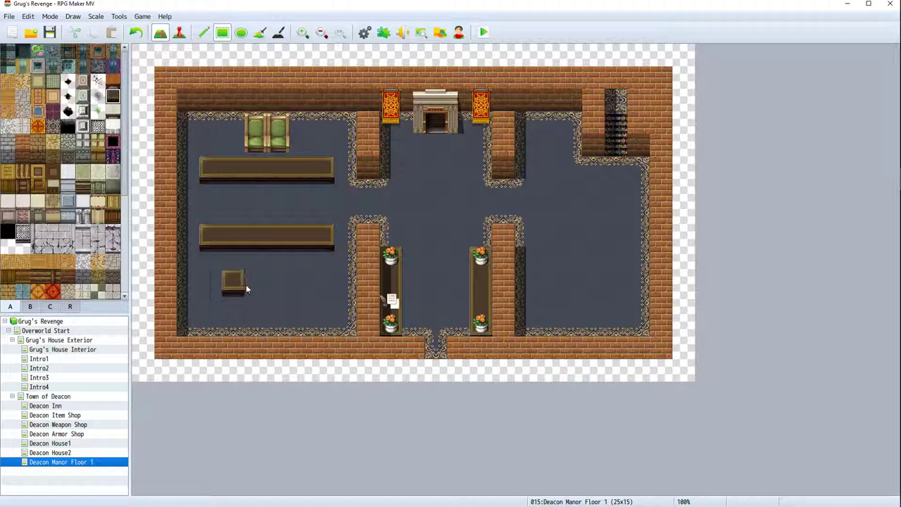
{"action": "left_click_drag", "start_coordinate": [246, 288], "coordinate": [296, 286]}
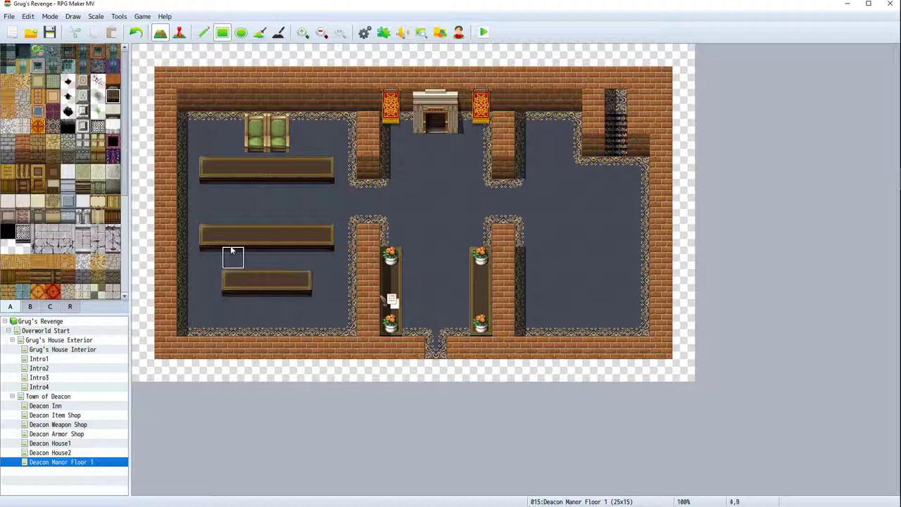
{"action": "right_click", "coordinate": [187, 235]}
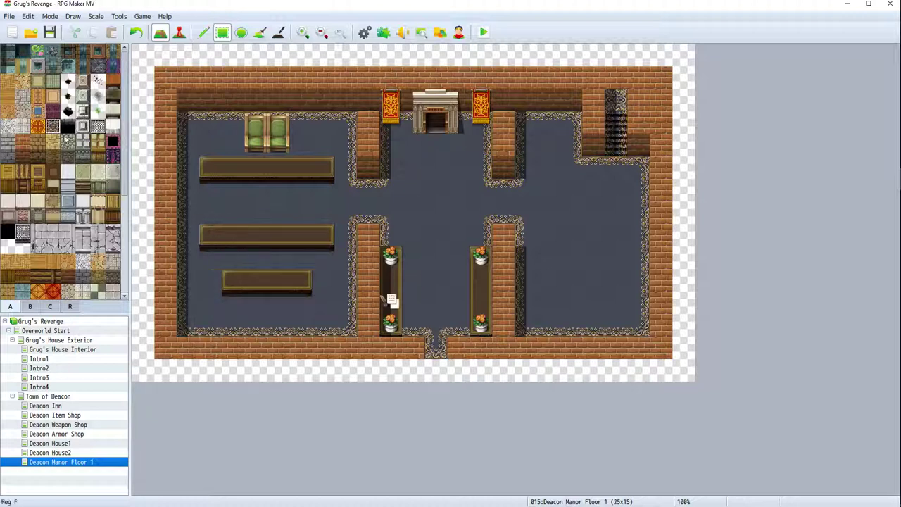
{"action": "left_click", "coordinate": [211, 240]}
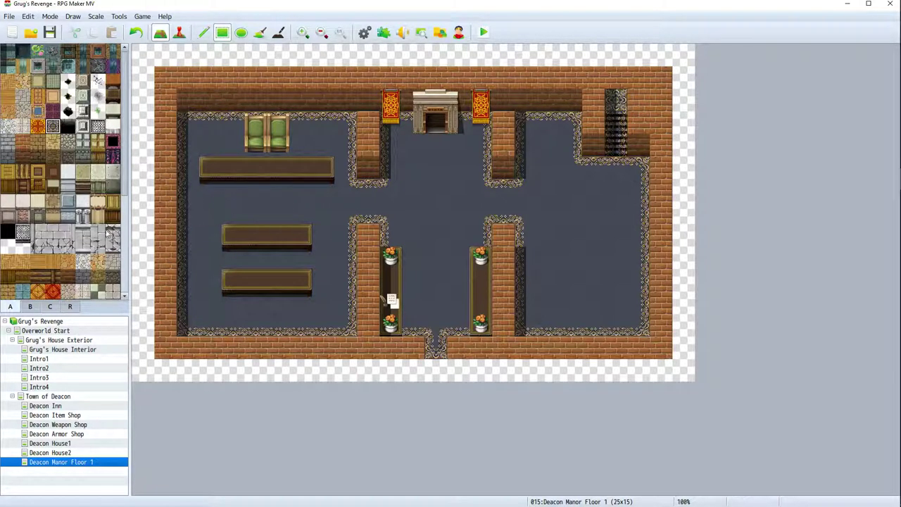
Bring up the furniture and decoration tiles of tileset B
{"action": "scroll", "coordinate": [78, 232], "scroll_direction": "down", "scroll_amount": 1}
{"action": "left_click", "coordinate": [29, 307]}
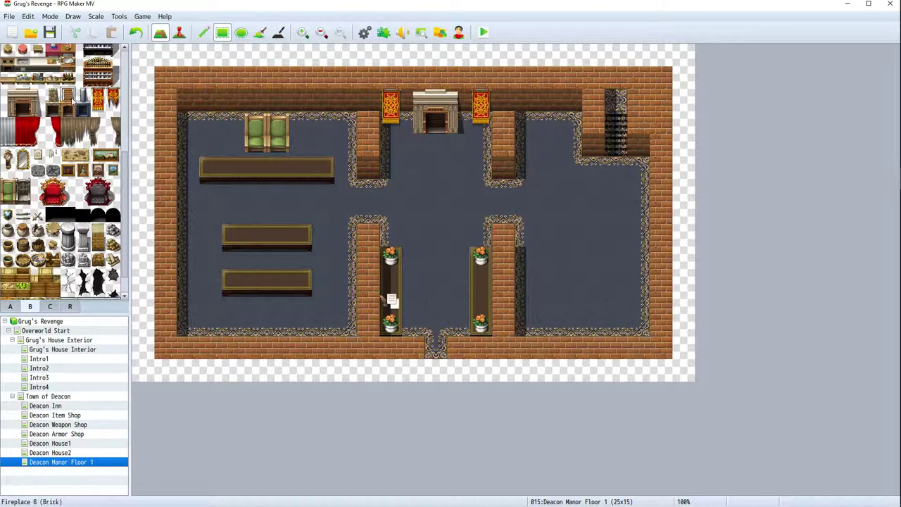
Place a brick fireplace with its chimney in both corners of the west room's north wall
{"action": "left_click", "coordinate": [189, 99]}
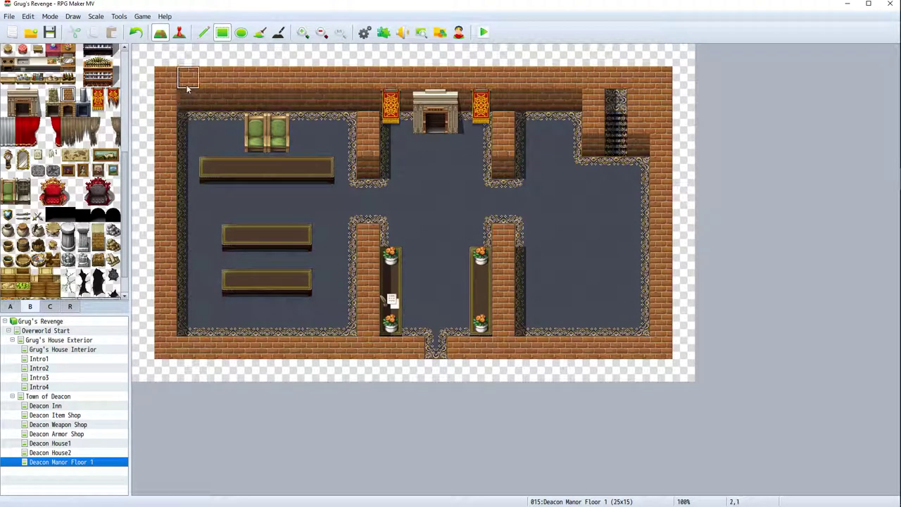
{"action": "left_click", "coordinate": [67, 112]}
{"action": "left_click", "coordinate": [188, 123]}
{"action": "left_click", "coordinate": [67, 96]}
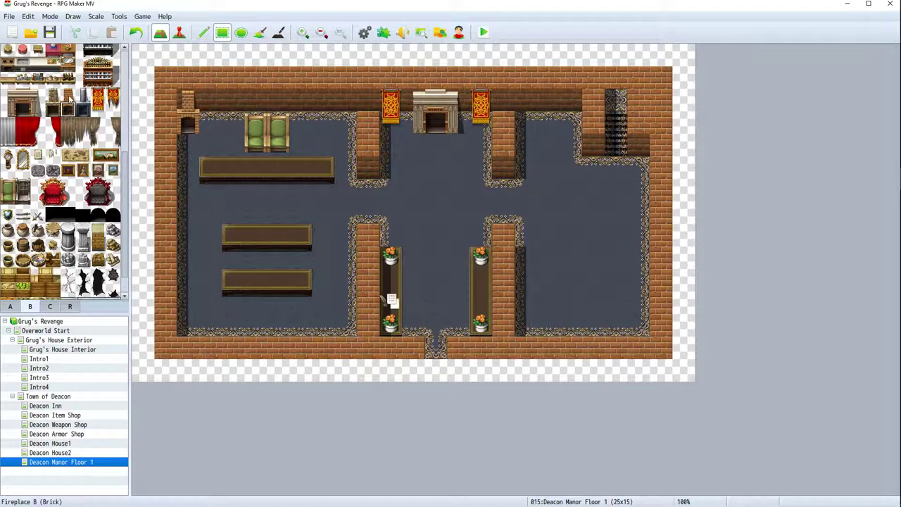
{"action": "left_click", "coordinate": [345, 99]}
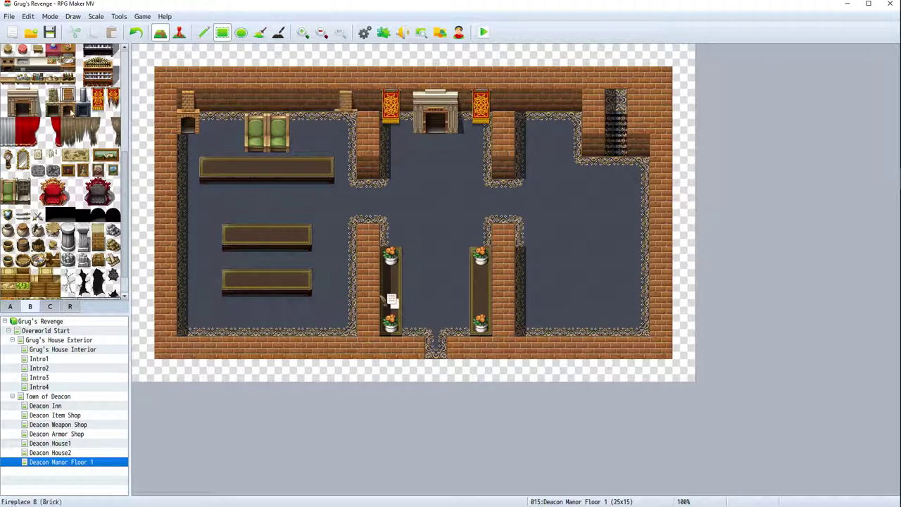
{"action": "left_click", "coordinate": [66, 112]}
{"action": "left_click", "coordinate": [345, 123]}
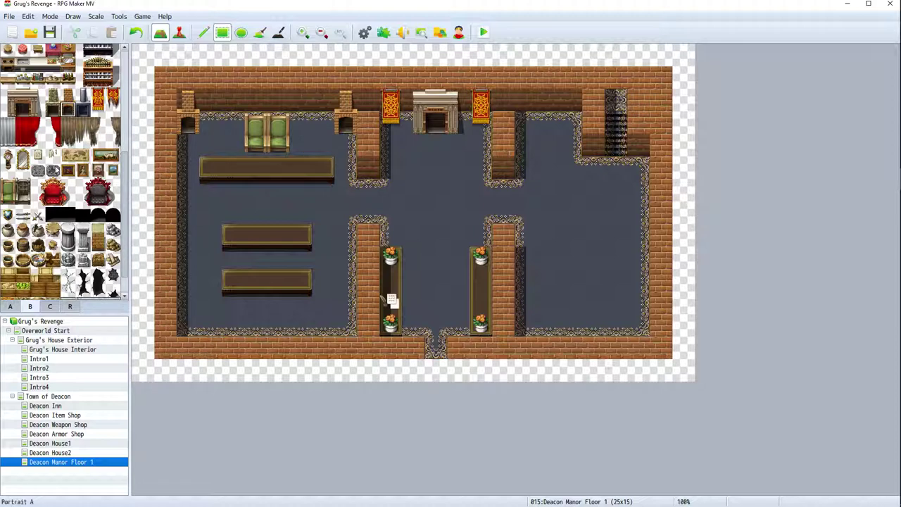
Hang two stone plaques side by side on the wall above the green chairs
{"action": "left_click", "coordinate": [39, 171]}
{"action": "left_click", "coordinate": [256, 102]}
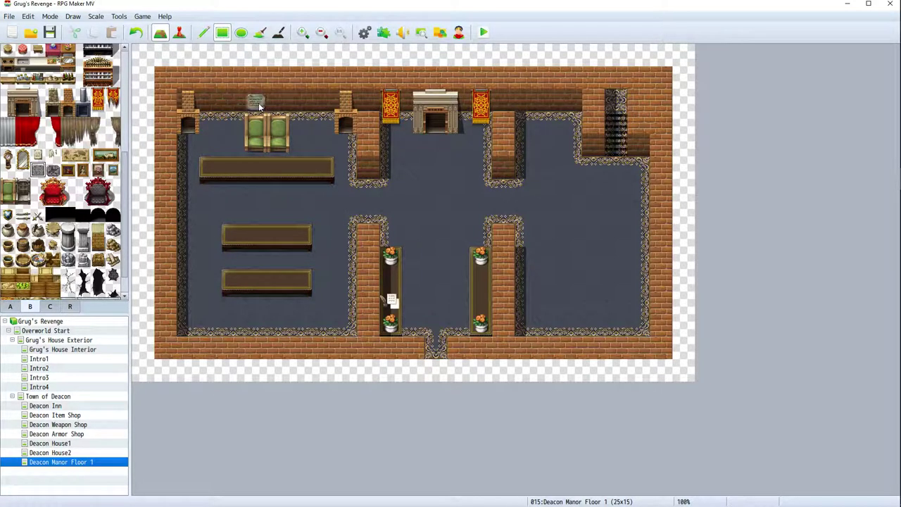
{"action": "left_click", "coordinate": [279, 102]}
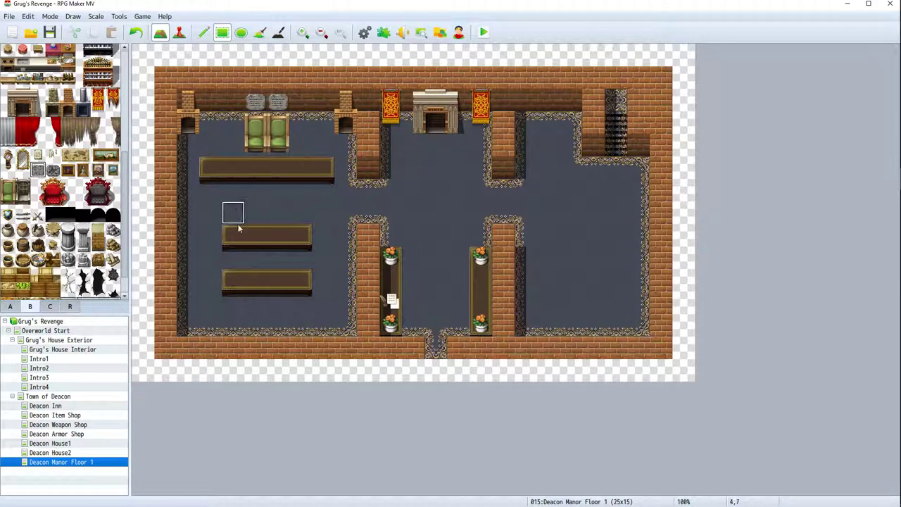
Place notes with a pen near the west end and rolled scrolls at the east end of the long head table
{"action": "scroll", "coordinate": [44, 263], "scroll_direction": "up", "scroll_amount": 3}
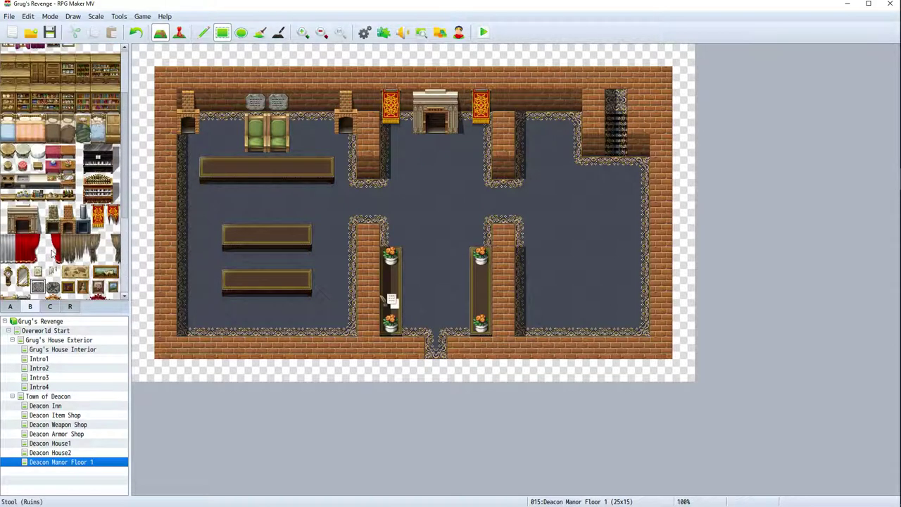
{"action": "left_click", "coordinate": [50, 307]}
{"action": "scroll", "coordinate": [56, 179], "scroll_direction": "up", "scroll_amount": 1}
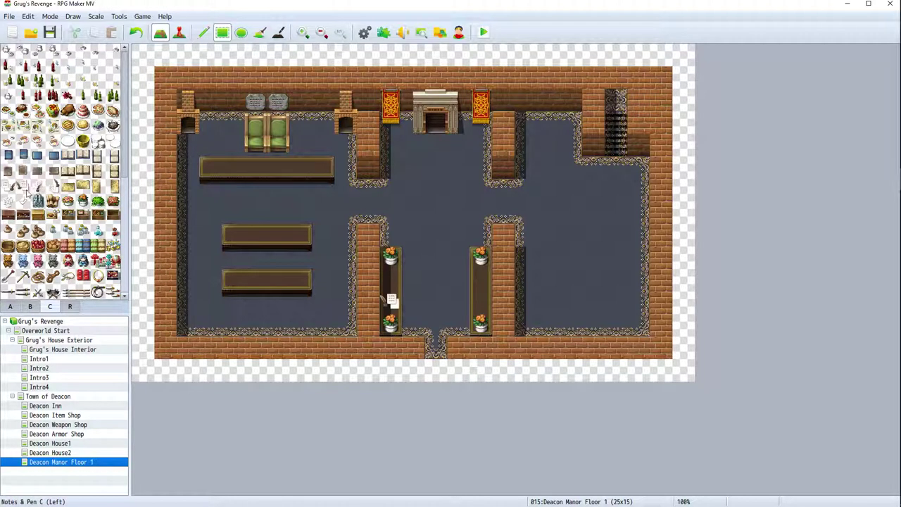
{"action": "left_click", "coordinate": [228, 163]}
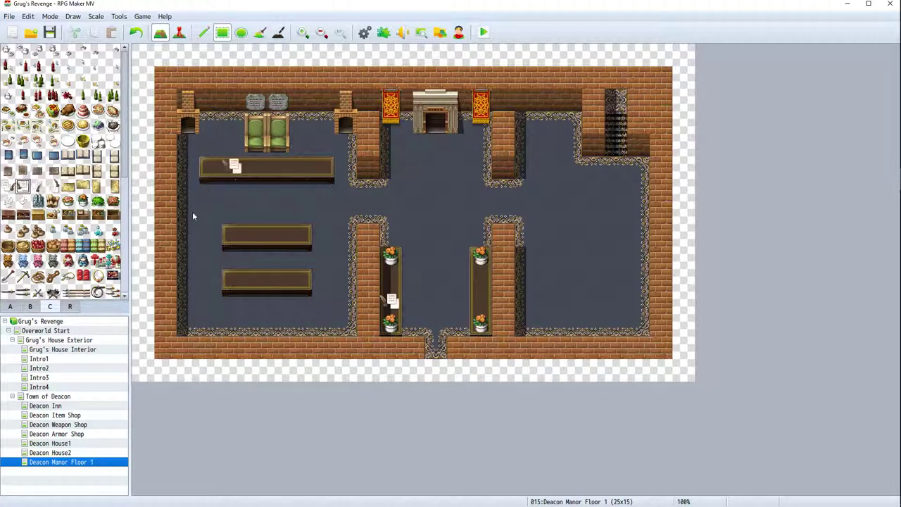
{"action": "left_click", "coordinate": [53, 200]}
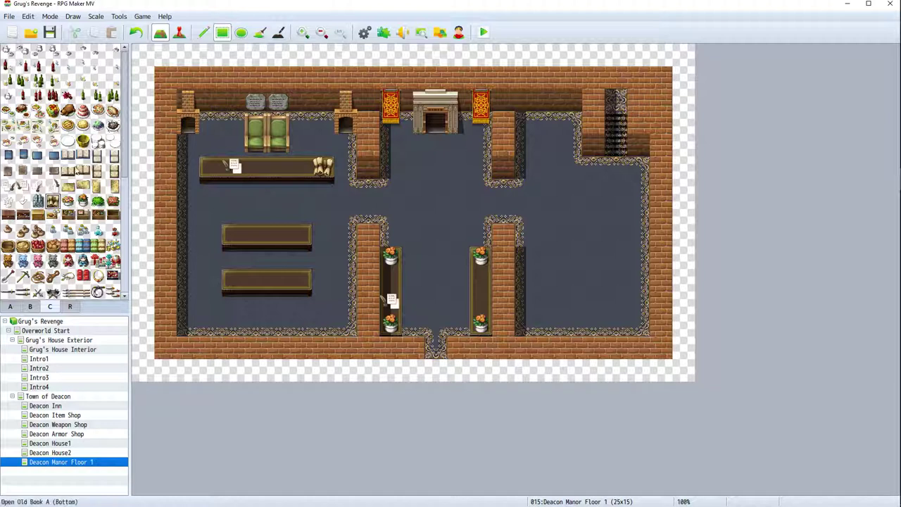
Set a red wine bottle with a glass and a white cup in the middle of the long head table
{"action": "left_click", "coordinate": [58, 100]}
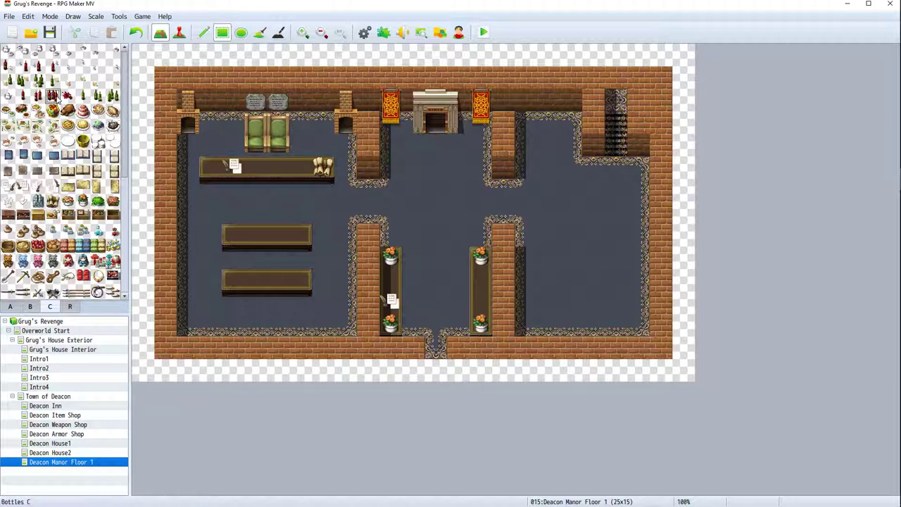
{"action": "left_click", "coordinate": [54, 65]}
{"action": "left_click", "coordinate": [258, 168]}
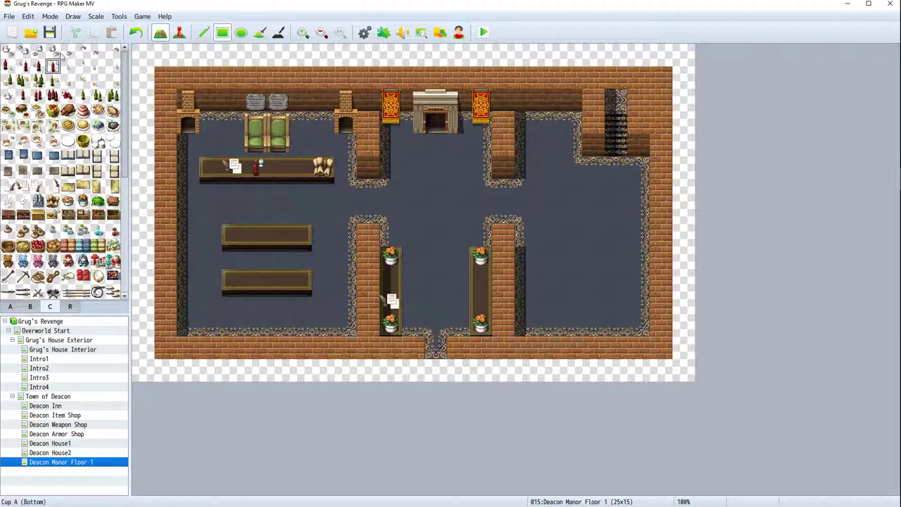
{"action": "left_click", "coordinate": [83, 51]}
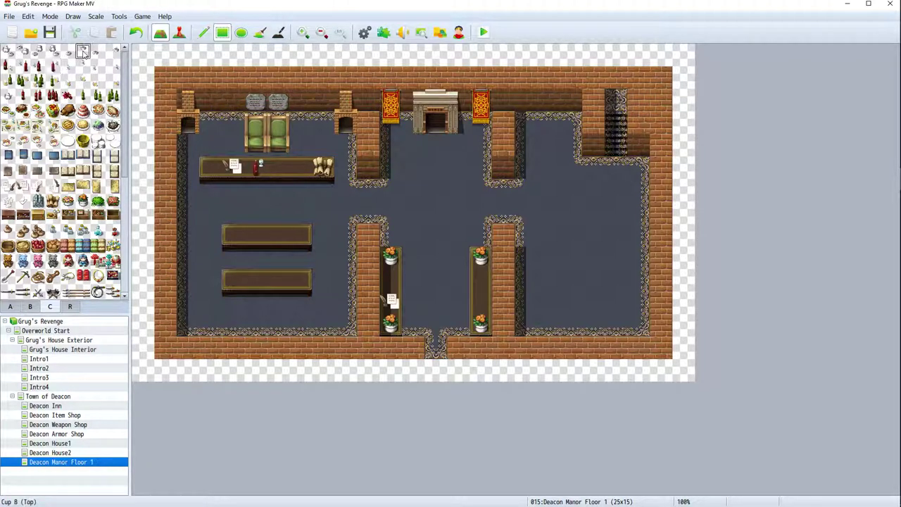
{"action": "left_click", "coordinate": [274, 166]}
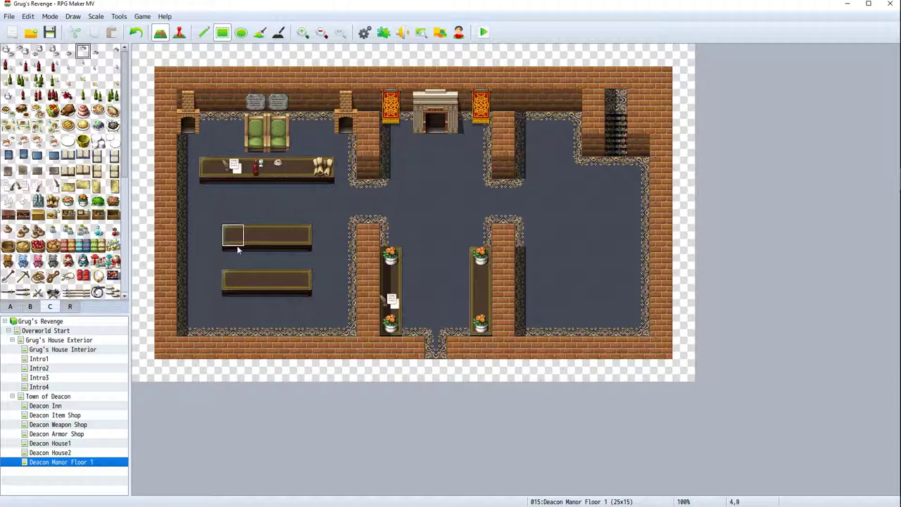
Put a roast bird at the west end and a fruit bowl third along on the upper dining table
{"action": "left_click", "coordinate": [68, 110]}
{"action": "left_click", "coordinate": [233, 235]}
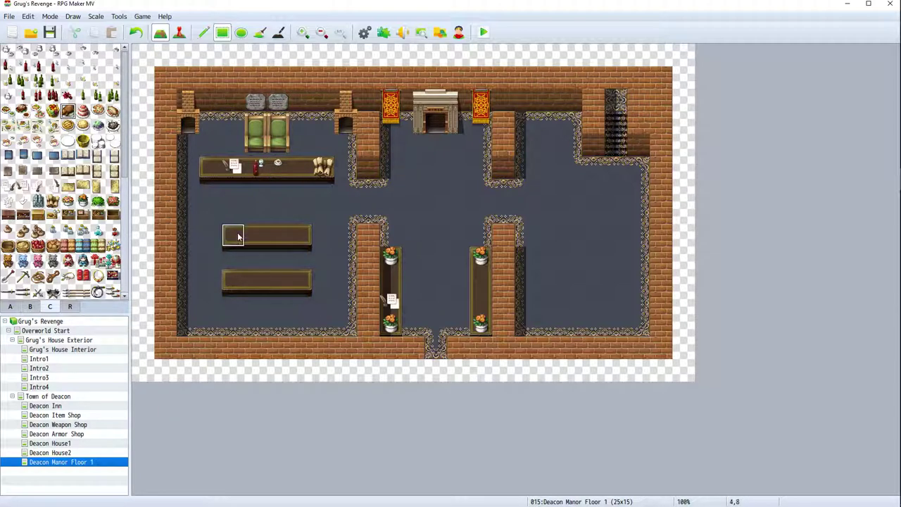
{"action": "left_click", "coordinate": [52, 110]}
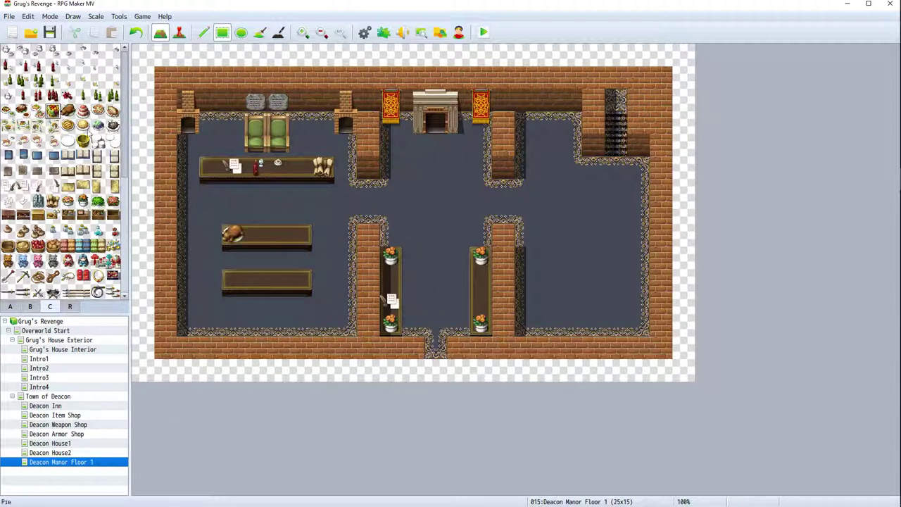
{"action": "left_click", "coordinate": [279, 235]}
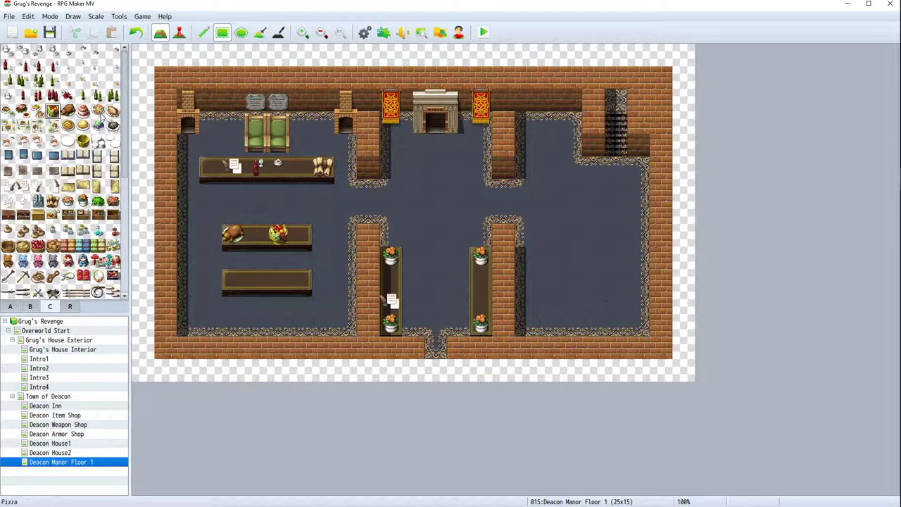
Put a platter of food and a pie on the second and fourth tiles of the lower dining table
{"action": "left_click", "coordinate": [113, 111]}
{"action": "left_click", "coordinate": [255, 280]}
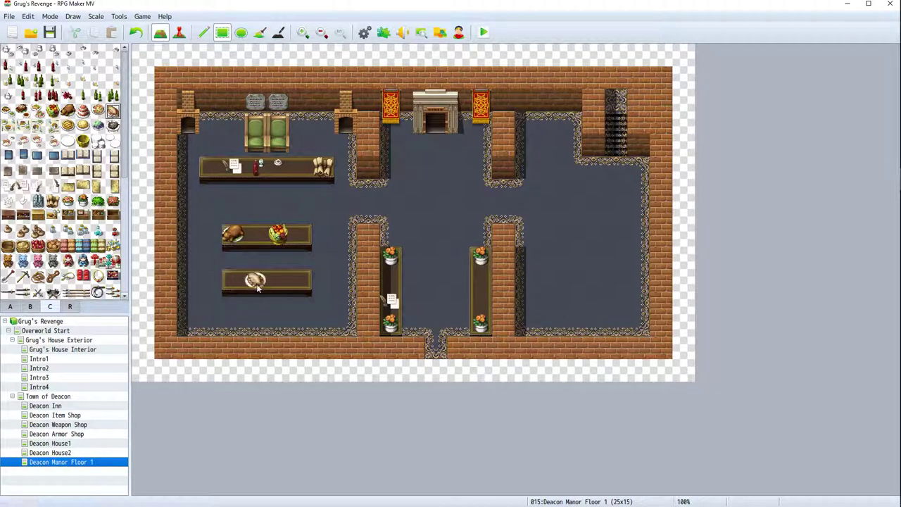
{"action": "left_click", "coordinate": [68, 125]}
{"action": "left_click", "coordinate": [299, 280]}
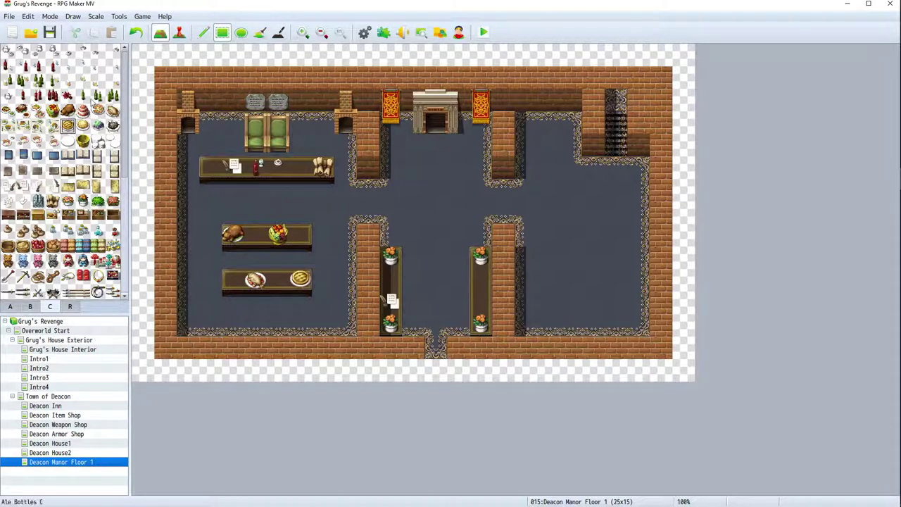
Fill the two free spots on the upper dining table with groups of red wine bottles
{"action": "left_click", "coordinate": [53, 96]}
{"action": "left_click", "coordinate": [254, 236]}
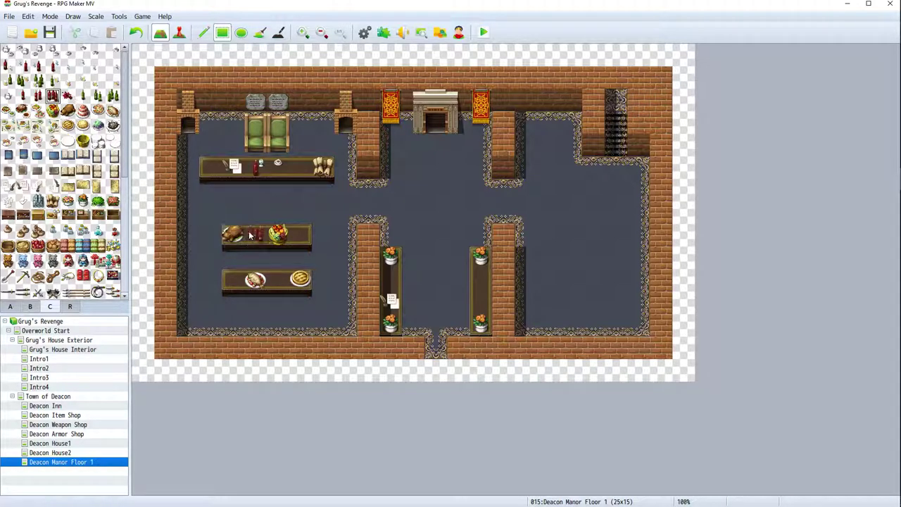
{"action": "left_click", "coordinate": [297, 240]}
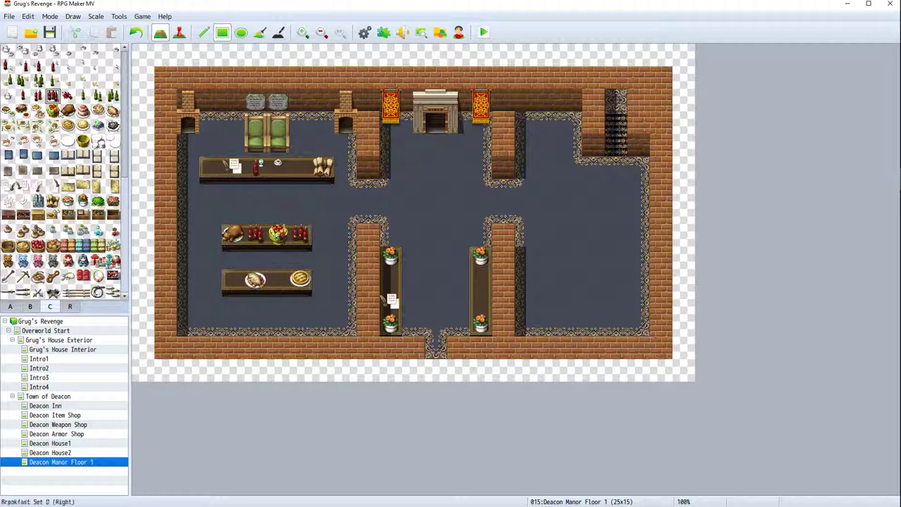
Fill the free spots on the lower dining table with groups of green ale bottles
{"action": "left_click", "coordinate": [113, 96]}
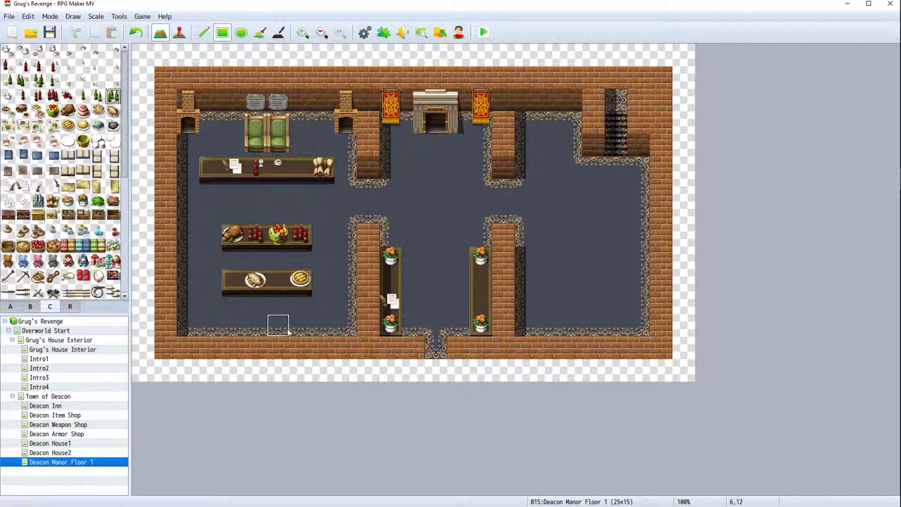
{"action": "left_click", "coordinate": [274, 280]}
{"action": "left_click", "coordinate": [209, 280]}
{"action": "left_click", "coordinate": [230, 281]}
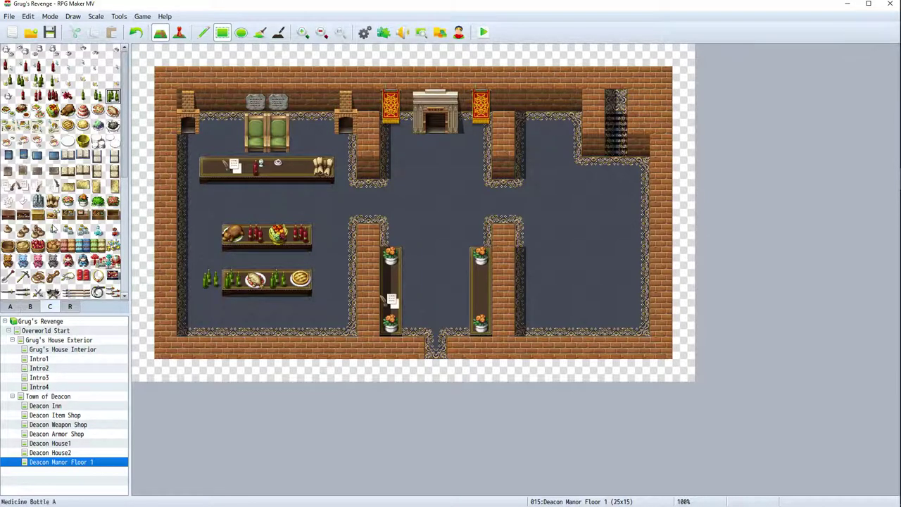
Erase the stray ale bottles on the floor beside the lower dining table using the blank tile
{"action": "left_click", "coordinate": [29, 307]}
{"action": "scroll", "coordinate": [21, 177], "scroll_direction": "up", "scroll_amount": 3}
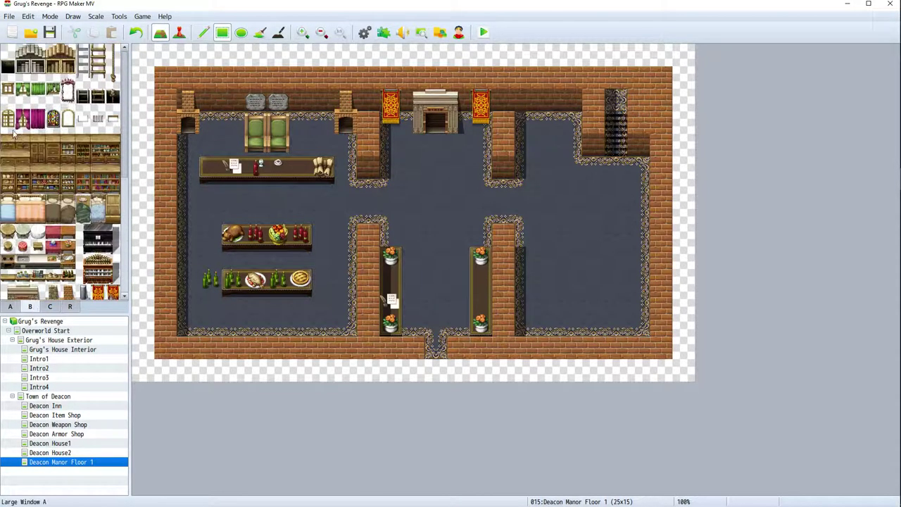
{"action": "left_click", "coordinate": [8, 52]}
{"action": "left_click", "coordinate": [210, 280]}
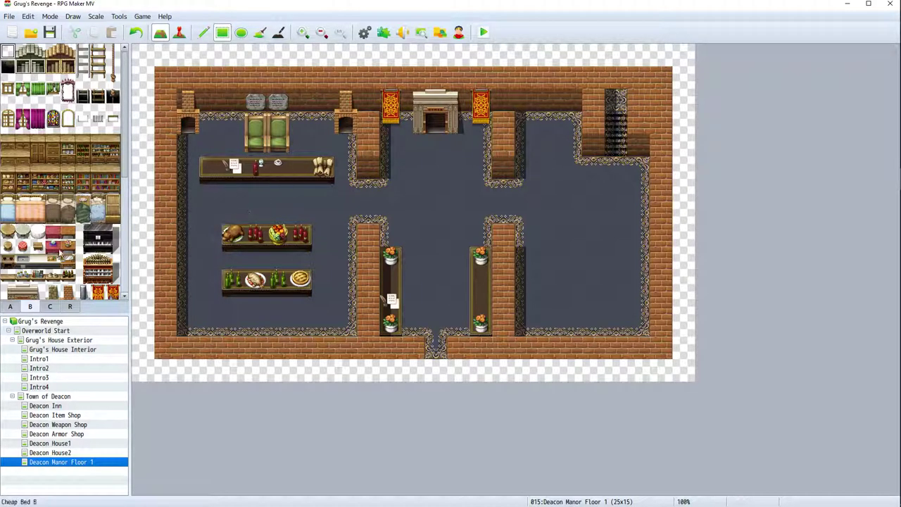
Place a row of four round wooden stools (Stool A) directly below the upper dining table
{"action": "left_click", "coordinate": [19, 309]}
{"action": "left_click", "coordinate": [30, 306]}
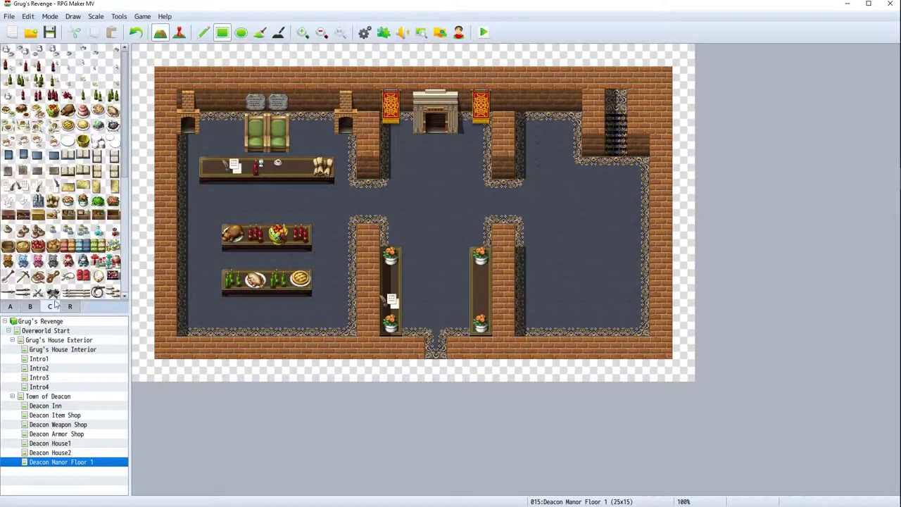
{"action": "scroll", "coordinate": [68, 238], "scroll_direction": "down", "scroll_amount": 5}
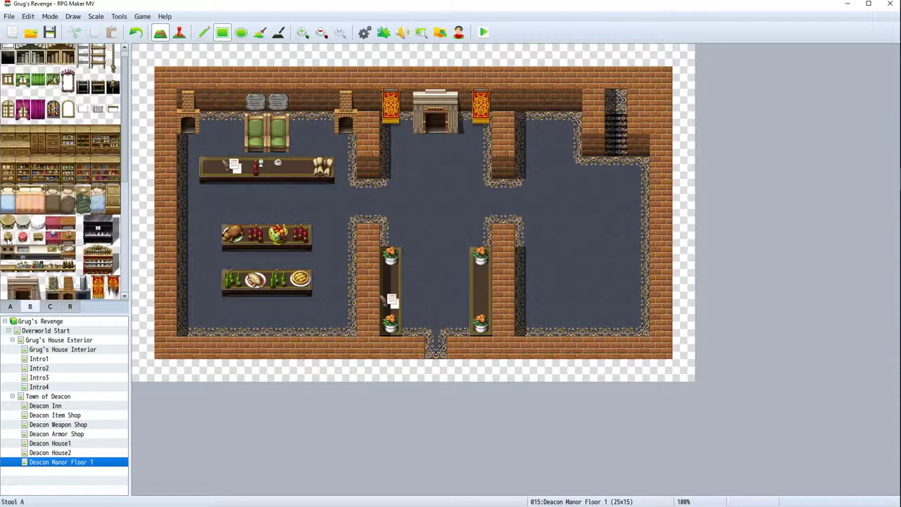
{"action": "left_click", "coordinate": [7, 238]}
{"action": "left_click", "coordinate": [233, 257]}
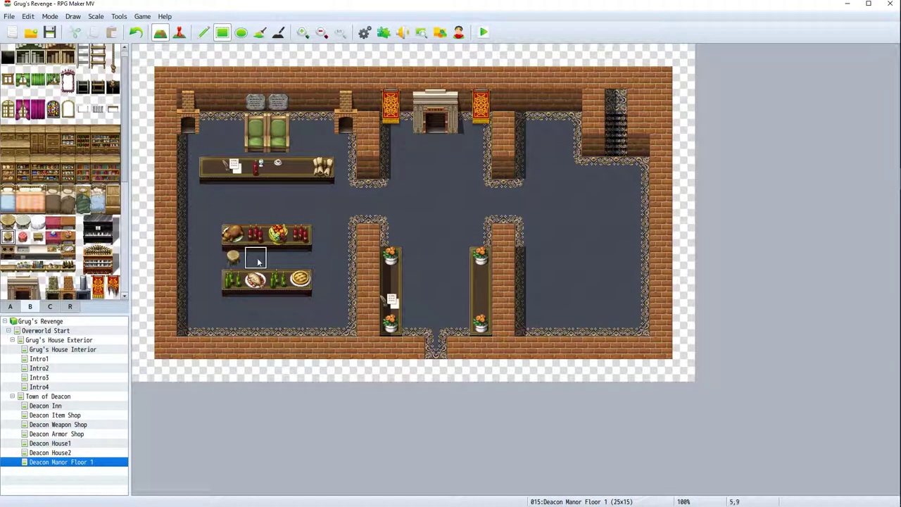
{"action": "left_click", "coordinate": [256, 258]}
{"action": "left_click", "coordinate": [278, 257]}
{"action": "left_click", "coordinate": [301, 257]}
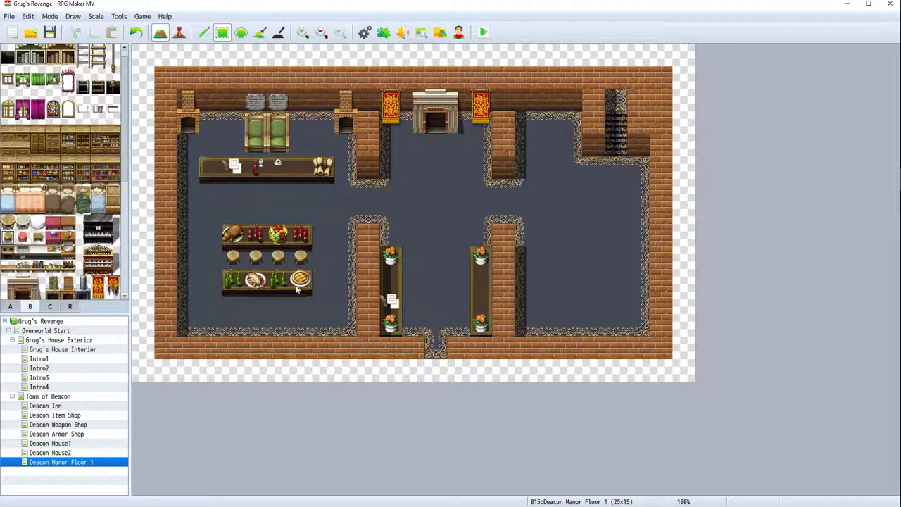
Place four matching stools in a row directly below the lower dining table
{"action": "left_click", "coordinate": [300, 301]}
{"action": "left_click", "coordinate": [278, 301]}
{"action": "left_click", "coordinate": [233, 301]}
{"action": "left_click", "coordinate": [256, 301]}
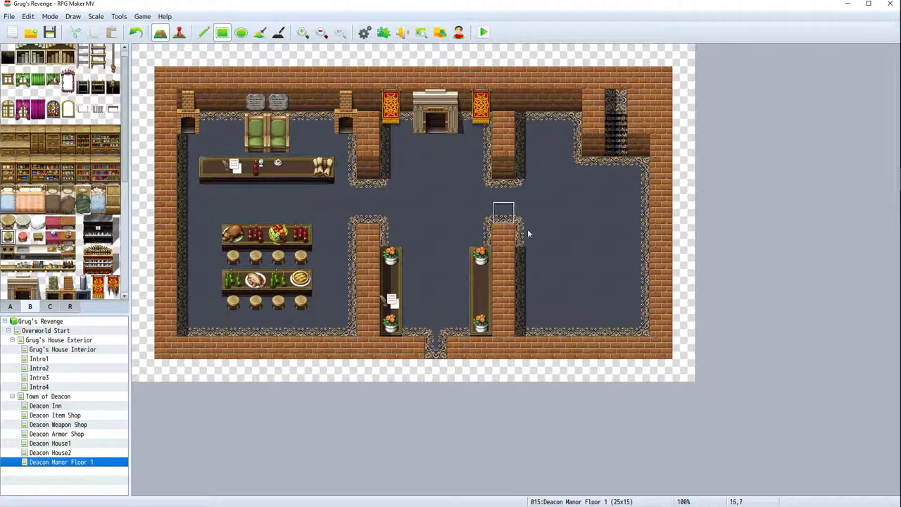
Choose the dark, gold-edged table tile for furnishing the east room
{"action": "left_click", "coordinate": [10, 306]}
{"action": "left_click", "coordinate": [113, 86]}
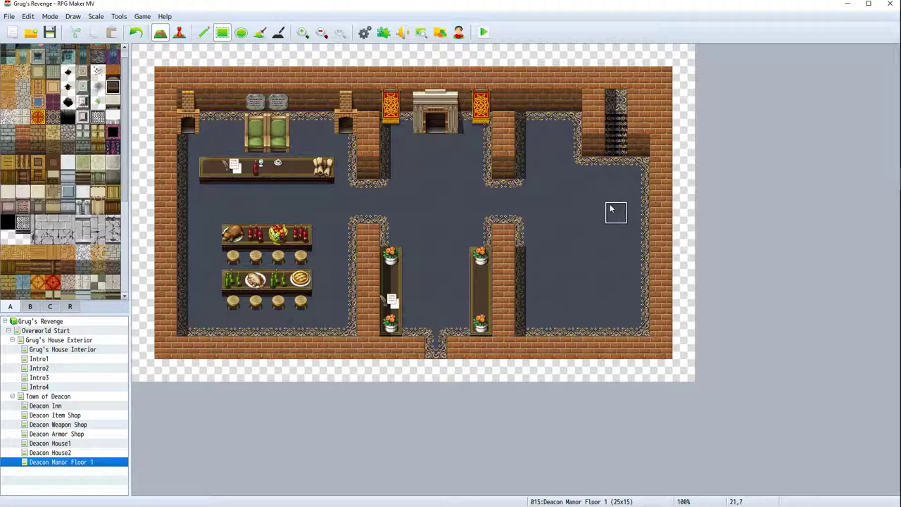
{"action": "left_click_drag", "start_coordinate": [553, 236], "coordinate": [617, 237]}
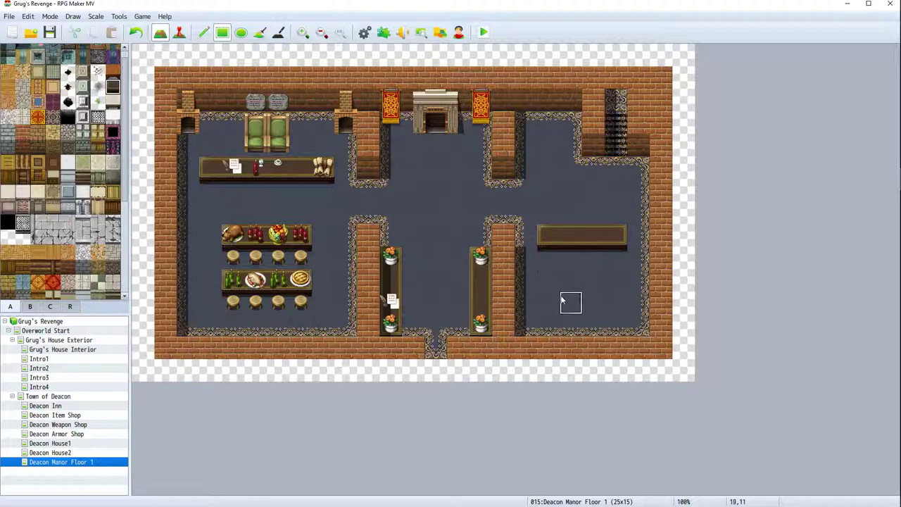
{"action": "left_click_drag", "start_coordinate": [550, 303], "coordinate": [622, 303]}
{"action": "left_click_drag", "start_coordinate": [549, 281], "coordinate": [629, 298]}
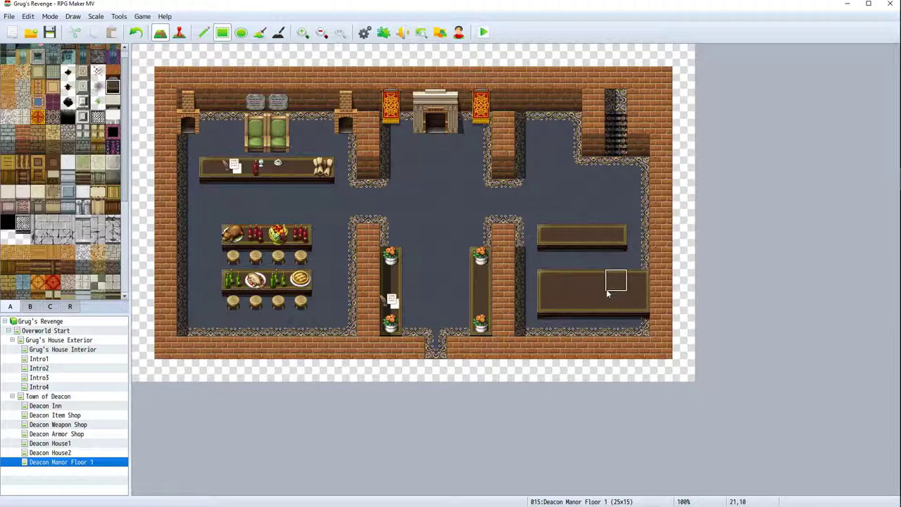
{"action": "key", "text": "ctrl+z"}
{"action": "key", "text": "ctrl+z"}
{"action": "key", "text": "ctrl+z"}
Draw a table four tiles wide and one tile deep in the southern part of the east room
{"action": "left_click", "coordinate": [553, 284]}
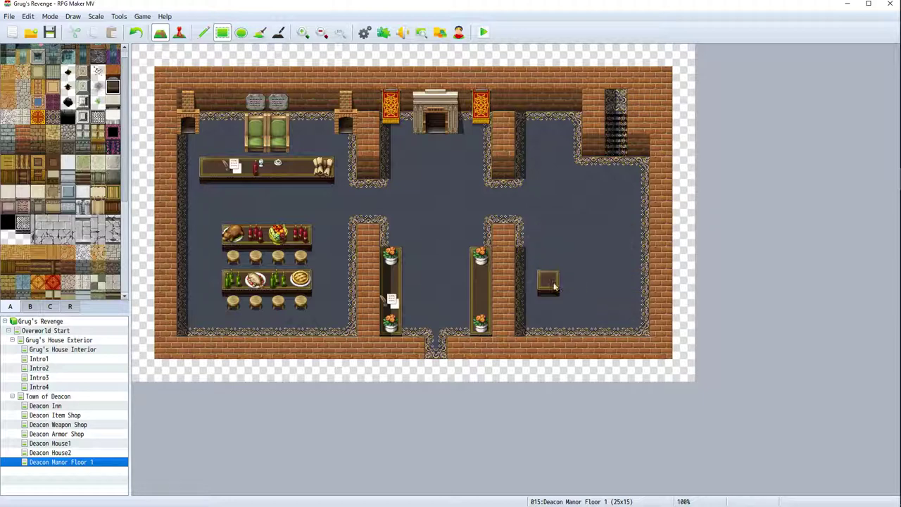
{"action": "left_click_drag", "start_coordinate": [553, 285], "coordinate": [605, 288]}
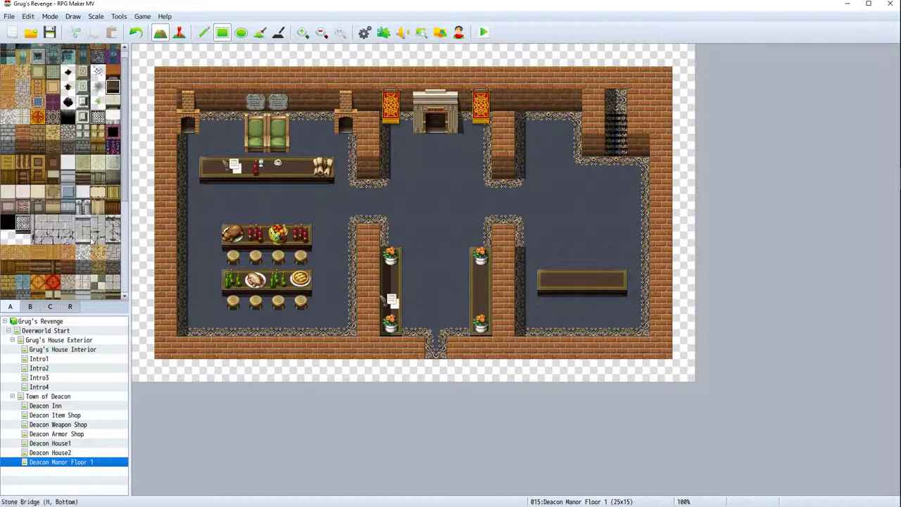
Try a green-cushioned chair directly below the east room's table, and remove it again
{"action": "left_click", "coordinate": [30, 307]}
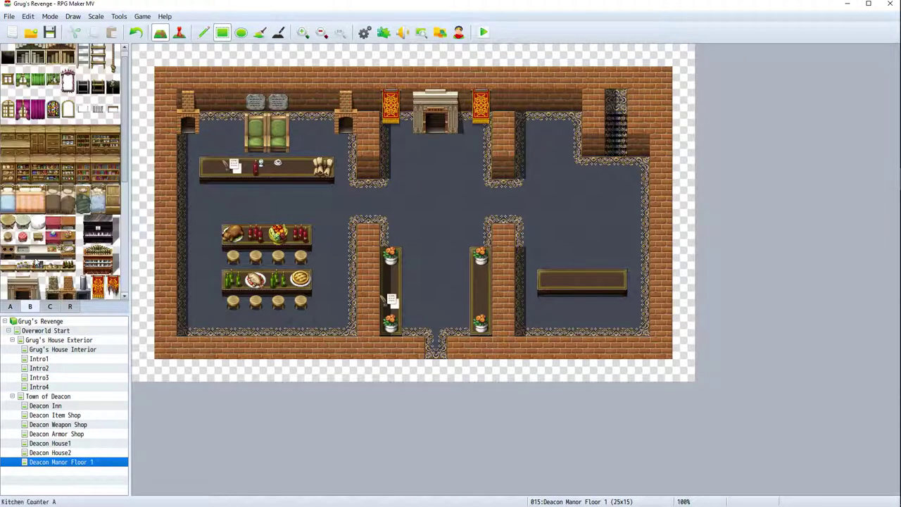
{"action": "scroll", "coordinate": [48, 270], "scroll_direction": "down", "scroll_amount": 5}
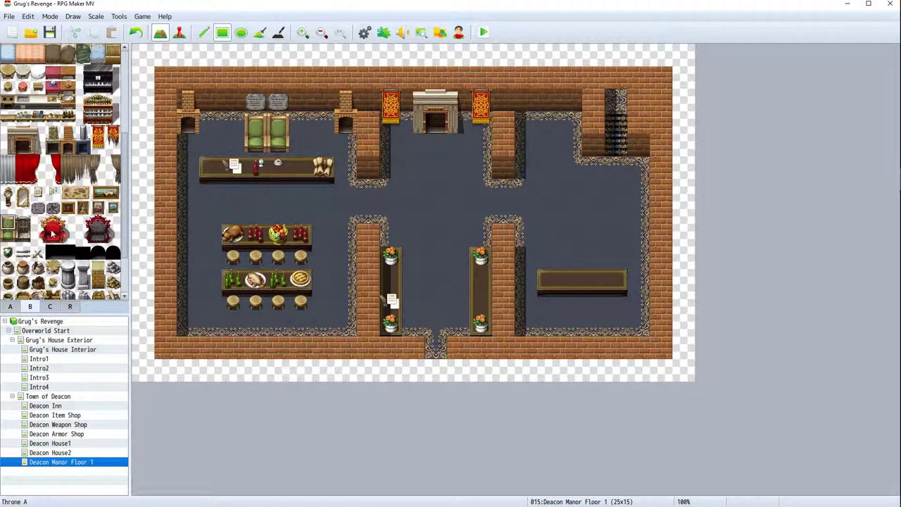
{"action": "left_click", "coordinate": [591, 310]}
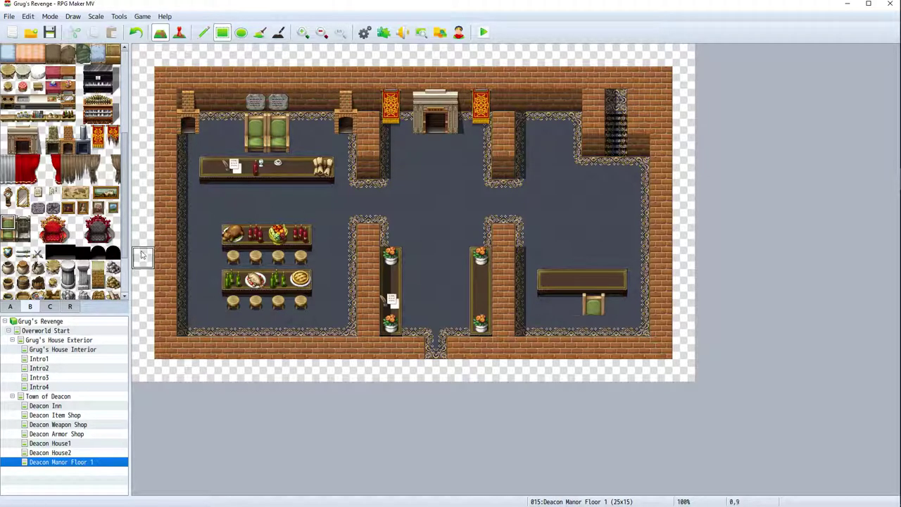
{"action": "scroll", "coordinate": [29, 260], "scroll_direction": "down", "scroll_amount": 3}
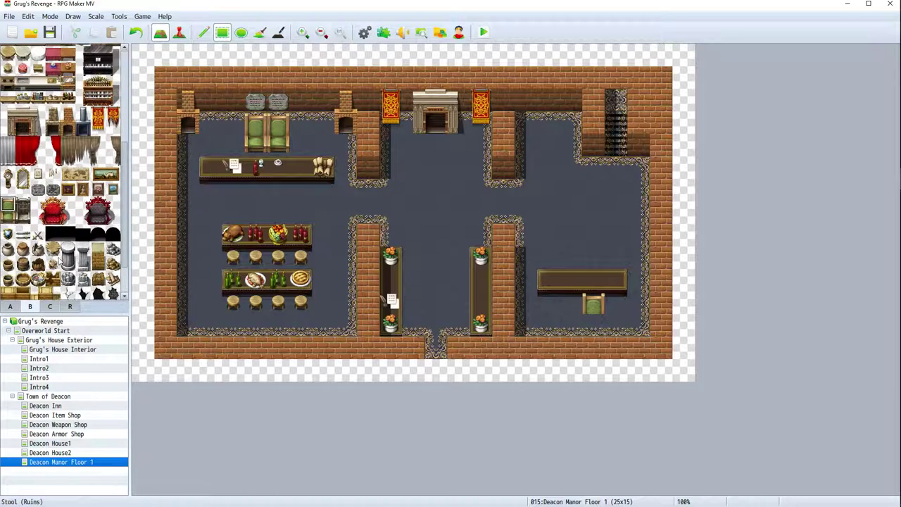
{"action": "scroll", "coordinate": [62, 260], "scroll_direction": "up", "scroll_amount": 3}
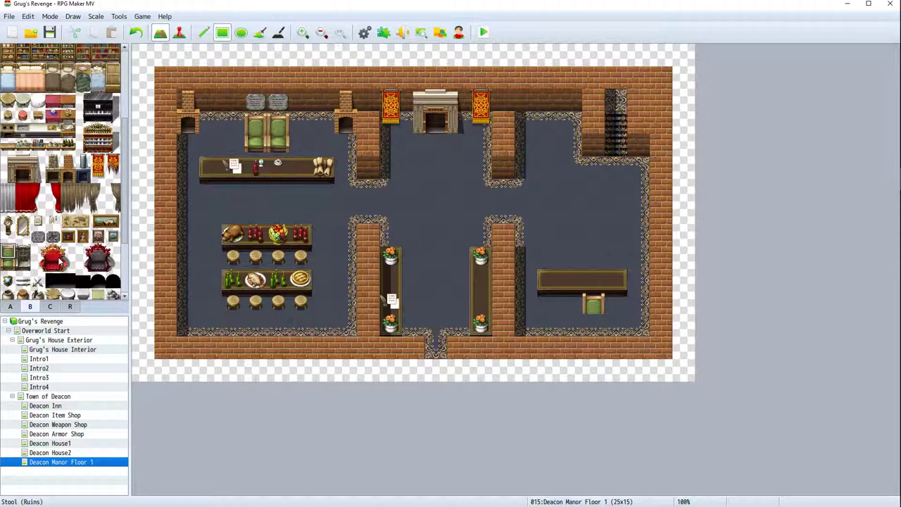
{"action": "left_click", "coordinate": [594, 305]}
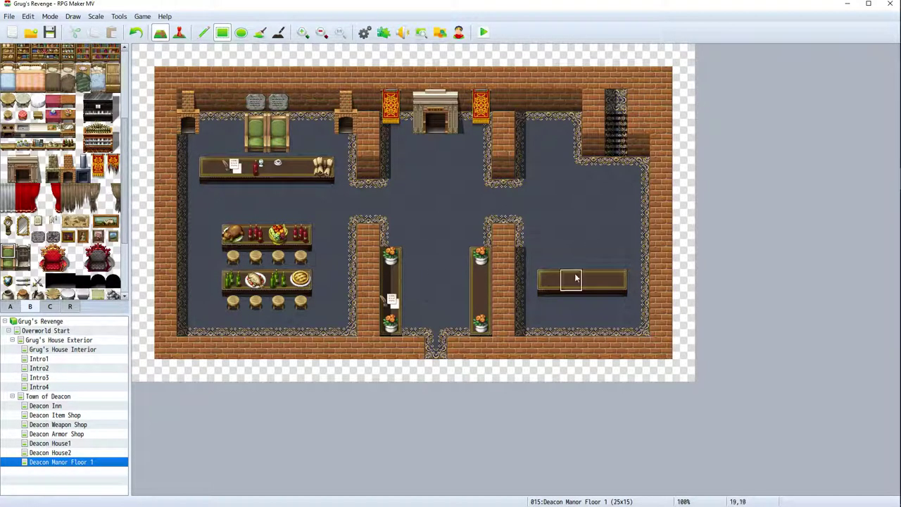
Shorten the east room's table to two tiles by painting floor over its westernmost and easternmost tiles
{"action": "scroll", "coordinate": [14, 205], "scroll_direction": "up", "scroll_amount": 3}
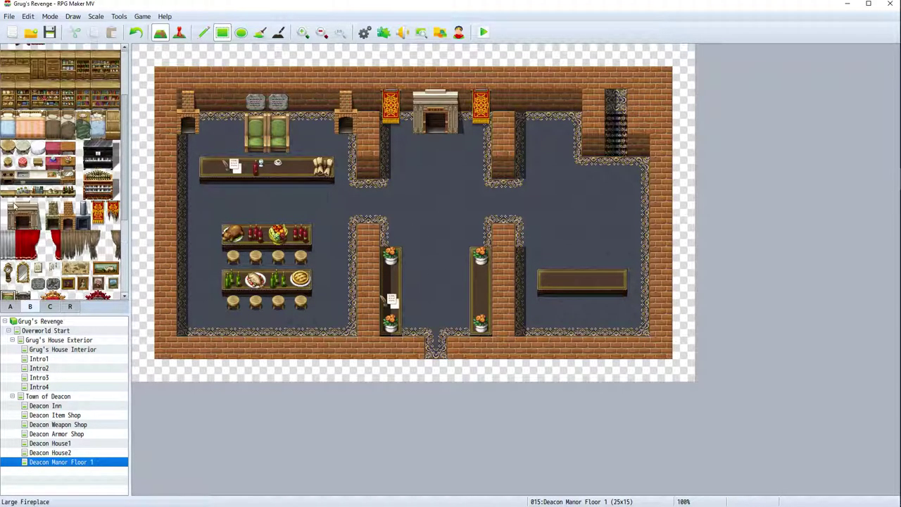
{"action": "scroll", "coordinate": [14, 205], "scroll_direction": "up", "scroll_amount": 4}
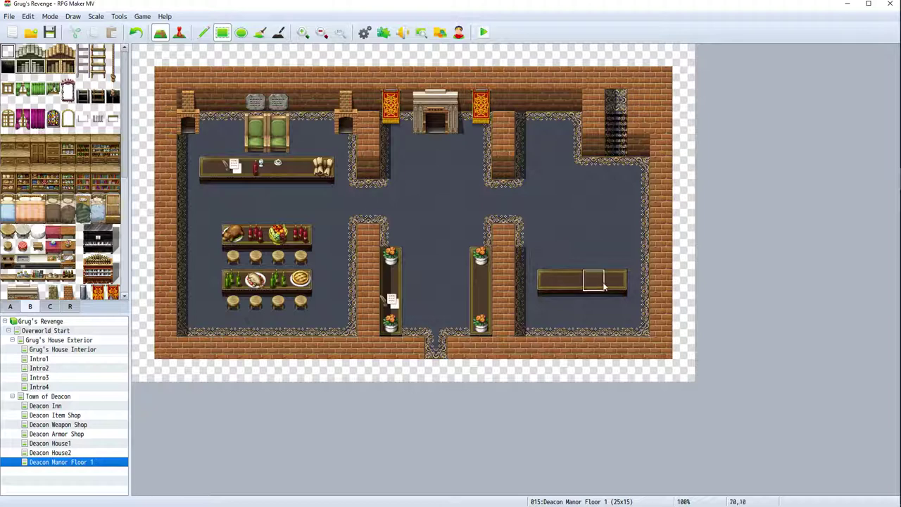
{"action": "left_click", "coordinate": [50, 306]}
{"action": "left_click", "coordinate": [11, 306]}
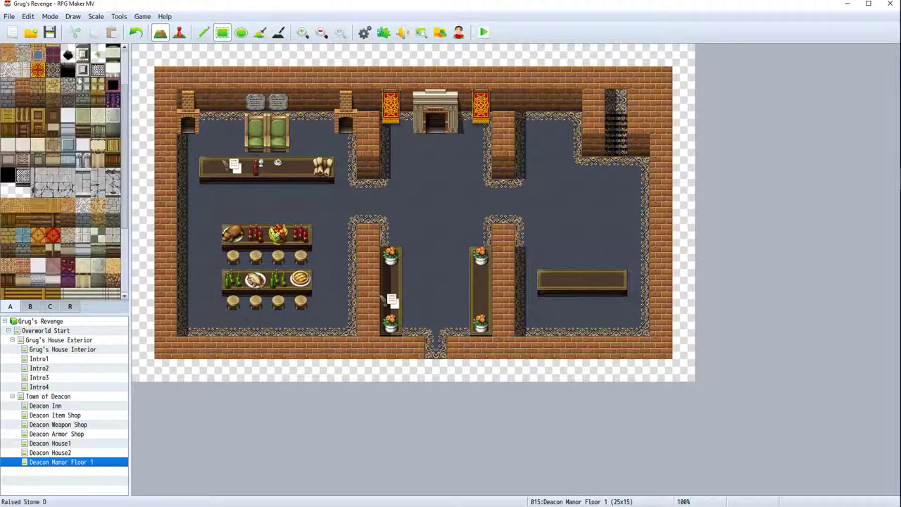
{"action": "scroll", "coordinate": [60, 144], "scroll_direction": "up", "scroll_amount": 3}
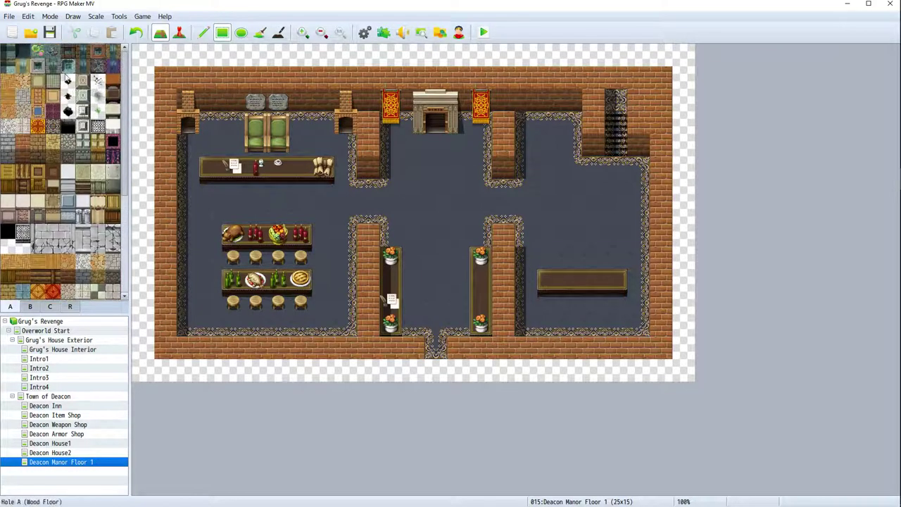
{"action": "left_click", "coordinate": [53, 127]}
{"action": "left_click", "coordinate": [548, 283]}
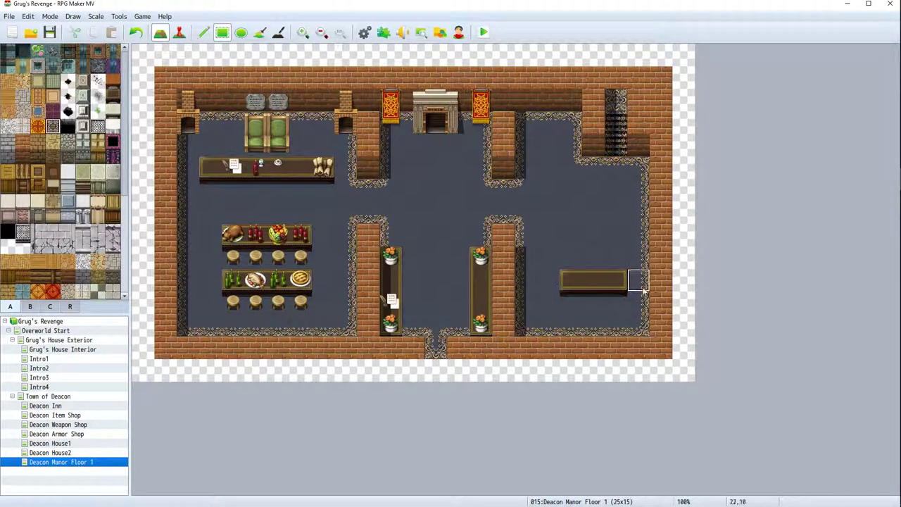
{"action": "left_click", "coordinate": [616, 283]}
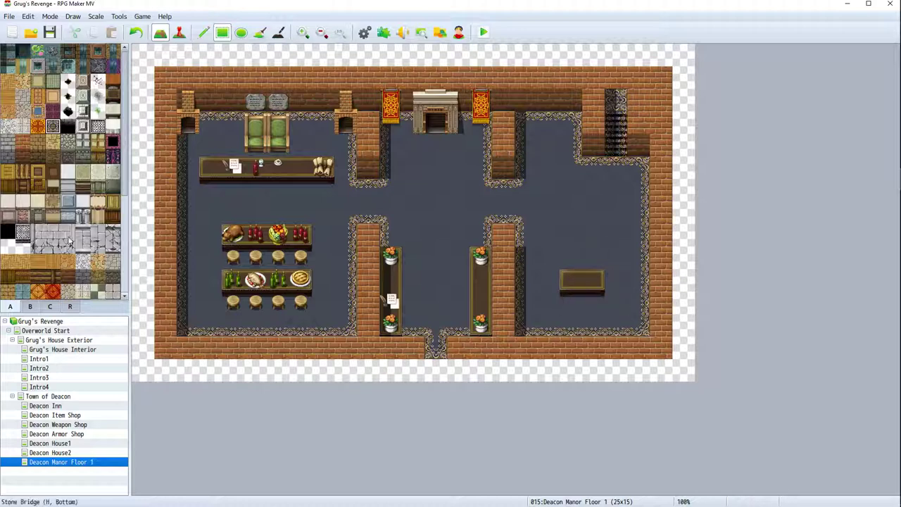
{"action": "left_click", "coordinate": [582, 304]}
Set an open book on the table's western tile and a pint mug with an ale bottle on its eastern tile
{"action": "left_click", "coordinate": [29, 307]}
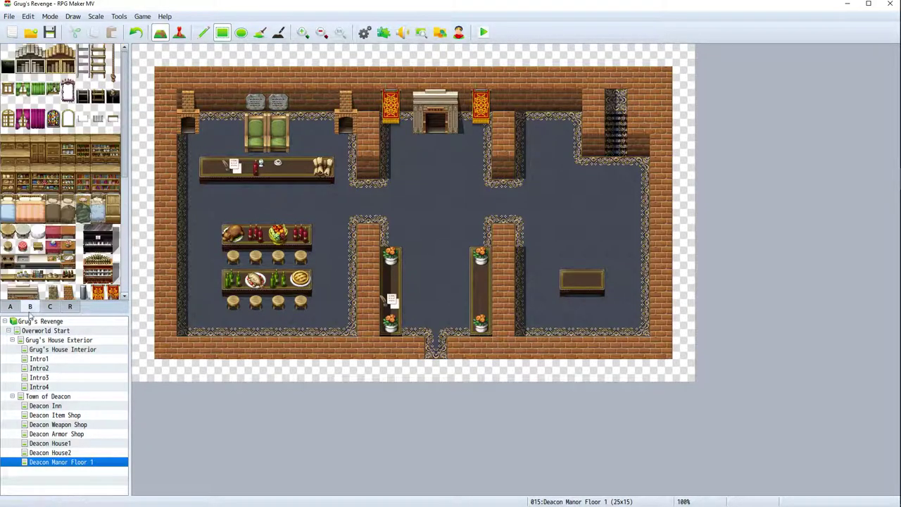
{"action": "left_click", "coordinate": [50, 307]}
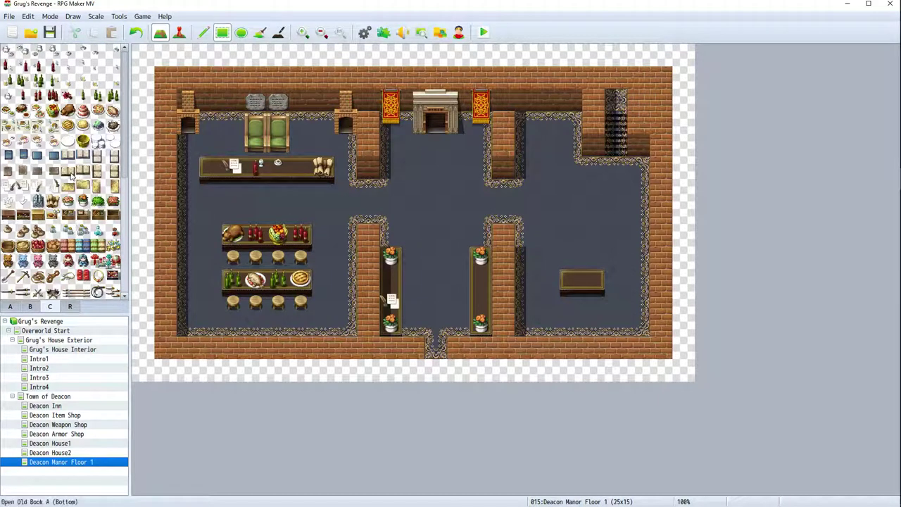
{"action": "left_click", "coordinate": [572, 281]}
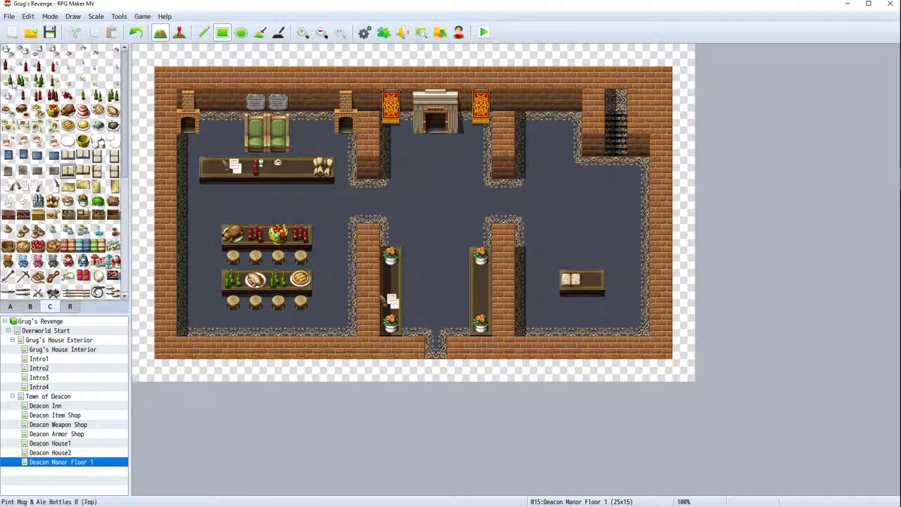
{"action": "left_click", "coordinate": [10, 81]}
{"action": "left_click", "coordinate": [595, 281]}
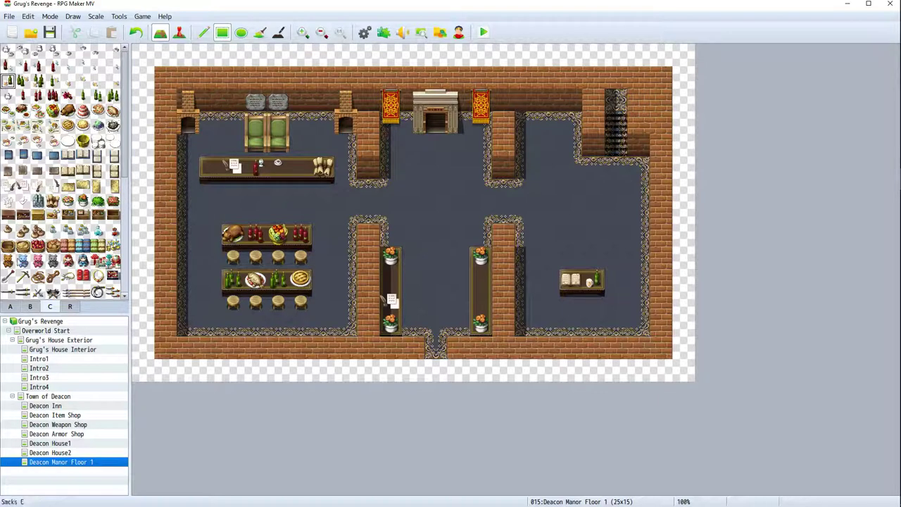
Extend the east room's table westward by two tiles so it reaches the partition wall
{"action": "left_click", "coordinate": [11, 306]}
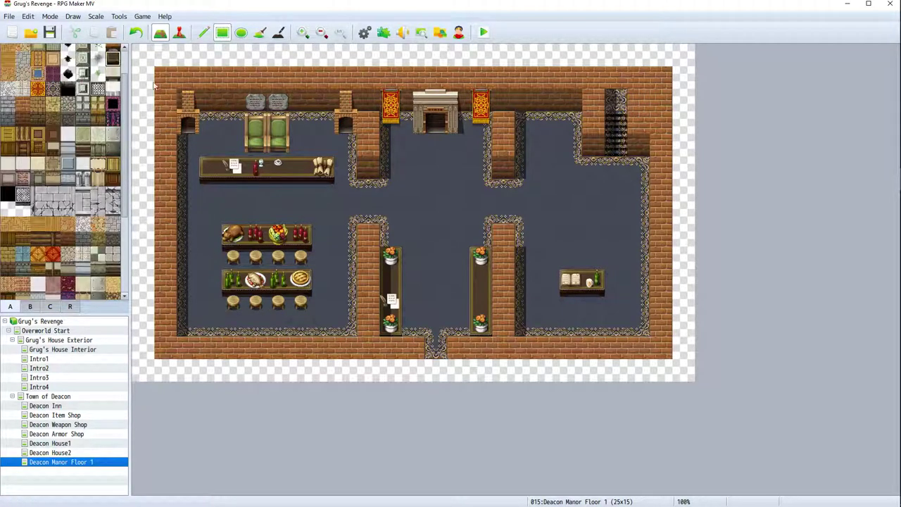
{"action": "left_click", "coordinate": [550, 283]}
{"action": "left_click", "coordinate": [529, 284]}
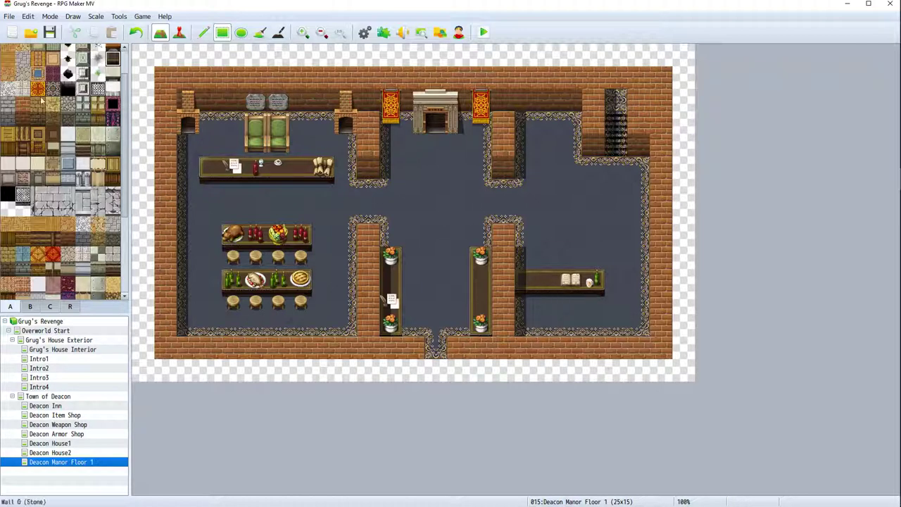
Place a round wooden stool directly below the open book on the east room's table
{"action": "scroll", "coordinate": [99, 134], "scroll_direction": "up", "scroll_amount": 1}
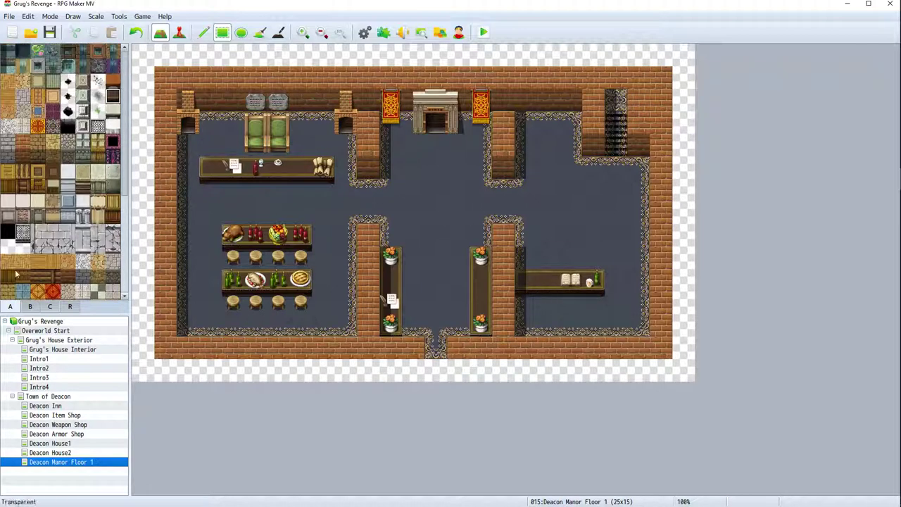
{"action": "left_click", "coordinate": [30, 307]}
{"action": "left_click", "coordinate": [9, 246]}
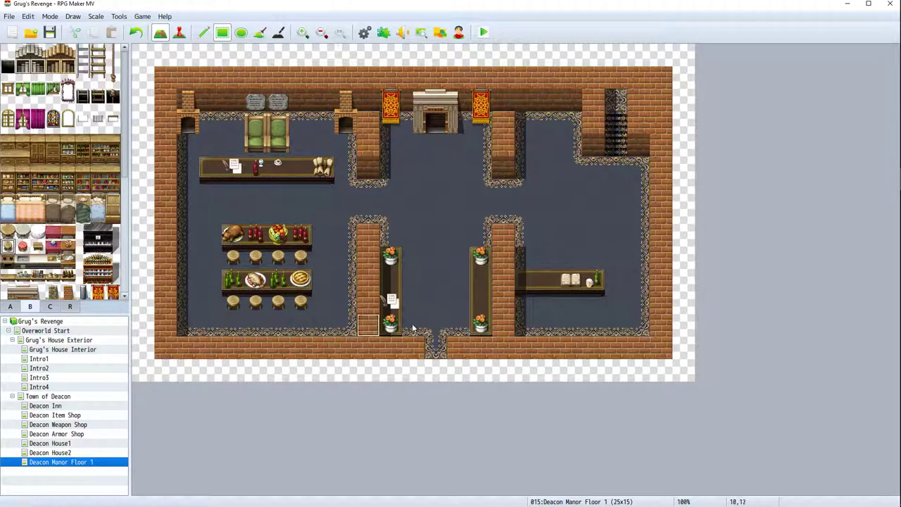
{"action": "left_click", "coordinate": [571, 301]}
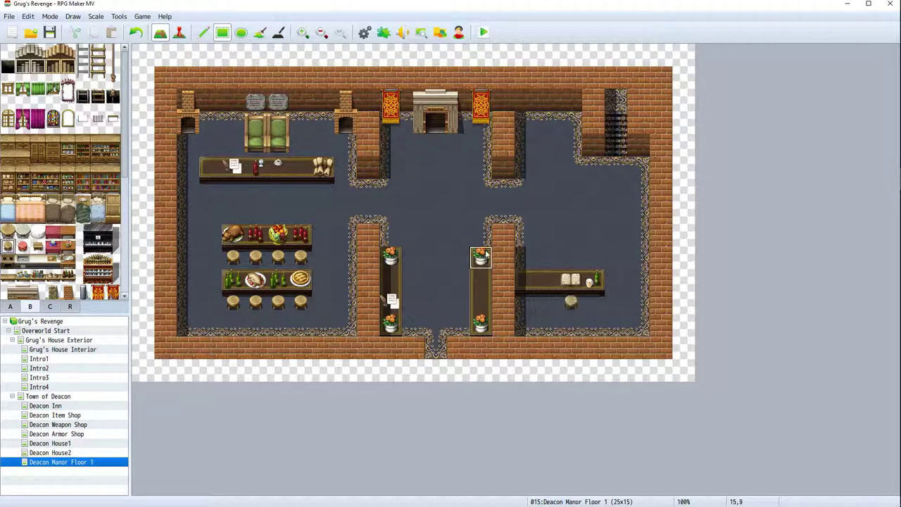
Place a cluster of small sacks on the westernmost tile of the east room's table
{"action": "left_click", "coordinate": [50, 307]}
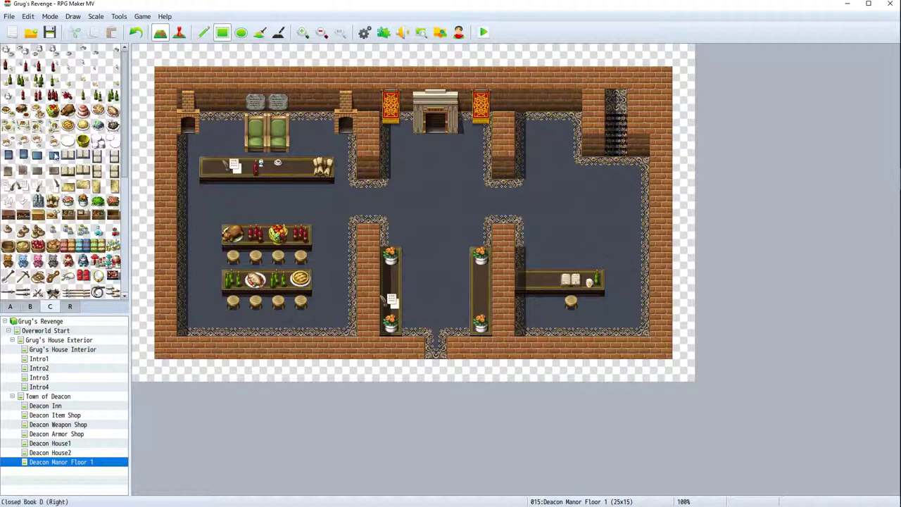
{"action": "scroll", "coordinate": [105, 191], "scroll_direction": "down", "scroll_amount": 4}
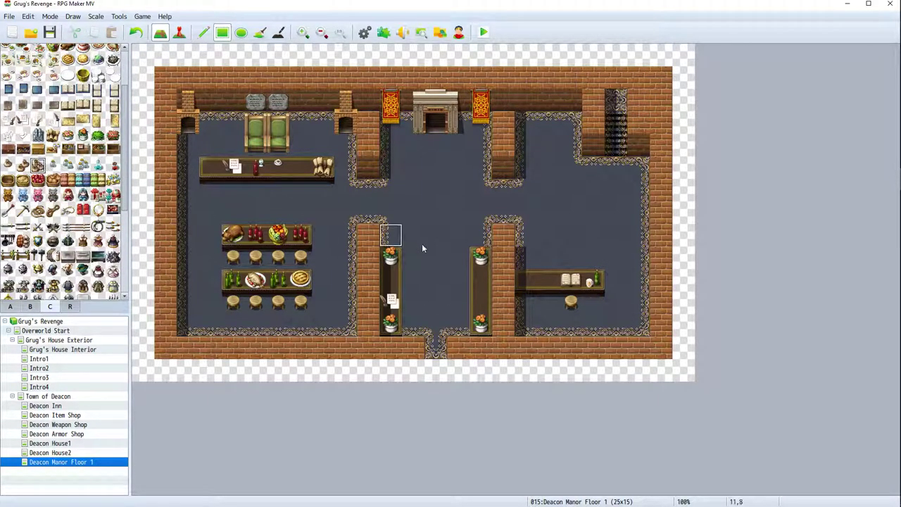
{"action": "left_click", "coordinate": [528, 280]}
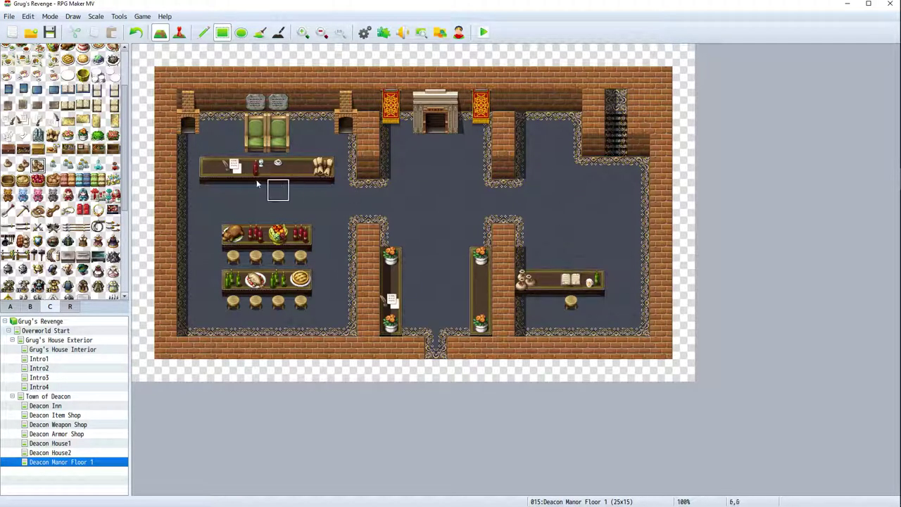
Hang crossed axes at both ends of the east room's north wall, and paint brick over the dark wall sections above the room partitions
{"action": "left_click", "coordinate": [53, 227]}
{"action": "left_click", "coordinate": [525, 102]}
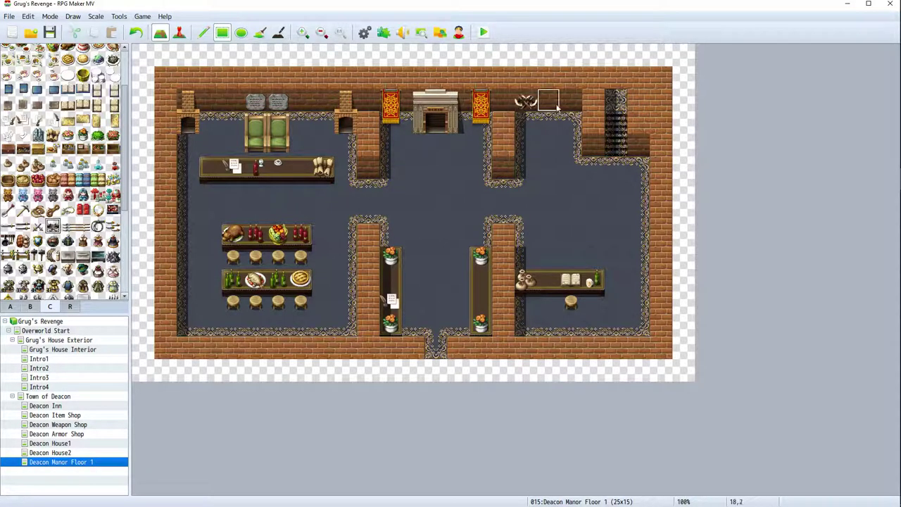
{"action": "left_click", "coordinate": [570, 102]}
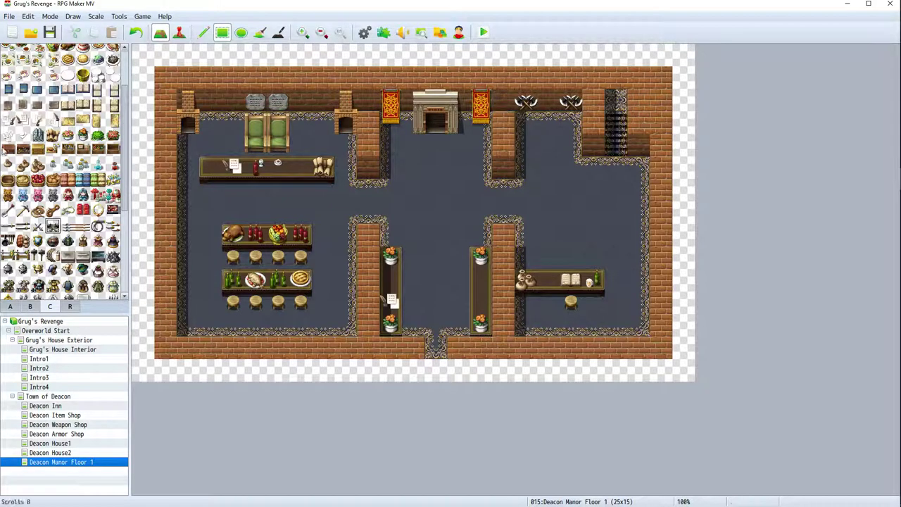
{"action": "left_click", "coordinate": [7, 308]}
{"action": "left_click", "coordinate": [23, 140]}
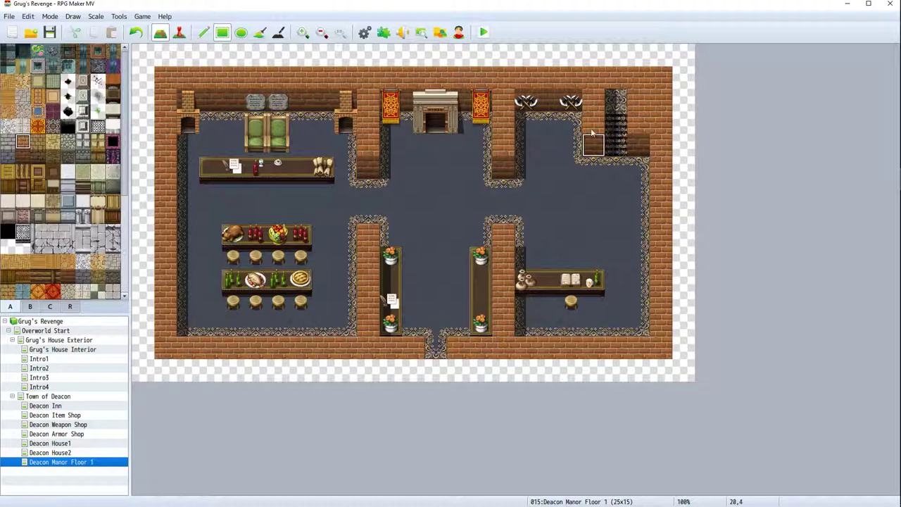
Hang a round shield between the two pairs of crossed axes on the east room's north wall
{"action": "left_click", "coordinate": [50, 307]}
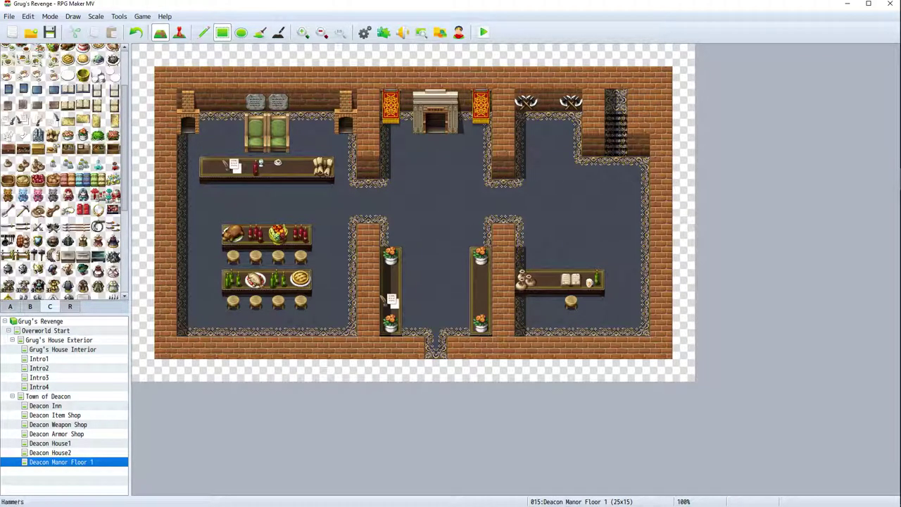
{"action": "left_click", "coordinate": [52, 242]}
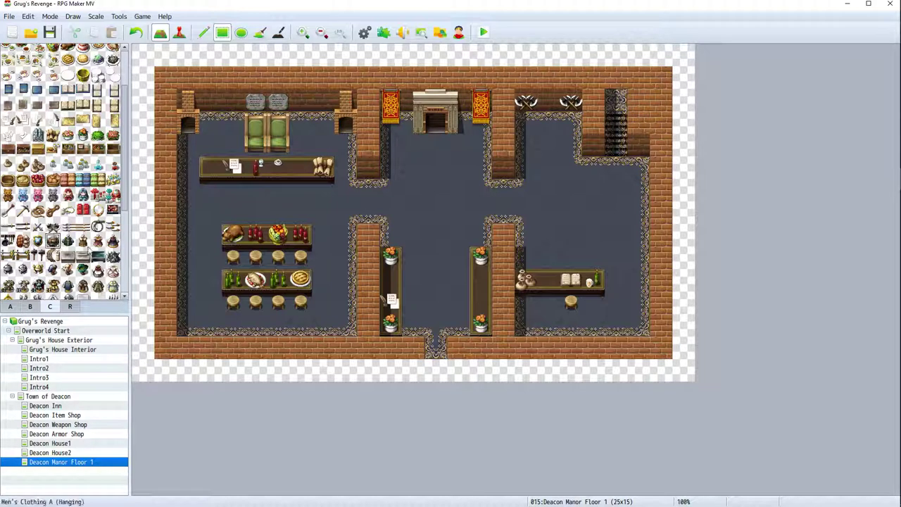
{"action": "left_click", "coordinate": [550, 100]}
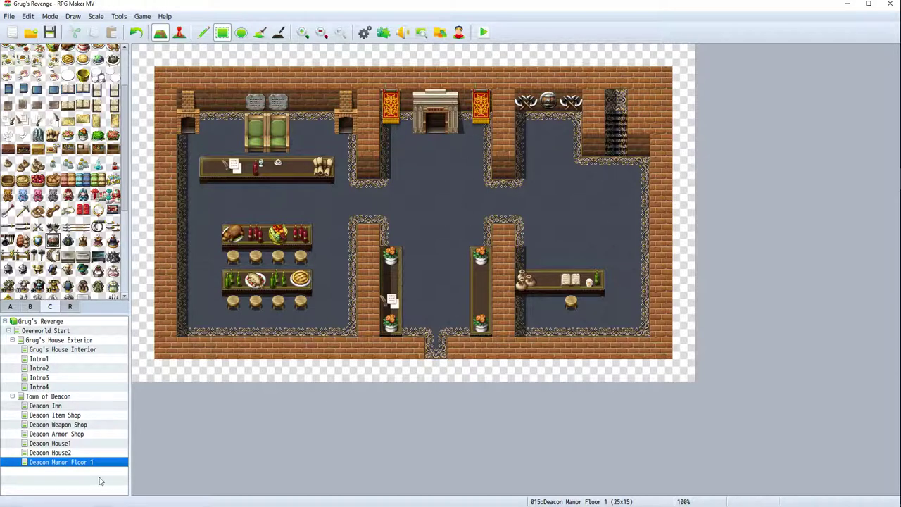
{"action": "key", "text": "alt+Tab"}
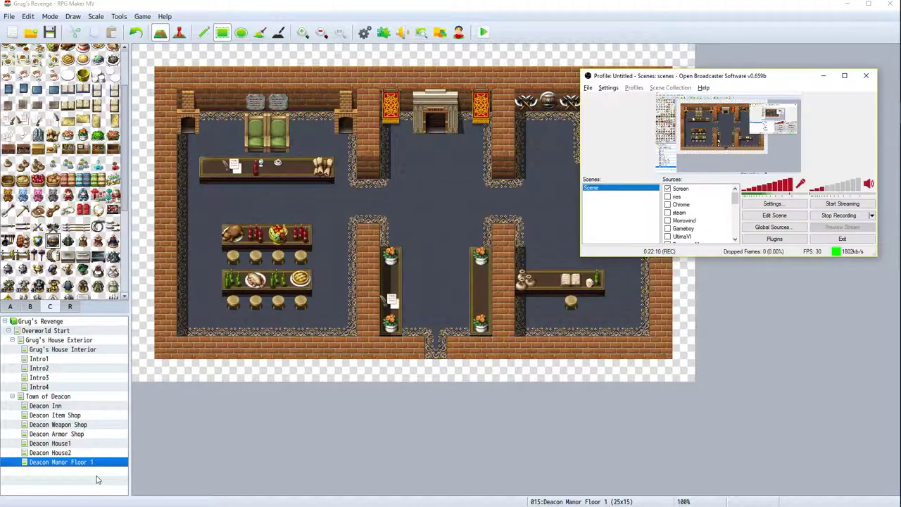
{"action": "key", "text": "alt+Tab"}
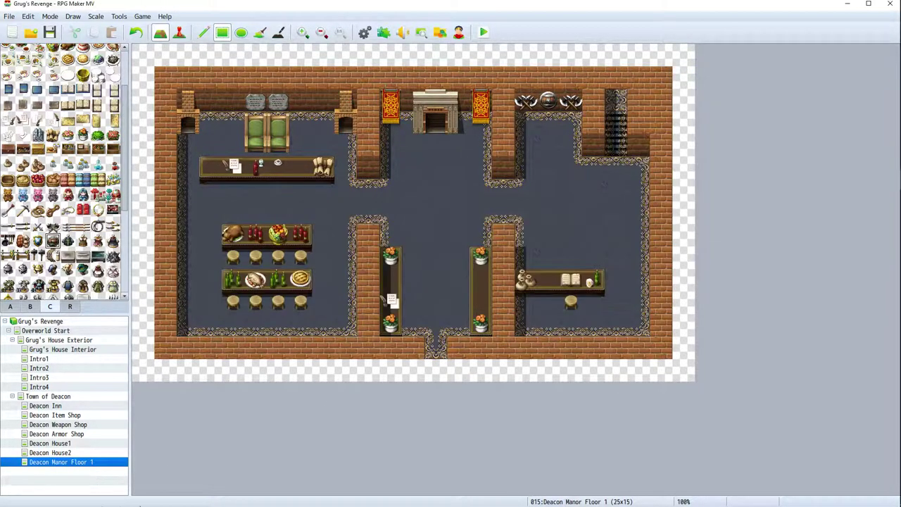
Examine the manor's exterior on the Town of Deacon map, and return to the Deacon Manor Floor 1 map
{"action": "left_click", "coordinate": [66, 398]}
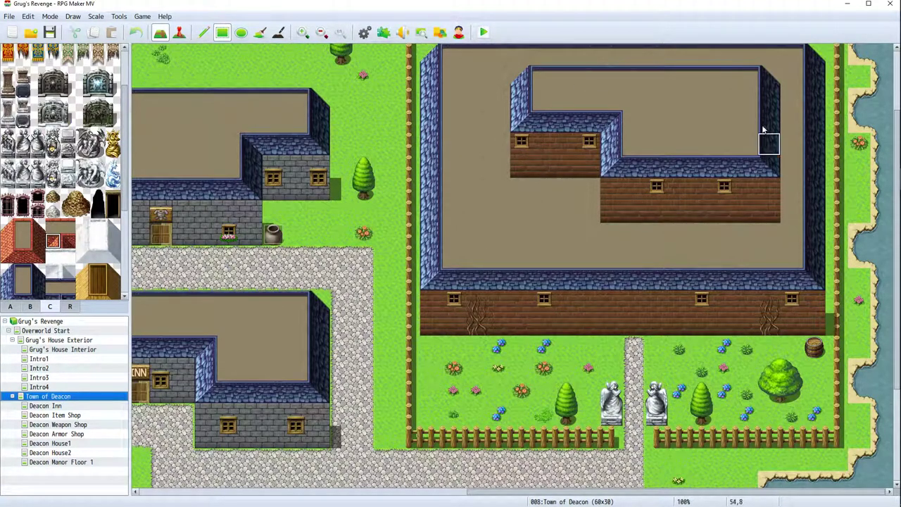
{"action": "left_click", "coordinate": [60, 462]}
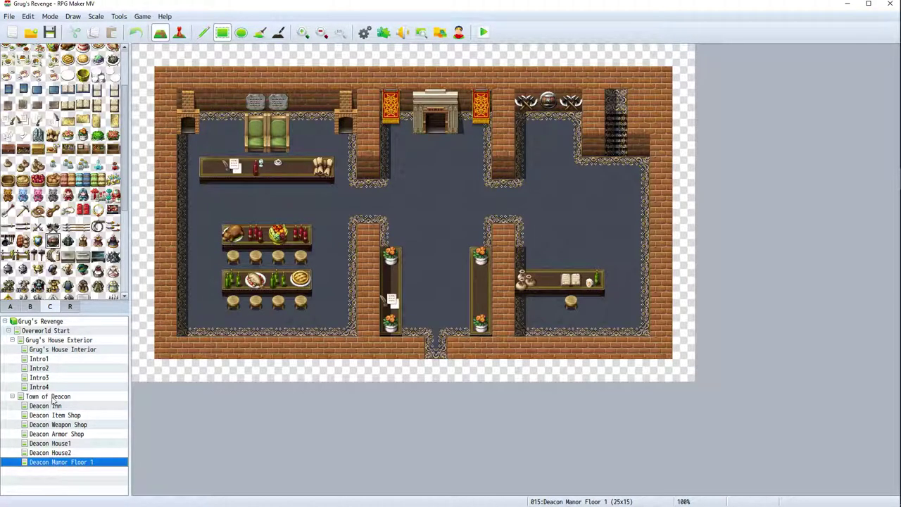
Create a map named Deacon Manor Floor 2 under Deacon Manor Floor 1, using the 0003 Inside tileset
{"action": "right_click", "coordinate": [60, 477]}
{"action": "left_click", "coordinate": [112, 419]}
{"action": "left_click", "coordinate": [317, 172]}
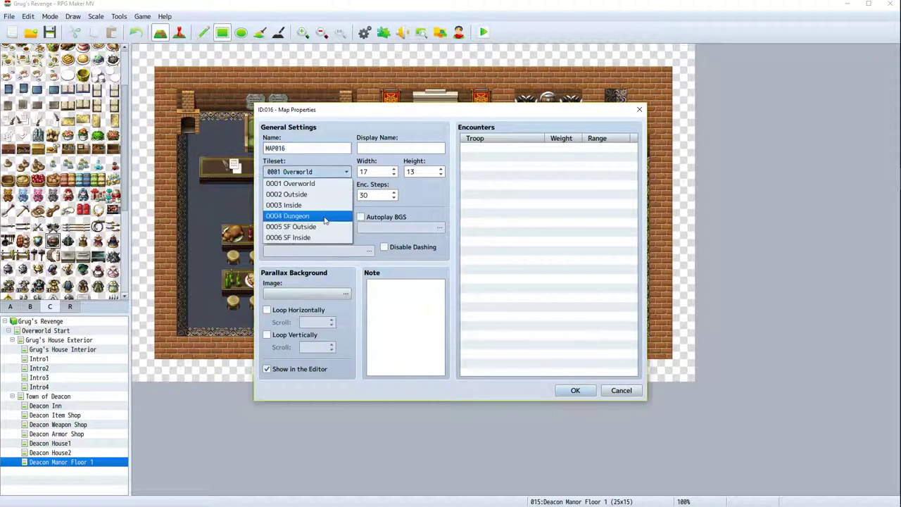
{"action": "left_click", "coordinate": [320, 191]}
{"action": "double_click", "coordinate": [306, 149]}
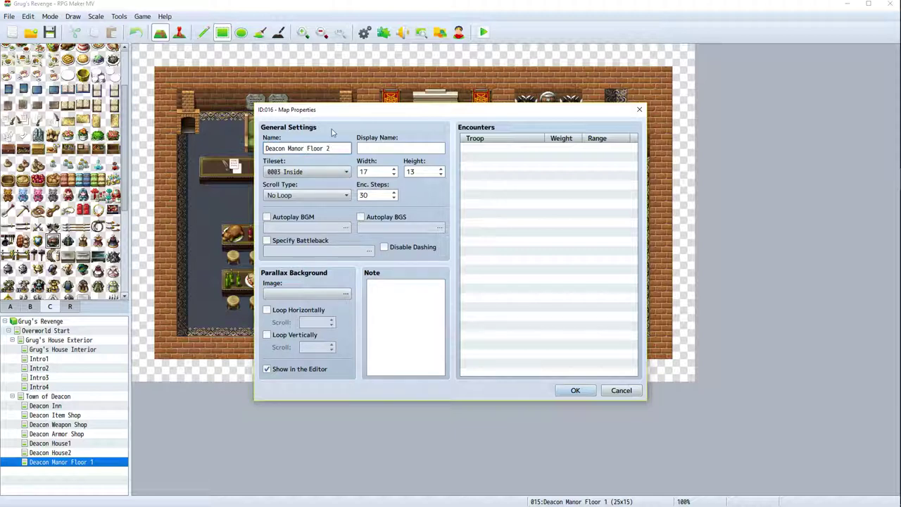
{"action": "left_click", "coordinate": [576, 390]}
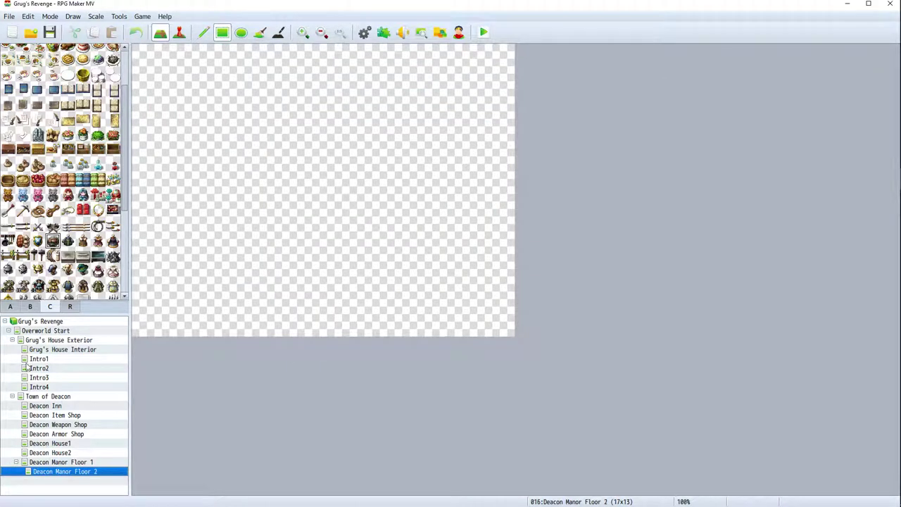
Outline an L-shaped room in the map's southeast area with Wall B (Brick) top tiles, one tile thick
{"action": "left_click", "coordinate": [10, 307]}
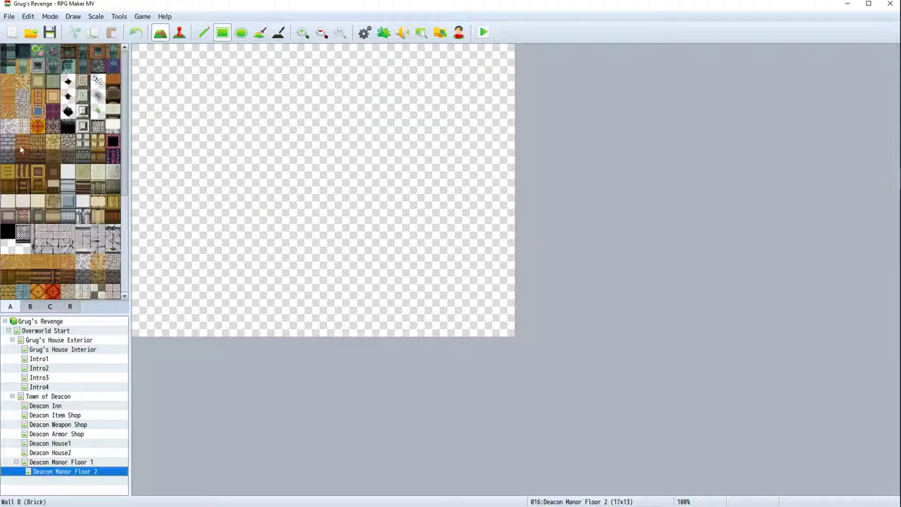
{"action": "left_click", "coordinate": [22, 151]}
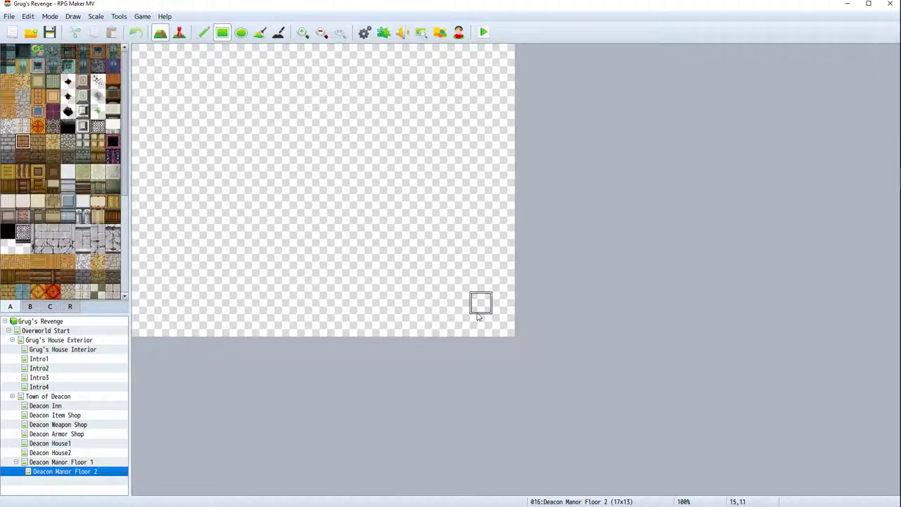
{"action": "mouse_move", "coordinate": [501, 323]}
{"action": "left_mouse_down"}
{"action": "mouse_move", "coordinate": [507, 180]}
{"action": "mouse_move", "coordinate": [488, 147]}
{"action": "mouse_move", "coordinate": [415, 153]}
{"action": "mouse_move", "coordinate": [502, 145]}
{"action": "mouse_move", "coordinate": [210, 147]}
{"action": "mouse_move", "coordinate": [211, 218]}
{"action": "mouse_move", "coordinate": [243, 238]}
{"action": "mouse_move", "coordinate": [337, 235]}
{"action": "mouse_move", "coordinate": [345, 323]}
{"action": "mouse_move", "coordinate": [483, 327]}
{"action": "left_mouse_up"}
{"action": "left_click", "coordinate": [203, 32]}
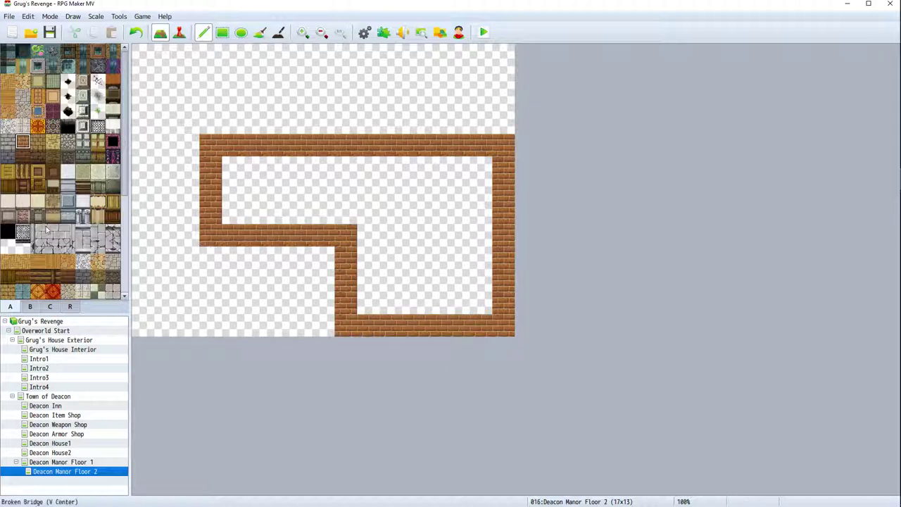
Paint the dark brick wall face inside the north wall and outside beneath the west wing's south wall
{"action": "left_click", "coordinate": [23, 156]}
{"action": "left_click_drag", "start_coordinate": [231, 167], "coordinate": [483, 170]}
{"action": "left_click_drag", "start_coordinate": [211, 257], "coordinate": [326, 257]}
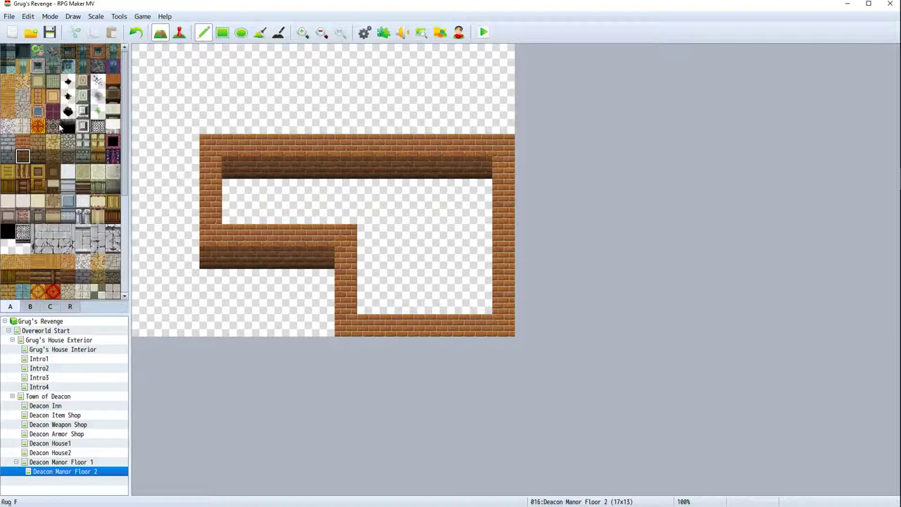
Fill the whole L-shaped room with the Rug F floor, covering the west wing and the southeast area
{"action": "left_click", "coordinate": [54, 126]}
{"action": "mouse_move", "coordinate": [233, 190]}
{"action": "left_mouse_down"}
{"action": "mouse_move", "coordinate": [266, 210]}
{"action": "mouse_move", "coordinate": [245, 214]}
{"action": "mouse_move", "coordinate": [253, 201]}
{"action": "mouse_move", "coordinate": [374, 196]}
{"action": "mouse_move", "coordinate": [361, 207]}
{"action": "mouse_move", "coordinate": [270, 207]}
{"action": "mouse_move", "coordinate": [406, 209]}
{"action": "mouse_move", "coordinate": [386, 198]}
{"action": "mouse_move", "coordinate": [483, 200]}
{"action": "mouse_move", "coordinate": [483, 223]}
{"action": "mouse_move", "coordinate": [435, 211]}
{"action": "left_mouse_up"}
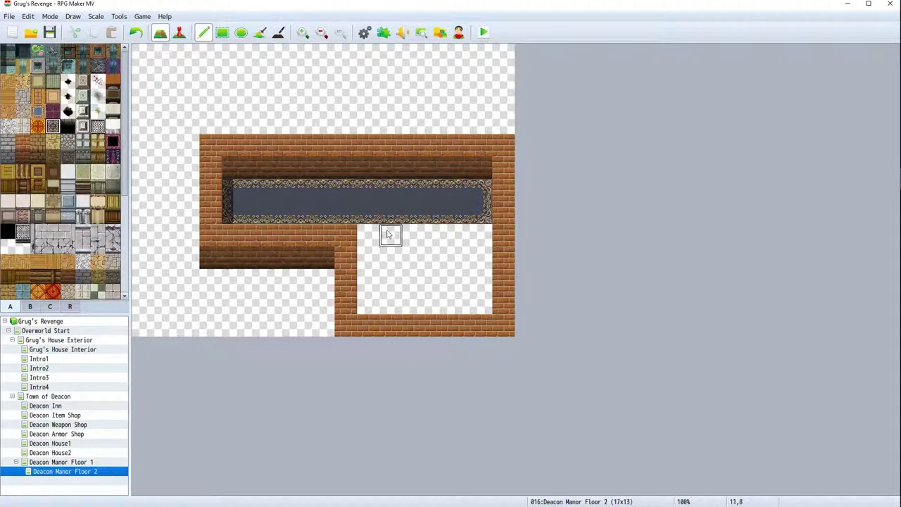
{"action": "mouse_move", "coordinate": [369, 233]}
{"action": "left_mouse_down"}
{"action": "mouse_move", "coordinate": [388, 258]}
{"action": "mouse_move", "coordinate": [369, 281]}
{"action": "mouse_move", "coordinate": [369, 302]}
{"action": "left_mouse_up"}
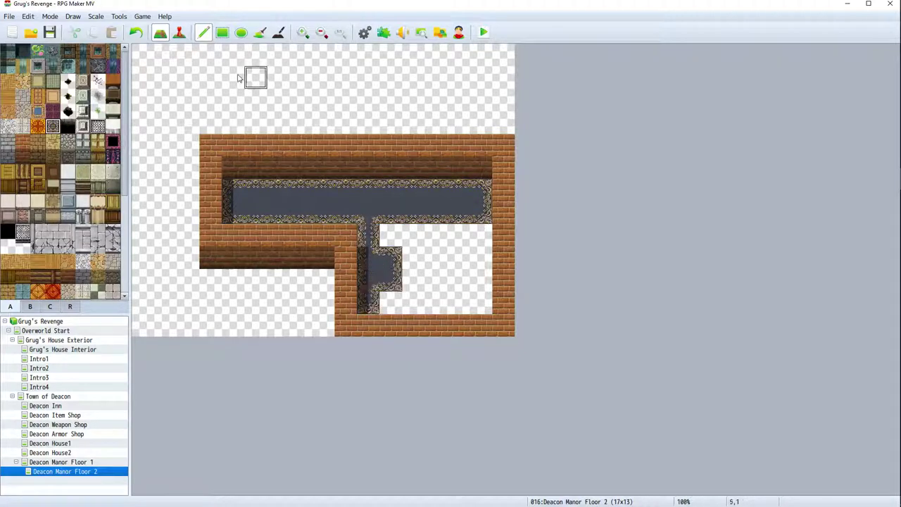
{"action": "left_click", "coordinate": [223, 32]}
{"action": "mouse_move", "coordinate": [366, 237]}
{"action": "left_mouse_down"}
{"action": "mouse_move", "coordinate": [384, 294]}
{"action": "mouse_move", "coordinate": [476, 310]}
{"action": "left_mouse_up"}
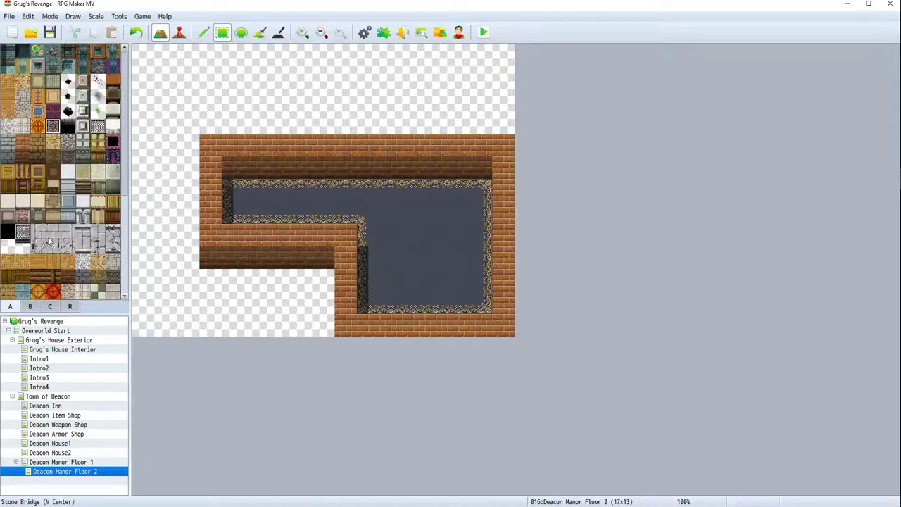
Place a solid black opening on the north wall face, at the second tile from its east end
{"action": "left_click", "coordinate": [30, 307]}
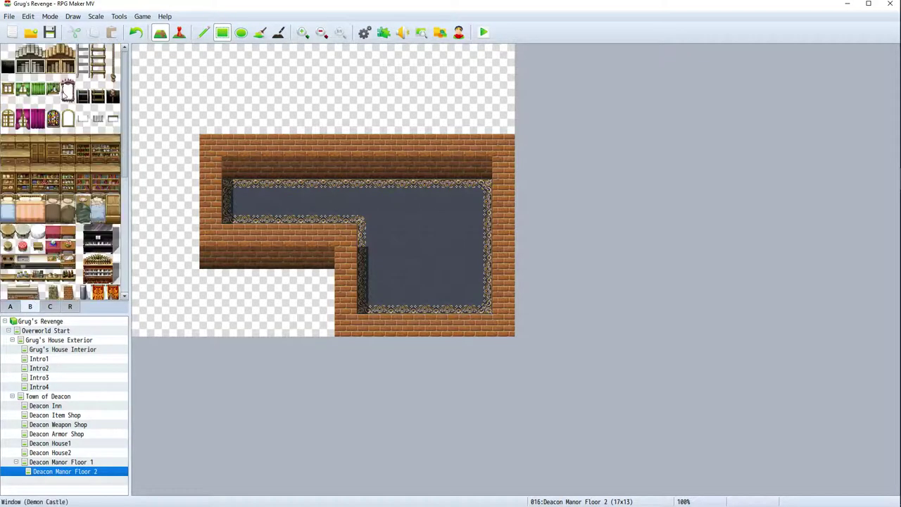
{"action": "scroll", "coordinate": [67, 90], "scroll_direction": "down", "scroll_amount": 6}
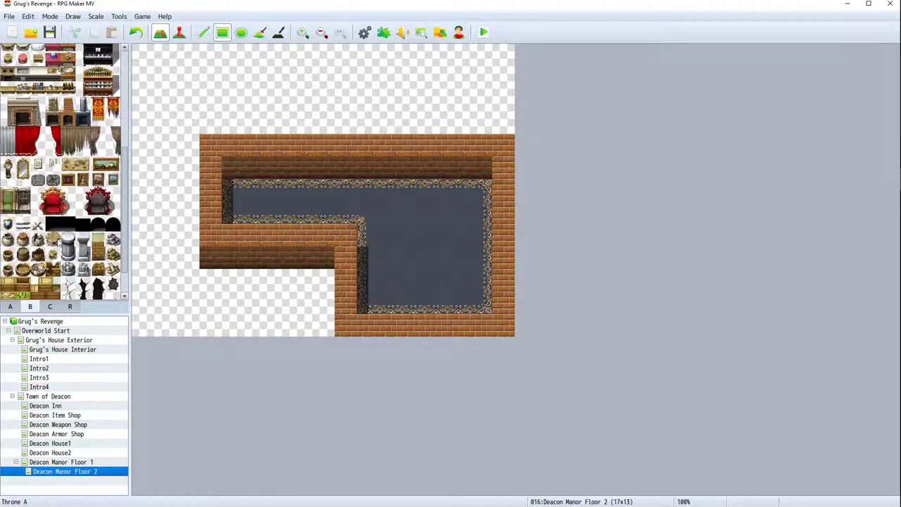
{"action": "scroll", "coordinate": [64, 176], "scroll_direction": "down", "scroll_amount": 1}
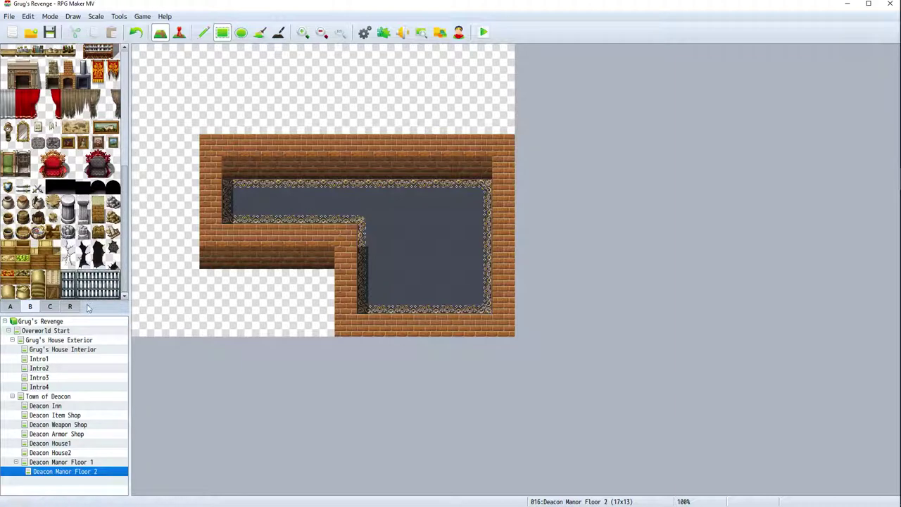
{"action": "left_click", "coordinate": [50, 307]}
{"action": "scroll", "coordinate": [63, 169], "scroll_direction": "down", "scroll_amount": 1}
{"action": "left_click", "coordinate": [11, 307]}
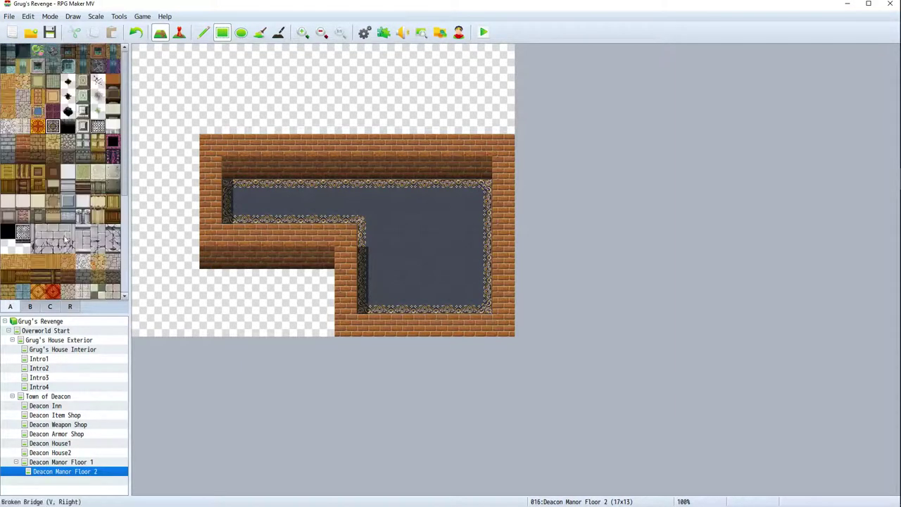
{"action": "scroll", "coordinate": [64, 240], "scroll_direction": "down", "scroll_amount": 3}
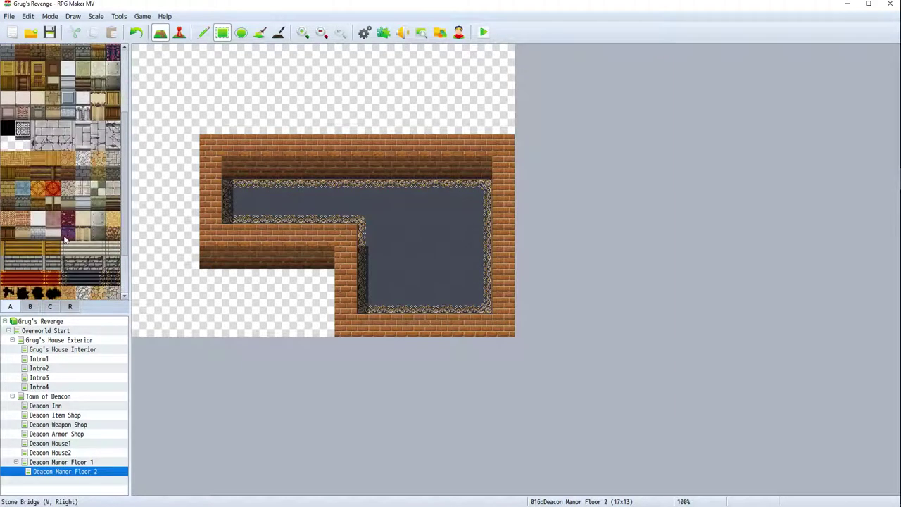
{"action": "scroll", "coordinate": [64, 240], "scroll_direction": "down", "scroll_amount": 1}
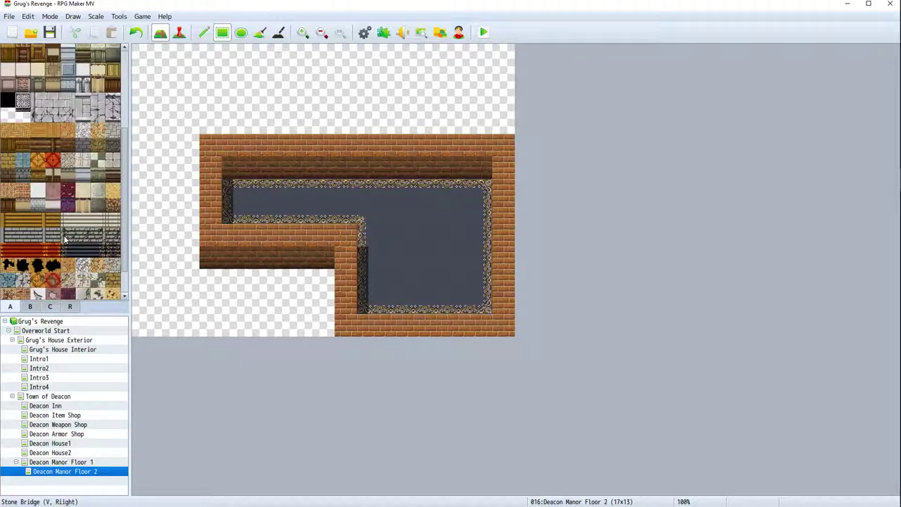
{"action": "scroll", "coordinate": [64, 240], "scroll_direction": "down", "scroll_amount": 1}
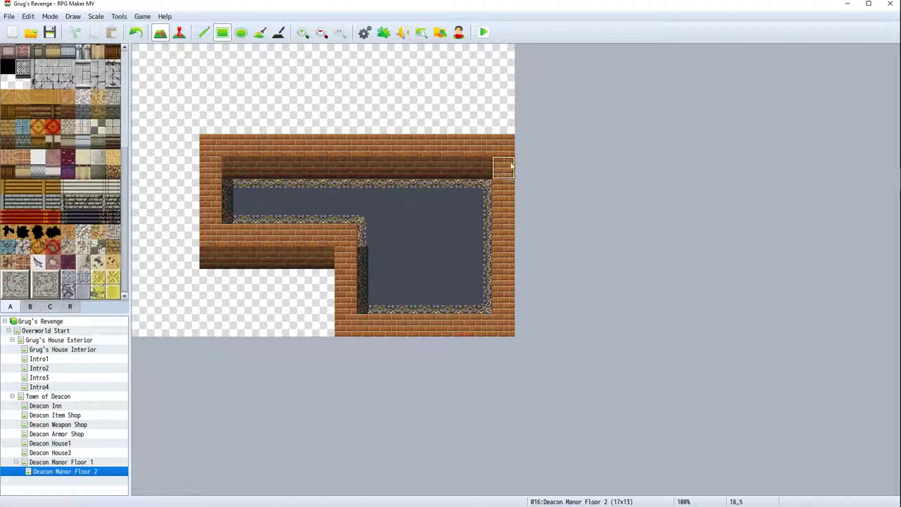
{"action": "scroll", "coordinate": [19, 257], "scroll_direction": "up", "scroll_amount": 5}
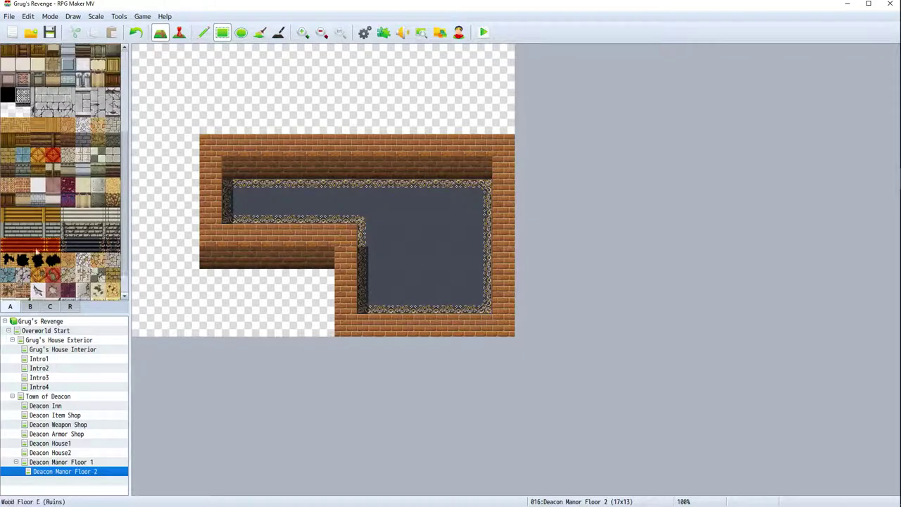
{"action": "left_click", "coordinate": [10, 225]}
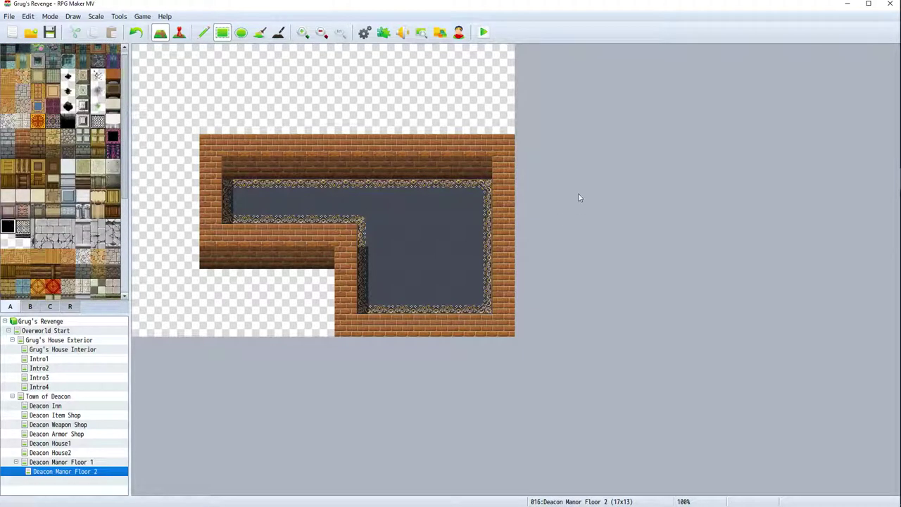
{"action": "left_click", "coordinate": [459, 167]}
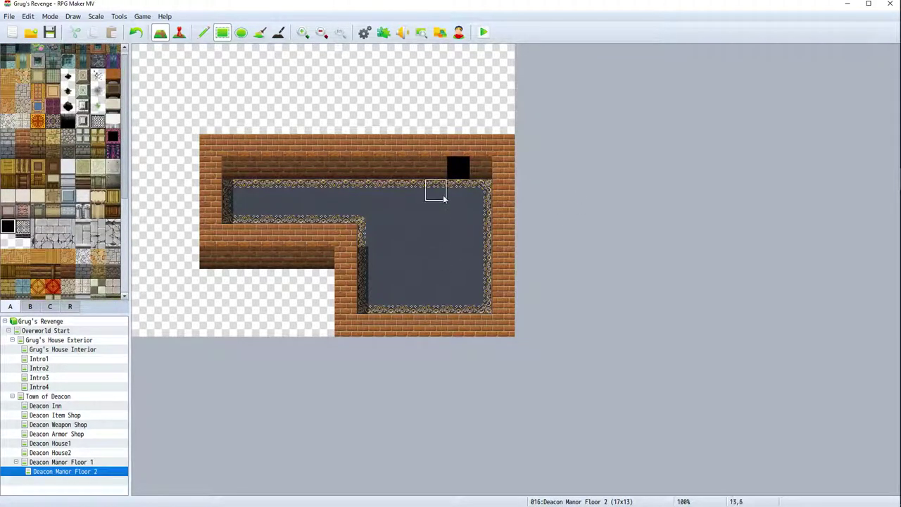
Place both pillow tiles of the pink Large Bed, centred in the southeast area one row above its southernmost floor row
{"action": "scroll", "coordinate": [11, 252], "scroll_direction": "up", "scroll_amount": 1}
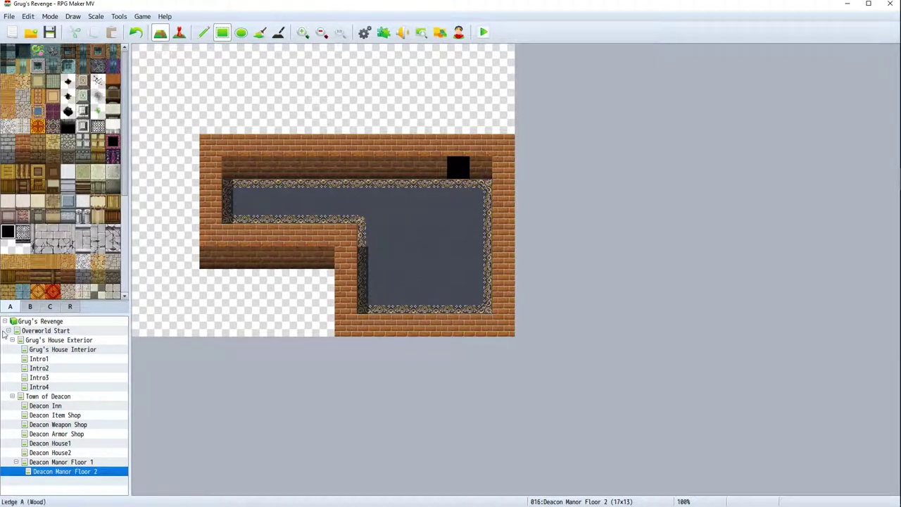
{"action": "left_click", "coordinate": [31, 307]}
{"action": "scroll", "coordinate": [70, 212], "scroll_direction": "down", "scroll_amount": 5}
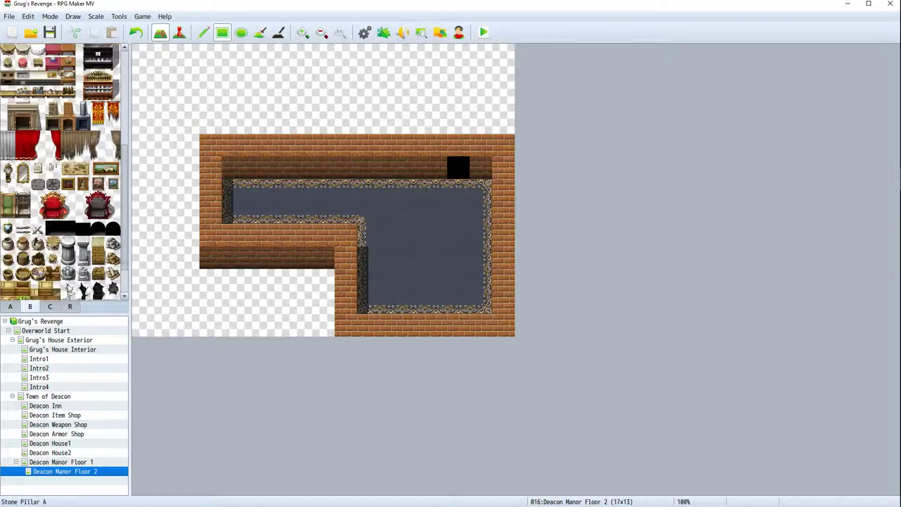
{"action": "scroll", "coordinate": [71, 288], "scroll_direction": "up", "scroll_amount": 1}
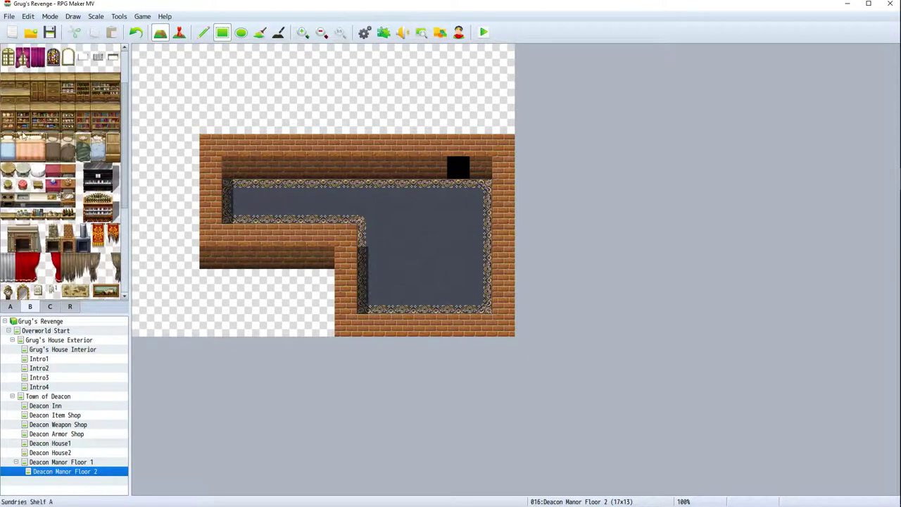
{"action": "left_click_drag", "start_coordinate": [24, 136], "coordinate": [36, 158]}
{"action": "left_click", "coordinate": [54, 145]}
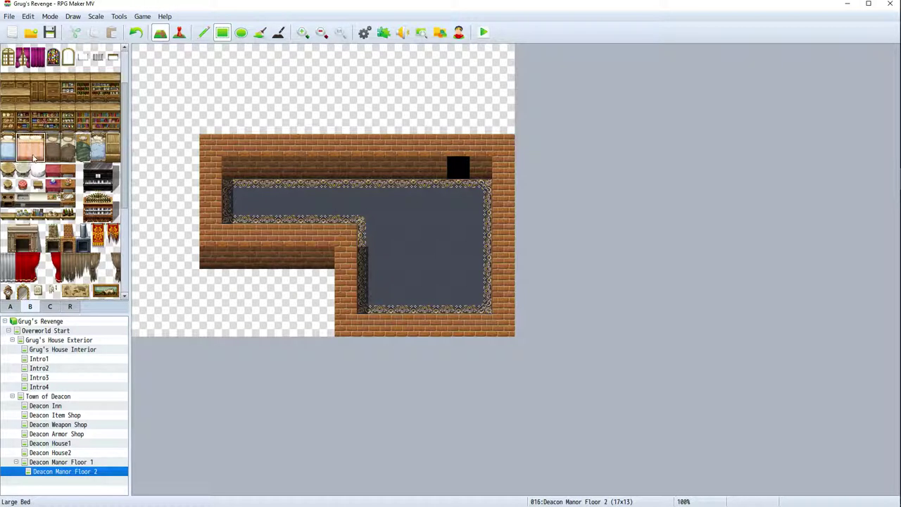
{"action": "left_click", "coordinate": [438, 289]}
{"action": "left_click", "coordinate": [23, 141]}
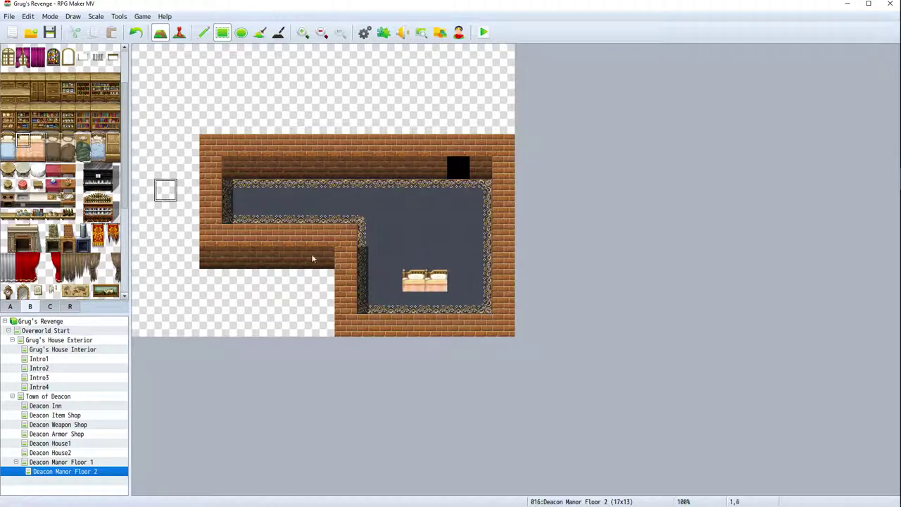
{"action": "right_click", "coordinate": [436, 282]}
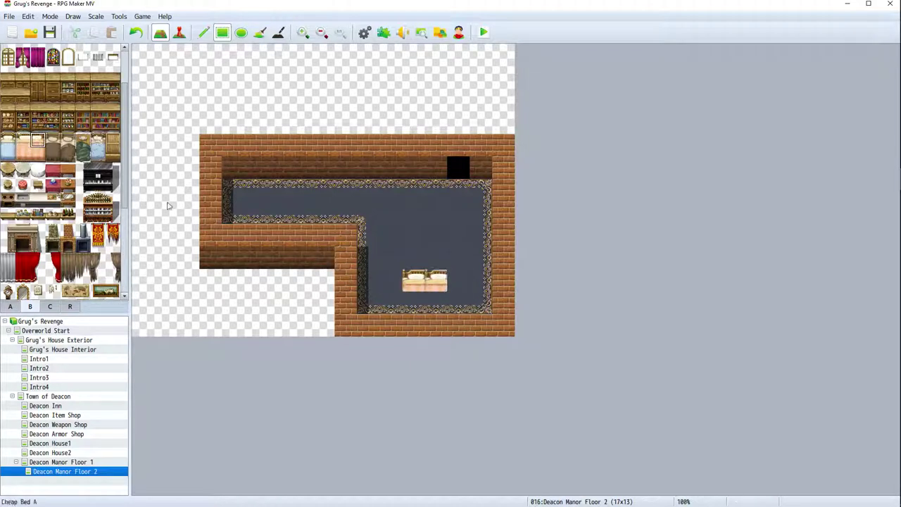
Complete the Large Bed with its two blanket tiles directly below the pillows, against the south wall
{"action": "left_click", "coordinate": [27, 154]}
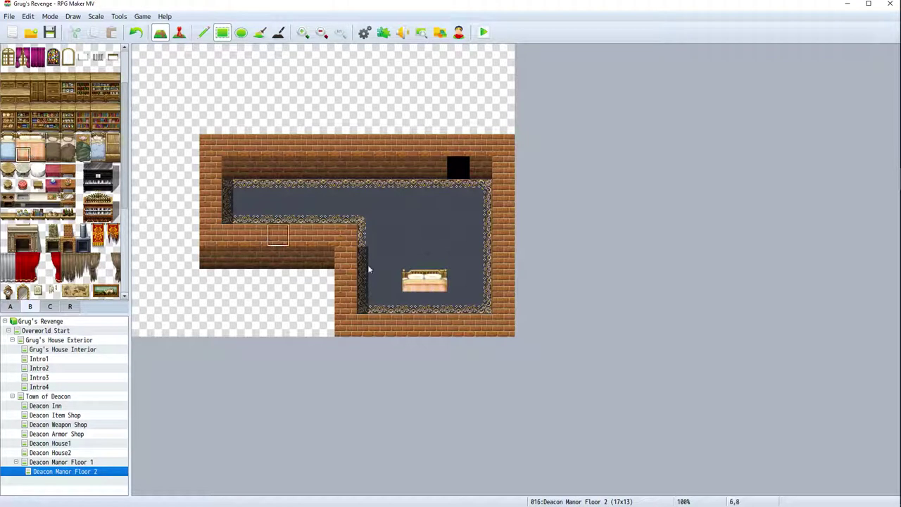
{"action": "left_click", "coordinate": [414, 301]}
{"action": "left_click", "coordinate": [37, 153]}
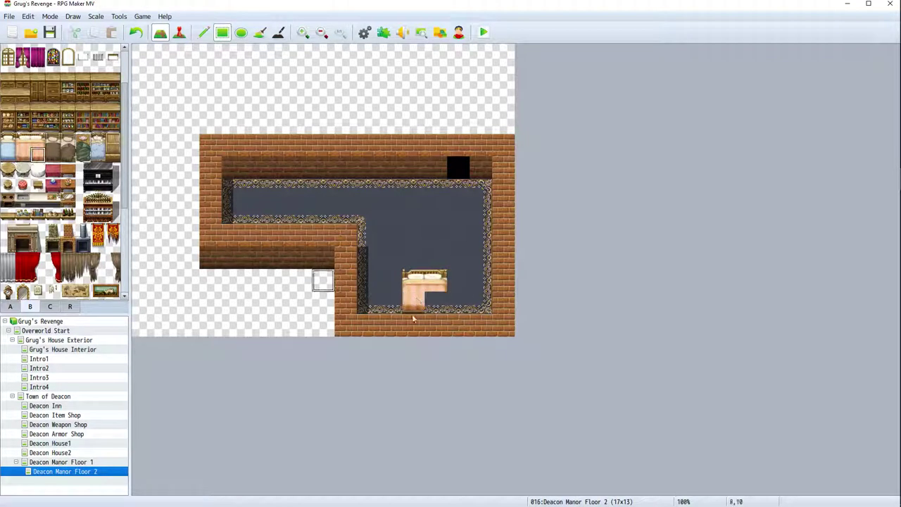
{"action": "left_click", "coordinate": [436, 301]}
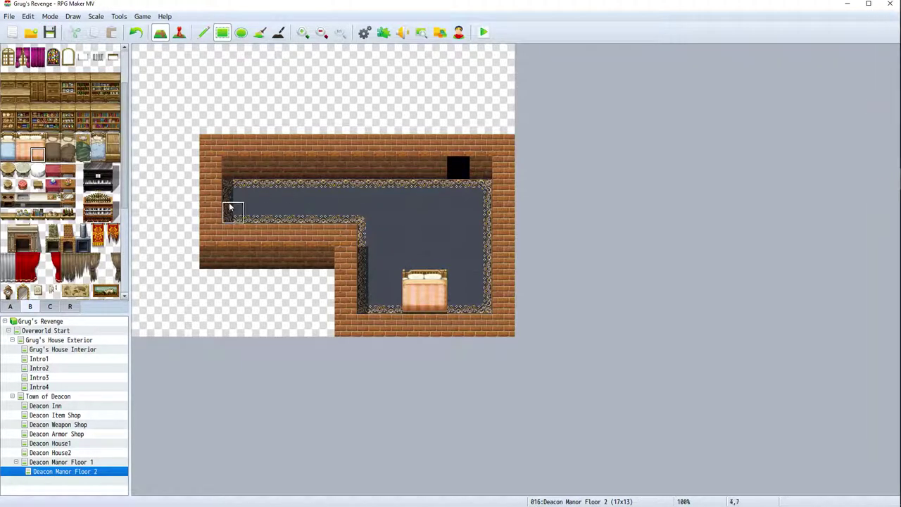
Place the upper row of the Pipe Organ on the north wall face, at the west end of the room
{"action": "left_click_drag", "start_coordinate": [89, 199], "coordinate": [111, 217]}
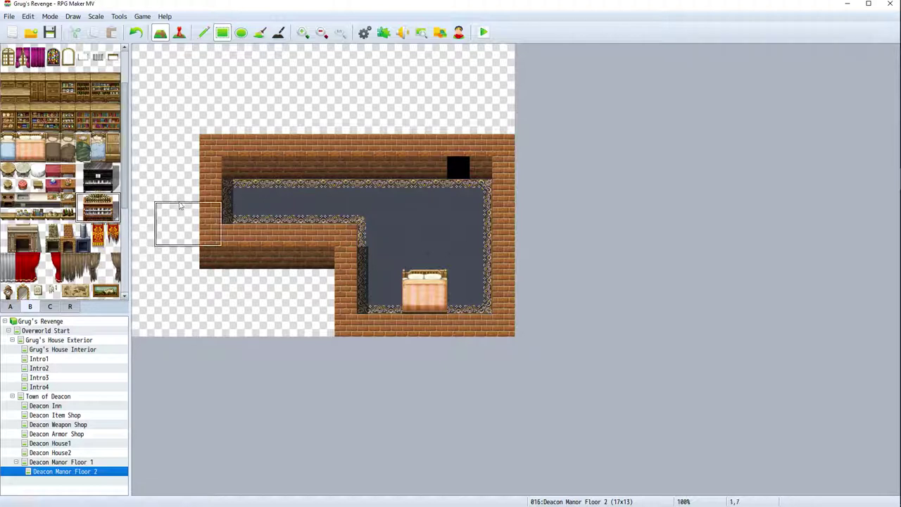
{"action": "left_click", "coordinate": [83, 198]}
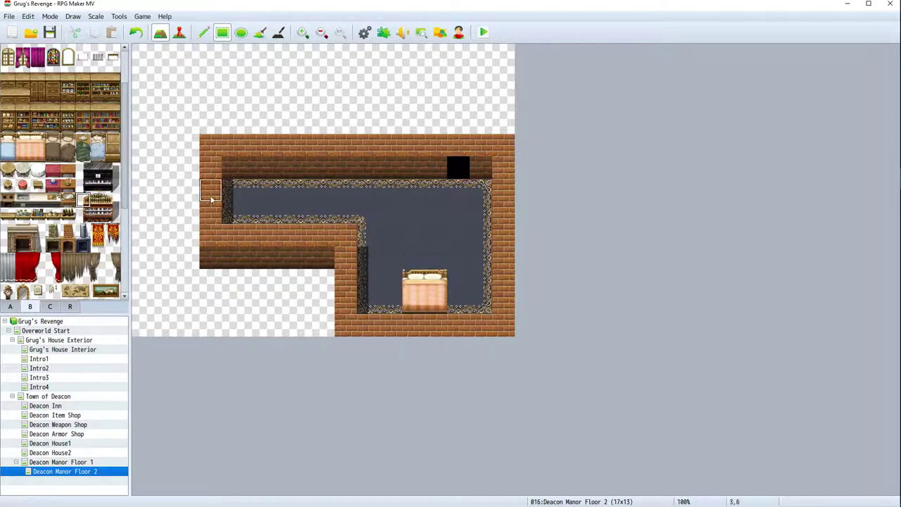
{"action": "left_click", "coordinate": [233, 190]}
{"action": "left_click", "coordinate": [239, 167]}
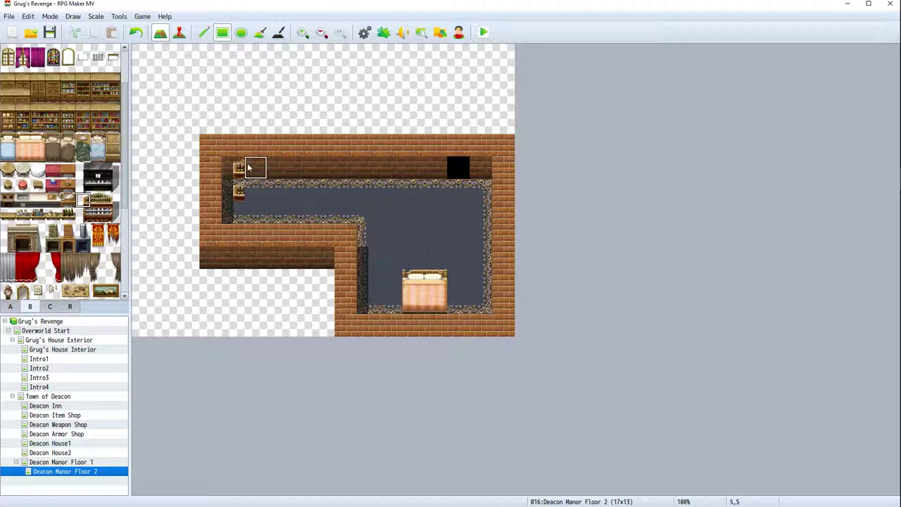
{"action": "left_click_drag", "start_coordinate": [82, 199], "coordinate": [96, 199]}
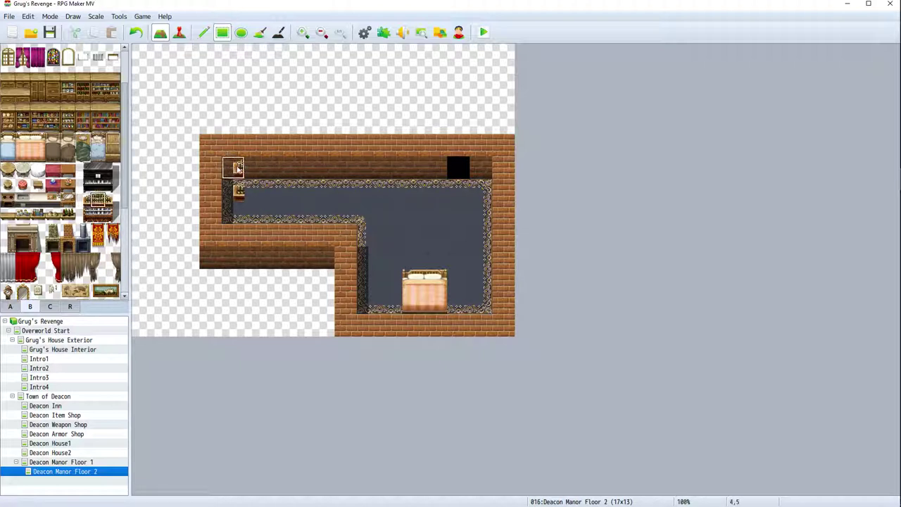
{"action": "left_click", "coordinate": [239, 166]}
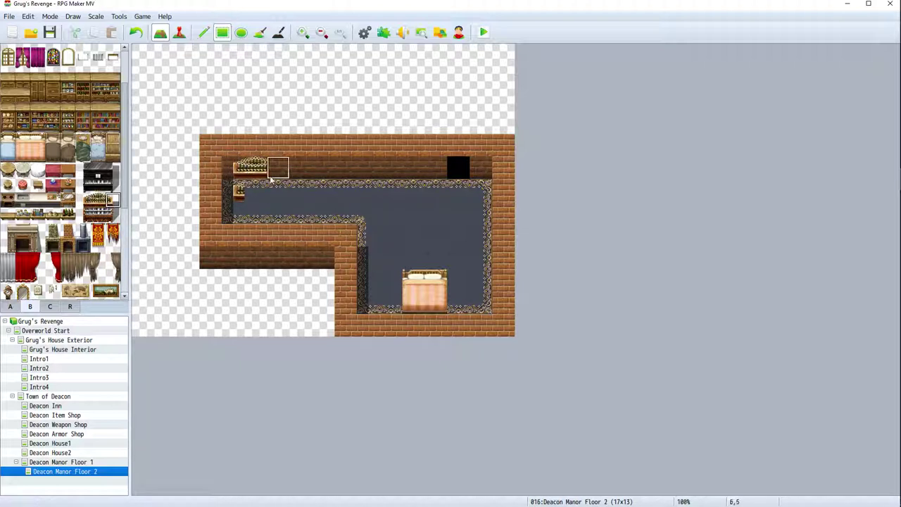
{"action": "left_click", "coordinate": [278, 166]}
Complete the Pipe Organ with its lower row of keyboard tiles on the floor row directly below the upper part
{"action": "left_click", "coordinate": [239, 189]}
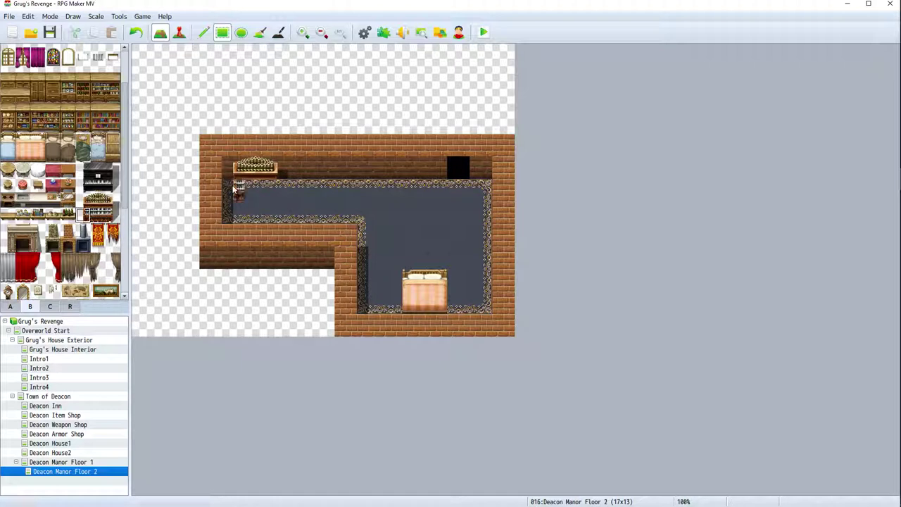
{"action": "left_click_drag", "start_coordinate": [87, 212], "coordinate": [101, 217]}
{"action": "left_click", "coordinate": [251, 191]}
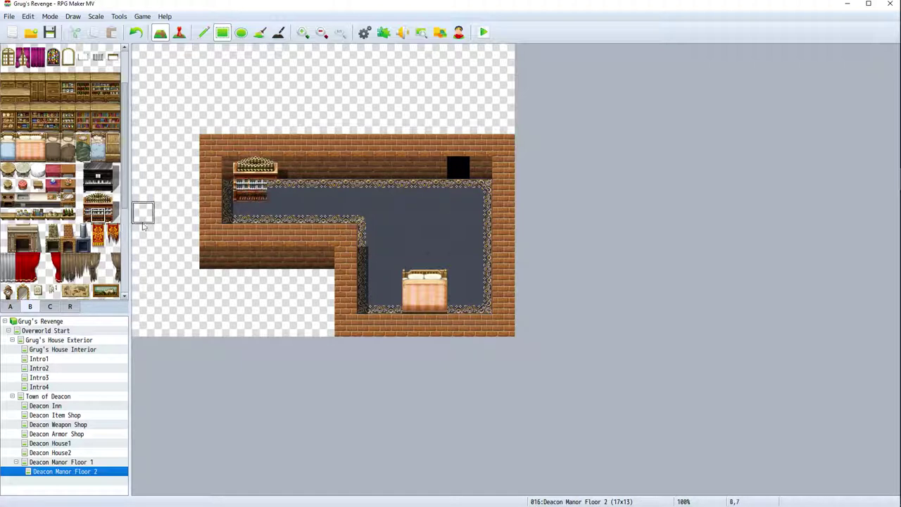
{"action": "key", "text": "ctrl+z"}
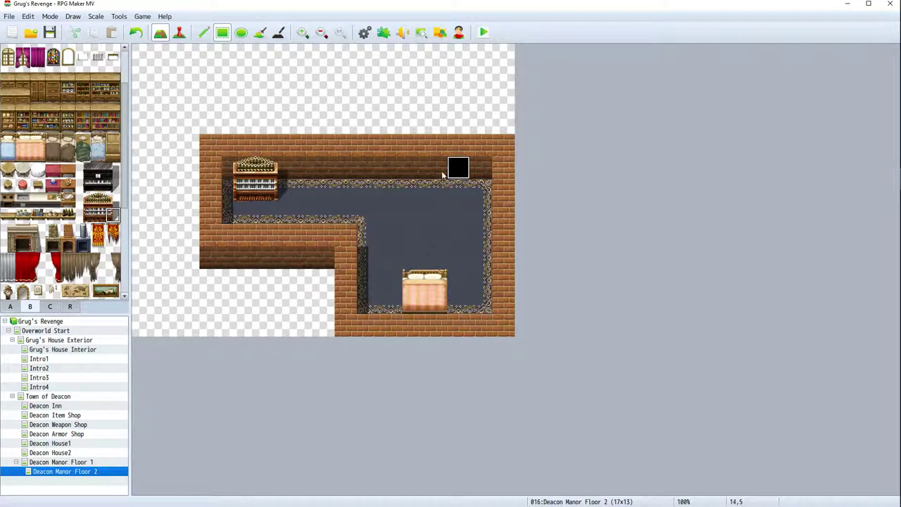
Place the brick fireplace with its chimney on the north wall face, three tiles west of the black opening, and its hearth directly below
{"action": "left_click", "coordinate": [83, 235]}
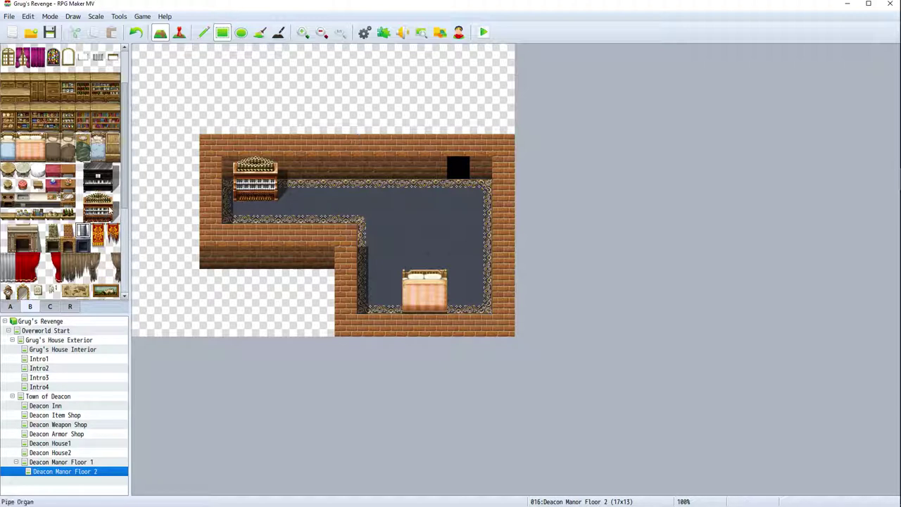
{"action": "left_click", "coordinate": [67, 232]}
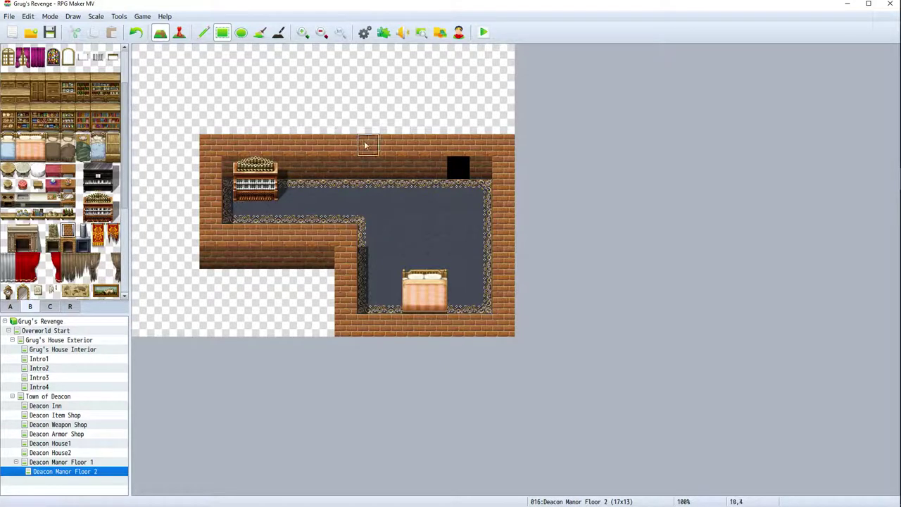
{"action": "left_click", "coordinate": [390, 167]}
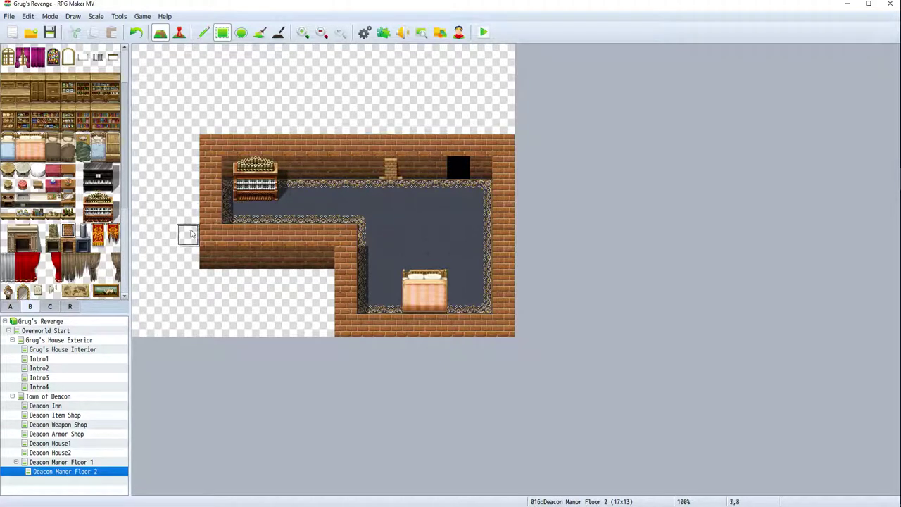
{"action": "left_click", "coordinate": [68, 244]}
{"action": "left_click", "coordinate": [393, 193]}
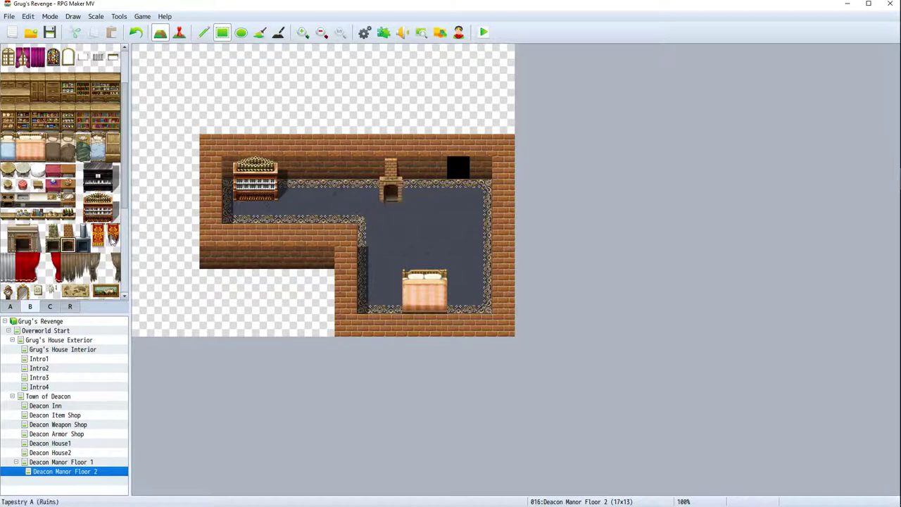
Hang two full-length red tapestries on the north wall, one directly west of the fireplace and one two tiles farther west
{"action": "left_click", "coordinate": [331, 166]}
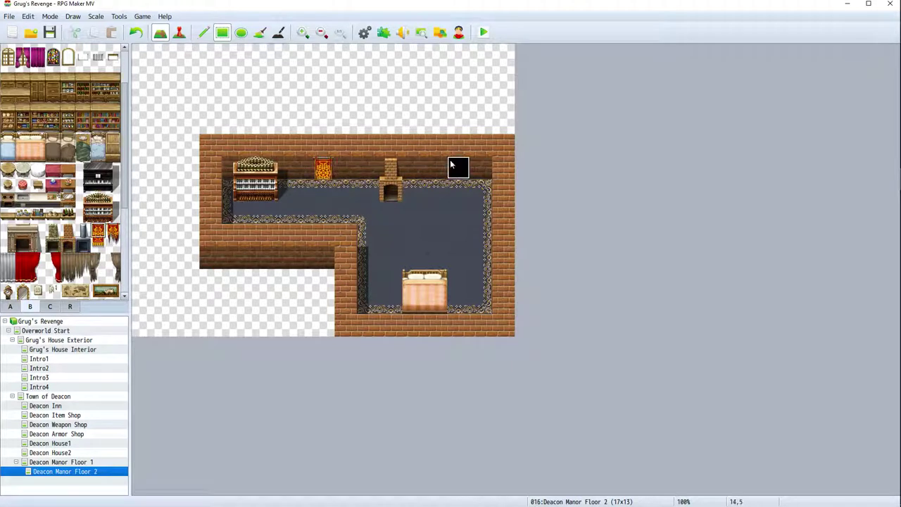
{"action": "left_click", "coordinate": [368, 167]}
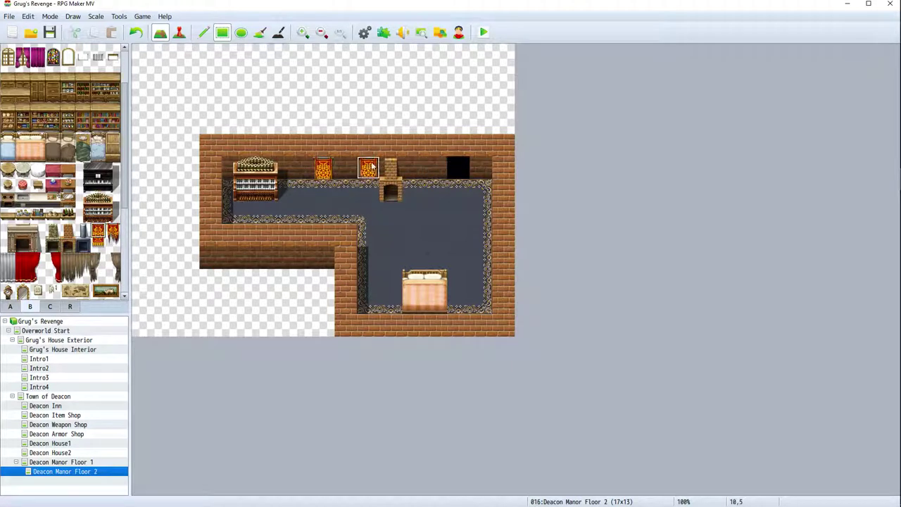
{"action": "left_click", "coordinate": [99, 243]}
{"action": "left_click", "coordinate": [323, 188]}
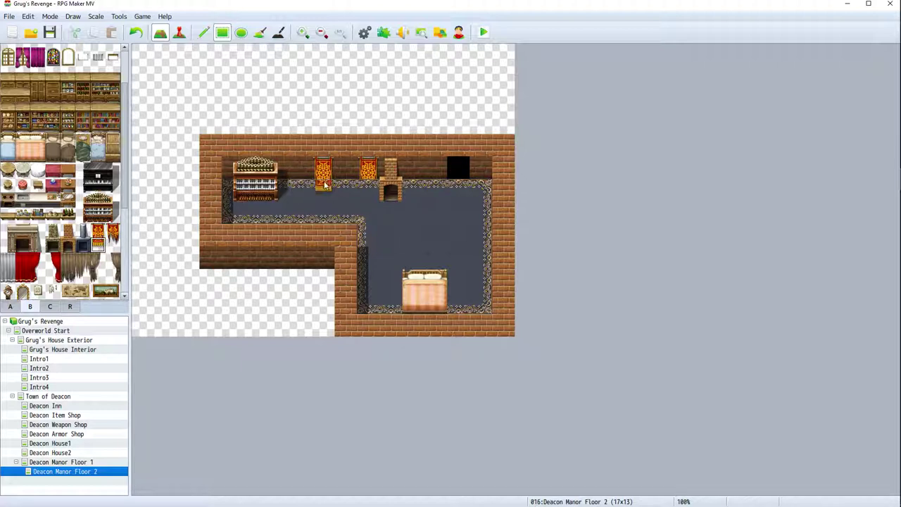
{"action": "left_click", "coordinate": [366, 187]}
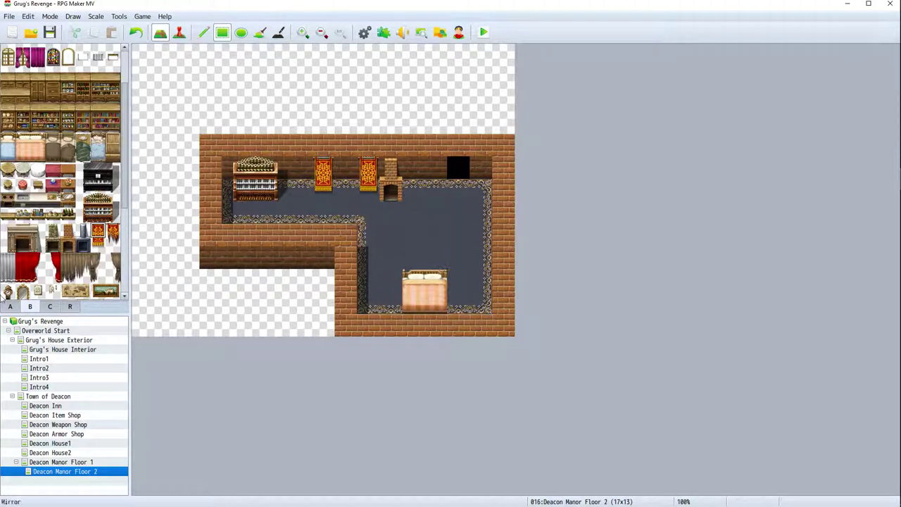
Try a plain brown table two tiles long against the east wall and a single table tile beside the bed's pillows
{"action": "left_click", "coordinate": [5, 308]}
{"action": "left_click", "coordinate": [112, 81]}
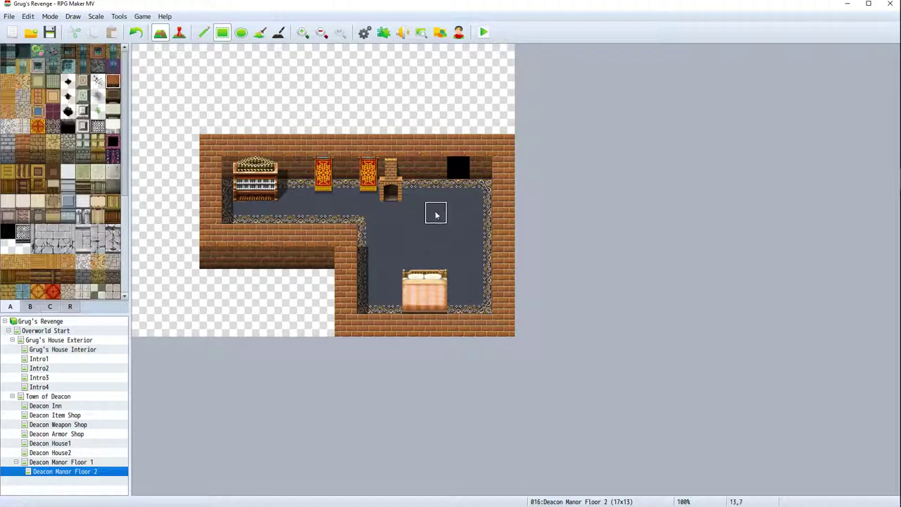
{"action": "left_click_drag", "start_coordinate": [476, 211], "coordinate": [482, 243]}
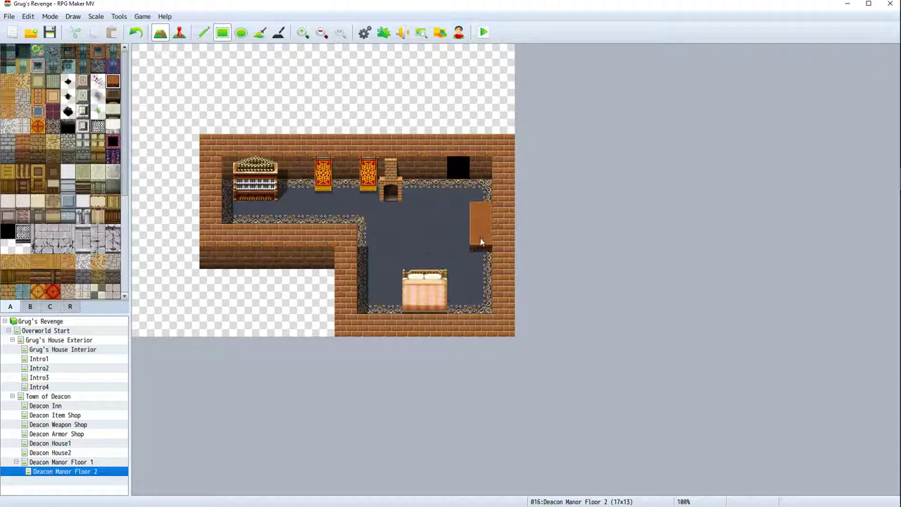
{"action": "left_click", "coordinate": [456, 284]}
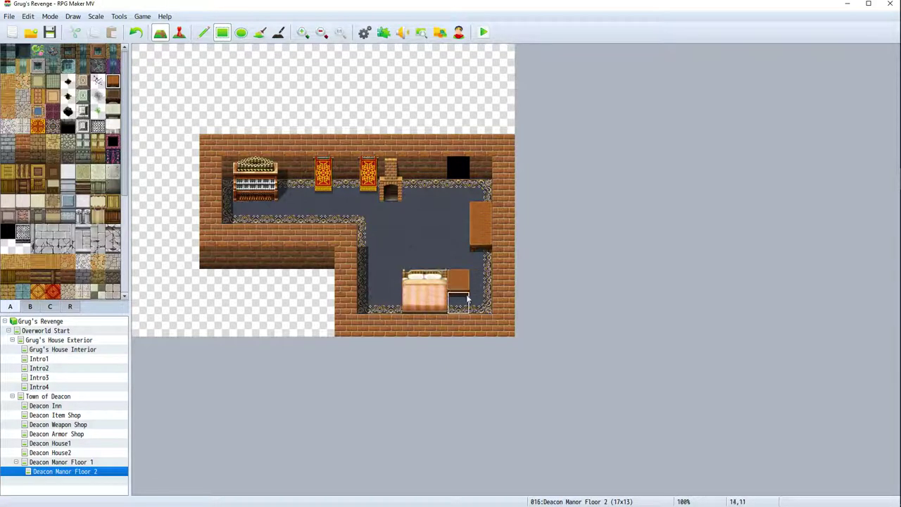
{"action": "key", "text": "ctrl+z"}
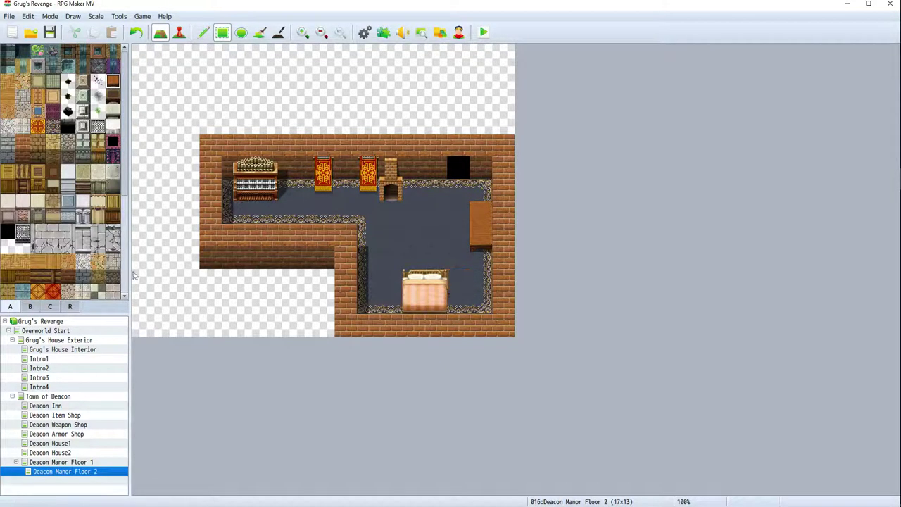
Lay a dark-topped table three tiles long against the east wall from the second floor row, with glass jars on its north tile
{"action": "left_click", "coordinate": [113, 96]}
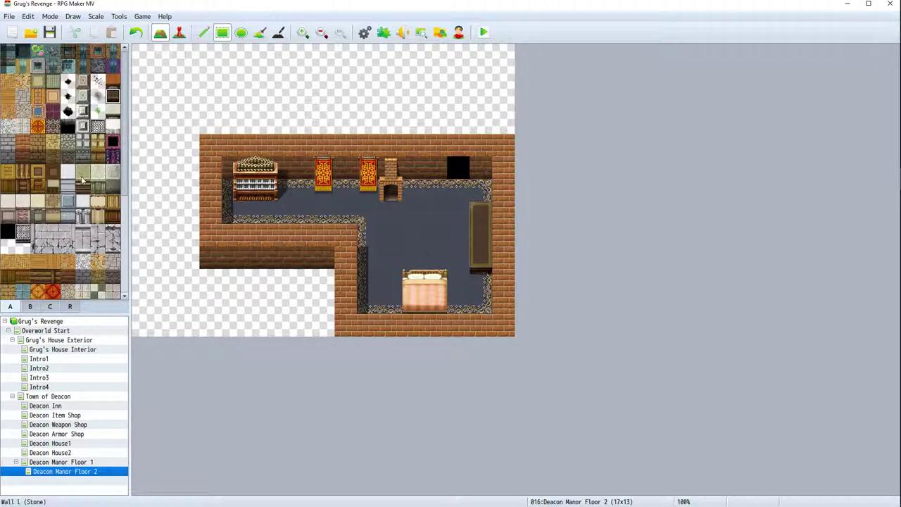
{"action": "left_click", "coordinate": [50, 307]}
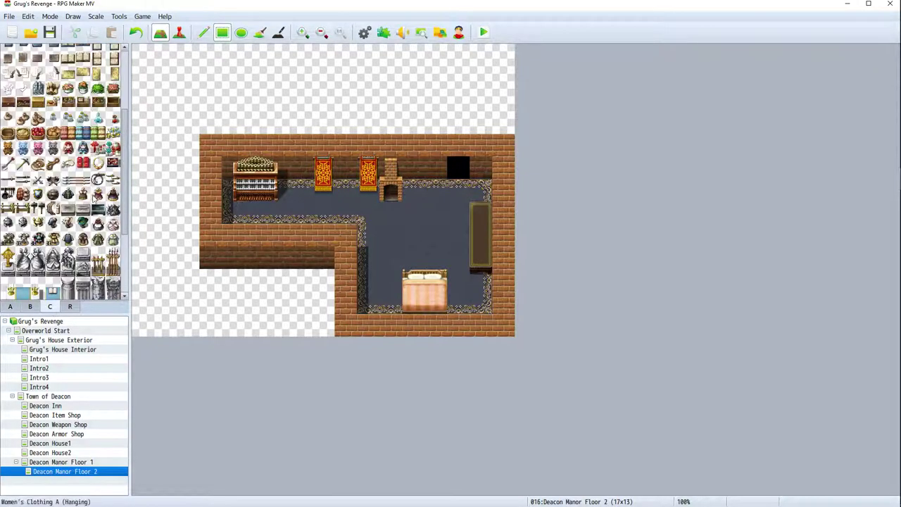
{"action": "scroll", "coordinate": [83, 188], "scroll_direction": "up", "scroll_amount": 3}
{"action": "scroll", "coordinate": [83, 186], "scroll_direction": "up", "scroll_amount": 2}
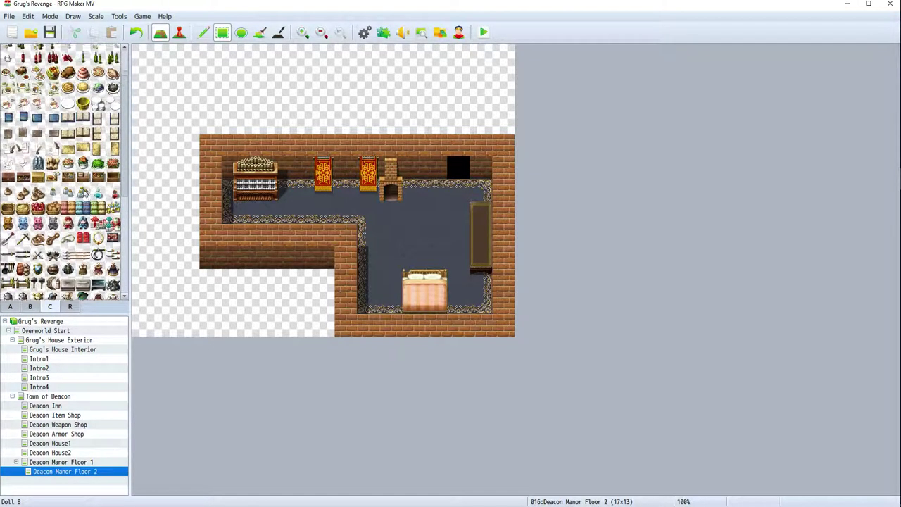
{"action": "left_click", "coordinate": [83, 221]}
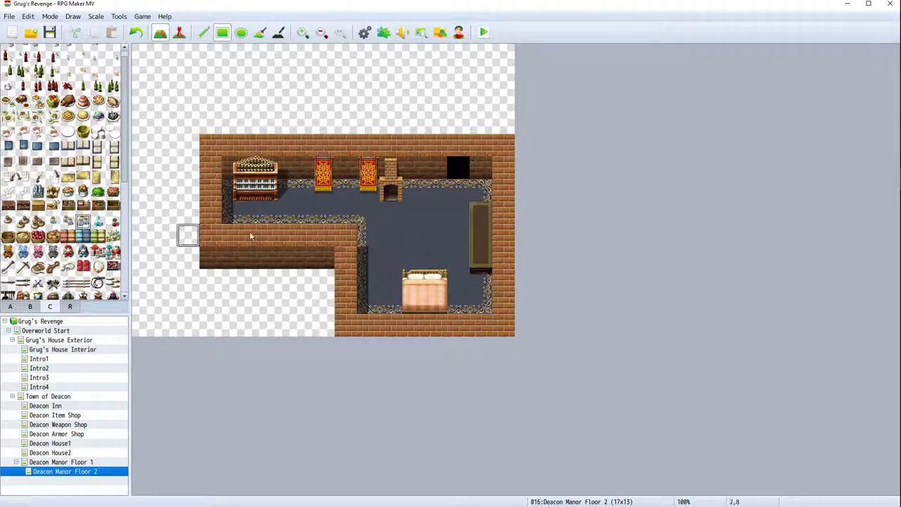
{"action": "left_click", "coordinate": [481, 213]}
Decorate the east wall table with the red flower basket on its south tile and a parchment map on its middle tile
{"action": "left_click", "coordinate": [83, 190]}
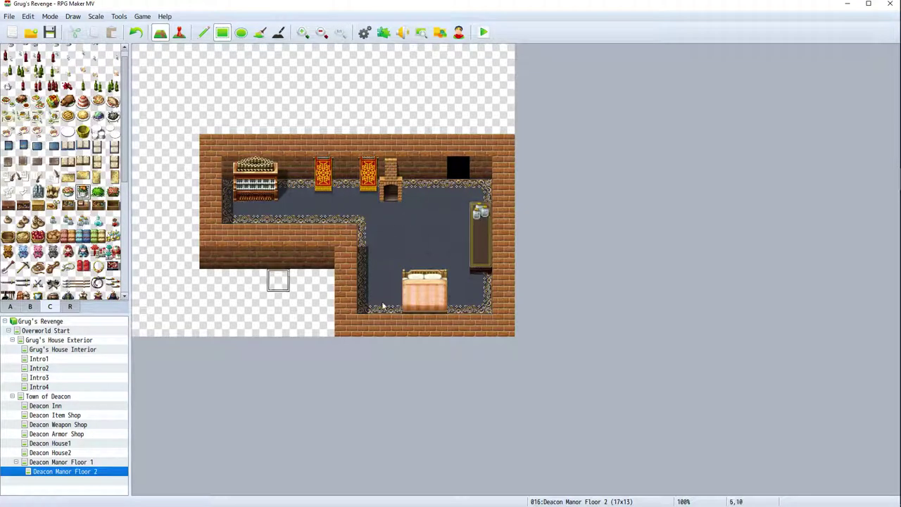
{"action": "left_click", "coordinate": [481, 258]}
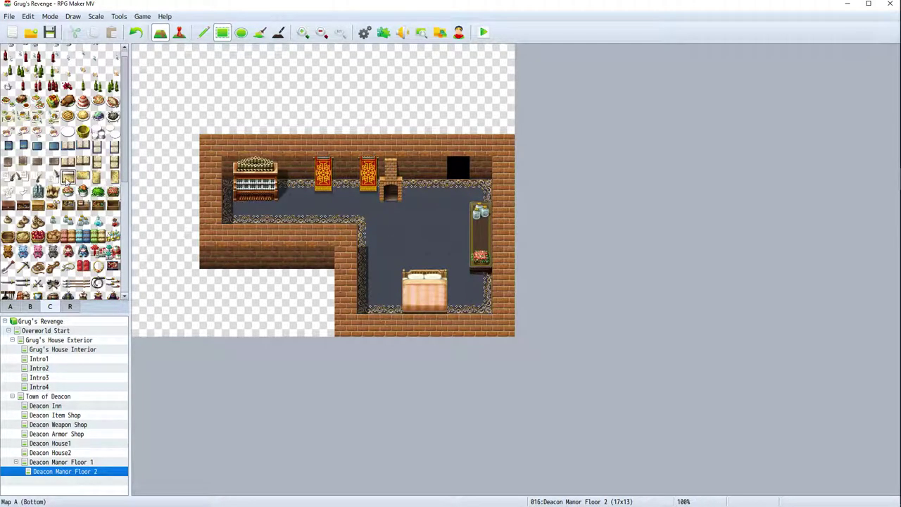
{"action": "left_click", "coordinate": [98, 176]}
{"action": "left_click", "coordinate": [481, 235]}
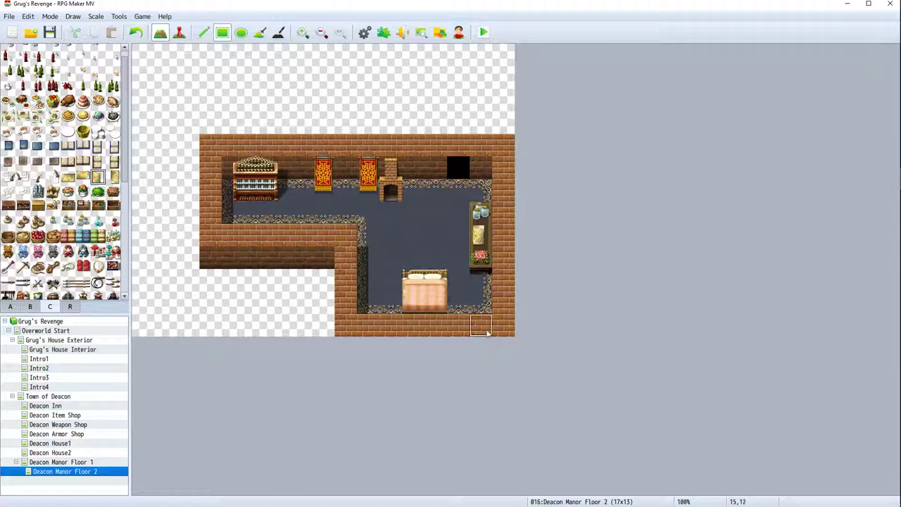
{"action": "left_click", "coordinate": [29, 306]}
{"action": "scroll", "coordinate": [88, 262], "scroll_direction": "up", "scroll_amount": 2}
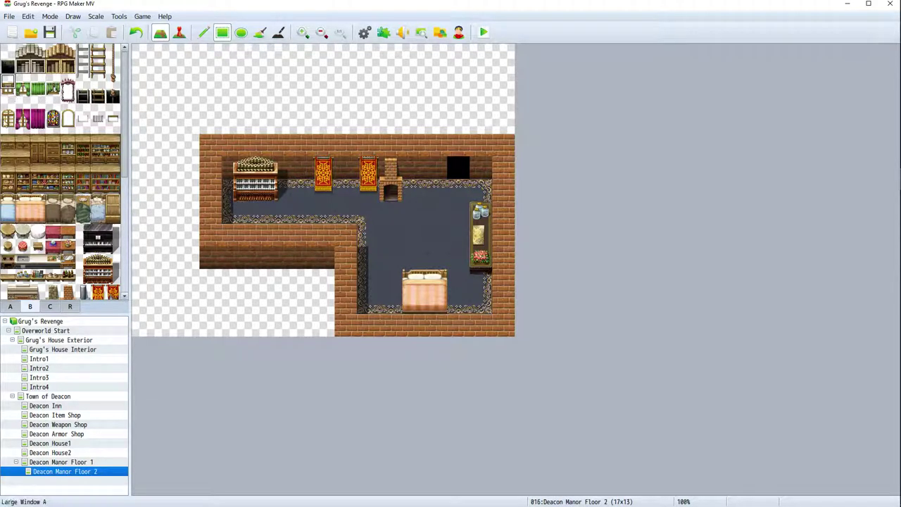
{"action": "left_click", "coordinate": [8, 117]}
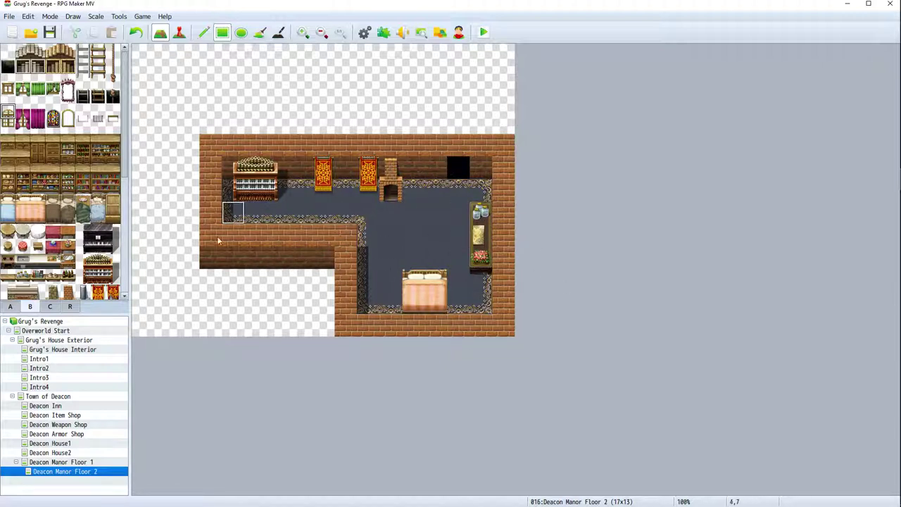
Open the Deacon Manor Floor 1 map for event editing
{"action": "left_click", "coordinate": [78, 462]}
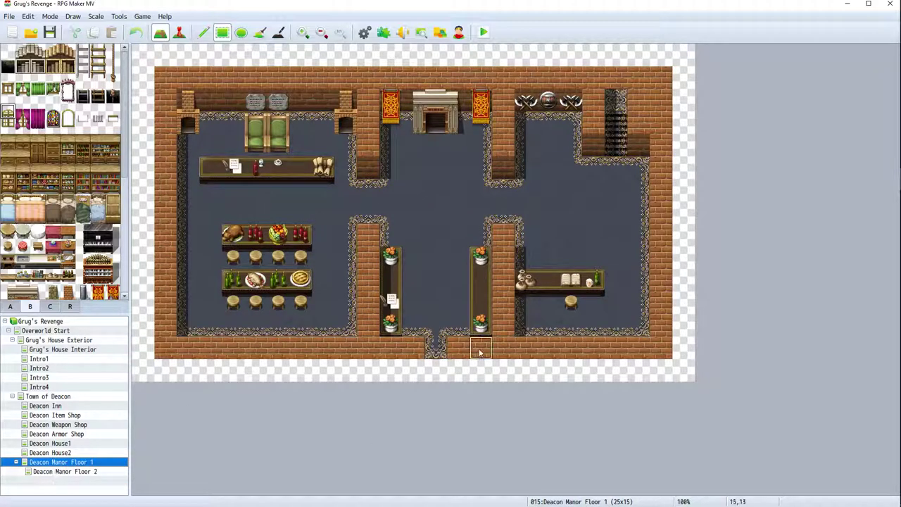
{"action": "left_click", "coordinate": [179, 32]}
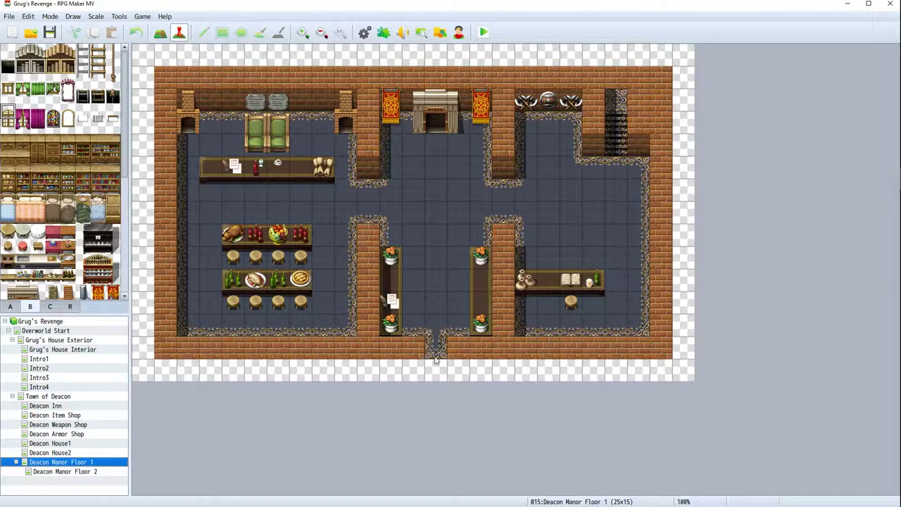
{"action": "right_click", "coordinate": [436, 349]}
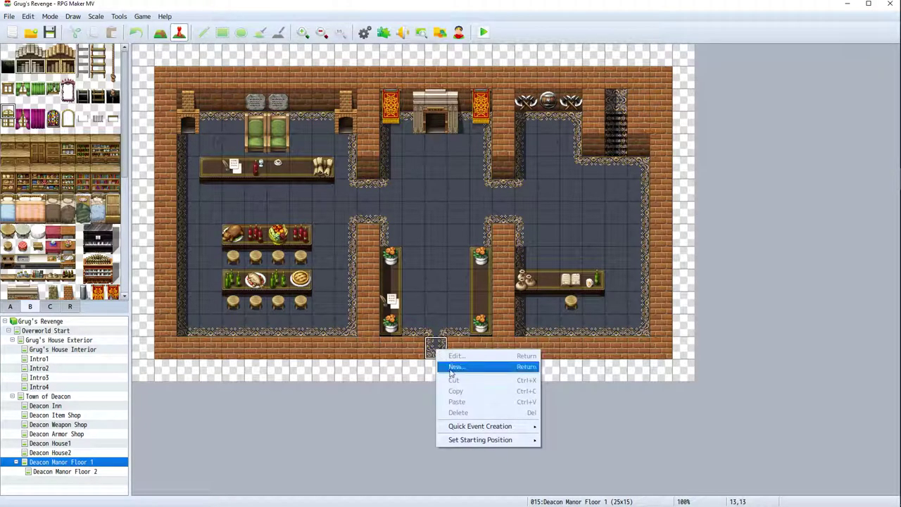
{"action": "left_click", "coordinate": [455, 367]}
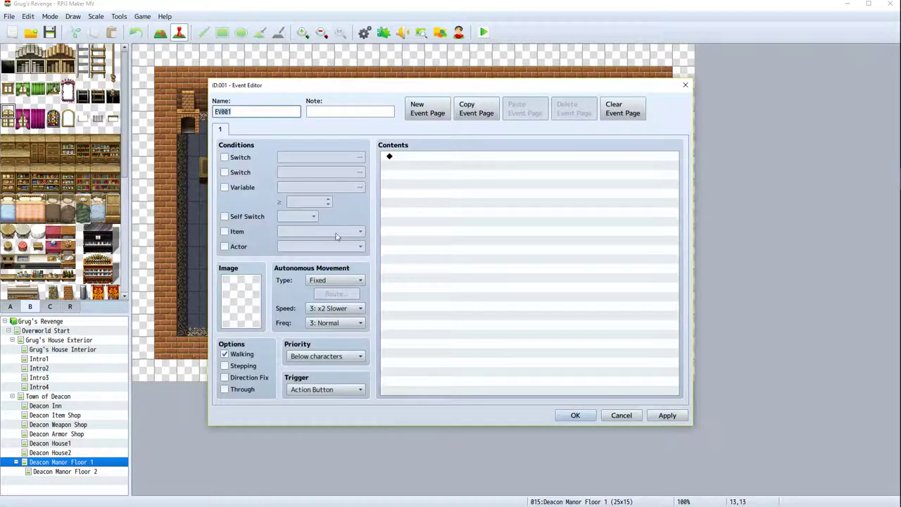
{"action": "left_click", "coordinate": [622, 416]}
Start a quick door event on Floor 1's south entrance tile, with its destination at Town of Deacon (48,17), the path below the manor wall
{"action": "right_click", "coordinate": [437, 351]}
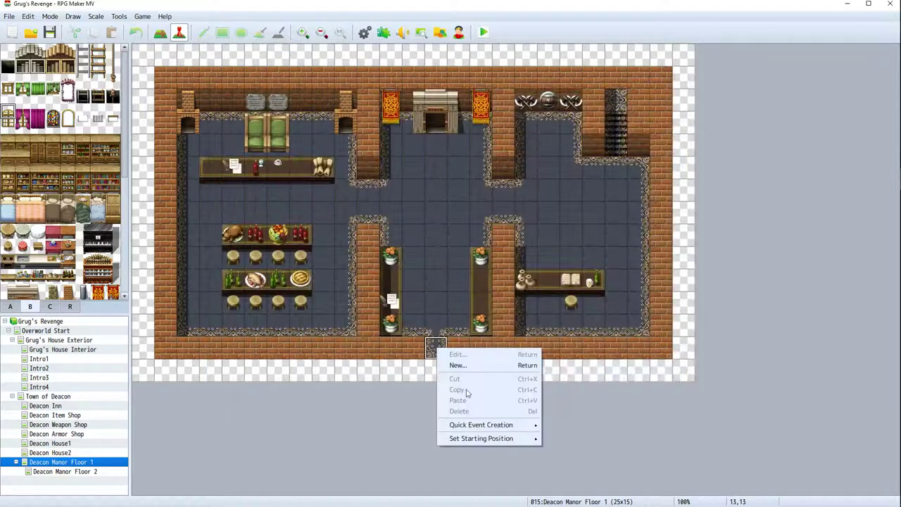
{"action": "mouse_move", "coordinate": [502, 428]}
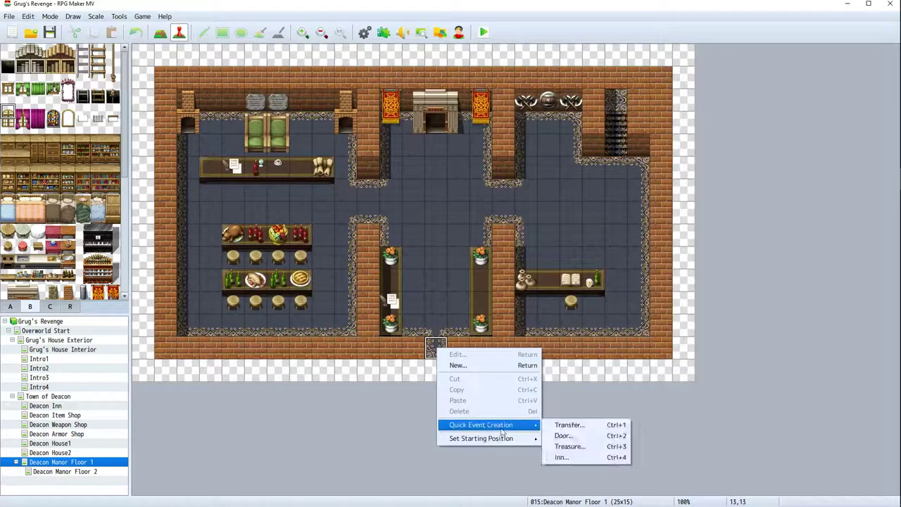
{"action": "left_click", "coordinate": [578, 436]}
{"action": "left_click", "coordinate": [457, 237]}
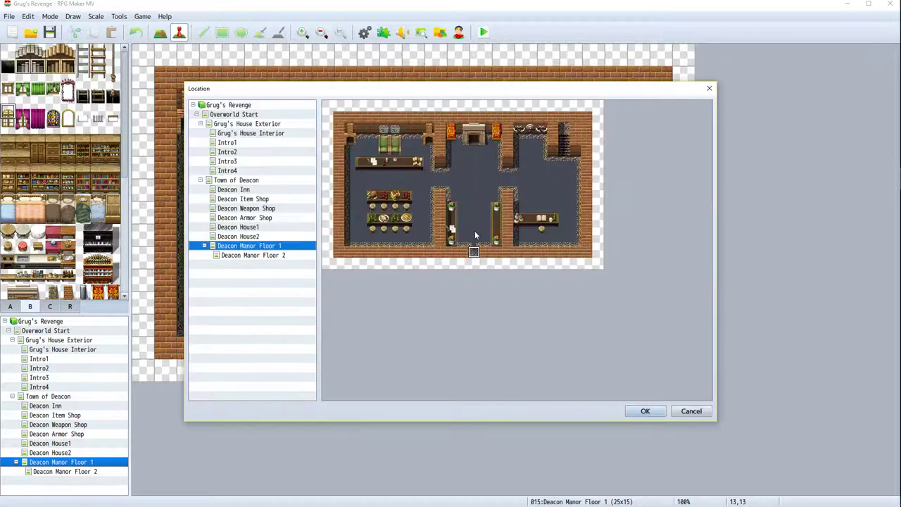
{"action": "left_click", "coordinate": [233, 181]}
{"action": "left_click", "coordinate": [574, 287]}
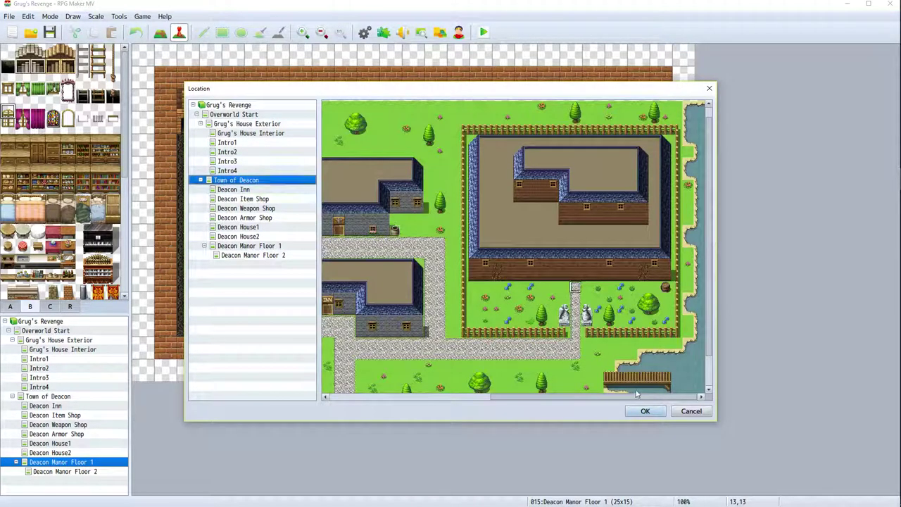
{"action": "left_click", "coordinate": [644, 410]}
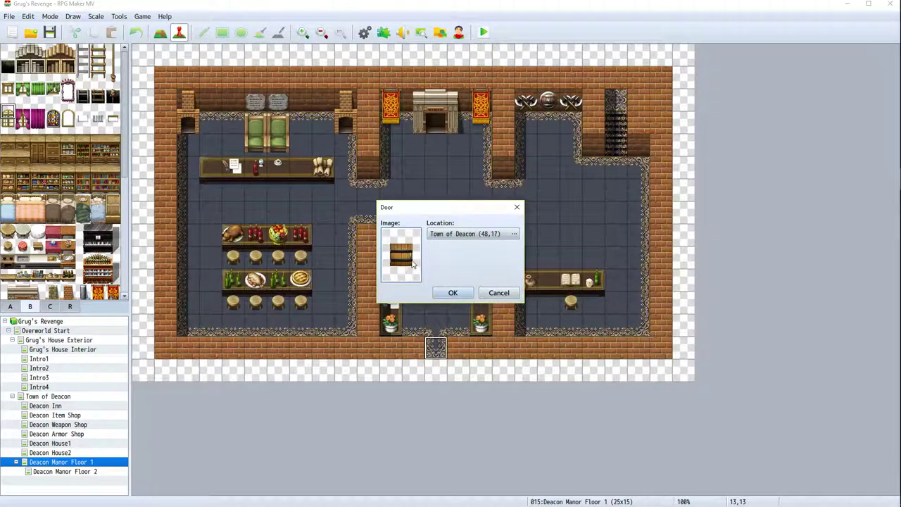
Give the entrance door the brown paneled wooden door image from !Door1 and create the event
{"action": "double_click", "coordinate": [415, 264]}
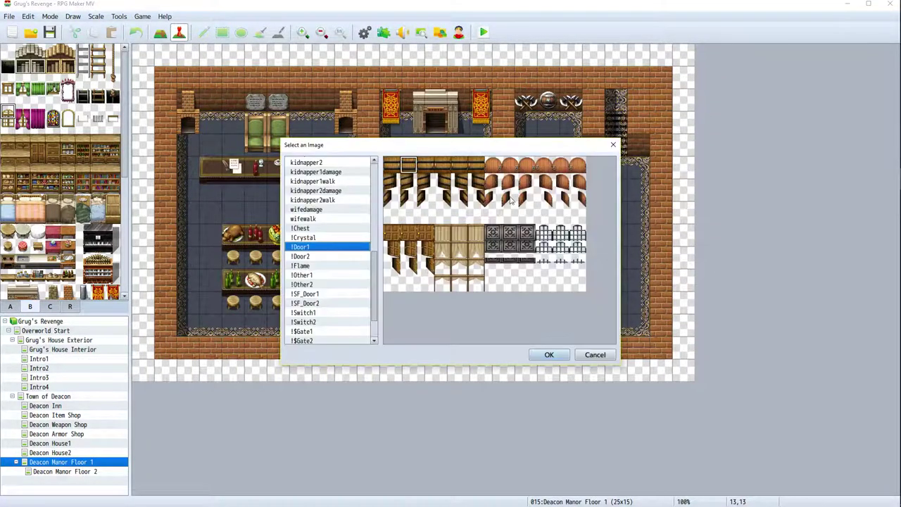
{"action": "left_click", "coordinate": [398, 235]}
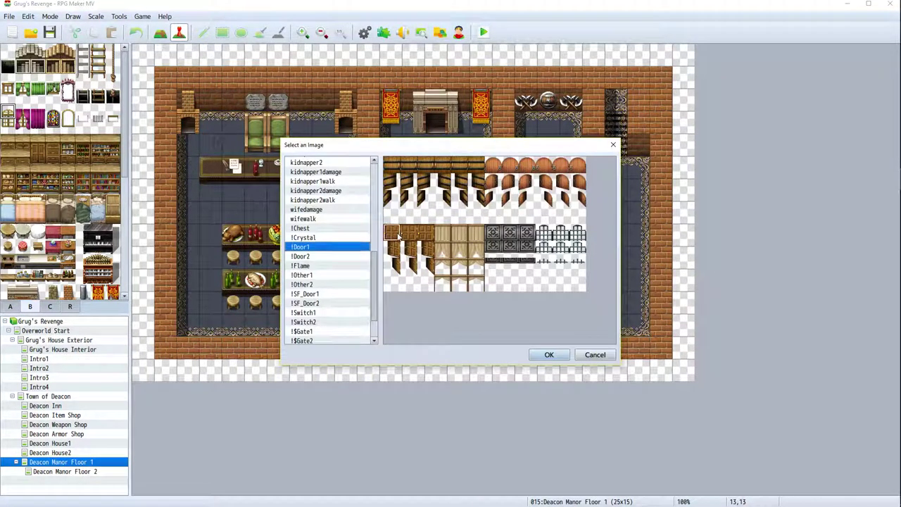
{"action": "left_click", "coordinate": [549, 354]}
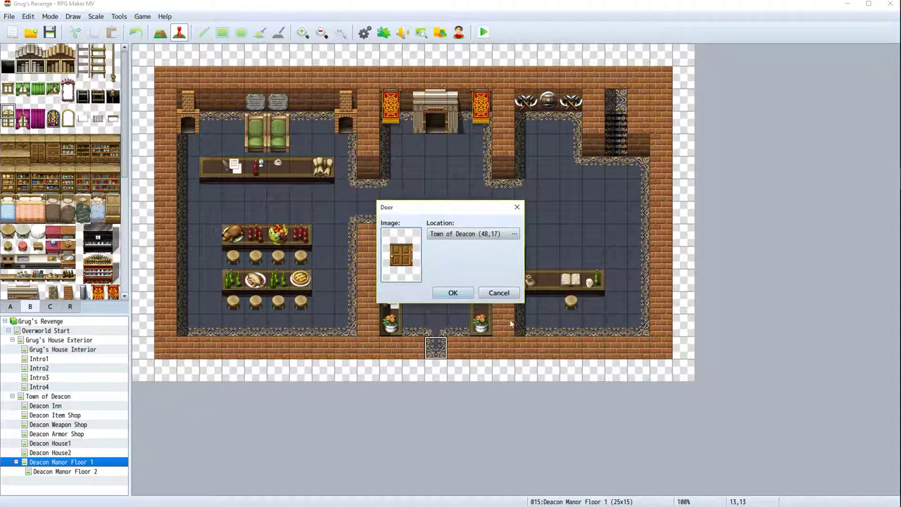
{"action": "left_click", "coordinate": [454, 293]}
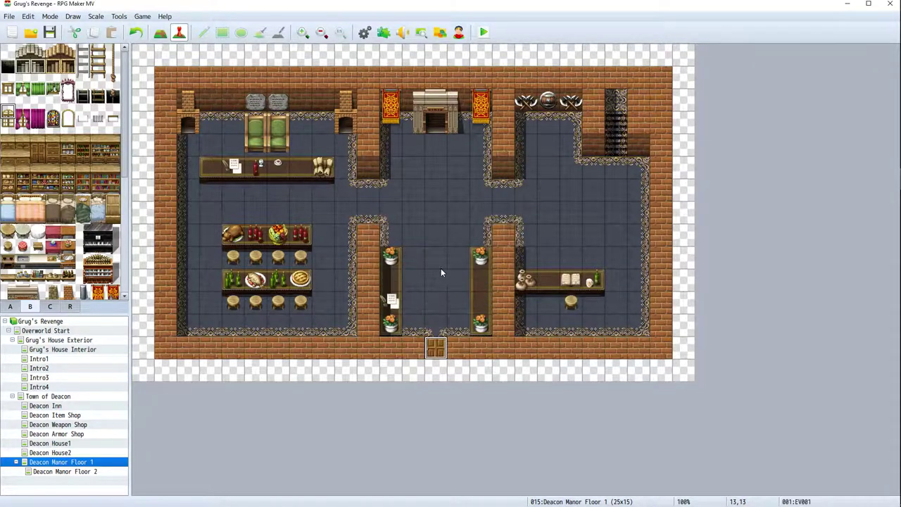
{"action": "right_click", "coordinate": [620, 100]}
{"action": "left_click", "coordinate": [641, 115]}
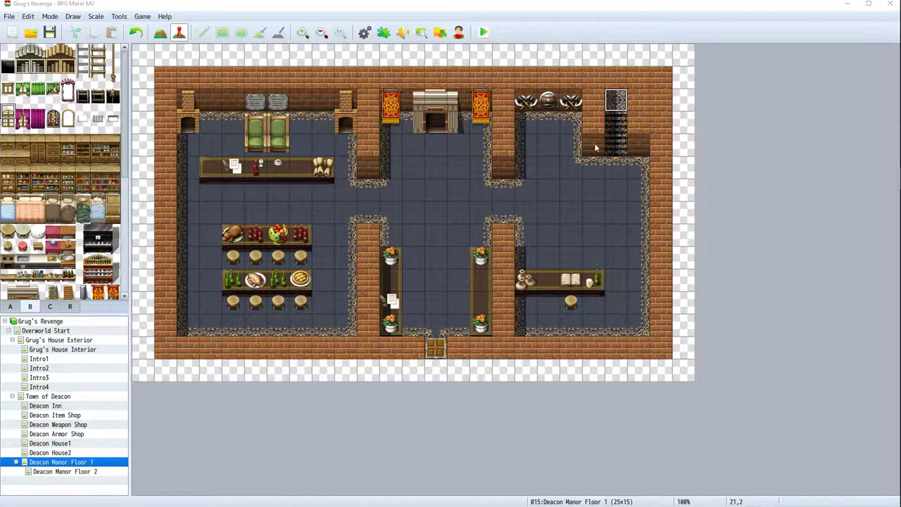
{"action": "left_click", "coordinate": [632, 416]}
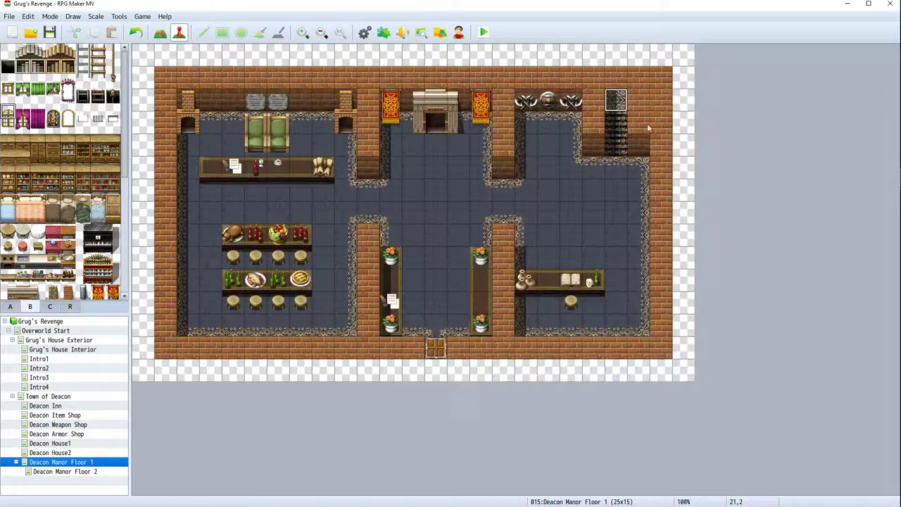
Create a quick door event at the top of Floor 1's staircase that leads to the black doorway on Deacon Manor Floor 2
{"action": "right_click", "coordinate": [612, 104]}
{"action": "mouse_move", "coordinate": [643, 182]}
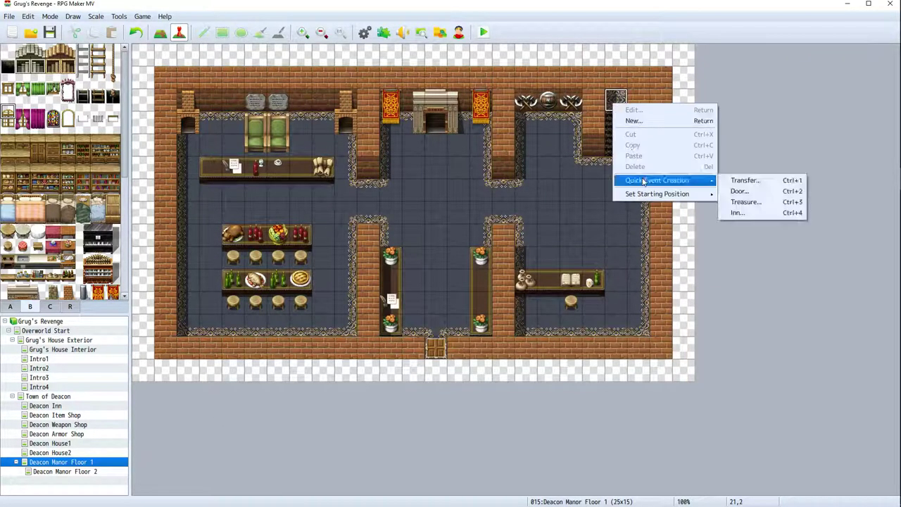
{"action": "left_click", "coordinate": [740, 191]}
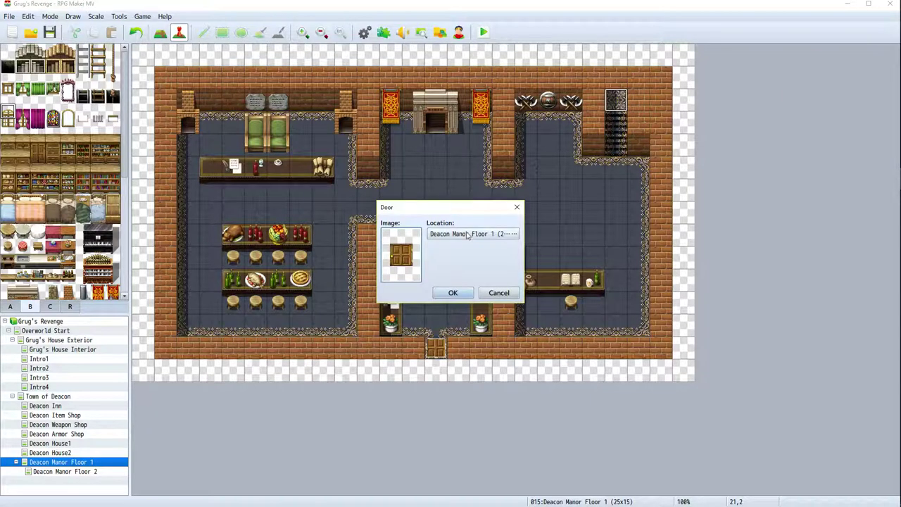
{"action": "left_click", "coordinate": [467, 234]}
{"action": "left_click", "coordinate": [254, 256]}
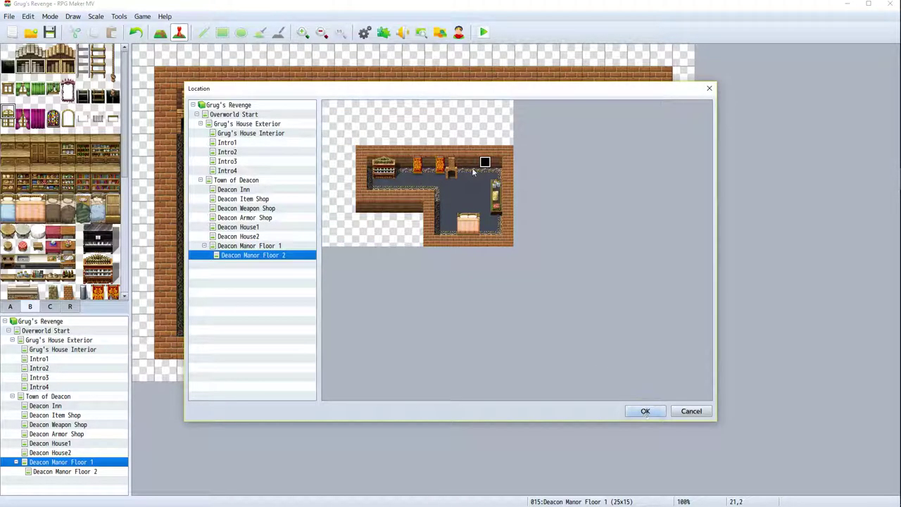
{"action": "left_click", "coordinate": [646, 411]}
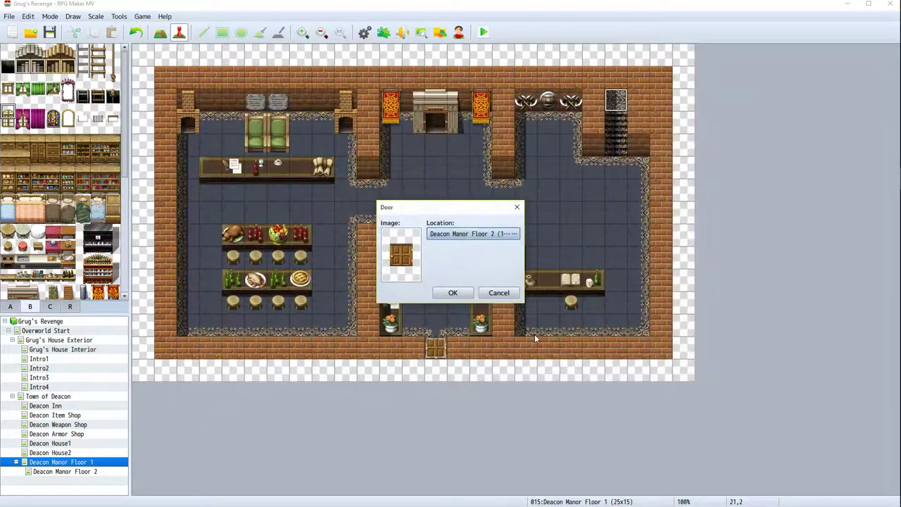
{"action": "left_click", "coordinate": [454, 293]}
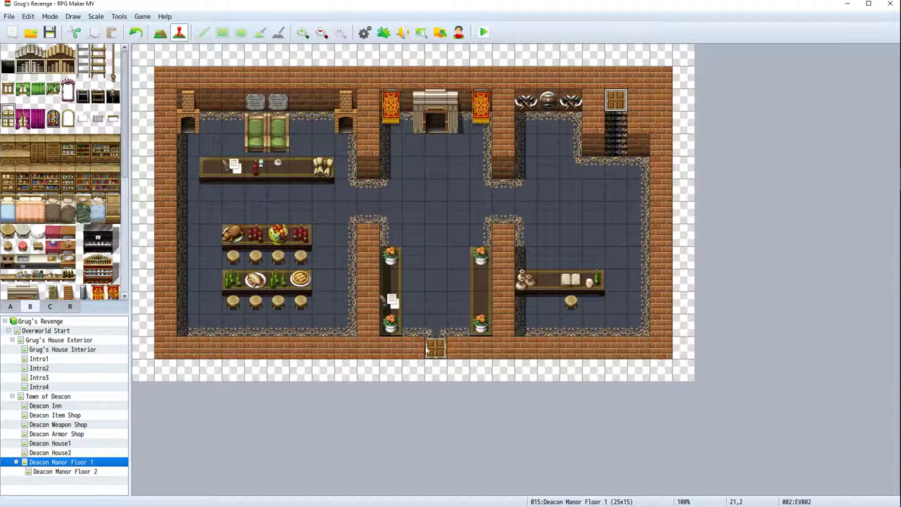
In Town of Deacon, create a quick door event on the manor's front wall above the path, leading just inside the Deacon Manor Floor 1 entrance
{"action": "left_click", "coordinate": [43, 397]}
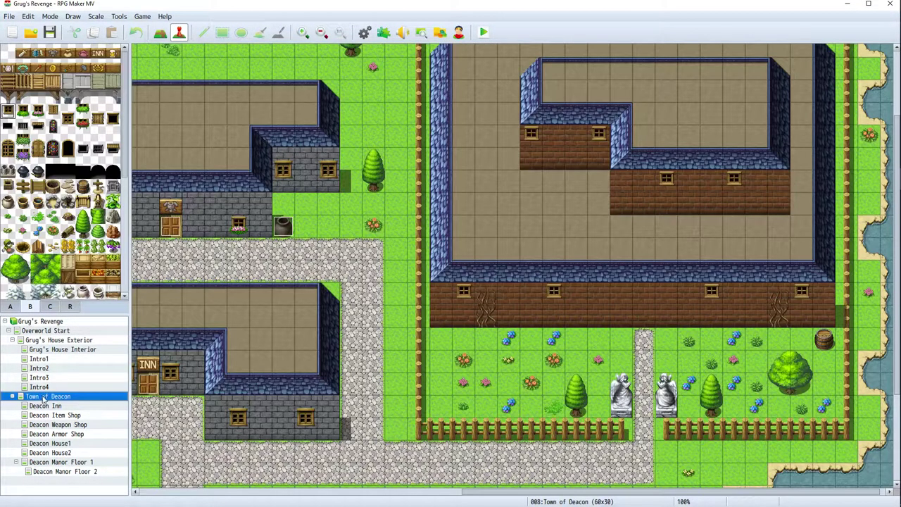
{"action": "right_click", "coordinate": [645, 320]}
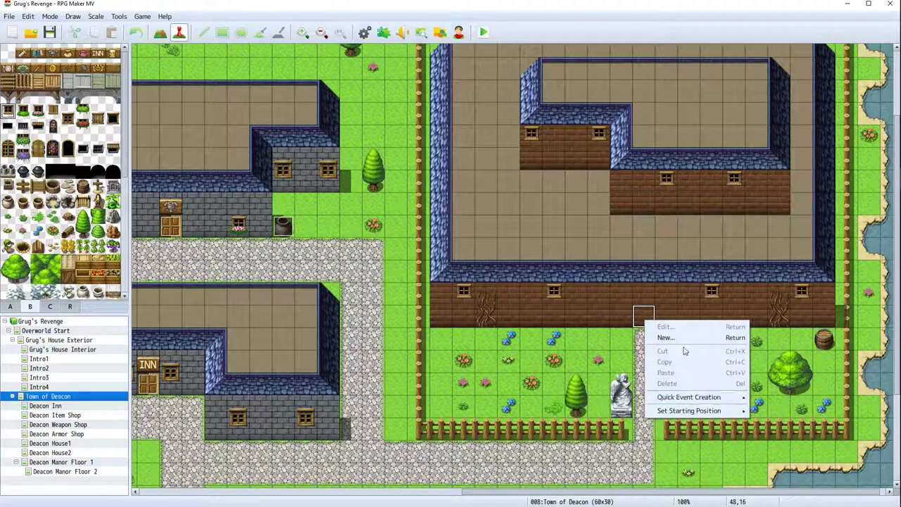
{"action": "mouse_move", "coordinate": [698, 399]}
{"action": "left_click", "coordinate": [767, 411]}
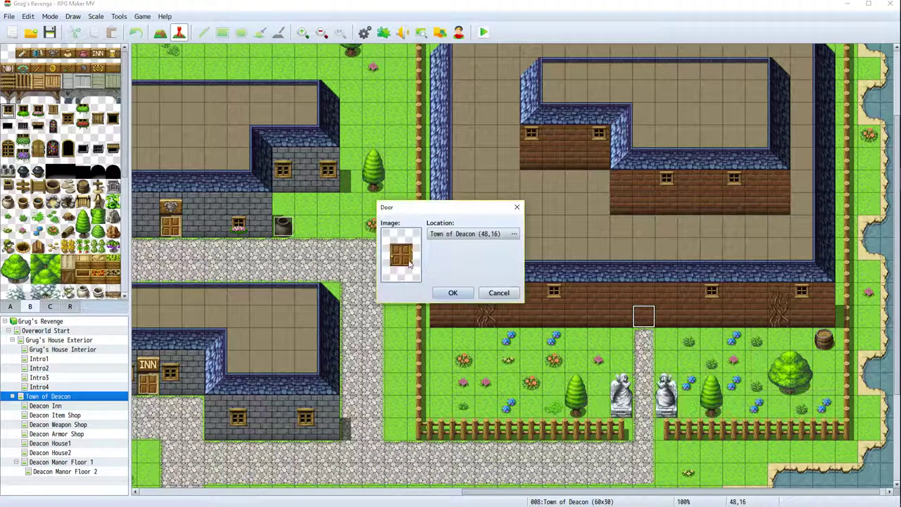
{"action": "left_click", "coordinate": [457, 234]}
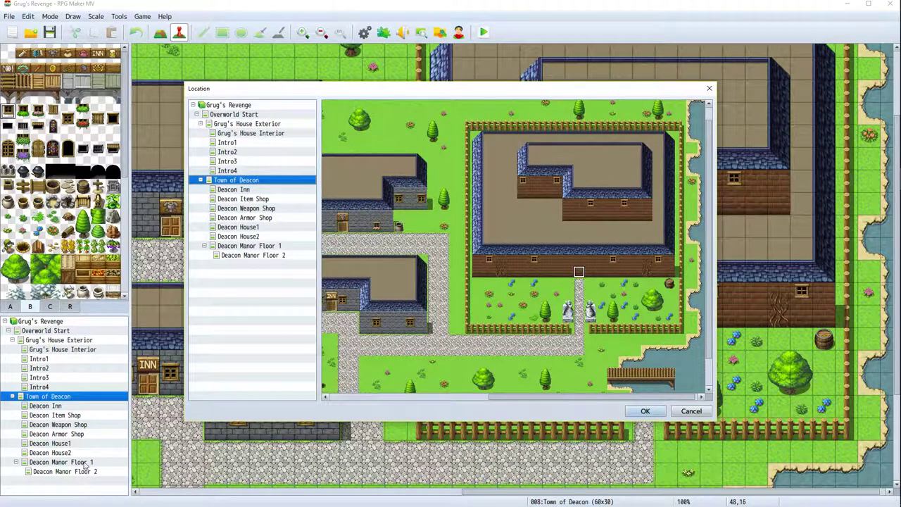
{"action": "left_click", "coordinate": [258, 246]}
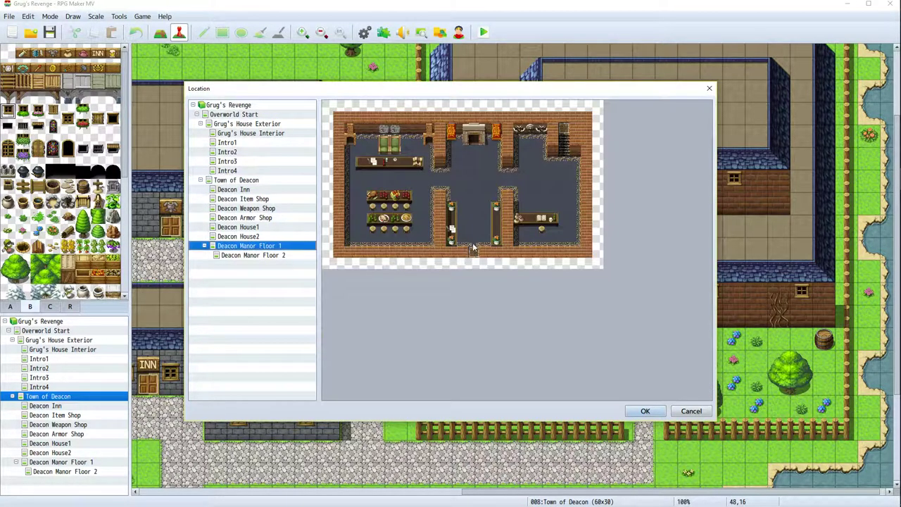
{"action": "left_click", "coordinate": [473, 243]}
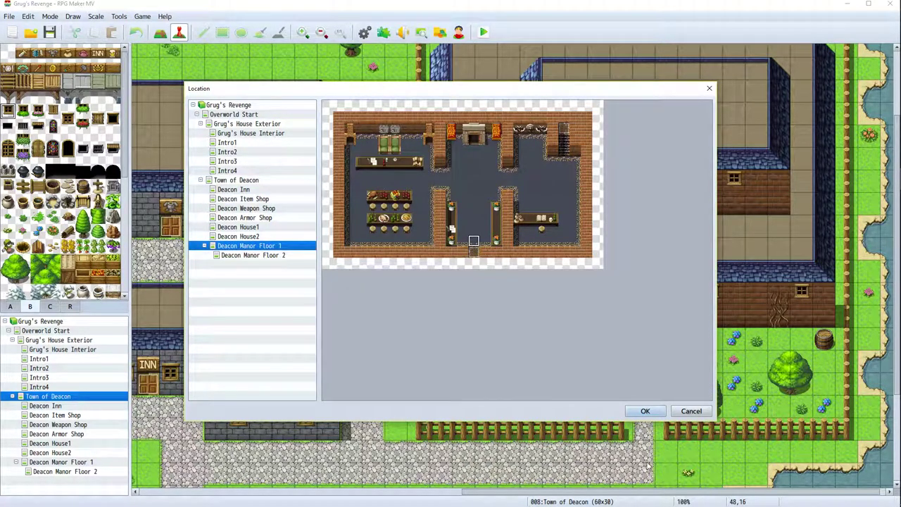
{"action": "left_click", "coordinate": [645, 411]}
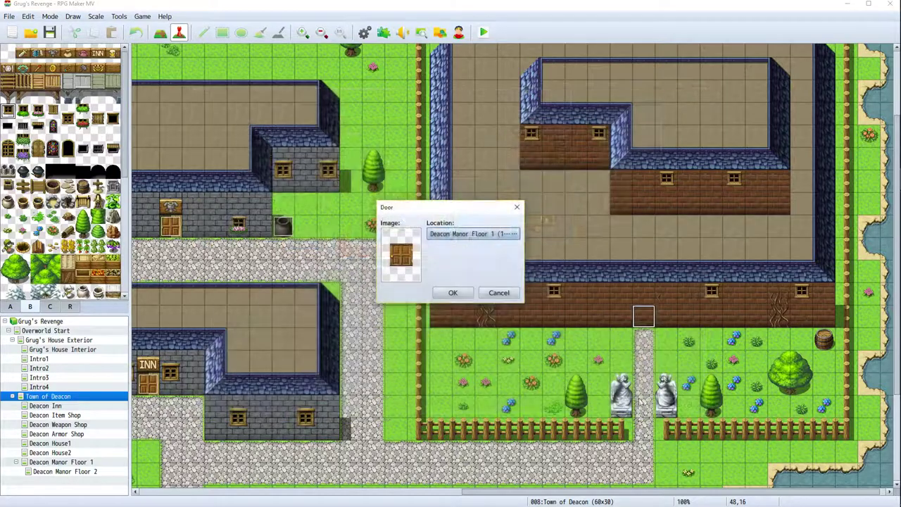
{"action": "left_click", "coordinate": [465, 293]}
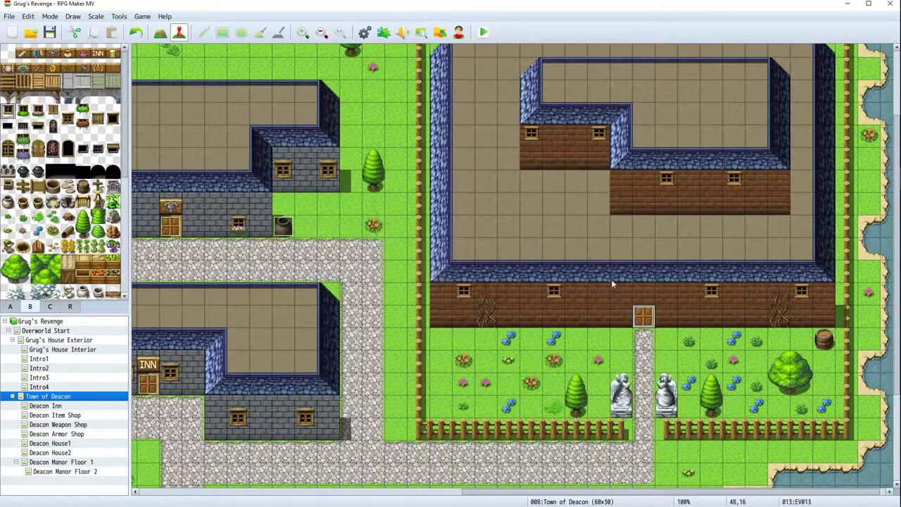
On Deacon Manor Floor 2, create a quick door event on the black doorway that leads to the upper stairs of Deacon Manor Floor 1
{"action": "left_click", "coordinate": [44, 463]}
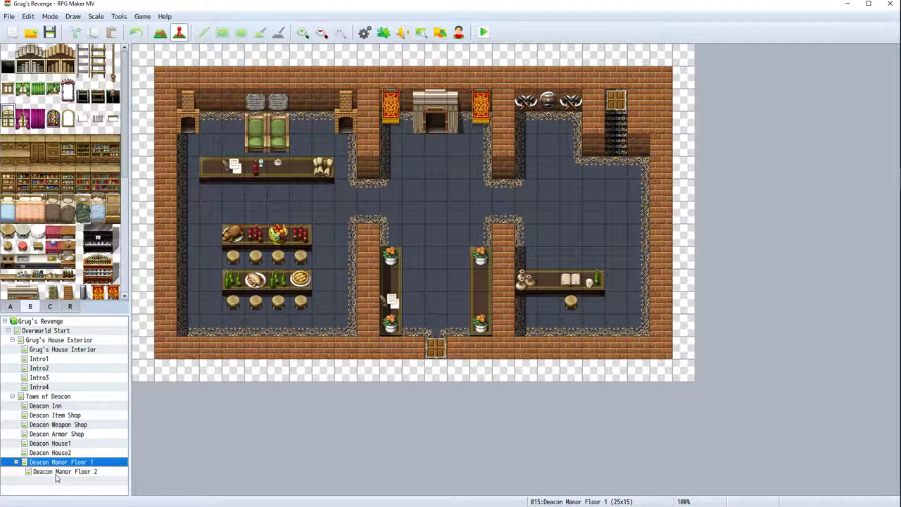
{"action": "left_click", "coordinate": [56, 474]}
{"action": "right_click", "coordinate": [459, 169]}
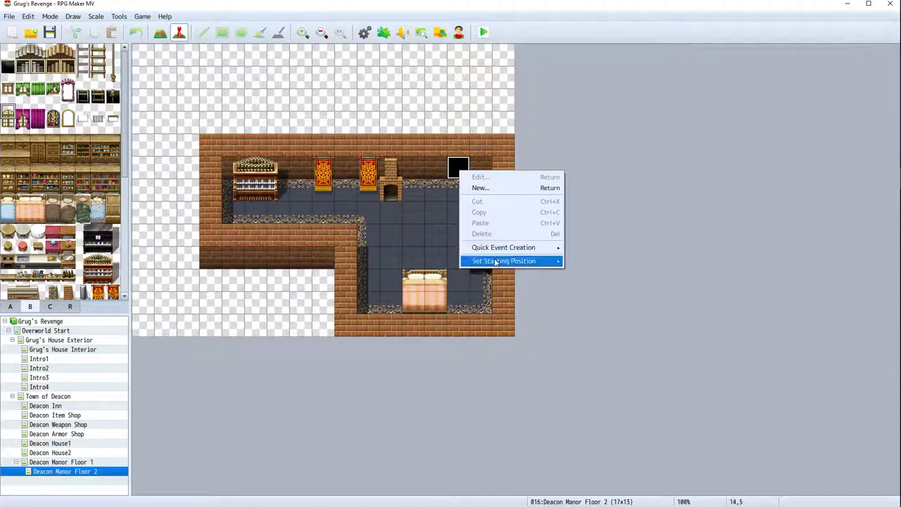
{"action": "mouse_move", "coordinate": [503, 248]}
{"action": "left_click", "coordinate": [581, 259]}
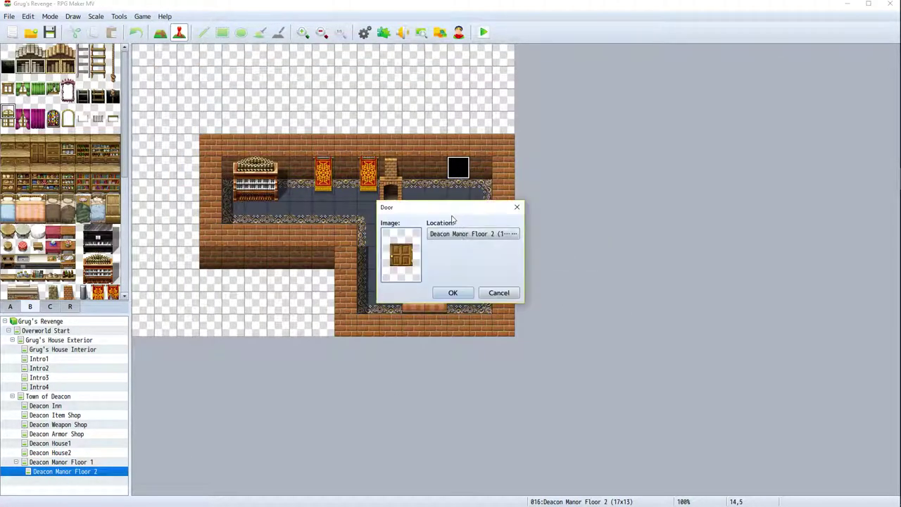
{"action": "left_click", "coordinate": [471, 234]}
{"action": "left_click", "coordinate": [267, 247]}
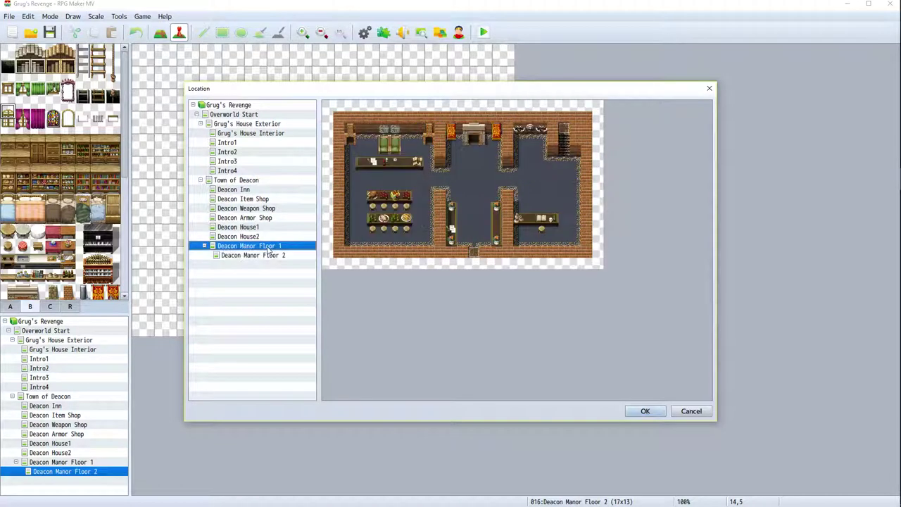
{"action": "left_click", "coordinate": [563, 139]}
{"action": "left_click", "coordinate": [645, 410]}
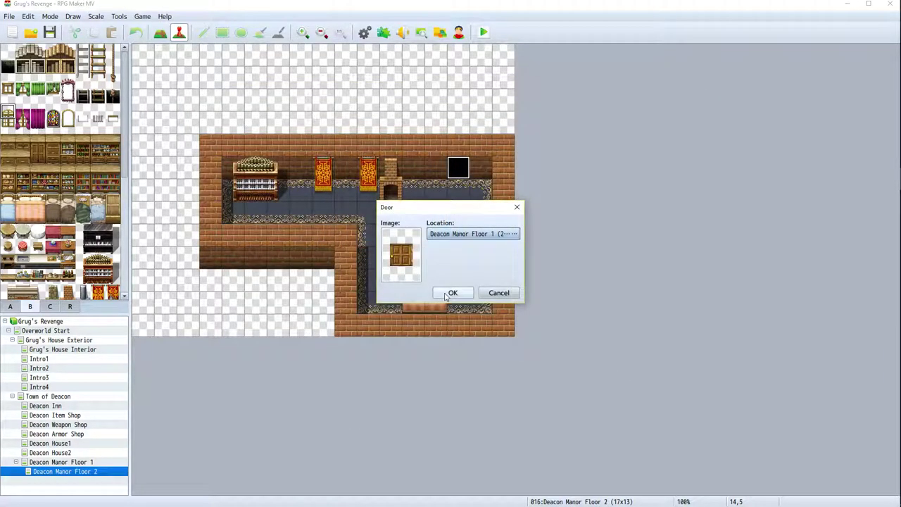
{"action": "left_click", "coordinate": [447, 295]}
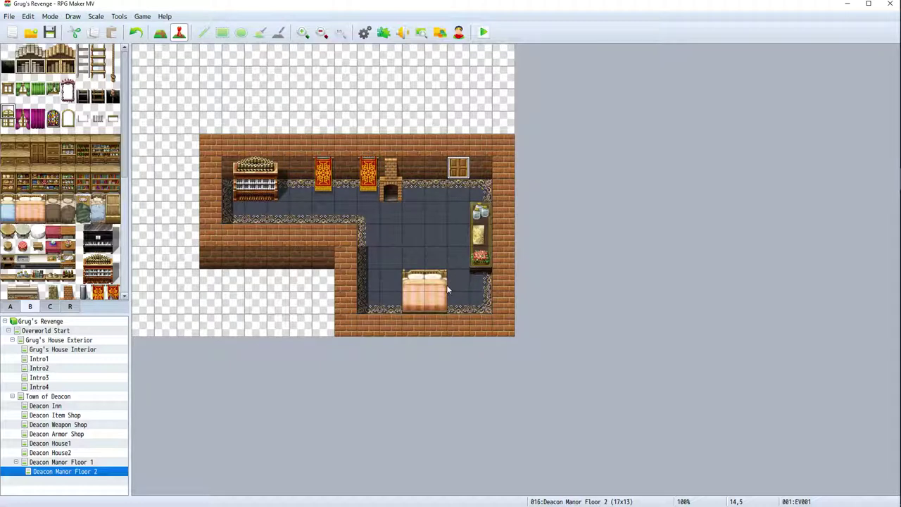
Return to the Deacon Manor Floor 1 map
{"action": "left_click", "coordinate": [60, 462]}
{"action": "key", "text": "alt+Tab"}
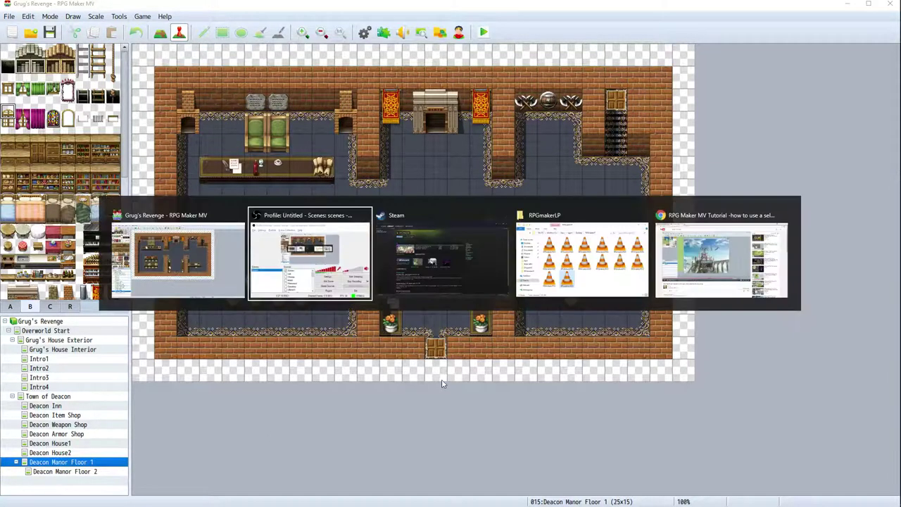
{"action": "key", "text": "alt+Tab"}
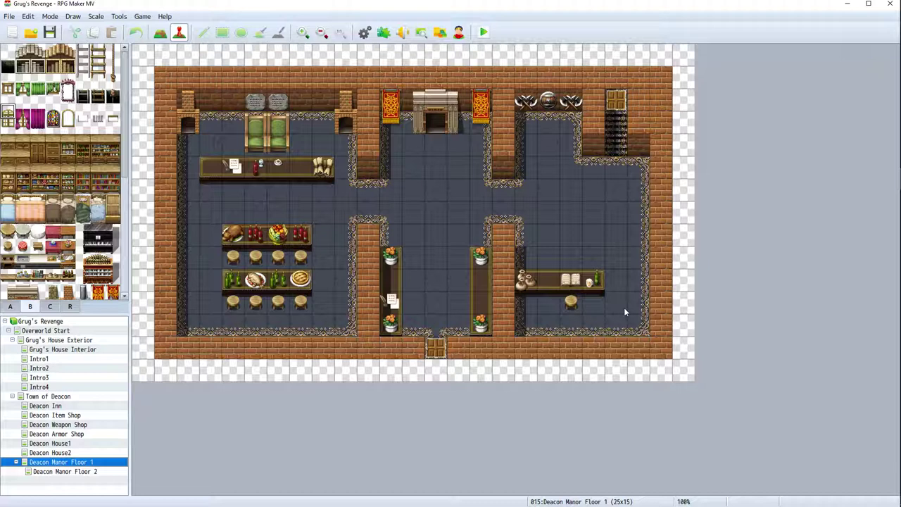
Create an event on the high table's red bottle tile that shows the text "The high table looks out over the meeting hall." at the bottom
{"action": "right_click", "coordinate": [277, 167]}
{"action": "right_click", "coordinate": [255, 176]}
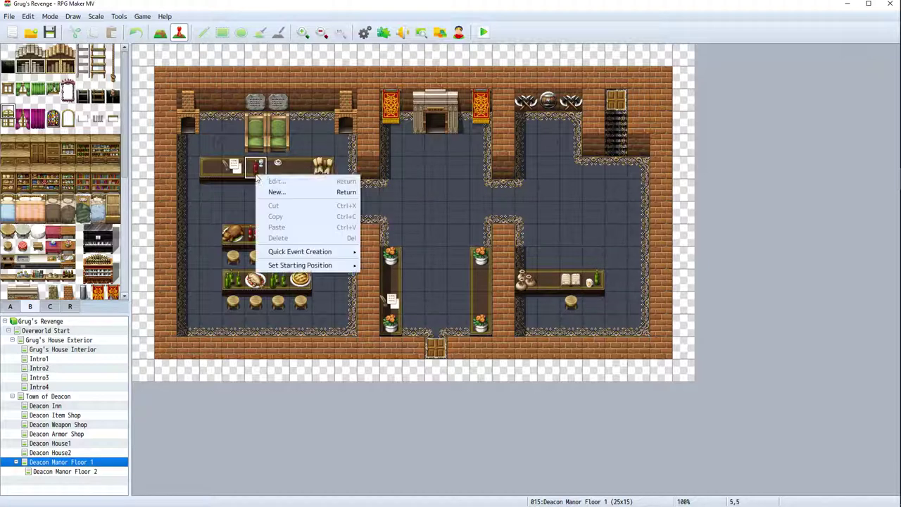
{"action": "left_click", "coordinate": [279, 191]}
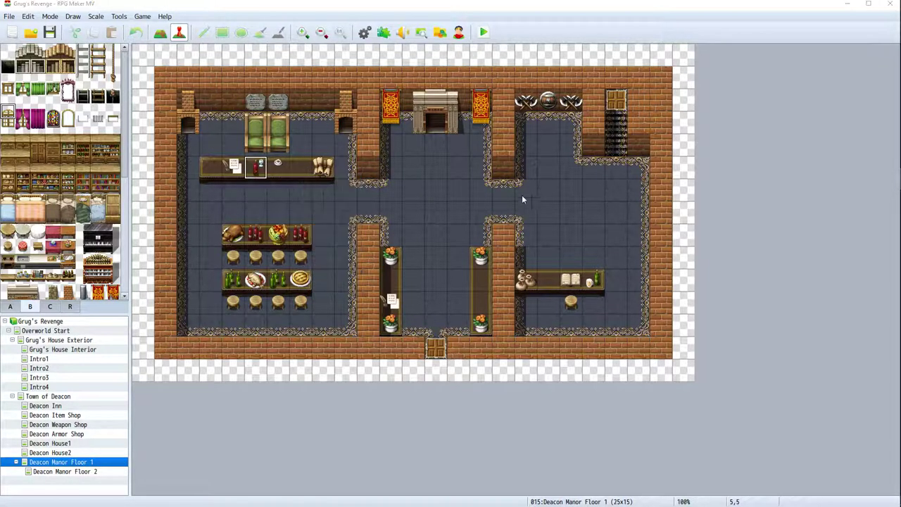
{"action": "double_click", "coordinate": [404, 157]}
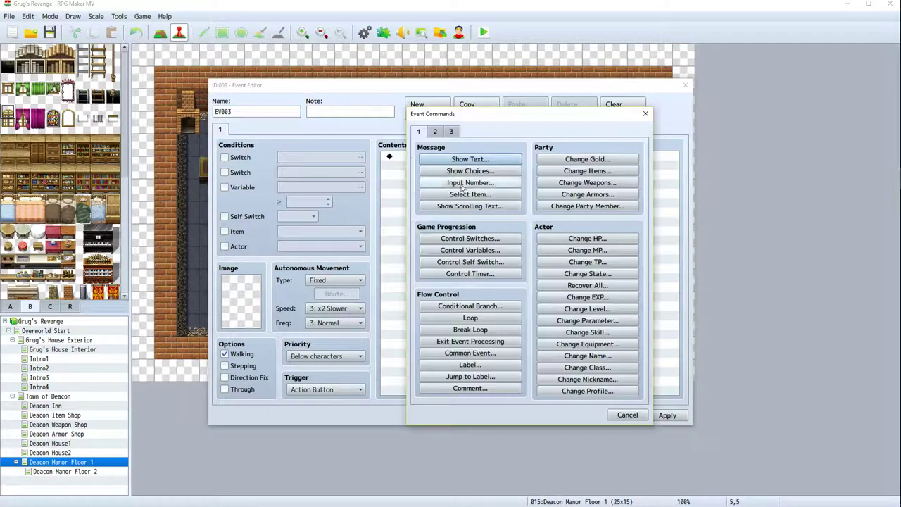
{"action": "left_click", "coordinate": [471, 160]}
{"action": "type", "text": "T"}
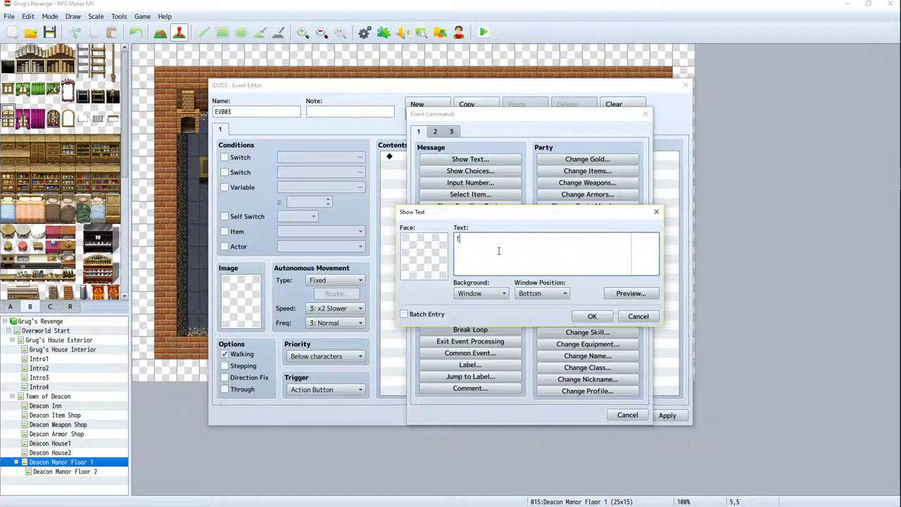
{"action": "type", "text": "he high table looks out over the "}
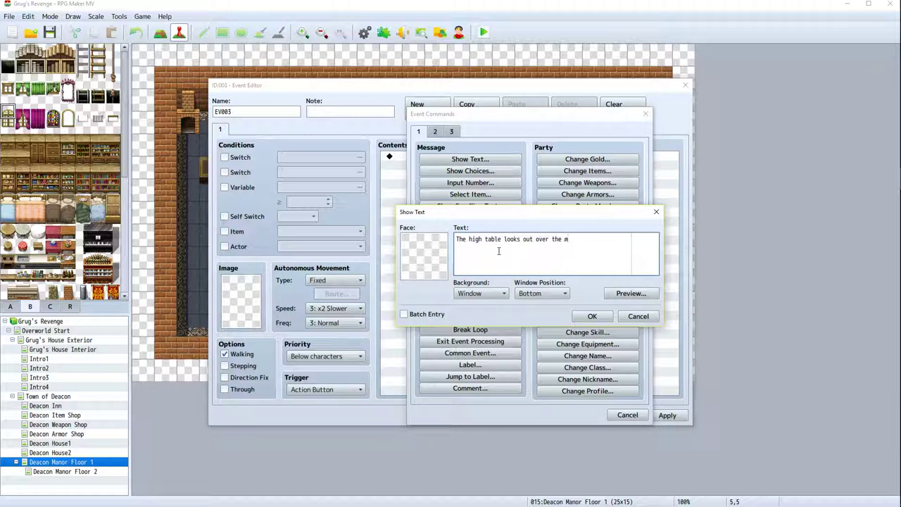
{"action": "type", "text": "meeting hall."}
{"action": "left_click", "coordinate": [542, 293]}
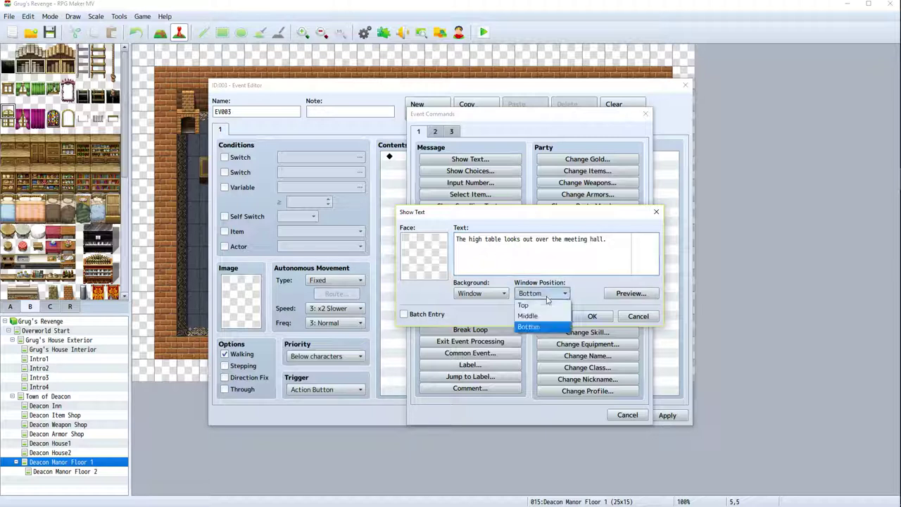
{"action": "left_click", "coordinate": [541, 324]}
{"action": "left_click", "coordinate": [592, 316]}
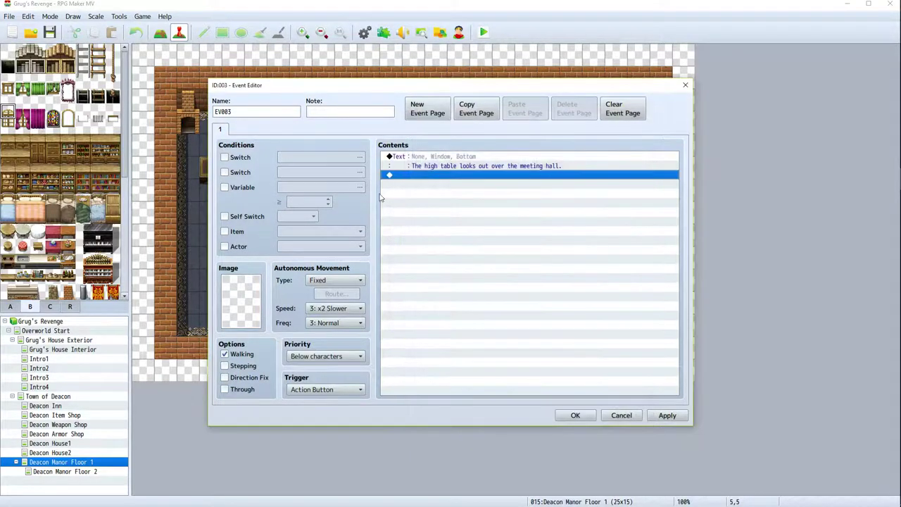
Set the high table event's priority to Same as characters and save the event
{"action": "left_click", "coordinate": [325, 357]}
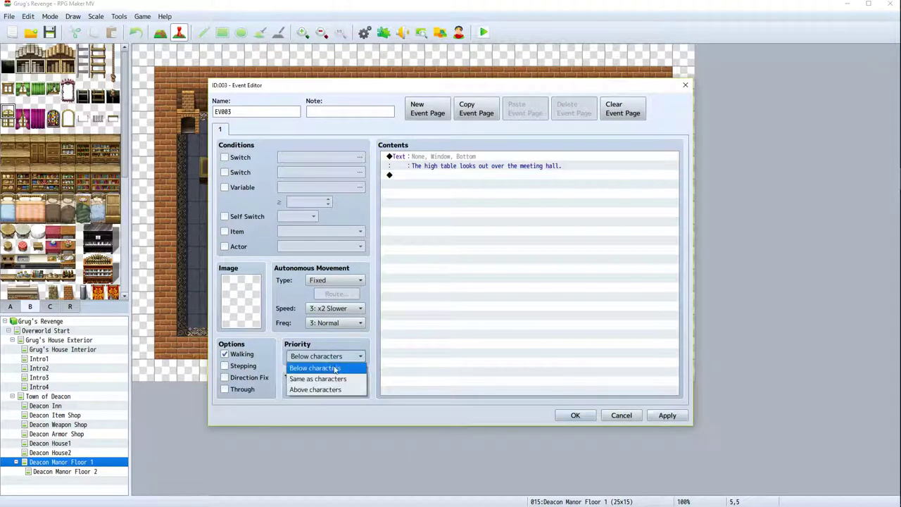
{"action": "left_click", "coordinate": [320, 376]}
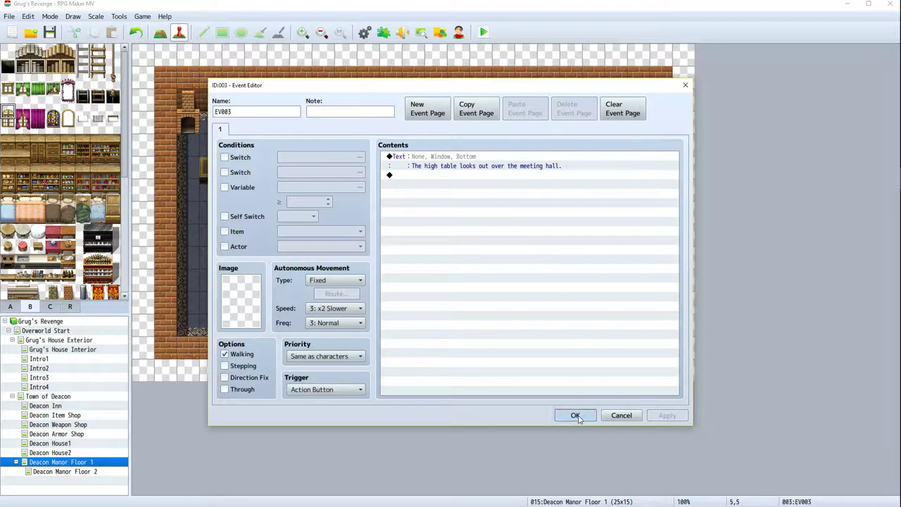
{"action": "left_click", "coordinate": [576, 415]}
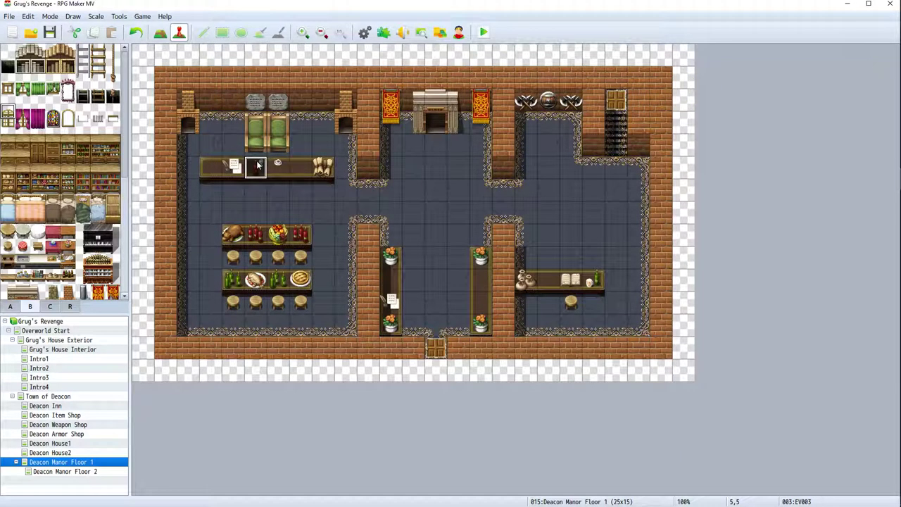
Copy the high table event onto the table's other five tiles
{"action": "key", "text": "ctrl+c"}
{"action": "left_click", "coordinate": [282, 166]}
{"action": "key", "text": "ctrl+v"}
{"action": "left_click", "coordinate": [296, 168]}
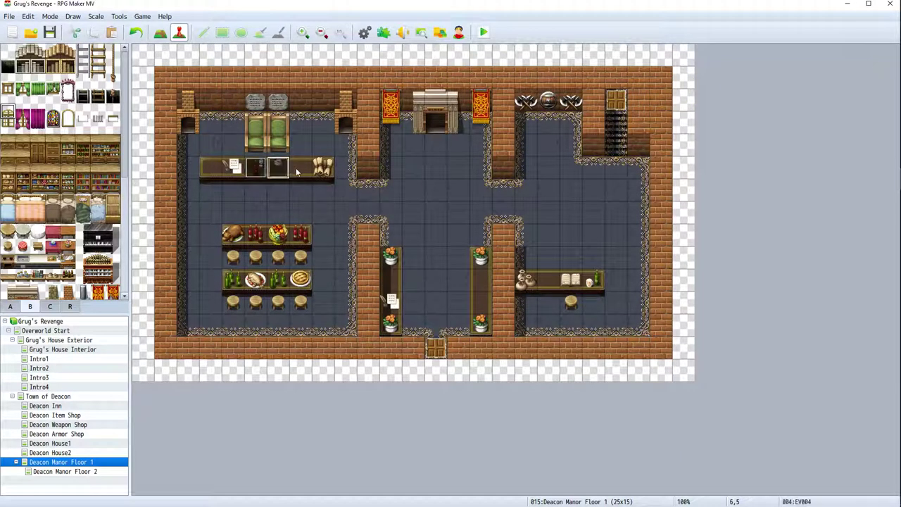
{"action": "key", "text": "ctrl+v"}
{"action": "left_click", "coordinate": [321, 173]}
{"action": "key", "text": "ctrl+v"}
{"action": "left_click", "coordinate": [233, 168]}
{"action": "key", "text": "ctrl+v"}
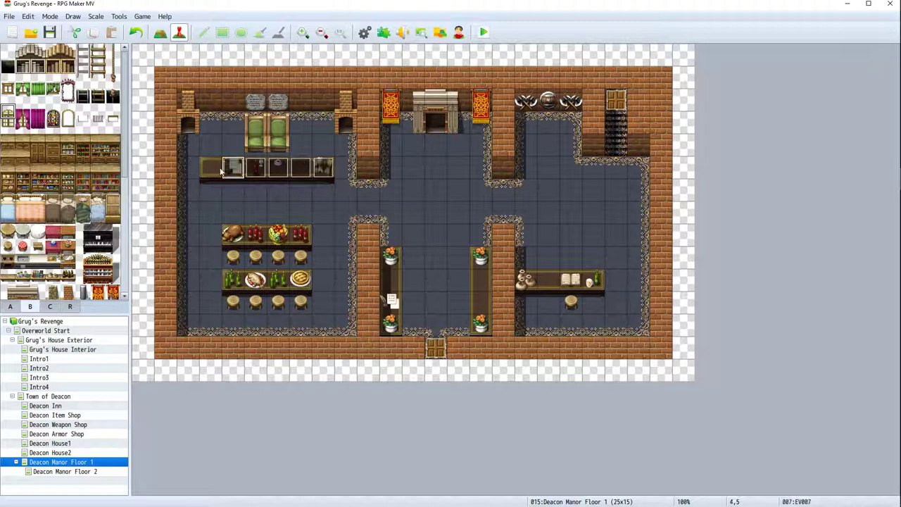
{"action": "left_click", "coordinate": [211, 168]}
{"action": "key", "text": "ctrl+v"}
{"action": "left_click", "coordinate": [316, 199]}
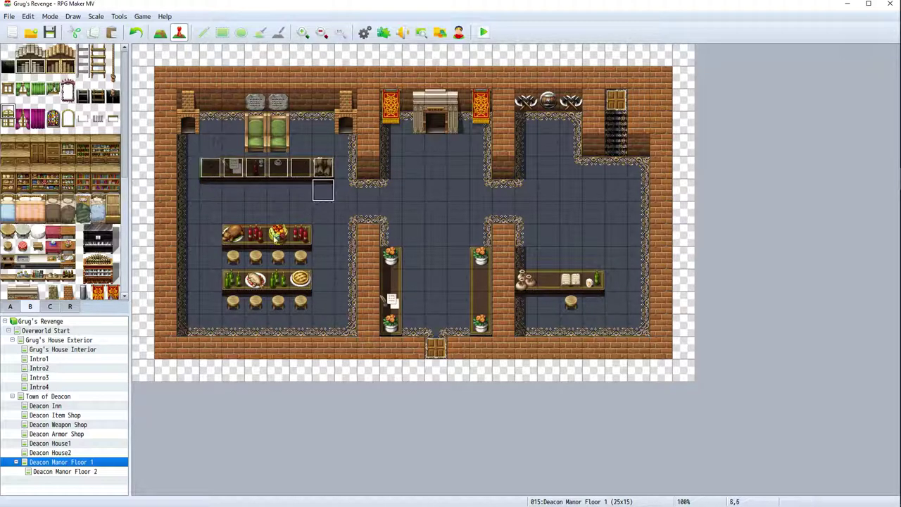
Create an event on the upper dining table's fruit bowl that shows the text "Food sprawls accross the meeting hall tables."
{"action": "left_click", "coordinate": [276, 240]}
{"action": "right_click", "coordinate": [276, 239]}
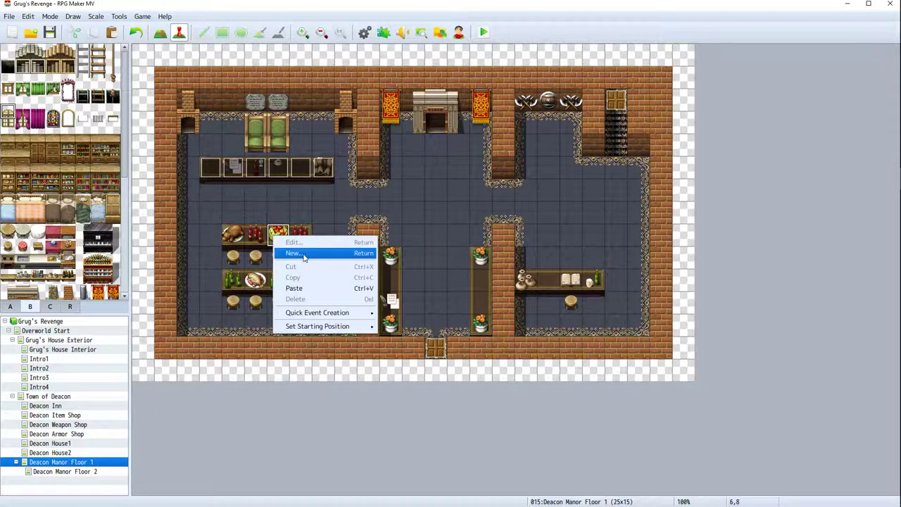
{"action": "left_click", "coordinate": [305, 257]}
{"action": "double_click", "coordinate": [444, 163]}
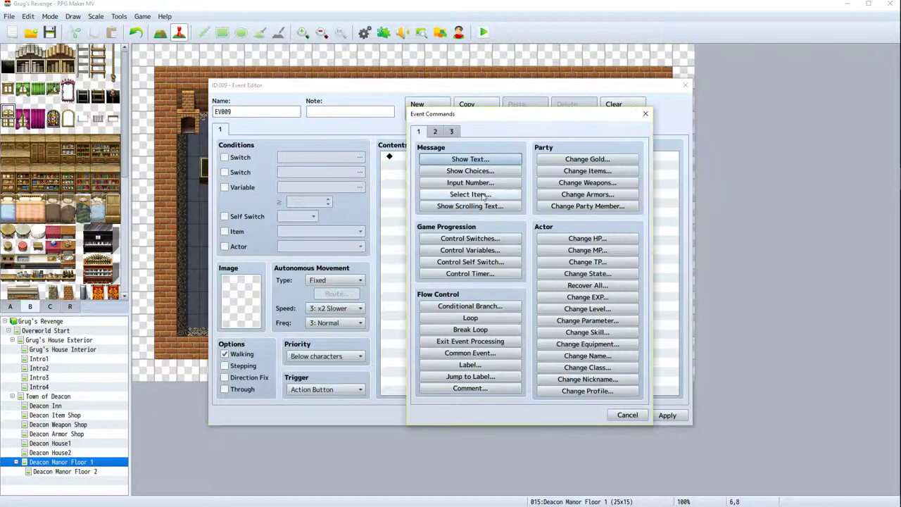
{"action": "left_click", "coordinate": [483, 160]}
{"action": "type", "text": "F"}
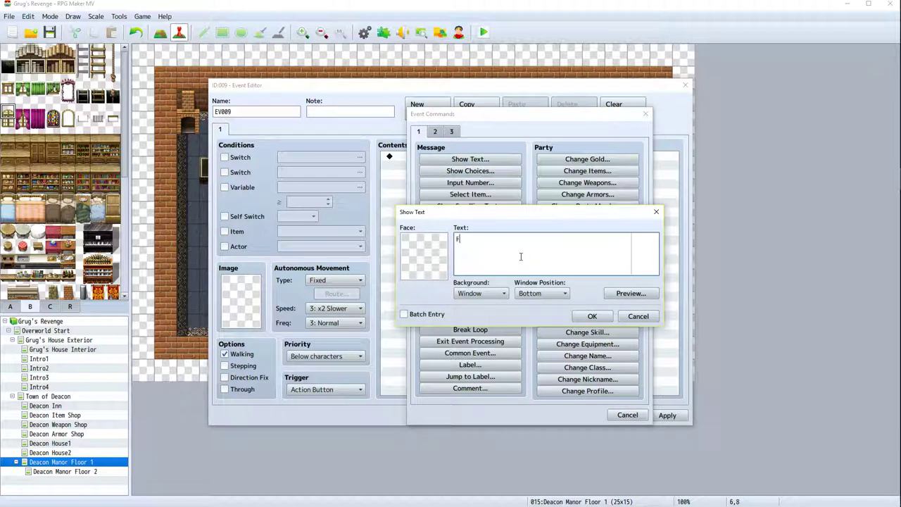
{"action": "type", "text": "ood spraw"}
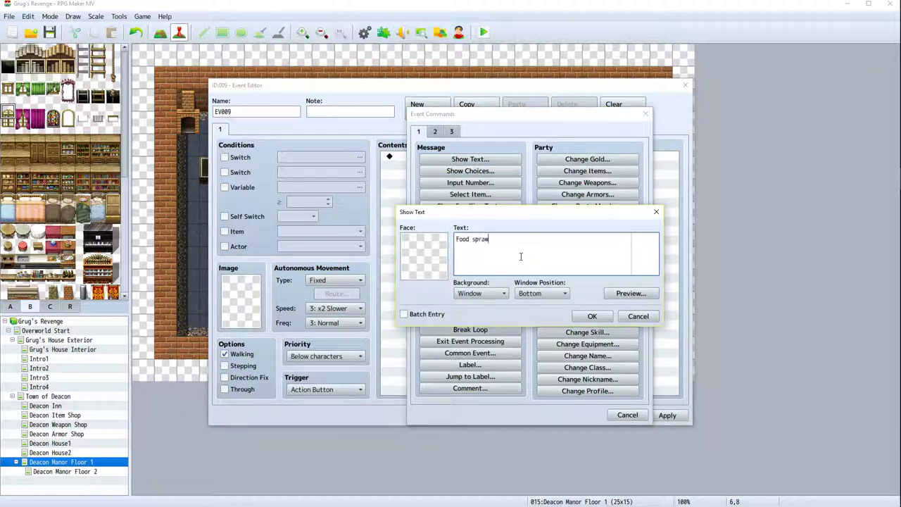
{"action": "type", "text": "ls accross the meeting hall tables."}
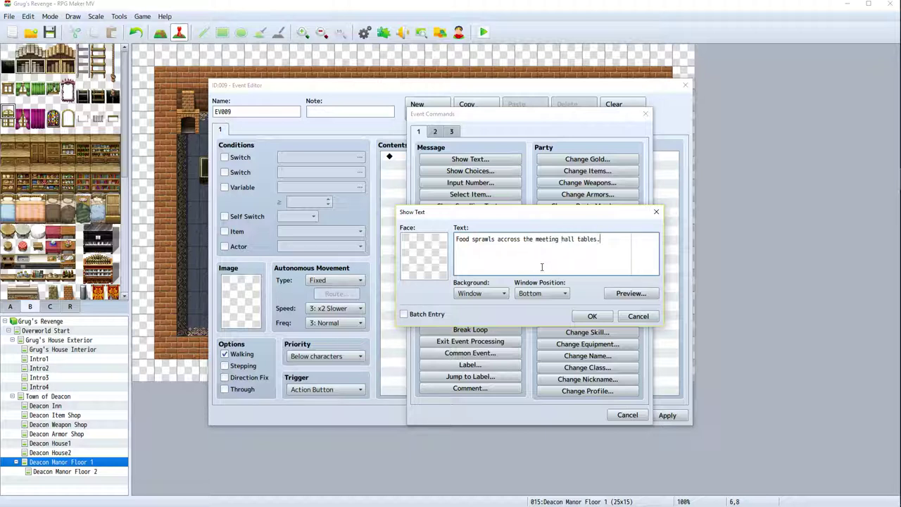
{"action": "left_click", "coordinate": [594, 316]}
Set the food event's priority to Same as characters and save the event
{"action": "left_click", "coordinate": [352, 356]}
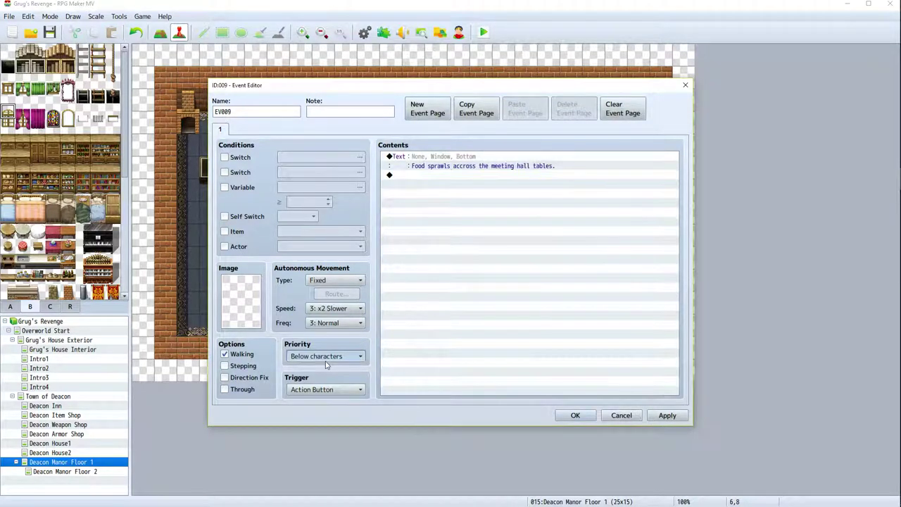
{"action": "left_click", "coordinate": [330, 378]}
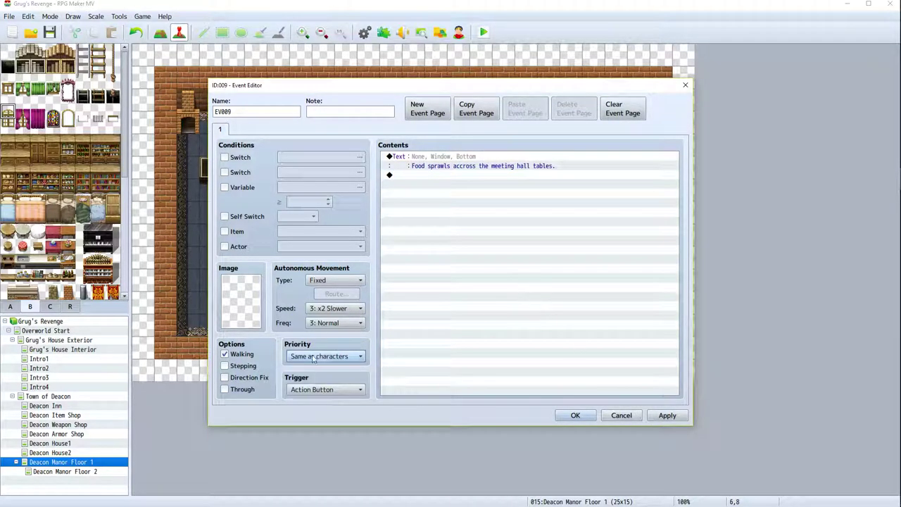
{"action": "left_click", "coordinate": [575, 415]}
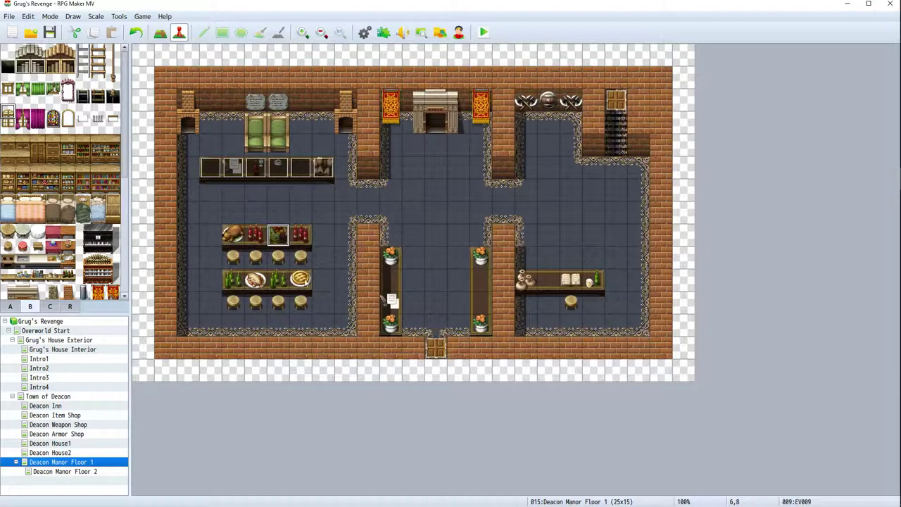
Copy the food event onto the other three tiles of the upper dining table
{"action": "right_click", "coordinate": [270, 235]}
{"action": "left_click", "coordinate": [289, 276]}
{"action": "left_click", "coordinate": [298, 243]}
{"action": "key", "text": "ctrl+v"}
{"action": "left_click", "coordinate": [255, 235]}
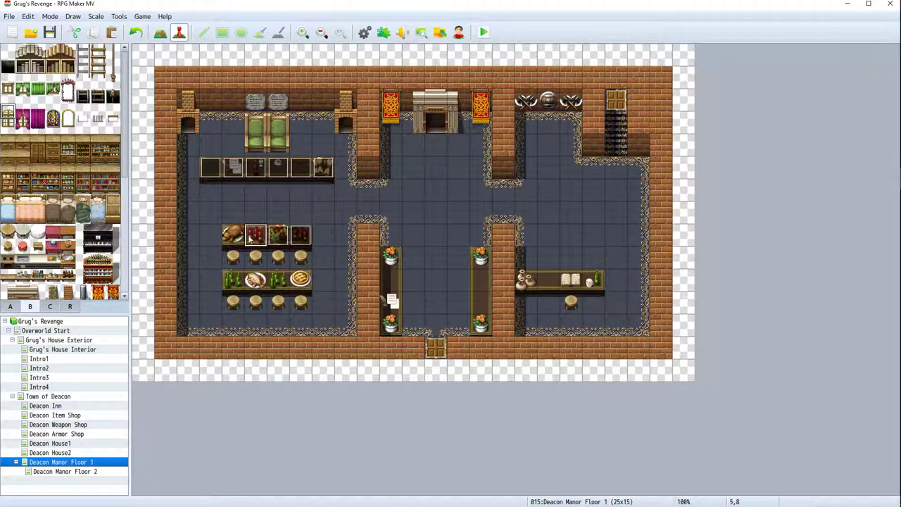
{"action": "key", "text": "ctrl+v"}
{"action": "left_click", "coordinate": [233, 235]}
{"action": "key", "text": "ctrl+v"}
Paste the food event onto all four tiles of the lower dining table
{"action": "left_click", "coordinate": [233, 280]}
{"action": "key", "text": "ctrl+v"}
{"action": "left_click", "coordinate": [256, 280]}
{"action": "key", "text": "ctrl+v"}
{"action": "left_click", "coordinate": [278, 280]}
{"action": "key", "text": "ctrl+v"}
{"action": "left_click", "coordinate": [301, 281]}
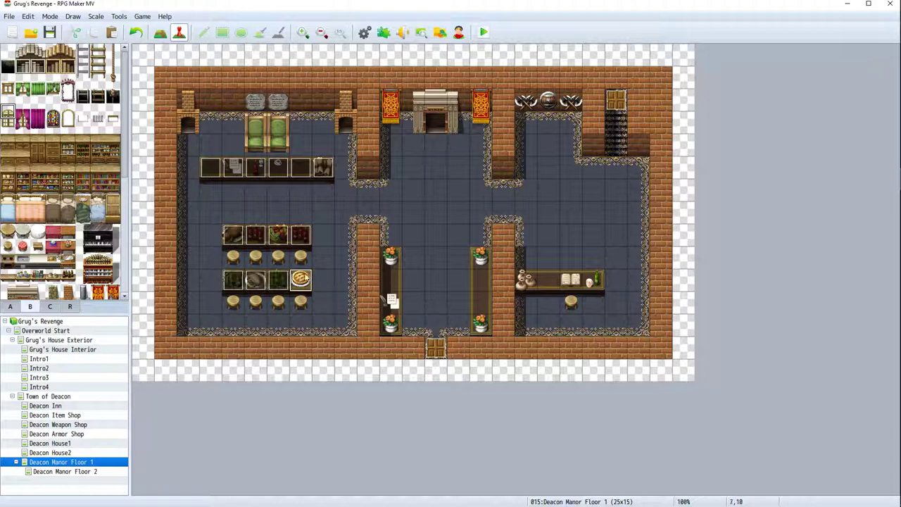
{"action": "key", "text": "ctrl+v"}
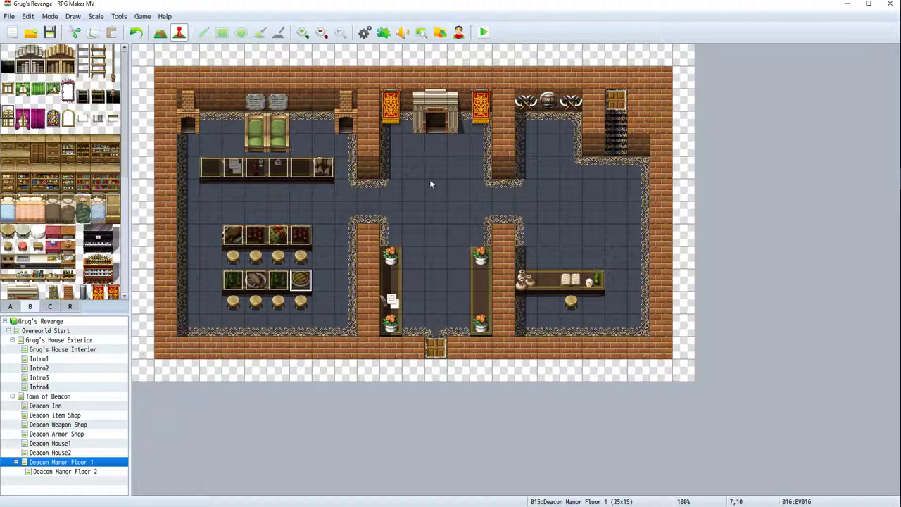
Create a new event on the shield hanging on the upper wall and name it "shield"
{"action": "right_click", "coordinate": [571, 283]}
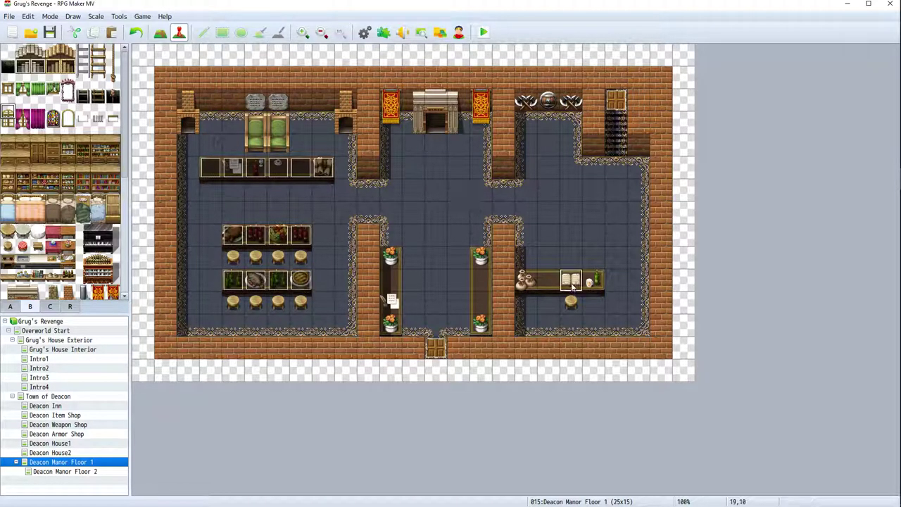
{"action": "left_click", "coordinate": [549, 282]}
{"action": "right_click", "coordinate": [549, 104]}
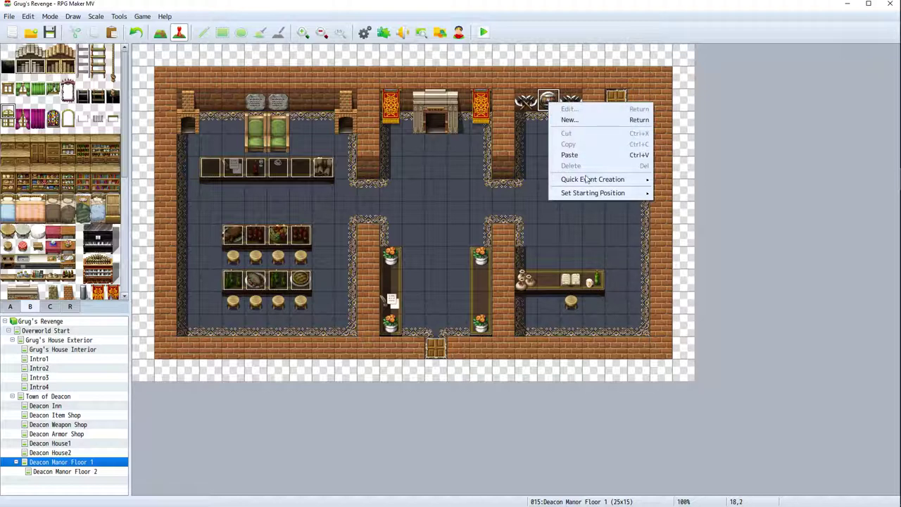
{"action": "left_click", "coordinate": [571, 120]}
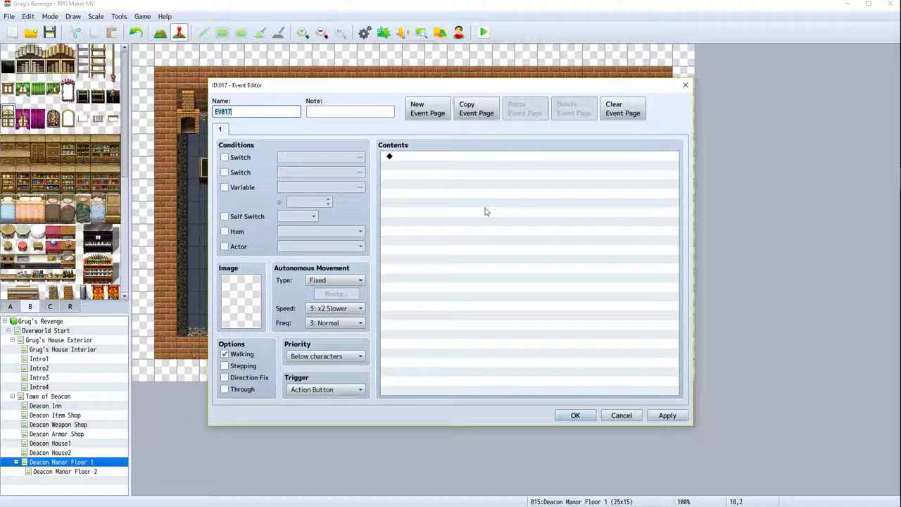
{"action": "type", "text": "shield"}
Add a Show Text command to the shield event with the opening words "This shield has the same"
{"action": "double_click", "coordinate": [451, 157]}
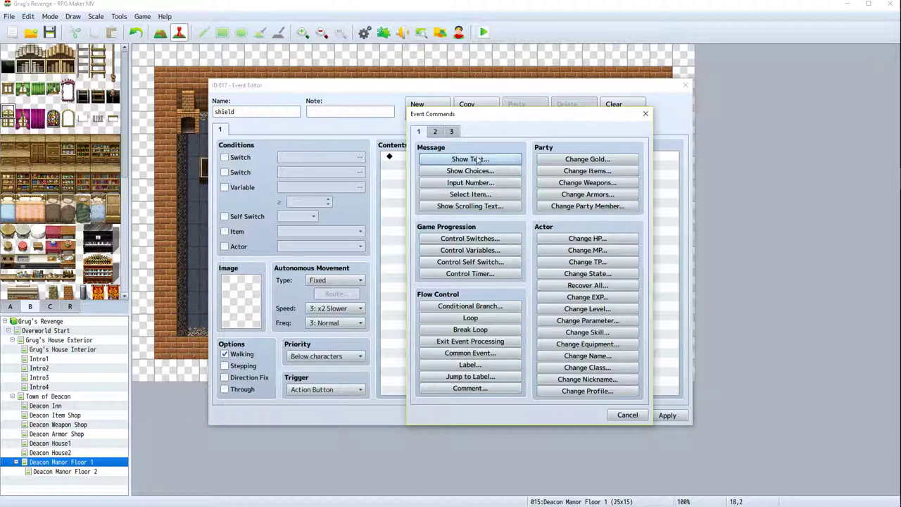
{"action": "left_click", "coordinate": [474, 160]}
{"action": "type", "text": "Th"}
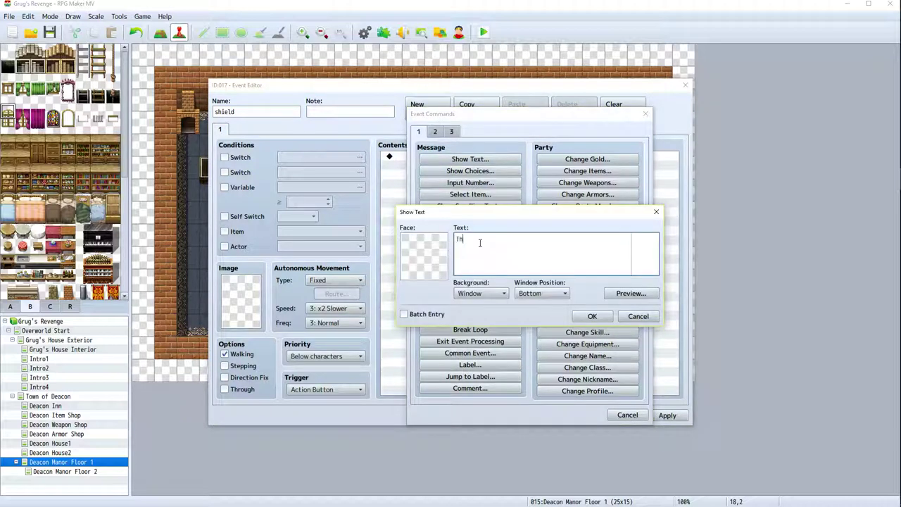
{"action": "type", "text": "is shield has the same embl"}
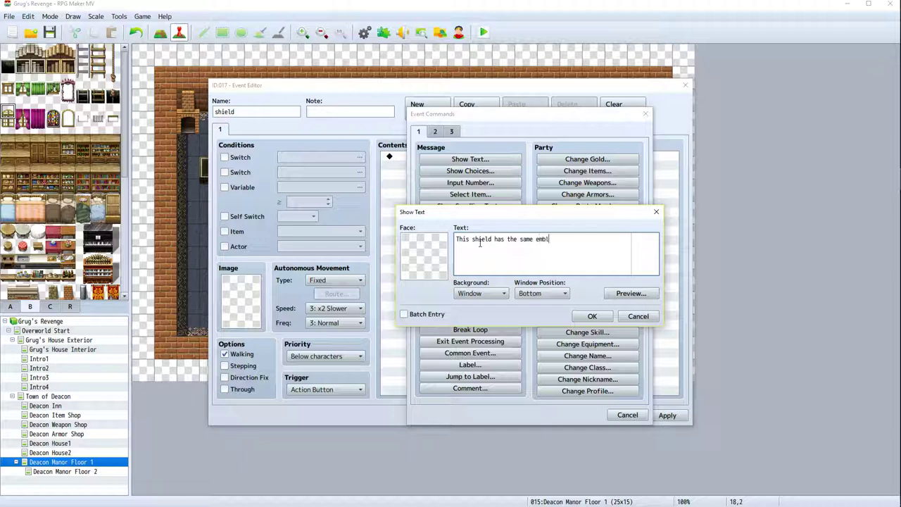
{"action": "type", "text": "em from the Wat of Tears tha"}
{"action": "key", "text": "Return"}
{"action": "type", "text": "that your"}
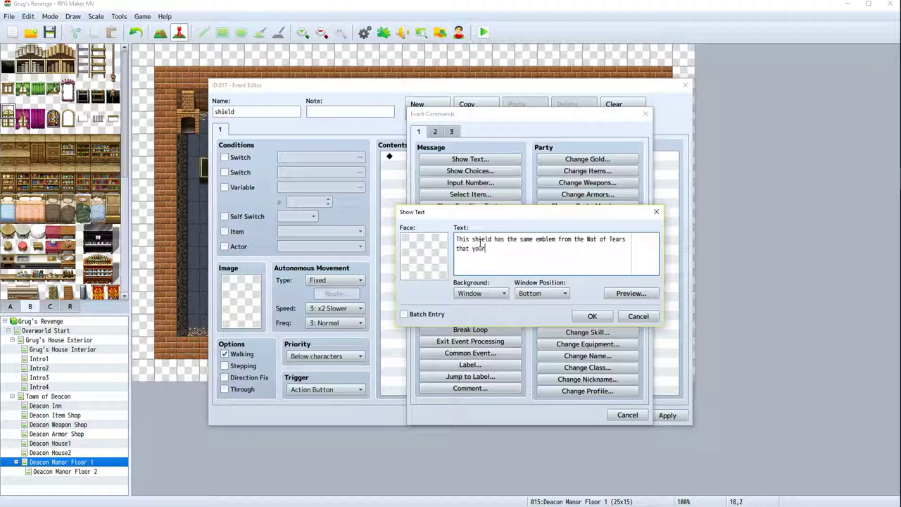
{"action": "key", "text": "BackSpace"}
{"action": "key", "text": "BackSpace"}
{"action": "key", "text": "BackSpace"}
{"action": "type", "text": "urs dom"}
{"action": "key", "text": "BackSpace"}
{"action": "key", "text": "BackSpace"}
{"action": "key", "text": "BackSpace"}
{"action": "key", "text": "BackSpace"}
{"action": "key", "text": "BackSpace"}
{"action": "key", "text": "BackSpace"}
{"action": "key", "text": "BackSpace"}
{"action": "key", "text": "BackSpace"}
{"action": "key", "text": "BackSpace"}
{"action": "key", "text": "BackSpace"}
{"action": "key", "text": "BackSpace"}
{"action": "key", "text": "BackSpace"}
{"action": "key", "text": "BackSpace"}
{"action": "key", "text": "BackSpace"}
{"action": "key", "text": "BackSpace"}
{"action": "key", "text": "BackSpace"}
{"action": "key", "text": "BackSpace"}
{"action": "key", "text": "BackSpace"}
{"action": "key", "text": "BackSpace"}
{"action": "key", "text": "BackSpace"}
{"action": "key", "text": "BackSpace"}
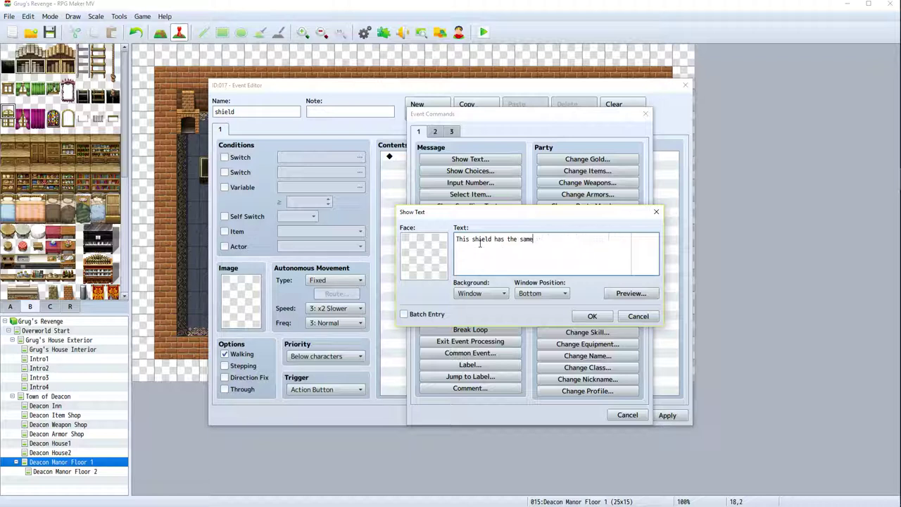
Complete the shield message as "This shield has the same insignia as mine from the War of Tears", with "of Tears" on a second line
{"action": "type", "text": "the same insignia as mine from the "}
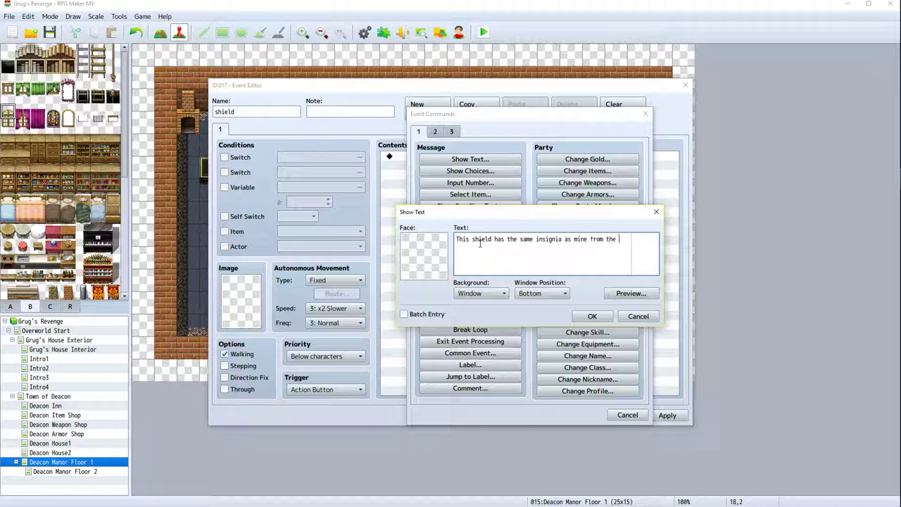
{"action": "type", "text": "war"}
{"action": "key", "text": "Return"}
{"action": "type", "text": "of"}
{"action": "key", "text": "BackSpace"}
{"action": "key", "text": "BackSpace"}
{"action": "key", "text": "BackSpace"}
{"action": "key", "text": "BackSpace"}
{"action": "key", "text": "BackSpace"}
{"action": "key", "text": "BackSpace"}
{"action": "key", "text": "BackSpace"}
{"action": "key", "text": "BackSpace"}
{"action": "type", "text": "War"}
{"action": "key", "text": "BackSpace"}
{"action": "key", "text": "BackSpace"}
{"action": "key", "text": "Return"}
{"action": "type", "text": "of Tears"}
Give the shield message the first Grugface portrait and set its window position to Top
{"action": "double_click", "coordinate": [424, 285]}
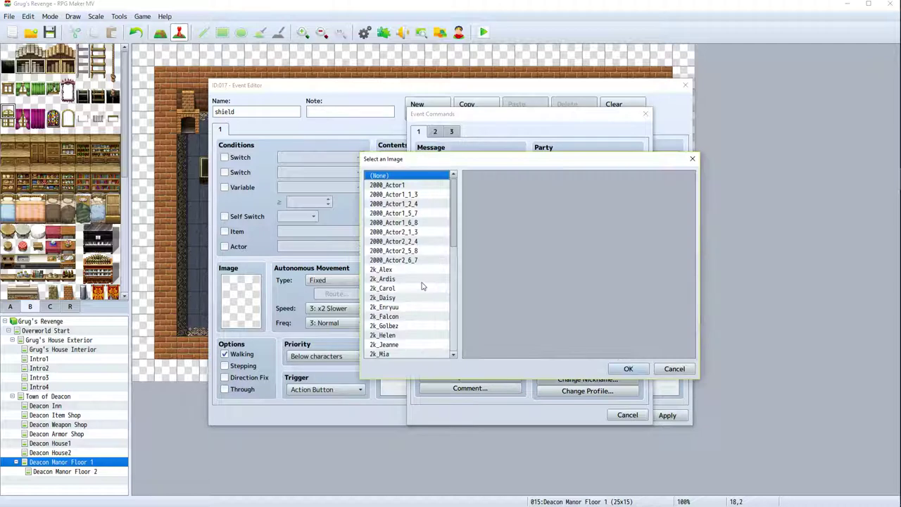
{"action": "scroll", "coordinate": [415, 310], "scroll_direction": "down", "scroll_amount": 6}
{"action": "left_click", "coordinate": [398, 301]}
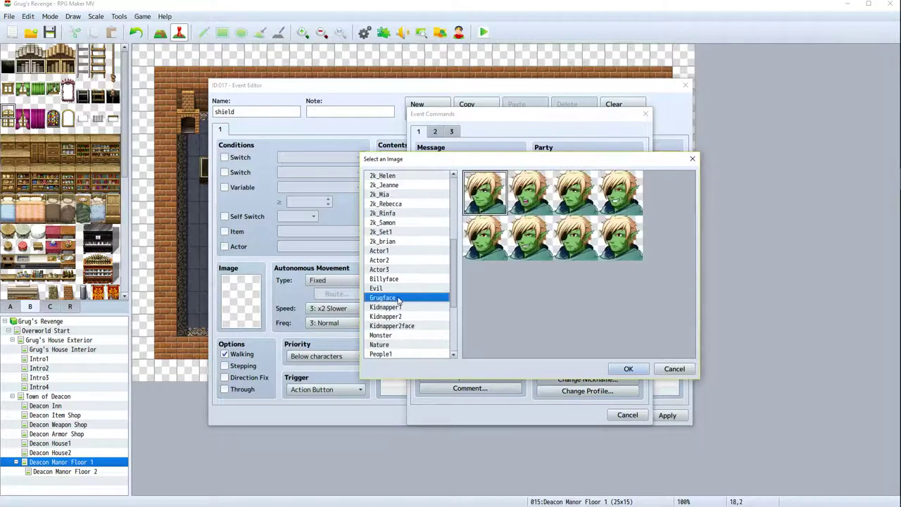
{"action": "double_click", "coordinate": [398, 301]}
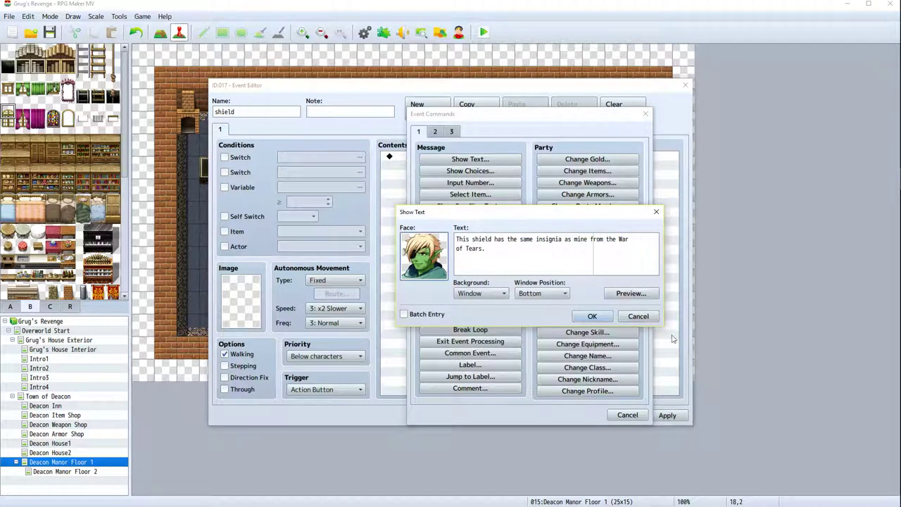
{"action": "left_click", "coordinate": [543, 294]}
{"action": "left_click", "coordinate": [533, 303]}
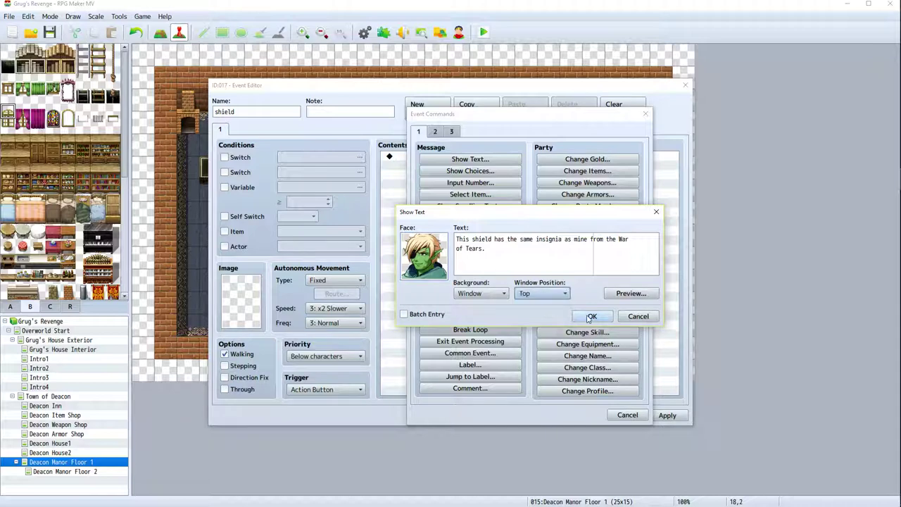
{"action": "left_click", "coordinate": [592, 318]}
Set the shield event's priority to Same as characters and save the event
{"action": "left_click", "coordinate": [666, 415]}
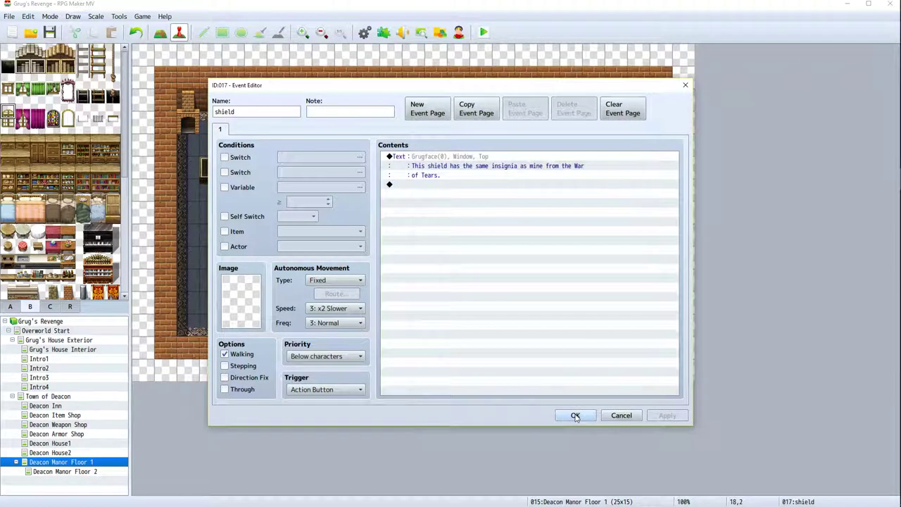
{"action": "left_click", "coordinate": [324, 356]}
{"action": "left_click", "coordinate": [323, 378]}
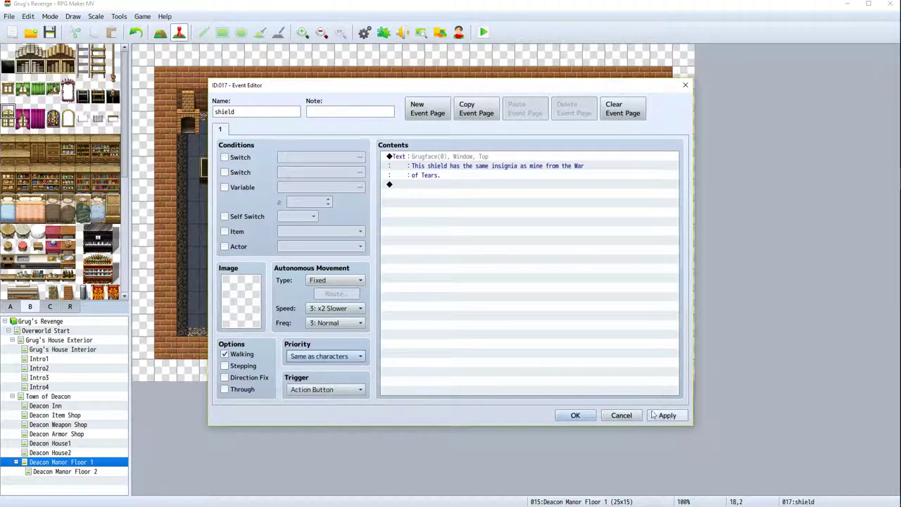
{"action": "left_click", "coordinate": [575, 415]}
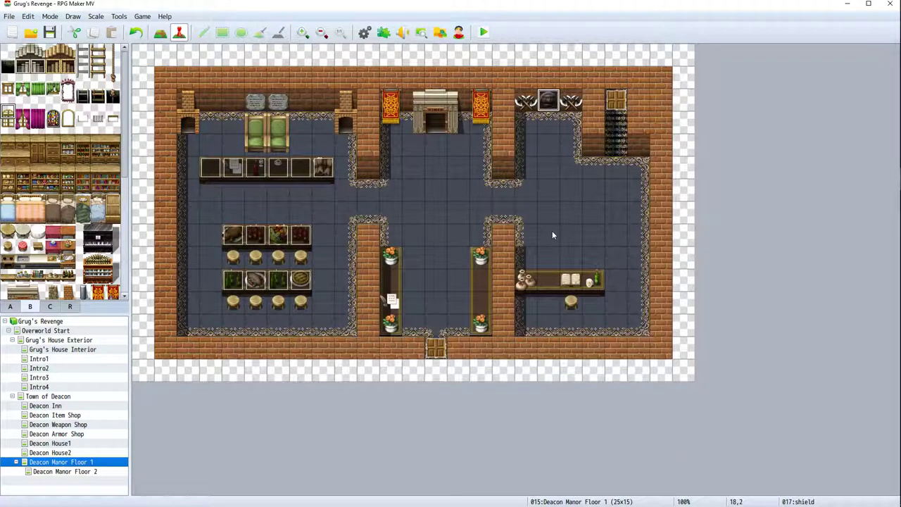
Create a new event on the papers lying on the left entrance table and name it "table"
{"action": "left_click", "coordinate": [392, 301]}
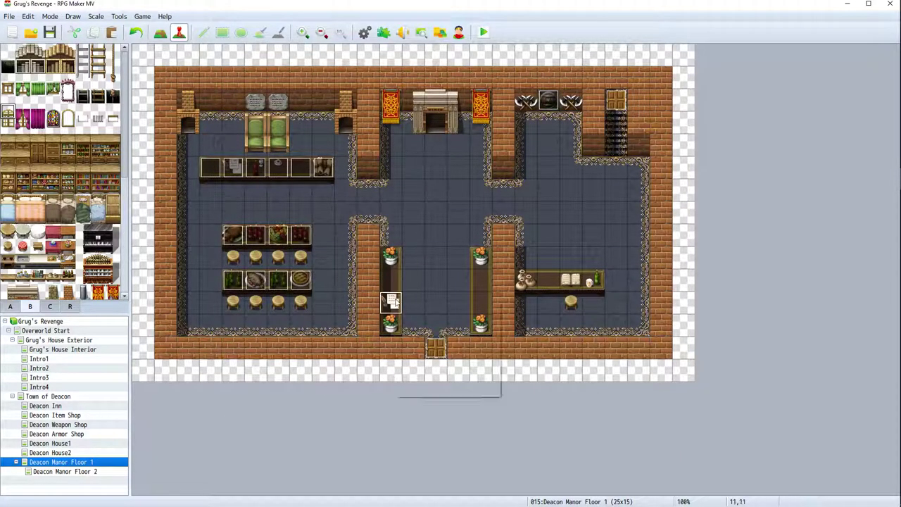
{"action": "right_click", "coordinate": [398, 300]}
{"action": "left_click", "coordinate": [443, 342]}
{"action": "double_click", "coordinate": [461, 320]}
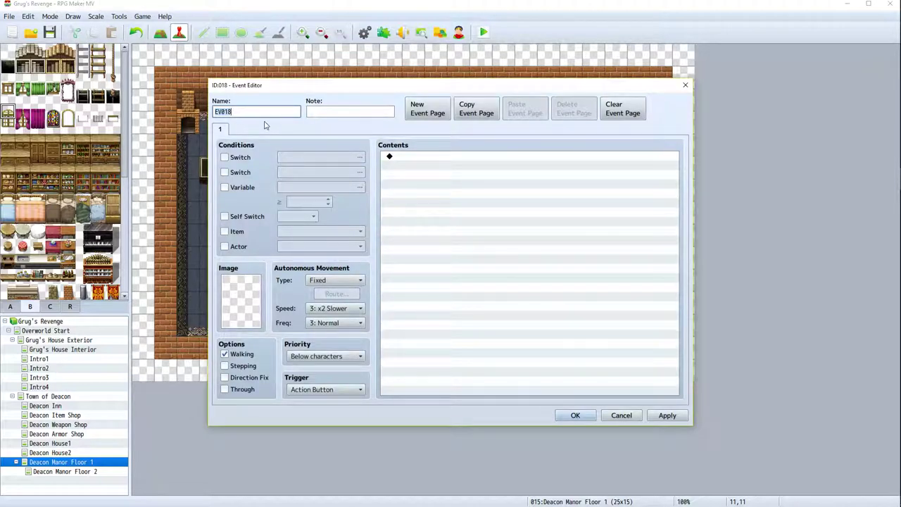
{"action": "type", "text": "table"}
Add a Show Text command reading "This paper has the names of all guests coming and going in the manor.", with "going" starting the second line
{"action": "double_click", "coordinate": [410, 156]}
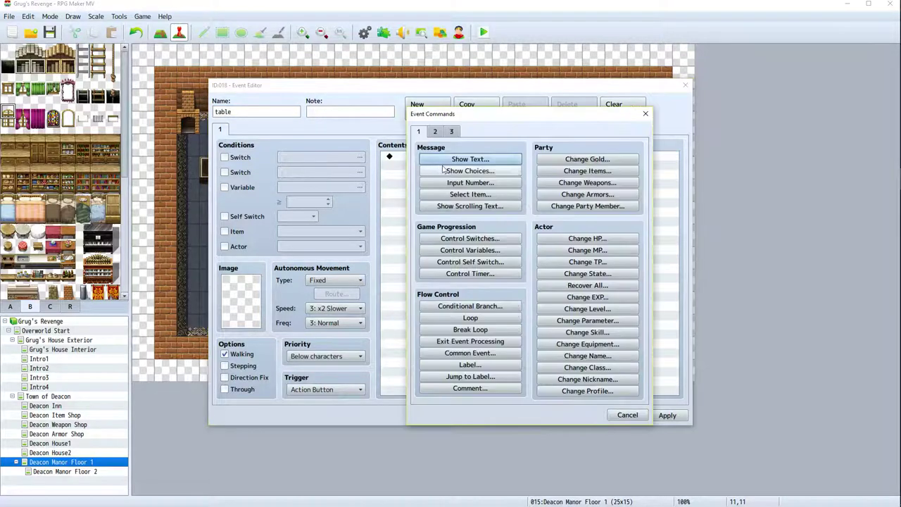
{"action": "left_click", "coordinate": [479, 160]}
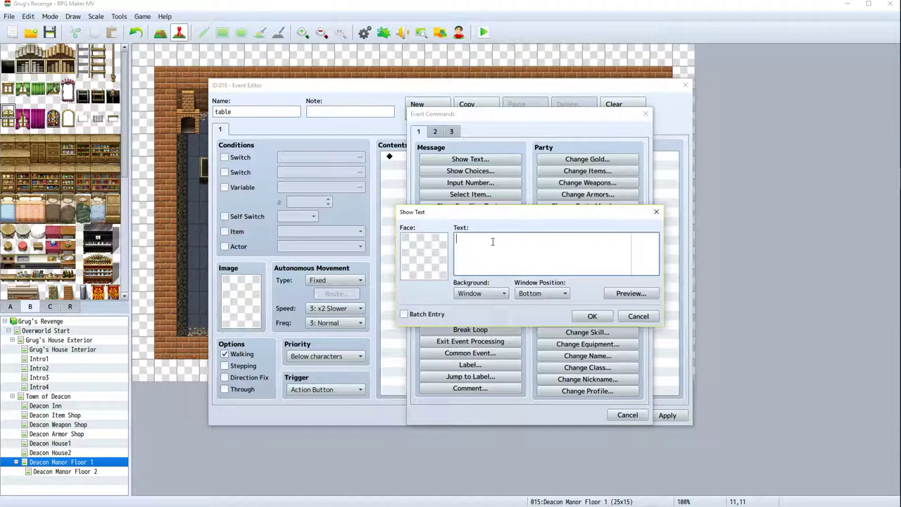
{"action": "key", "text": "BackSpace"}
{"action": "key", "text": "BackSpace"}
{"action": "type", "text": "This paper has the names of all guests coming and"}
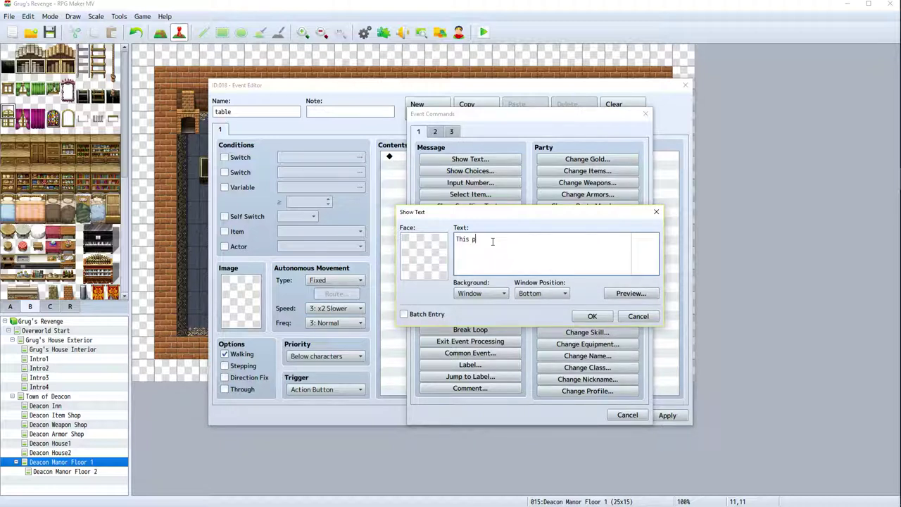
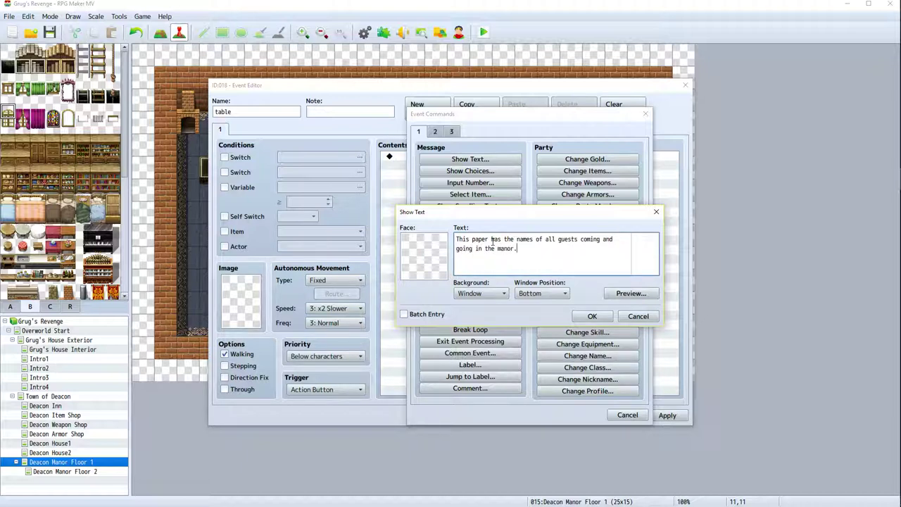
Accept the guest list message, set the table event's priority to Same as characters and save the event
{"action": "left_click", "coordinate": [592, 317]}
{"action": "left_click", "coordinate": [325, 356]}
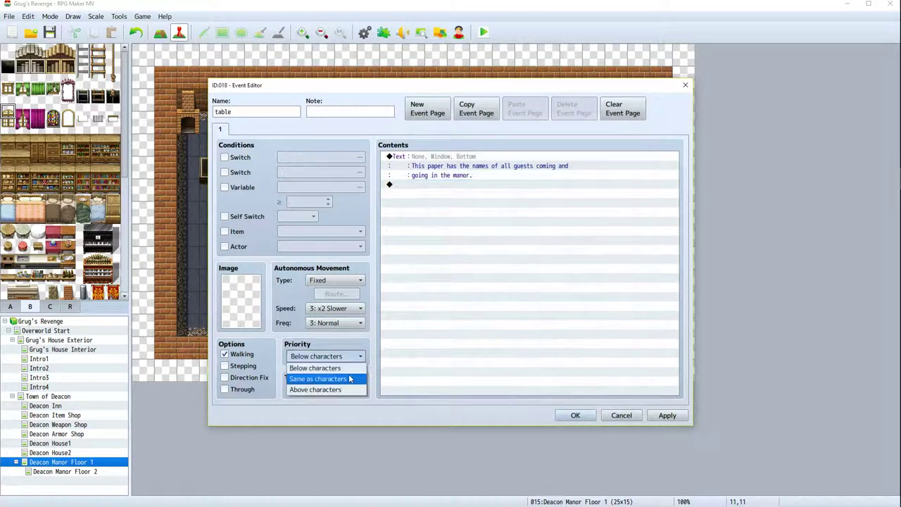
{"action": "left_click", "coordinate": [323, 369]}
{"action": "left_click", "coordinate": [575, 415]}
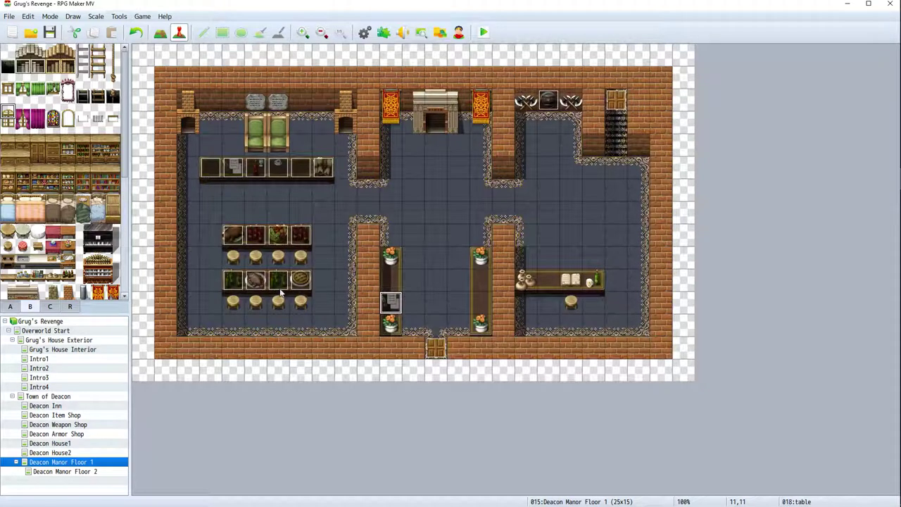
Examine the settings of a food event on the lower dining table and of an event on the high table
{"action": "right_click", "coordinate": [283, 290]}
{"action": "left_click", "coordinate": [296, 294]}
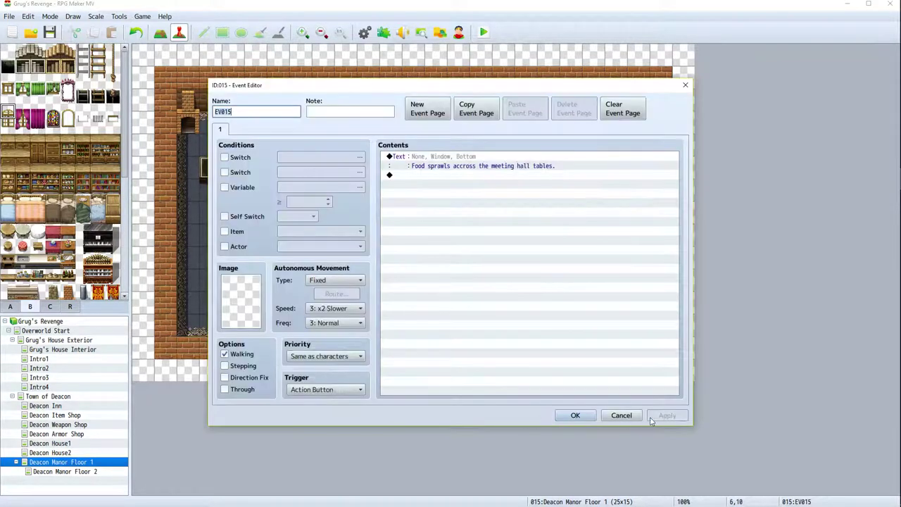
{"action": "left_click", "coordinate": [576, 416]}
{"action": "right_click", "coordinate": [288, 170]}
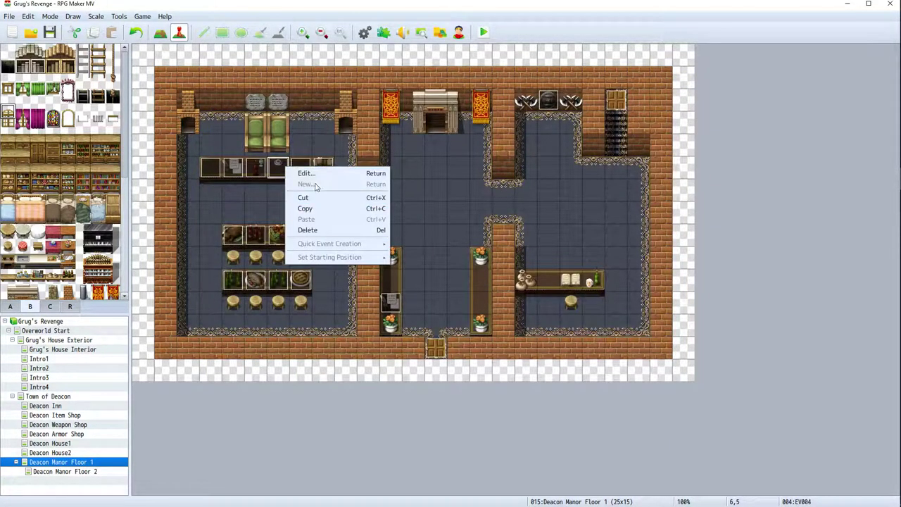
{"action": "left_click", "coordinate": [305, 173]}
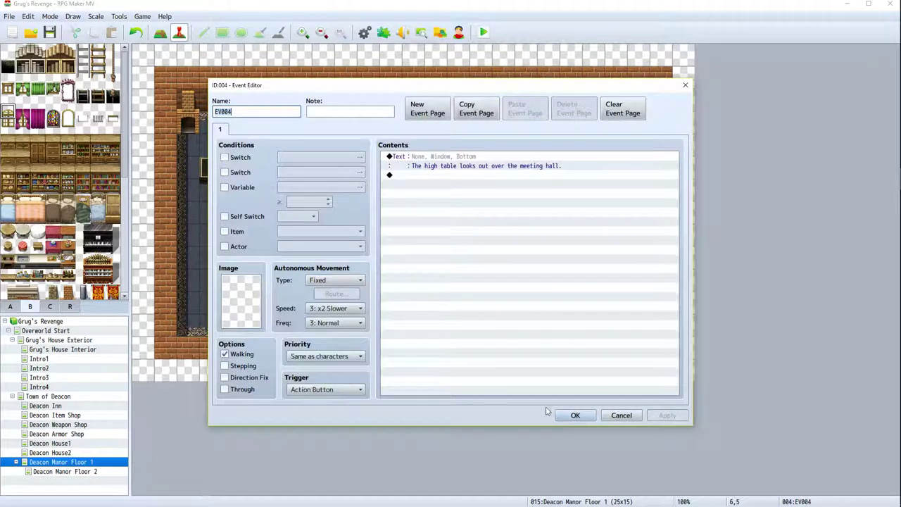
{"action": "left_click", "coordinate": [603, 415]}
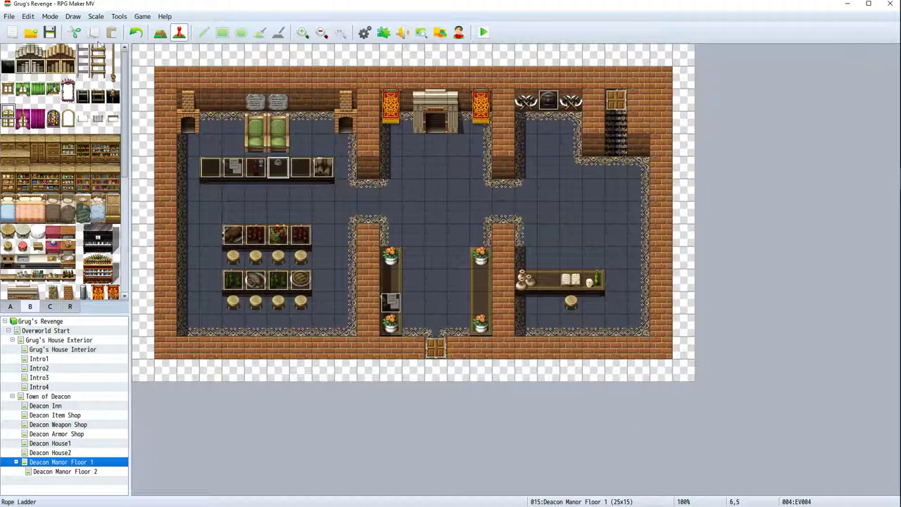
Save the project and create a new event on the leftmost tile of the organ in Deacon Manor Floor 2
{"action": "left_click", "coordinate": [50, 32]}
{"action": "left_click", "coordinate": [74, 472]}
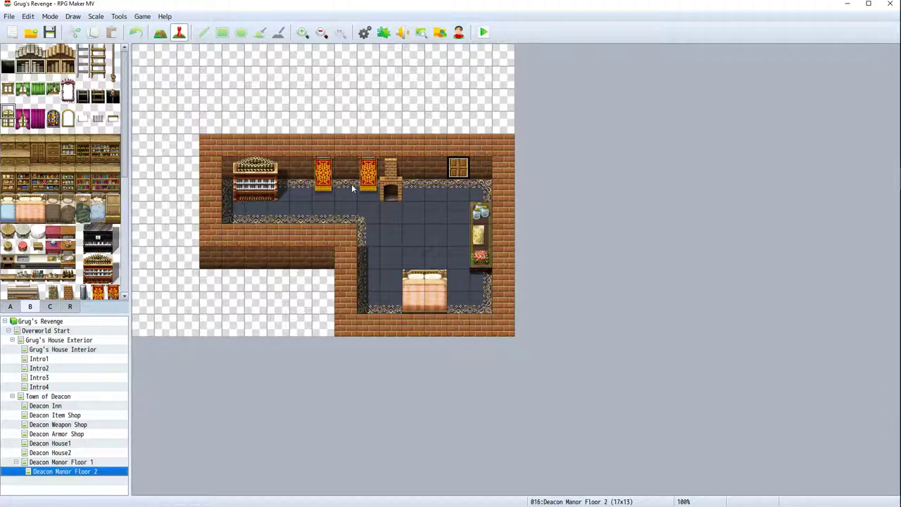
{"action": "right_click", "coordinate": [243, 186]}
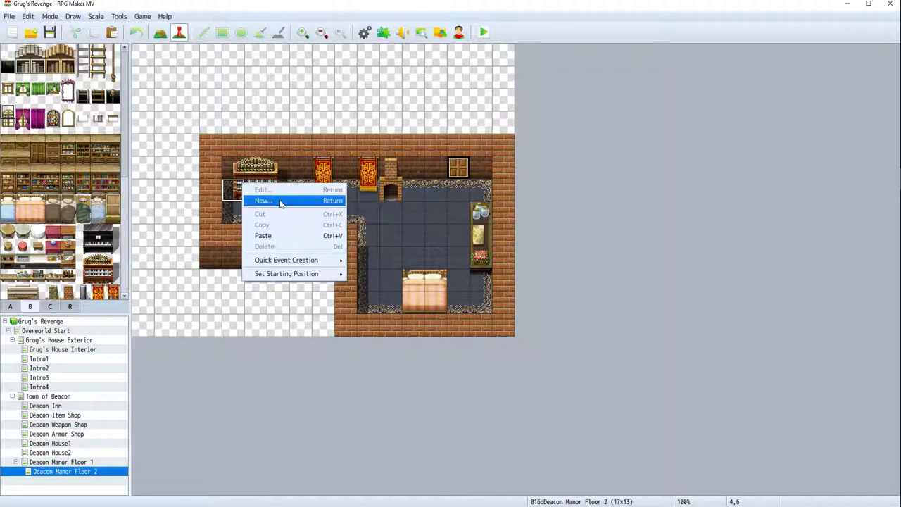
{"action": "left_click", "coordinate": [280, 203]}
Add a Show Text command to the organ event with the first Grugface portrait of the second row
{"action": "double_click", "coordinate": [413, 158]}
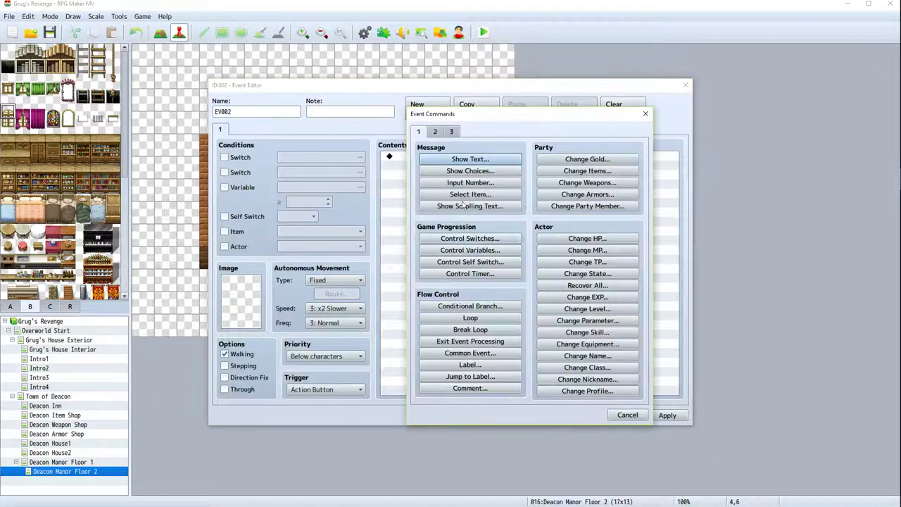
{"action": "left_click", "coordinate": [465, 159]}
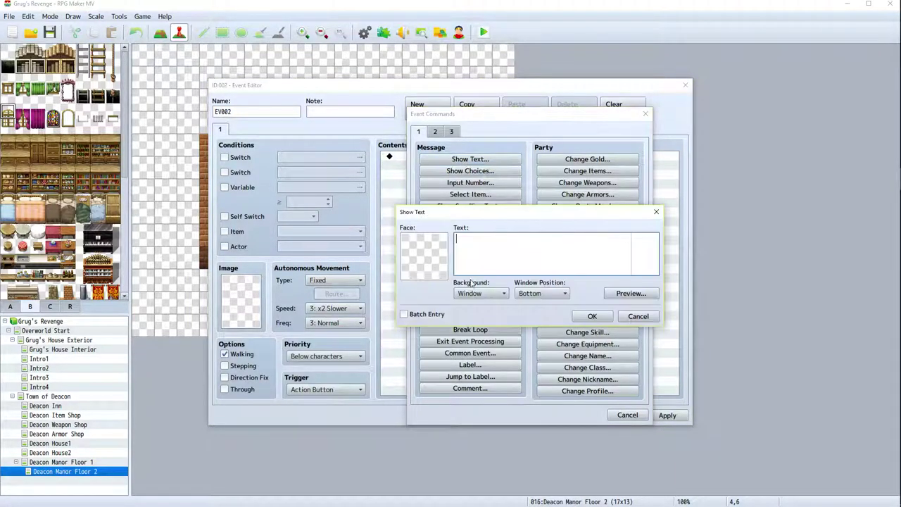
{"action": "double_click", "coordinate": [427, 264]}
{"action": "scroll", "coordinate": [416, 331], "scroll_direction": "down", "scroll_amount": 2}
{"action": "scroll", "coordinate": [417, 331], "scroll_direction": "down", "scroll_amount": 4}
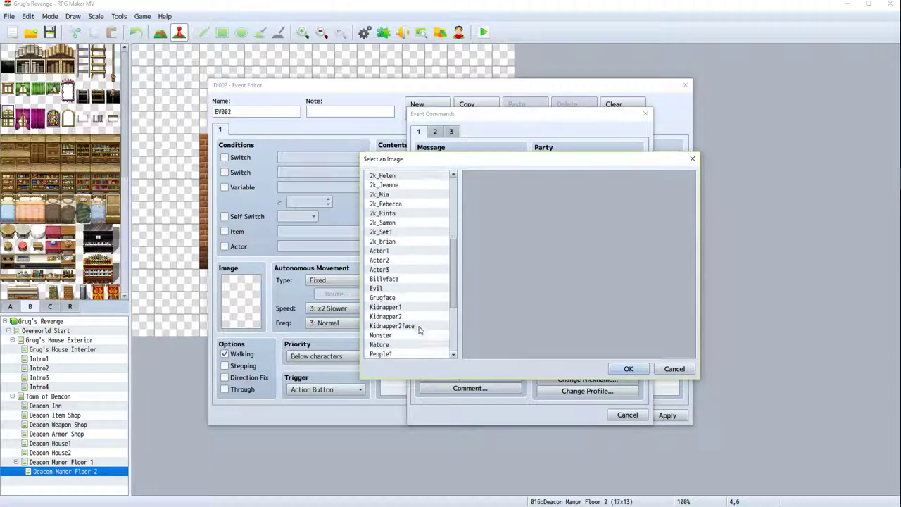
{"action": "double_click", "coordinate": [414, 301]}
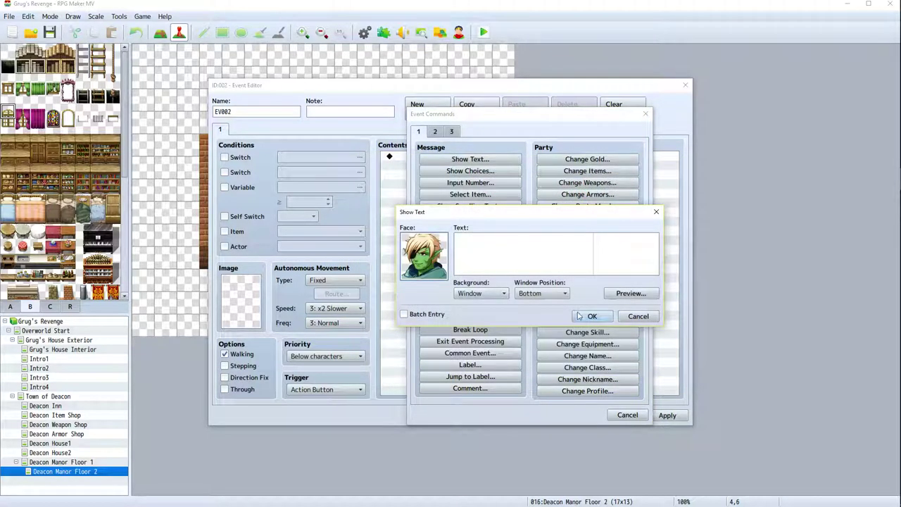
{"action": "double_click", "coordinate": [431, 264]}
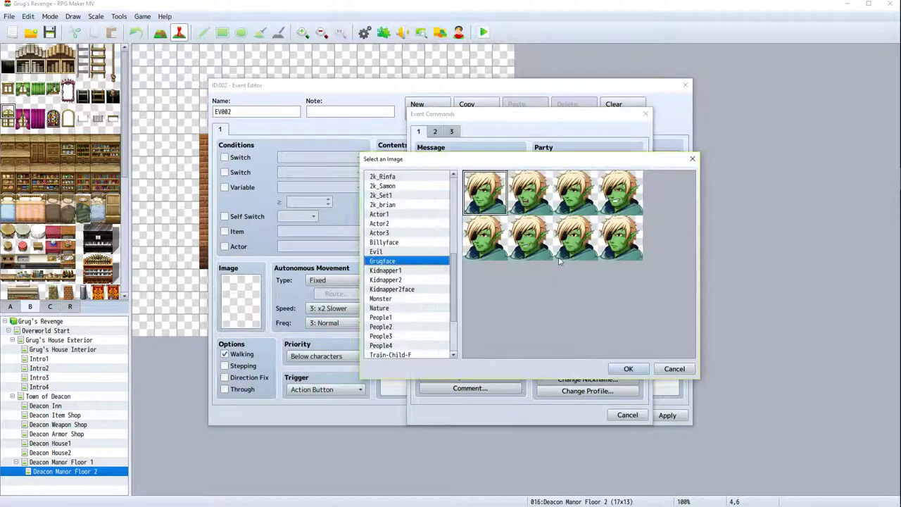
{"action": "double_click", "coordinate": [500, 244]}
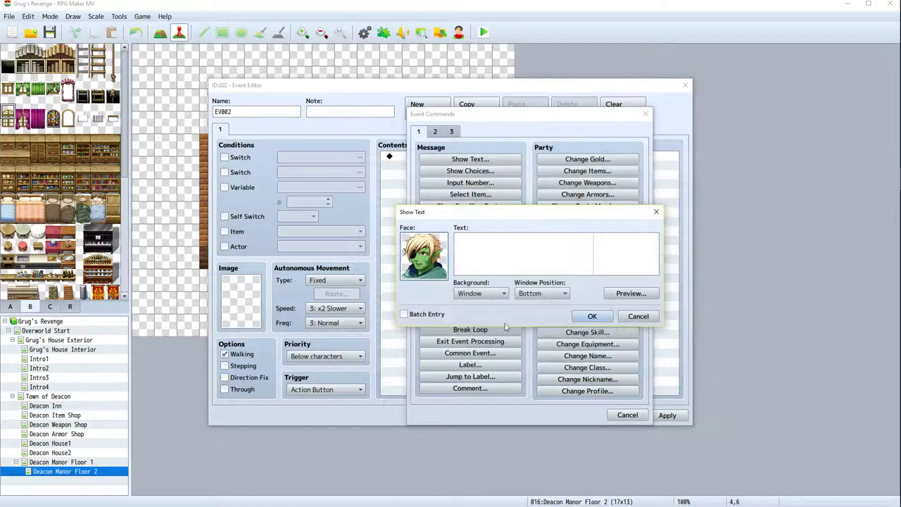
Write the organ message as "I wish I knew how to play."
{"action": "left_click", "coordinate": [484, 258]}
{"action": "type", "text": "I "}
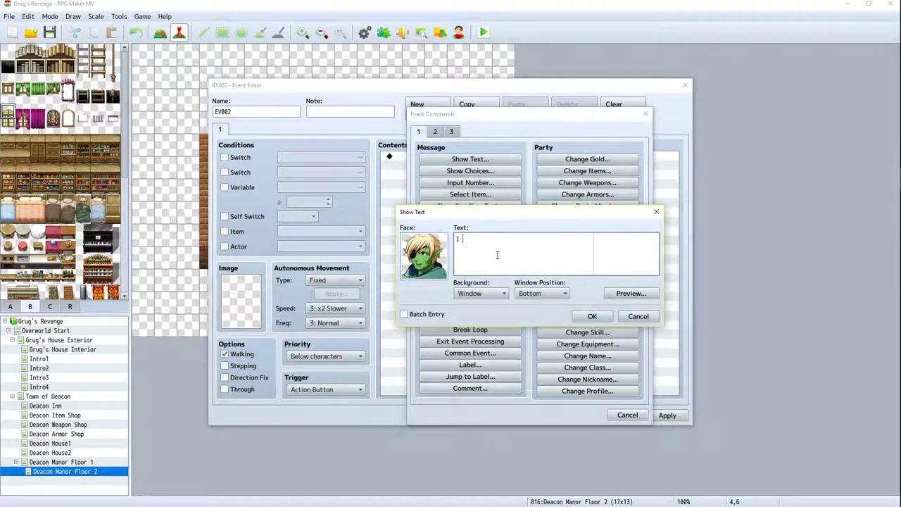
{"action": "type", "text": "don't know ho"}
{"action": "key", "text": "BackSpace"}
{"action": "key", "text": "BackSpace"}
{"action": "key", "text": "BackSpace"}
{"action": "key", "text": "BackSpace"}
{"action": "key", "text": "BackSpace"}
{"action": "key", "text": "BackSpace"}
{"action": "key", "text": "BackSpace"}
{"action": "key", "text": "BackSpace"}
{"action": "key", "text": "BackSpace"}
{"action": "key", "text": "BackSpace"}
{"action": "key", "text": "BackSpace"}
{"action": "key", "text": "BackSpace"}
{"action": "key", "text": "BackSpace"}
{"action": "key", "text": "BackSpace"}
{"action": "key", "text": "BackSpace"}
{"action": "key", "text": "BackSpace"}
{"action": "key", "text": "BackSpace"}
{"action": "key", "text": "BackSpace"}
{"action": "key", "text": "BackSpace"}
{"action": "type", "text": "I wish I knew how to pl"}
Set the organ message's window position to Top and save the event
{"action": "left_click", "coordinate": [542, 293]}
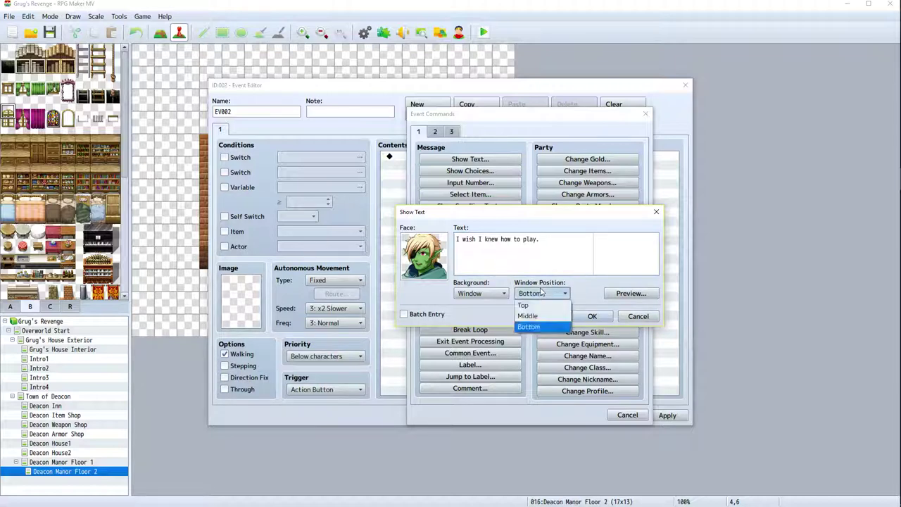
{"action": "left_click", "coordinate": [535, 306]}
{"action": "left_click", "coordinate": [592, 317]}
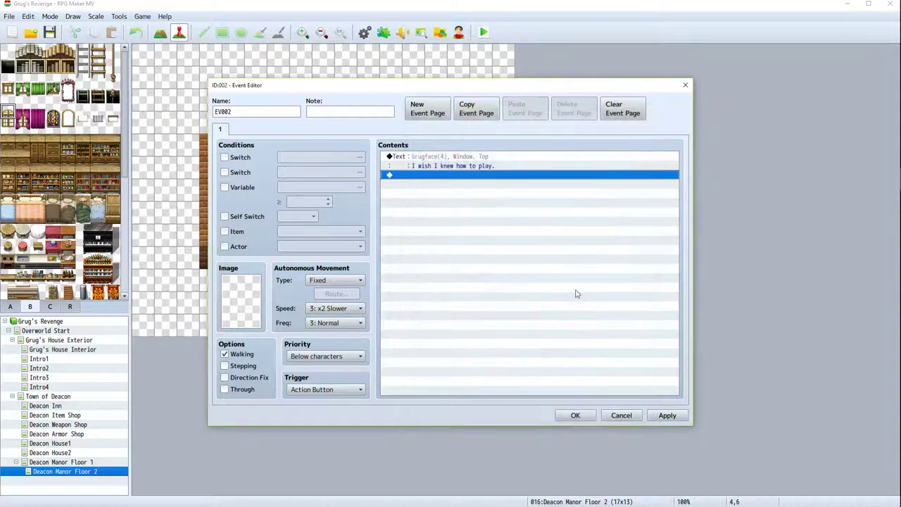
{"action": "left_click", "coordinate": [666, 415]}
{"action": "left_click", "coordinate": [575, 416]}
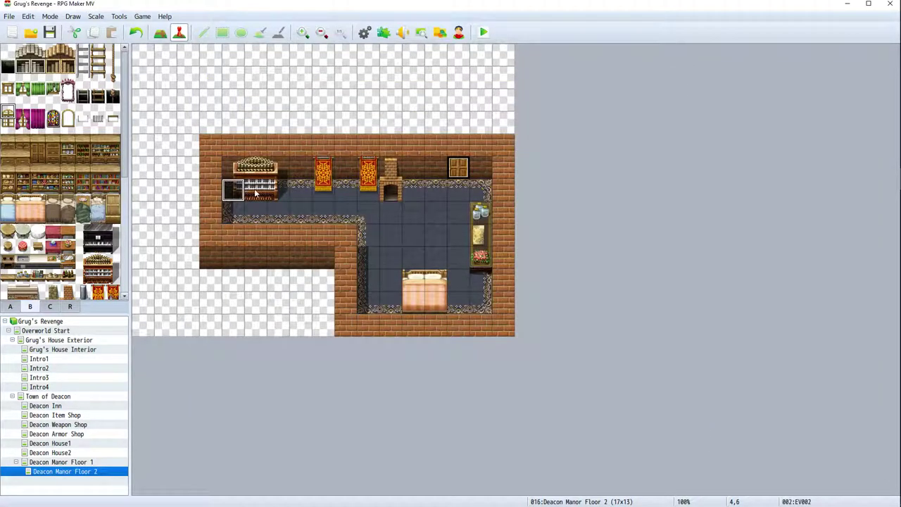
Paste the organ event onto the other two tiles beside it along the organ's base
{"action": "left_click", "coordinate": [256, 194]}
{"action": "key", "text": "ctrl+v"}
{"action": "left_click", "coordinate": [272, 191]}
{"action": "key", "text": "ctrl+v"}
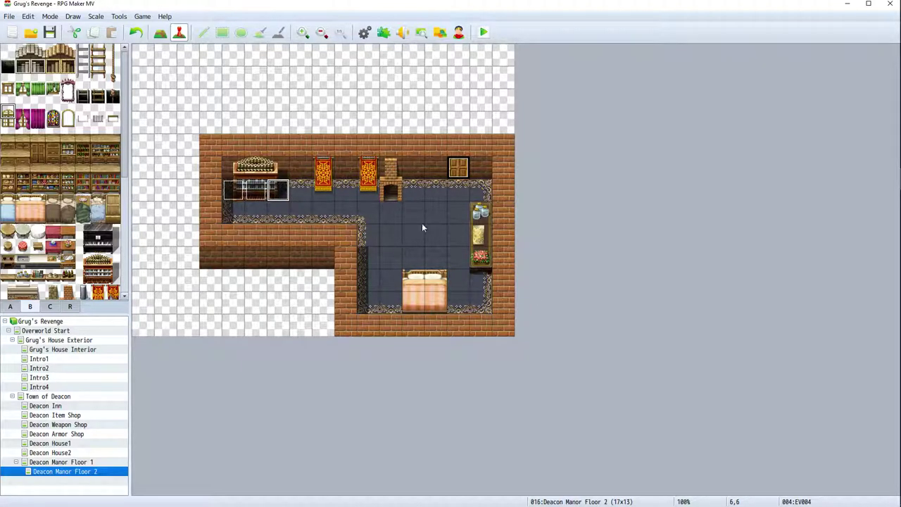
{"action": "right_click", "coordinate": [478, 243]}
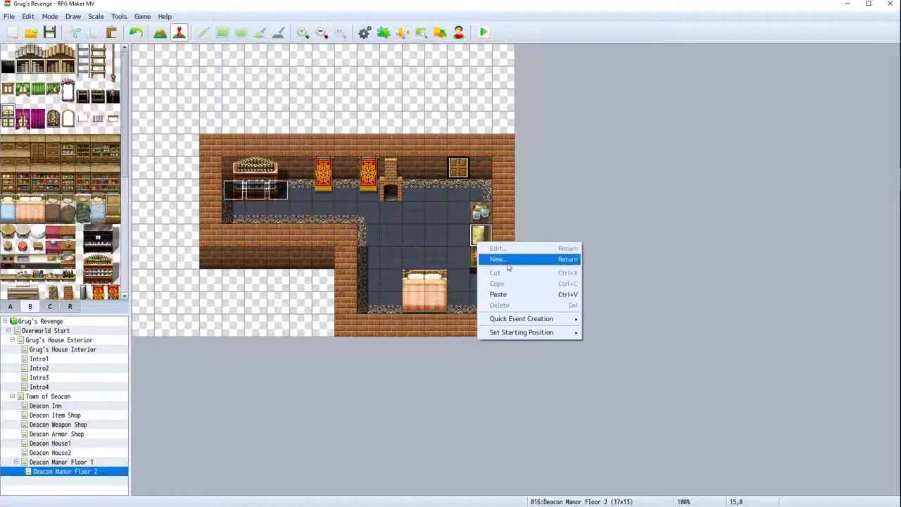
{"action": "left_click", "coordinate": [507, 260]}
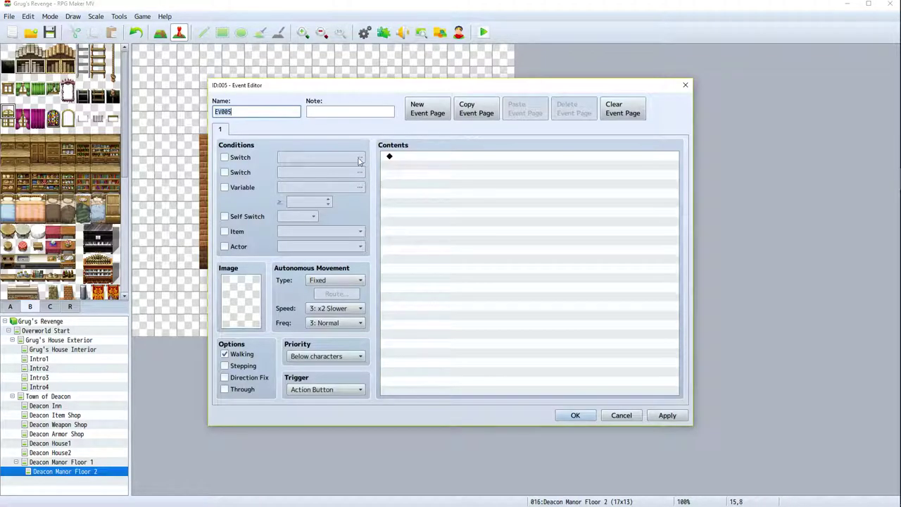
{"action": "left_click", "coordinate": [402, 158]}
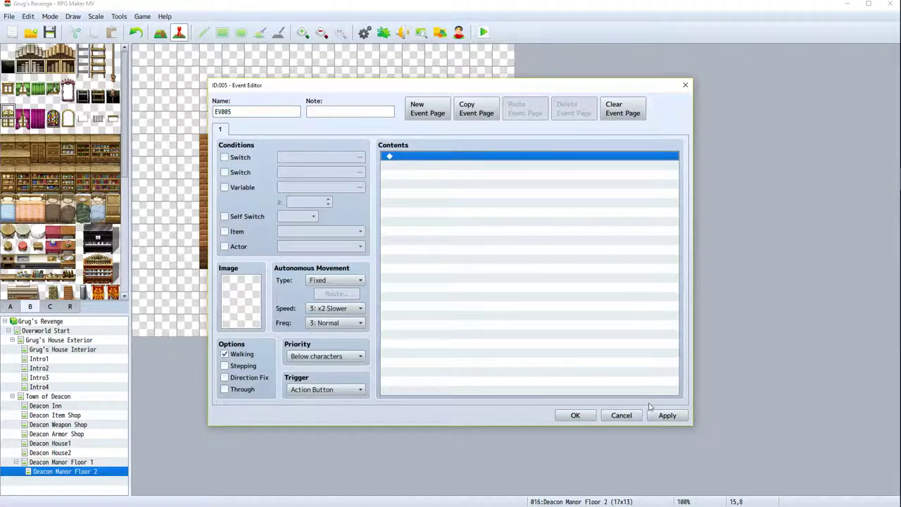
{"action": "left_click", "coordinate": [621, 416]}
Set the priority of the leftmost organ event to Same as characters and save the event
{"action": "right_click", "coordinate": [241, 196]}
{"action": "left_click", "coordinate": [261, 198]}
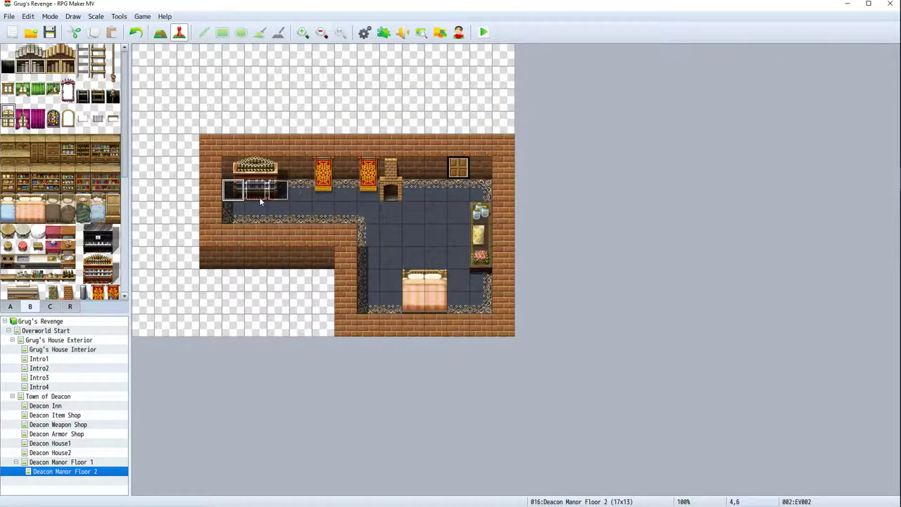
{"action": "left_click", "coordinate": [344, 356]}
{"action": "left_click", "coordinate": [347, 379]}
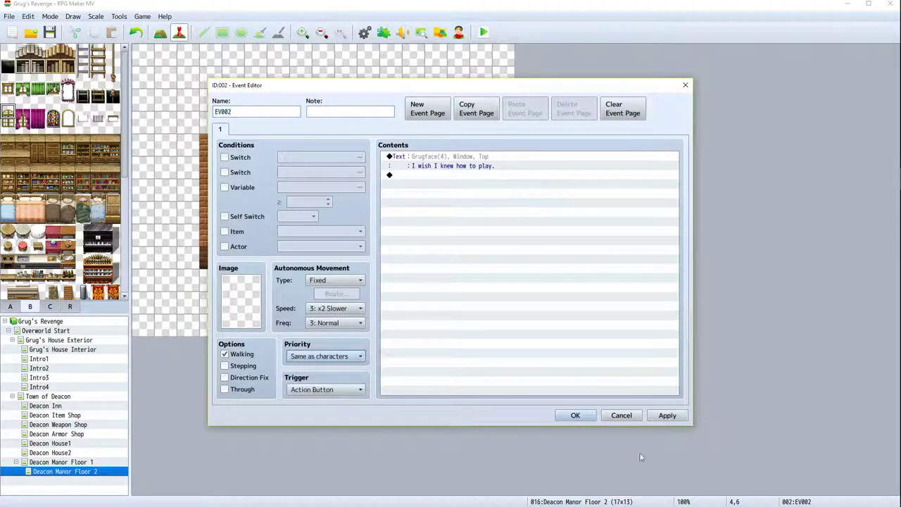
{"action": "left_click", "coordinate": [575, 416]}
Delete the two outdated copies of the organ event beside the leftmost one
{"action": "right_click", "coordinate": [260, 188]}
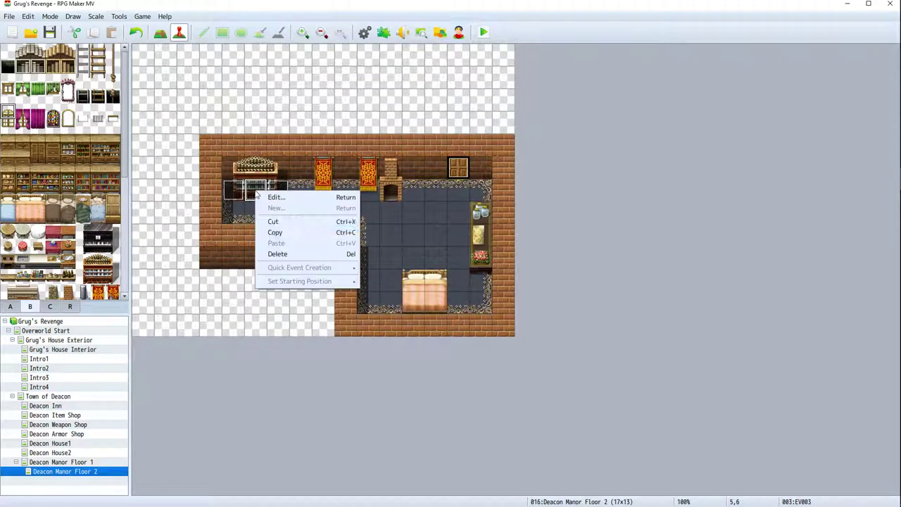
{"action": "left_click", "coordinate": [282, 253]}
{"action": "right_click", "coordinate": [280, 192]}
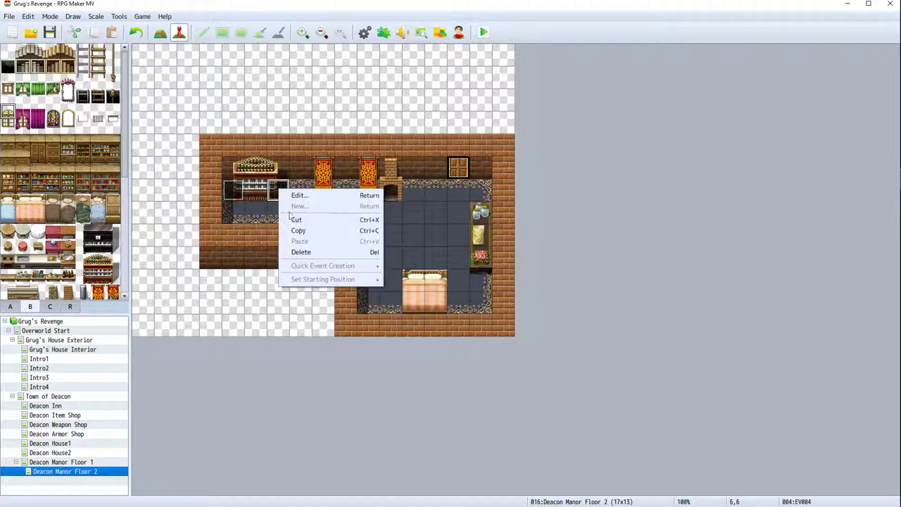
{"action": "left_click", "coordinate": [301, 252]}
Copy the corrected leftmost organ event onto the other two tiles along the organ's base
{"action": "left_click", "coordinate": [227, 194]}
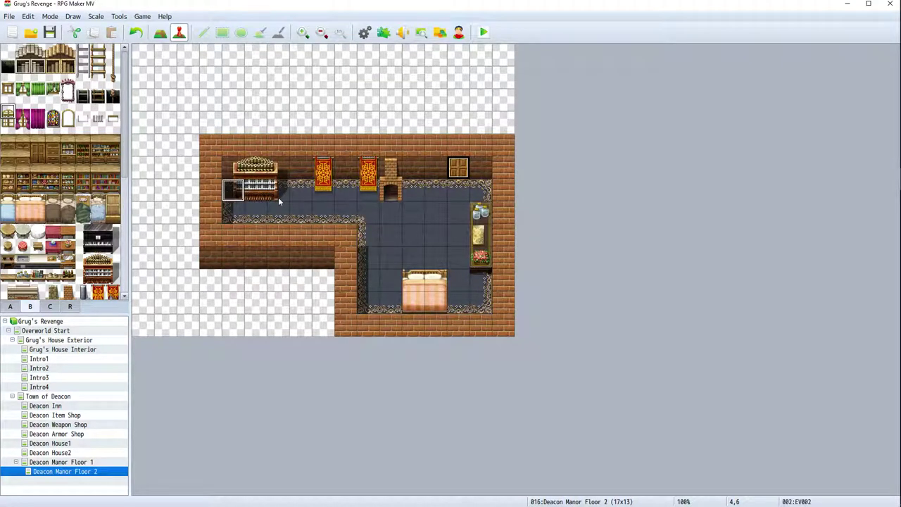
{"action": "key", "text": "ctrl+c"}
{"action": "key", "text": "Right"}
{"action": "key", "text": "ctrl+v"}
{"action": "key", "text": "Right"}
{"action": "key", "text": "ctrl+v"}
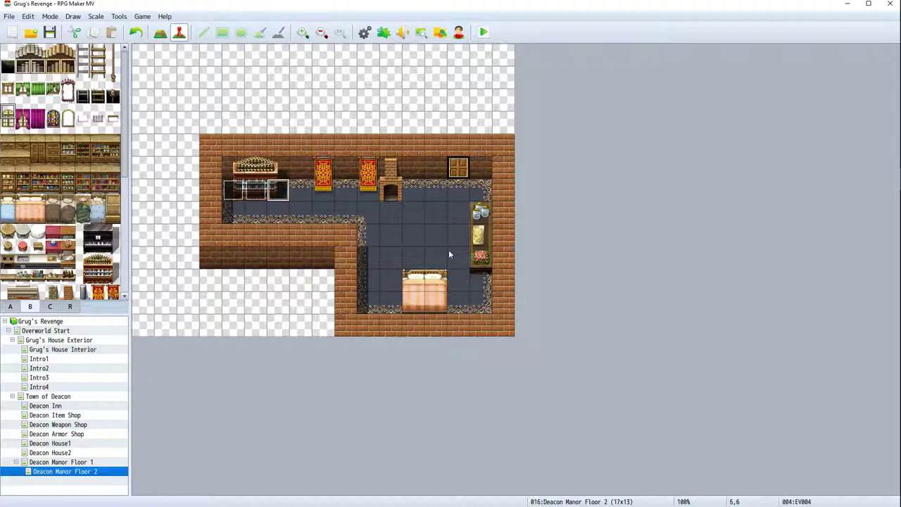
Create an event named "map" on the map lying on the table, with priority Same as characters, and save it
{"action": "right_click", "coordinate": [475, 238]}
{"action": "left_click", "coordinate": [497, 255]}
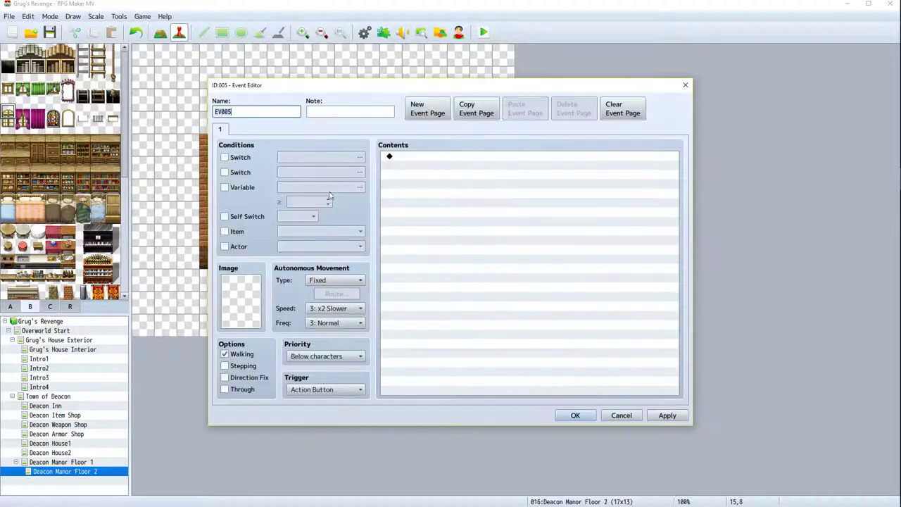
{"action": "left_click", "coordinate": [326, 356]}
{"action": "left_click", "coordinate": [320, 377]}
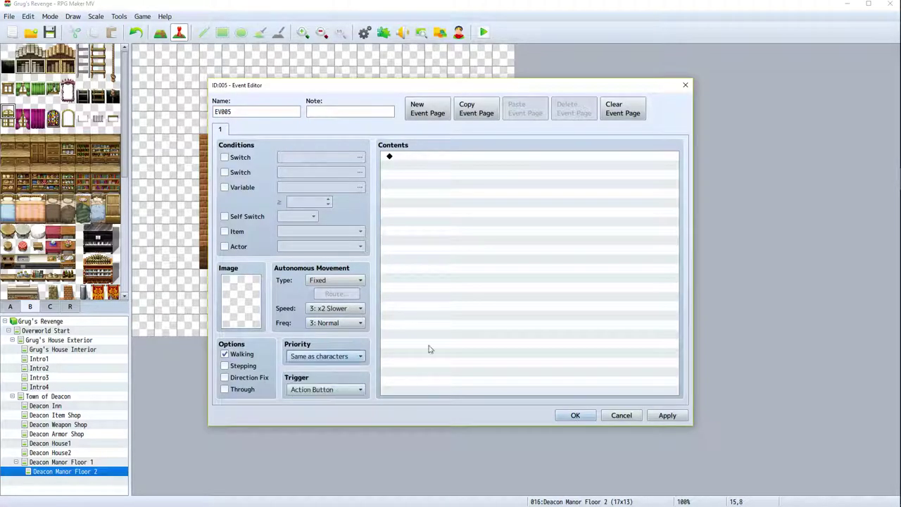
{"action": "left_click", "coordinate": [403, 191]}
{"action": "left_click", "coordinate": [264, 116]}
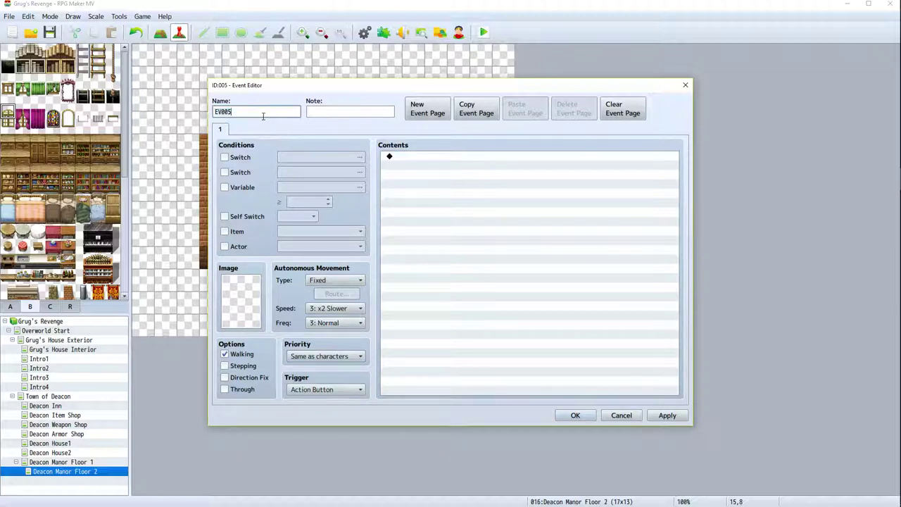
{"action": "key", "text": "ctrl+a"}
{"action": "type", "text": "ma"}
{"action": "key", "text": "Return"}
Give the map event the message "This is a map of the world. Locations from the War of Tears are marked off on this map." and save
{"action": "right_click", "coordinate": [483, 235]}
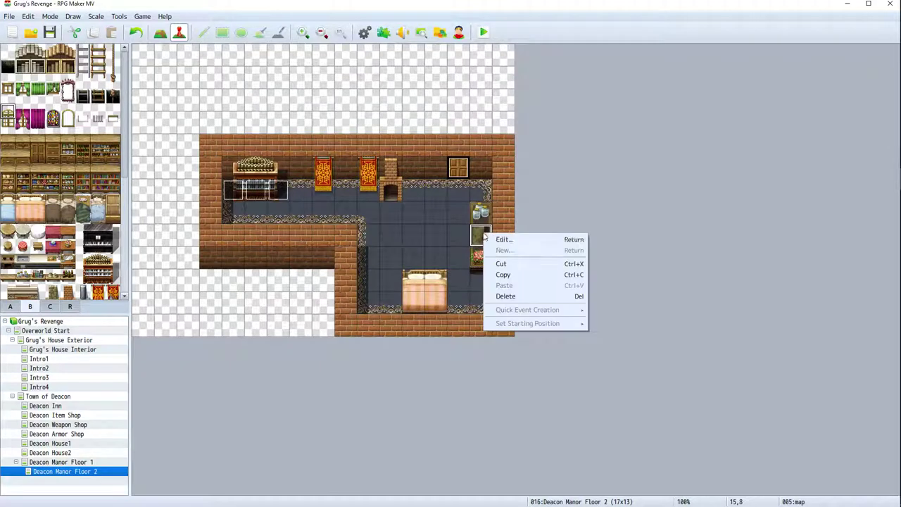
{"action": "left_click", "coordinate": [507, 240]}
{"action": "double_click", "coordinate": [415, 166]}
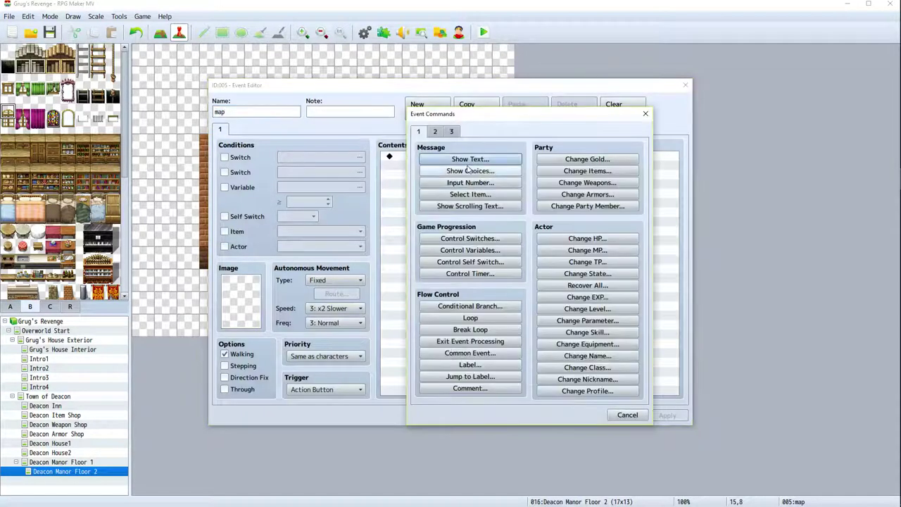
{"action": "left_click", "coordinate": [468, 160]}
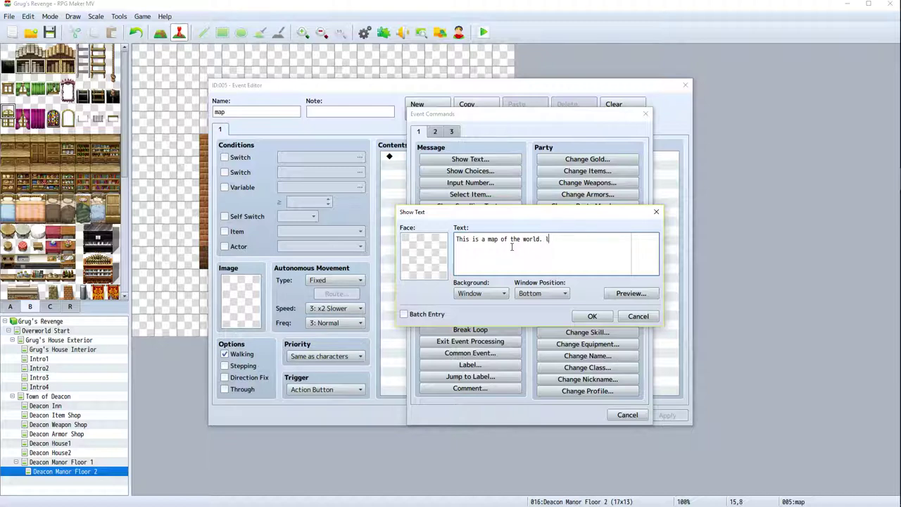
{"action": "type", "text": "ions from the War"}
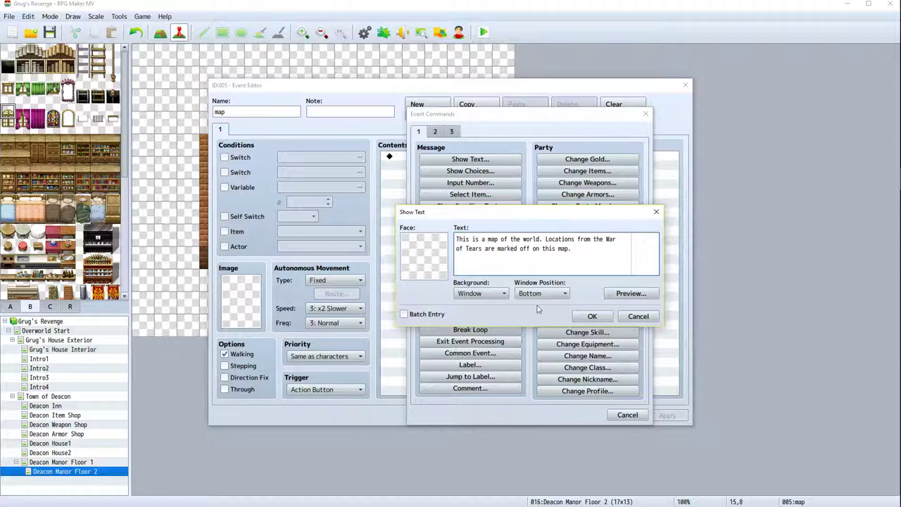
{"action": "left_click", "coordinate": [591, 316]}
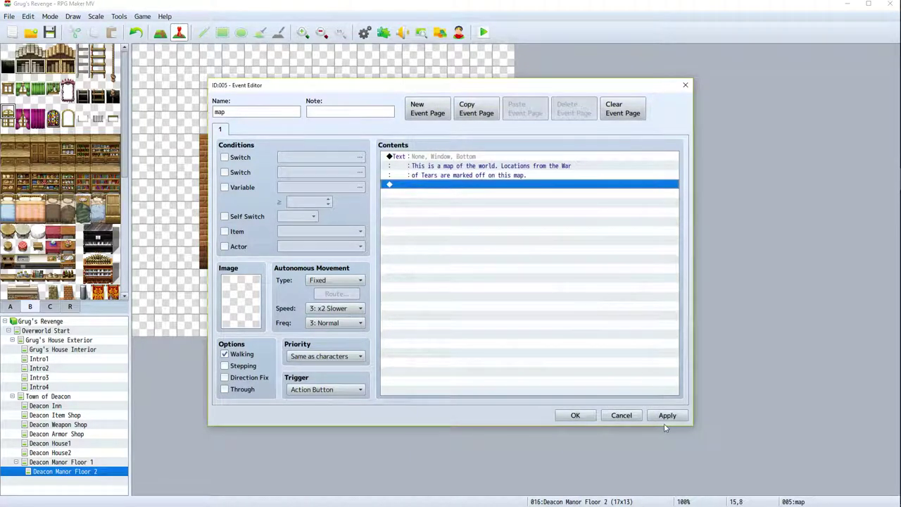
{"action": "left_click", "coordinate": [666, 416]}
{"action": "left_click", "coordinate": [575, 415]}
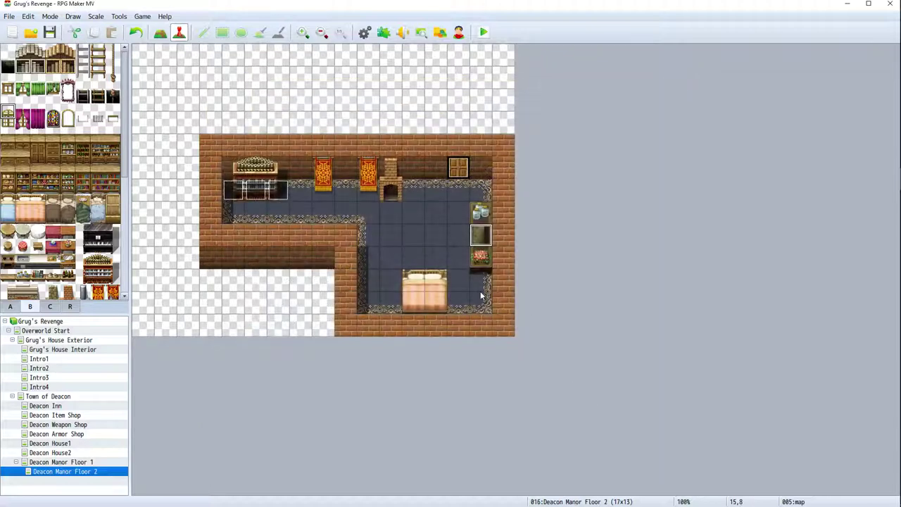
Set the player's starting position in Town of Deacon on the path in front of the manor door, at 48,18
{"action": "left_click", "coordinate": [90, 463]}
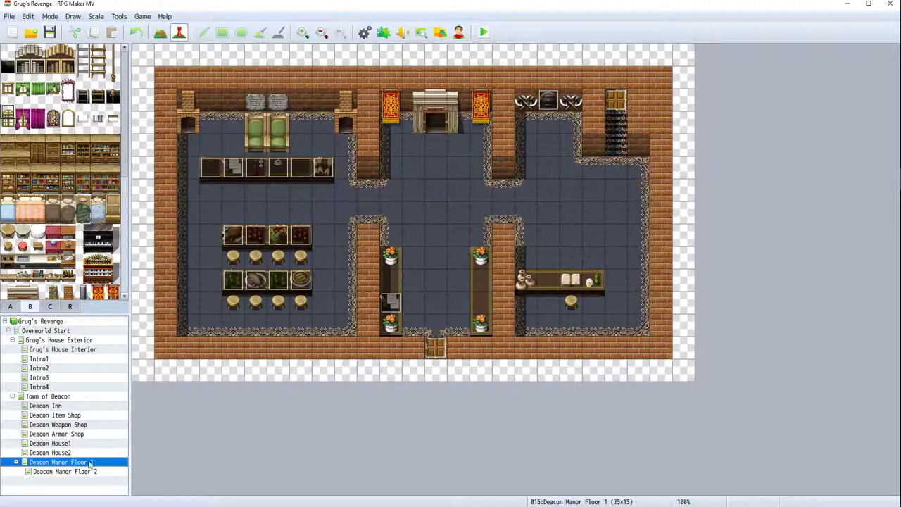
{"action": "left_click", "coordinate": [54, 453]}
{"action": "left_click", "coordinate": [63, 341]}
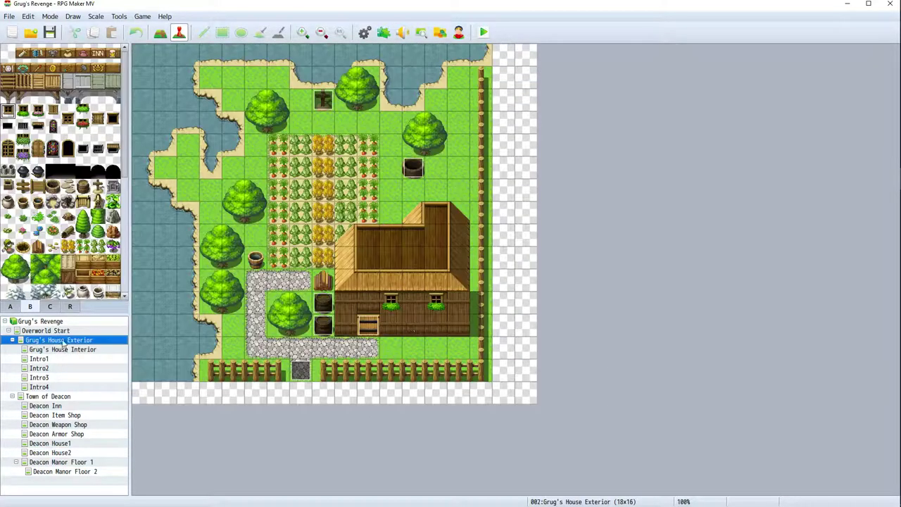
{"action": "left_click", "coordinate": [50, 398]}
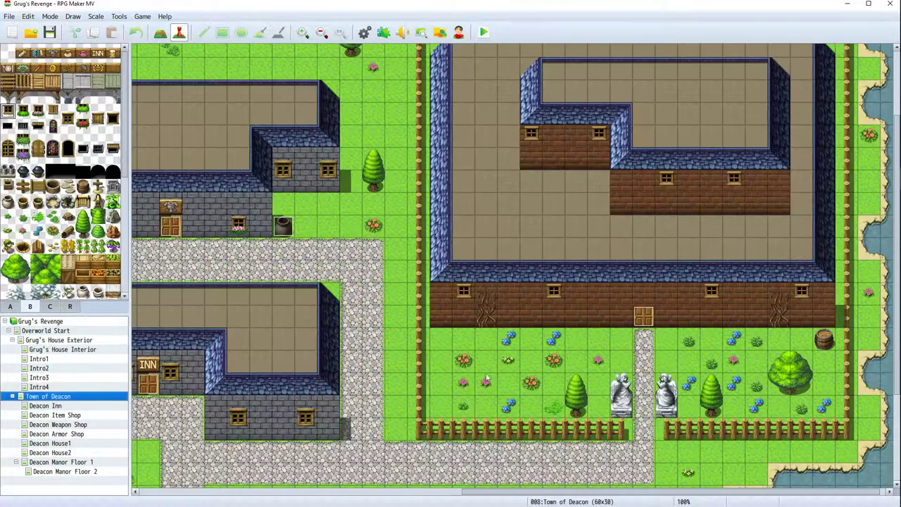
{"action": "right_click", "coordinate": [640, 369]}
{"action": "mouse_move", "coordinate": [683, 457]}
{"action": "left_click", "coordinate": [764, 458]}
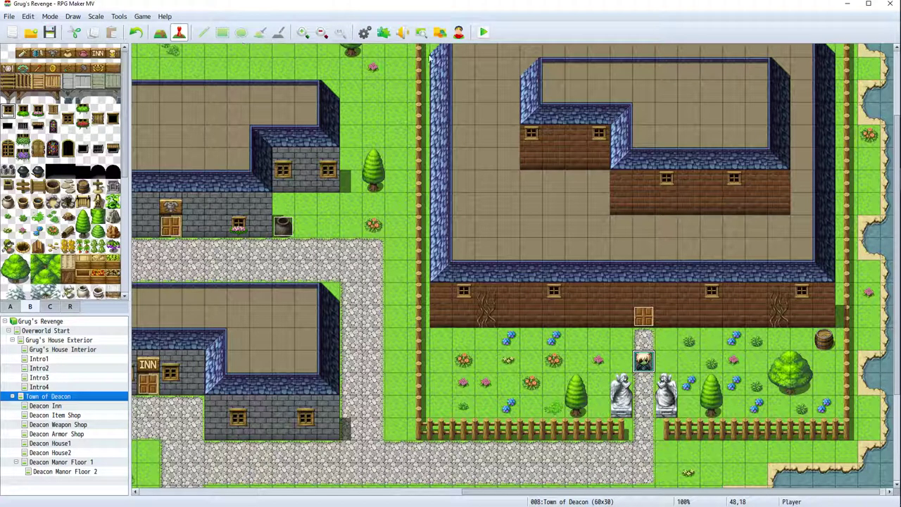
Playtest a new game by entering the manor and walking back outside, and close the game
{"action": "left_click", "coordinate": [483, 32]}
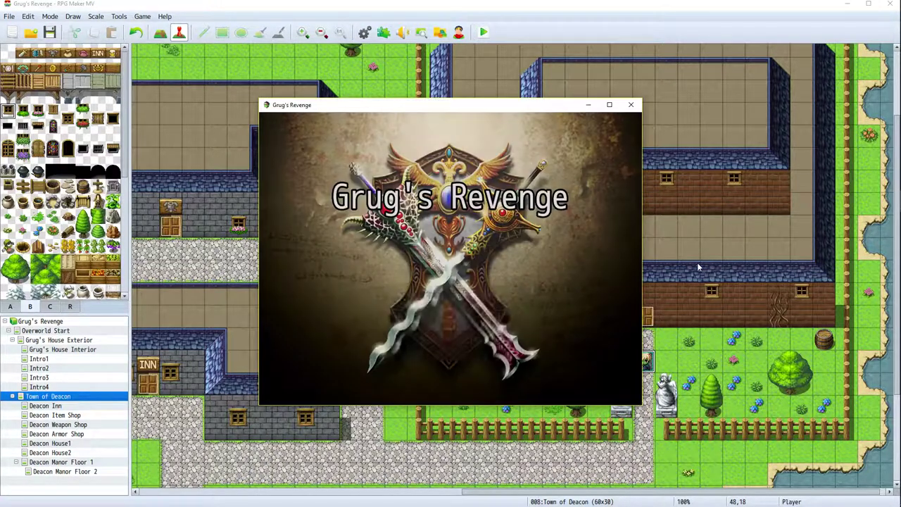
{"action": "key", "text": "Return"}
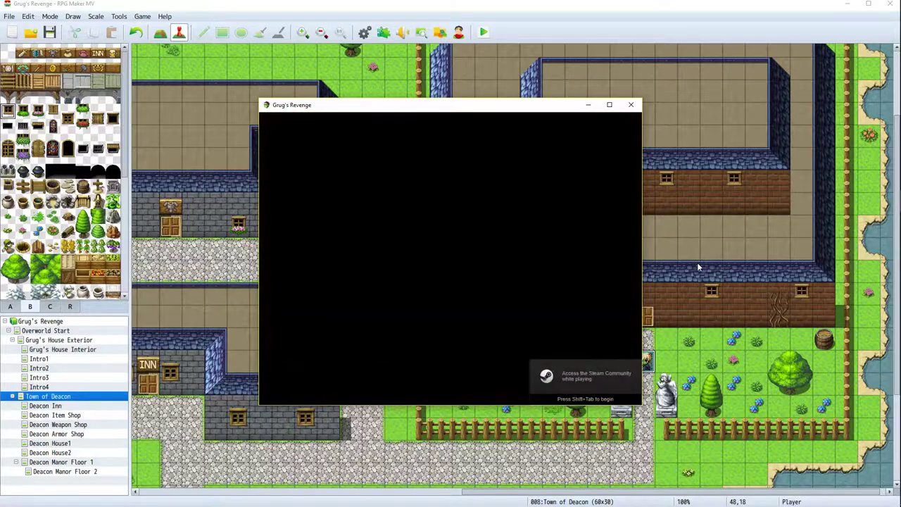
{"action": "key", "text": "Up"}
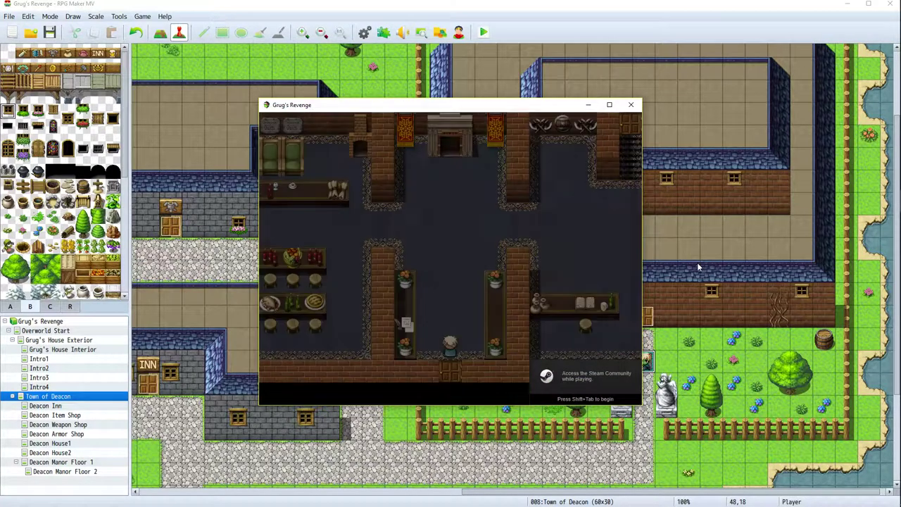
{"action": "key", "text": "Down"}
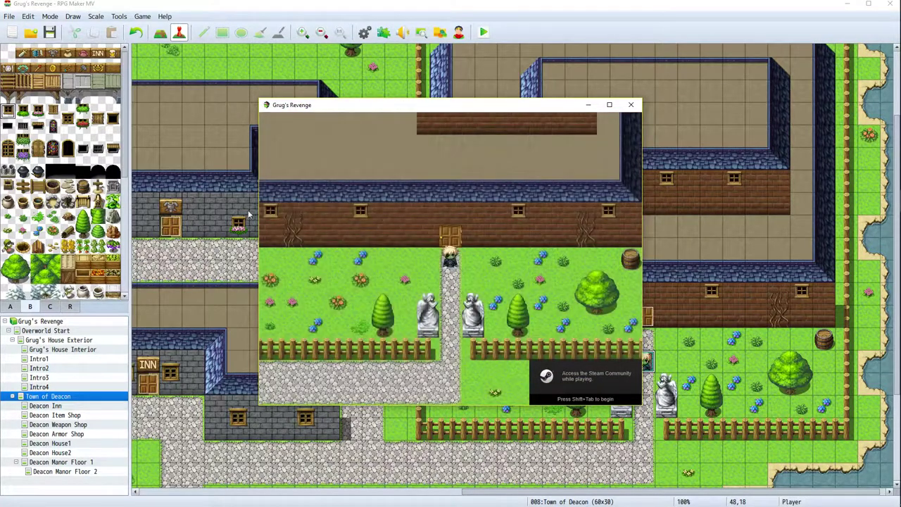
{"action": "key", "text": "alt+F4"}
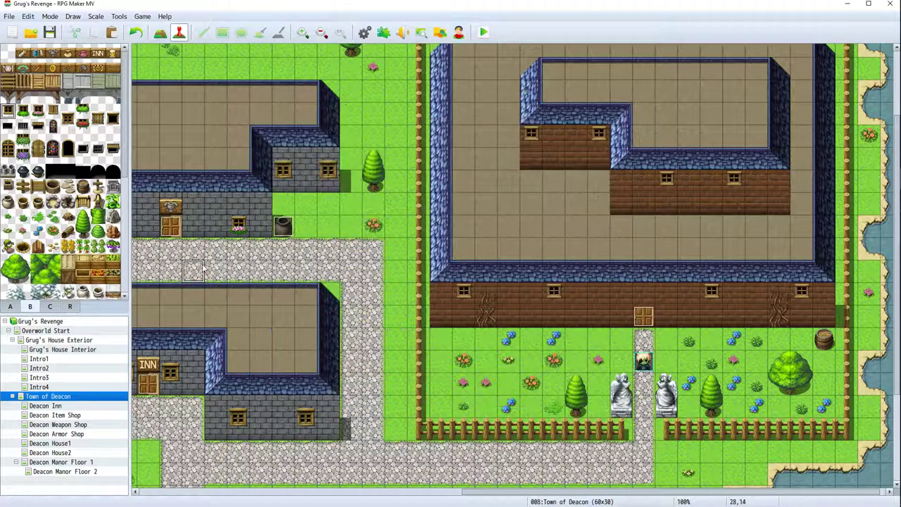
Paint the solid black tile behind the manor's front door in Town of Deacon
{"action": "left_click", "coordinate": [160, 31]}
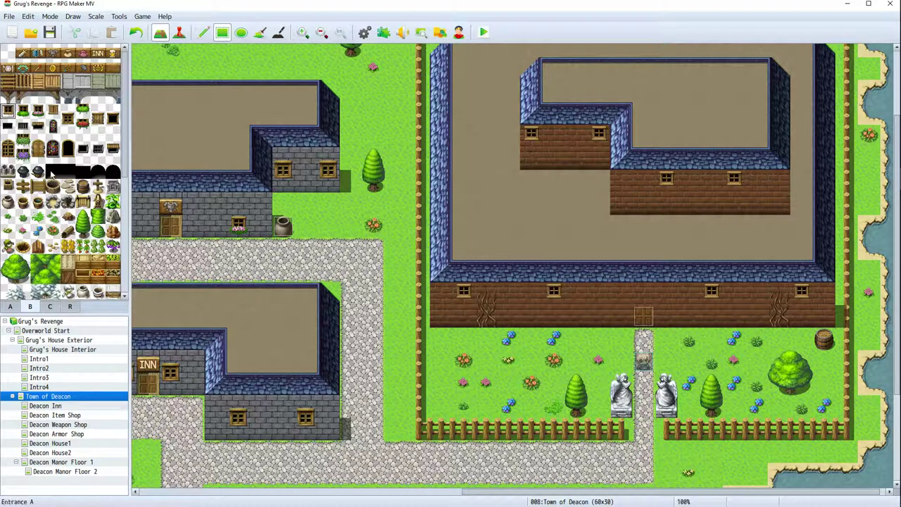
{"action": "left_click", "coordinate": [8, 307]}
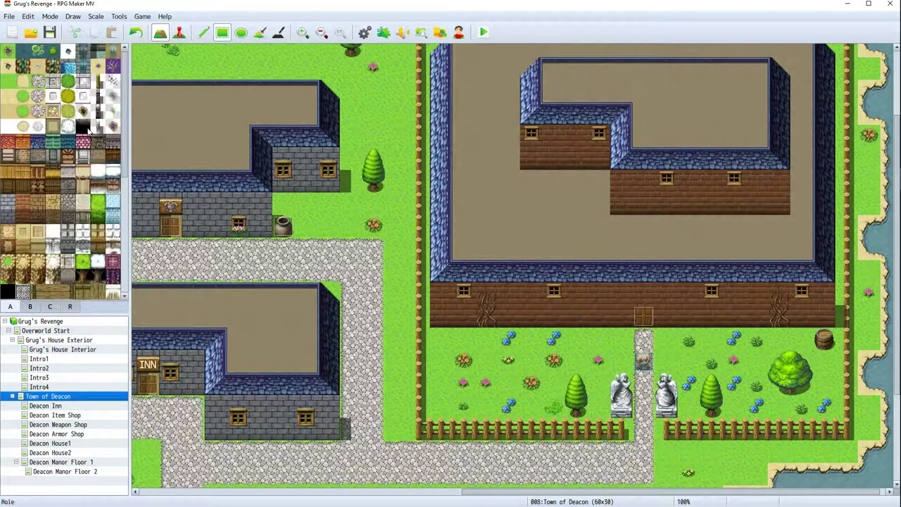
{"action": "left_click", "coordinate": [7, 291]}
{"action": "left_click", "coordinate": [650, 322]}
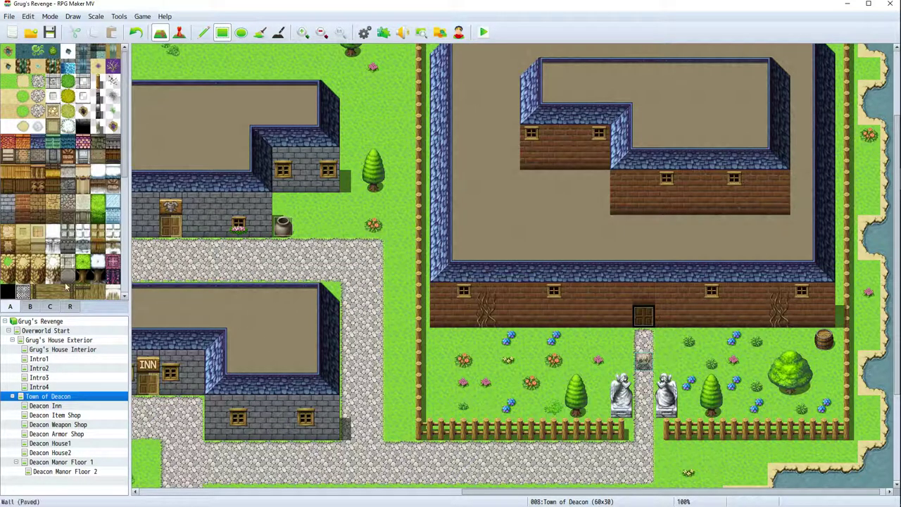
Try a white tile behind the manor's front door
{"action": "scroll", "coordinate": [14, 225], "scroll_direction": "down", "scroll_amount": 3}
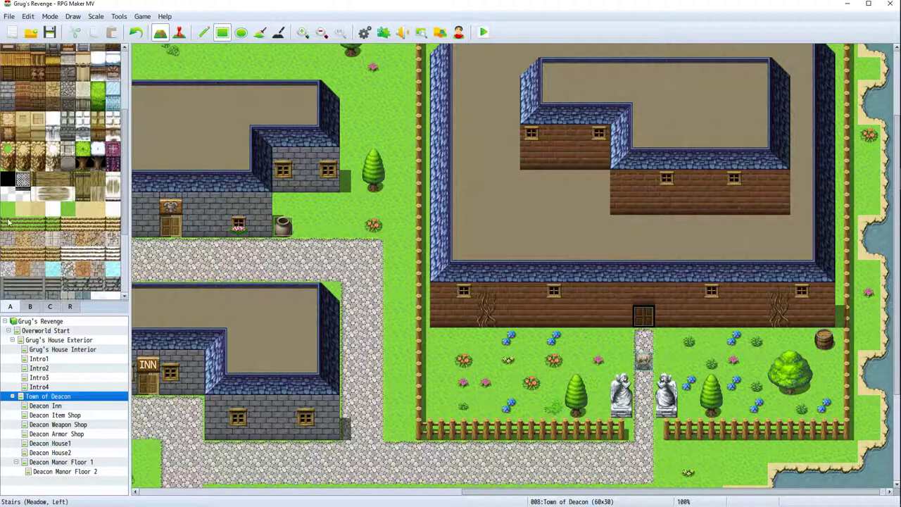
{"action": "left_click", "coordinate": [8, 193]}
{"action": "left_click", "coordinate": [644, 317]}
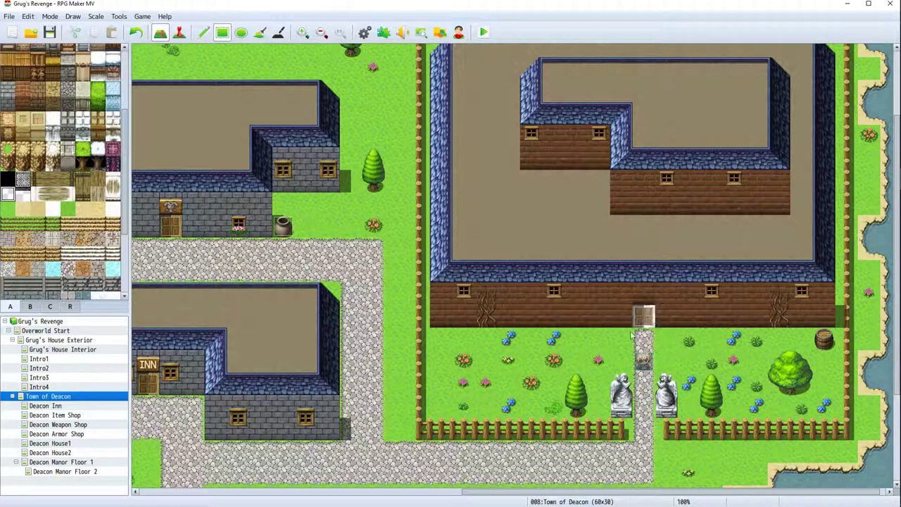
Change the tile behind the manor's front door back to solid black
{"action": "left_click", "coordinate": [97, 180]}
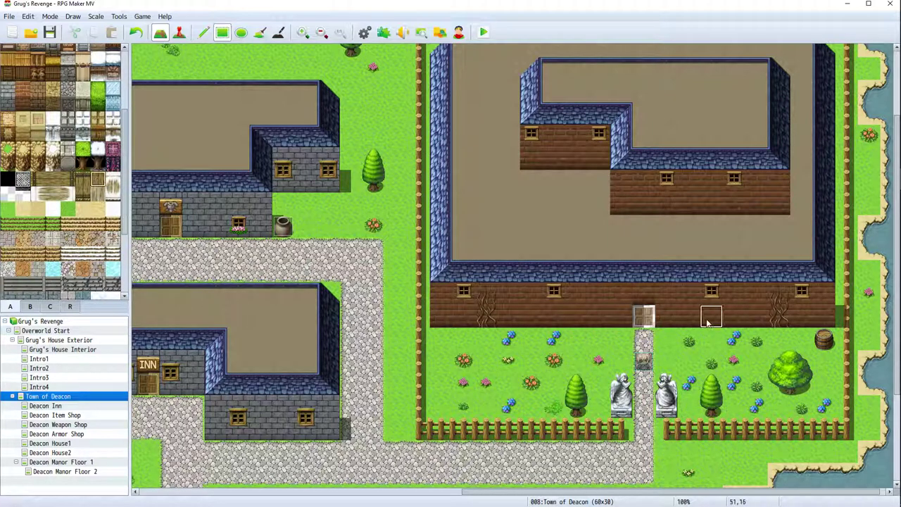
{"action": "left_click", "coordinate": [7, 179]}
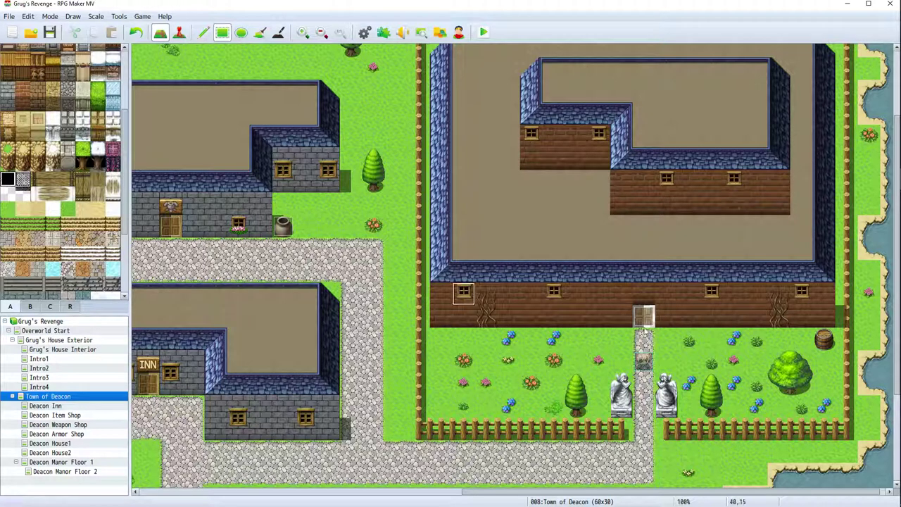
{"action": "left_click", "coordinate": [643, 317]}
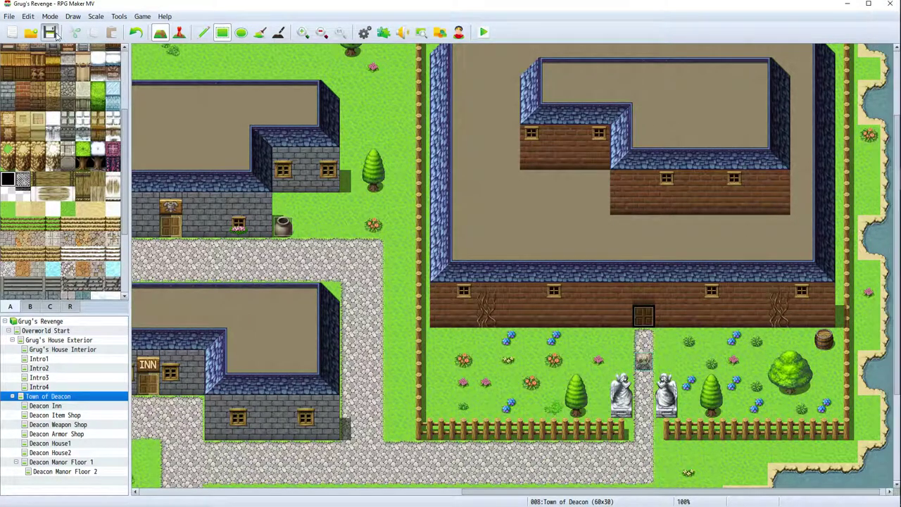
Playtest the game and walk in and out of the manor's front door several times, ending inside on the first floor
{"action": "key", "text": "ctrl+r"}
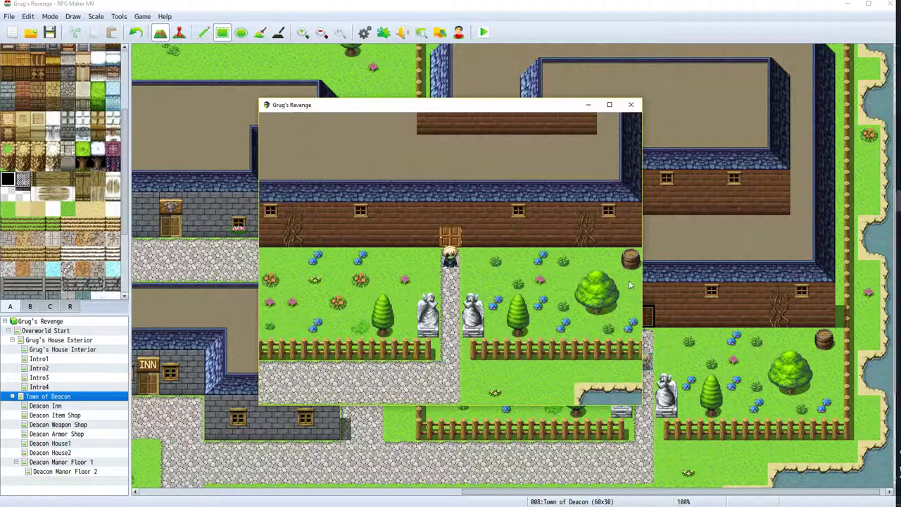
{"action": "key", "text": "Up"}
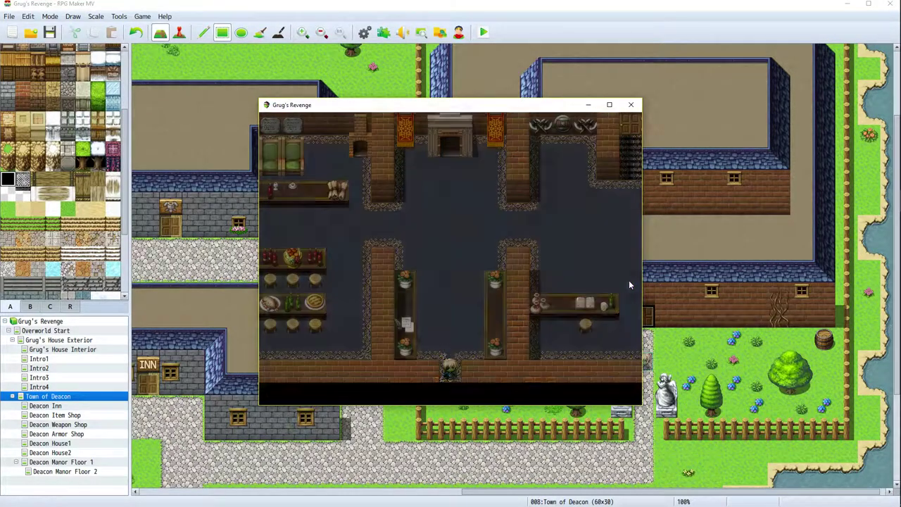
{"action": "key", "text": "Down"}
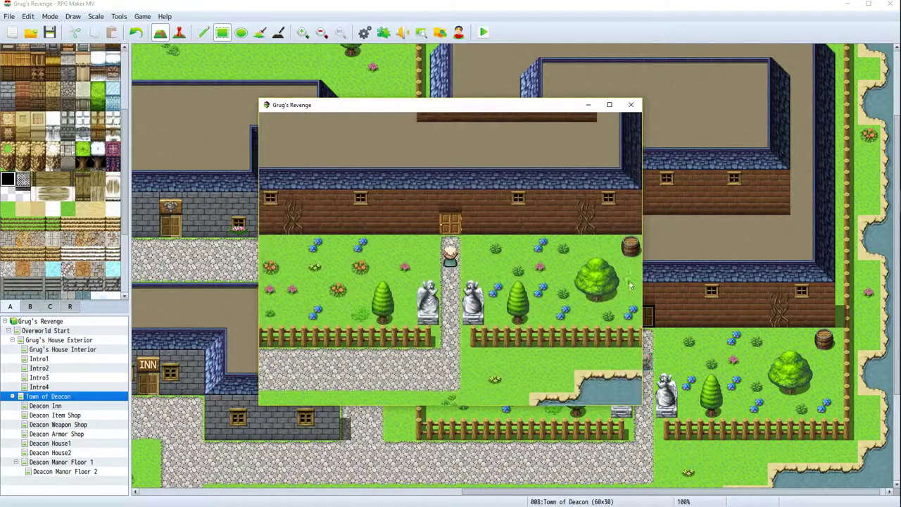
{"action": "key", "text": "Up"}
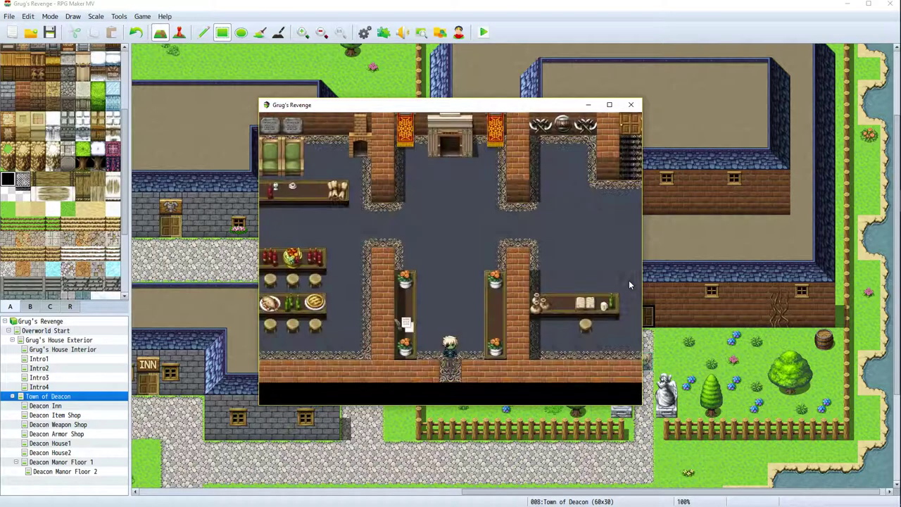
{"action": "key", "text": "Down"}
{"action": "key", "text": "Up"}
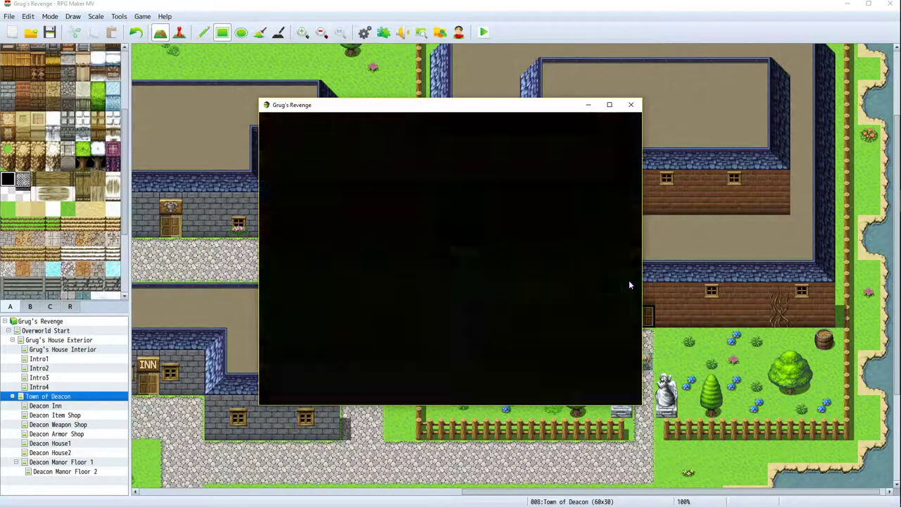
{"action": "key", "text": "Up"}
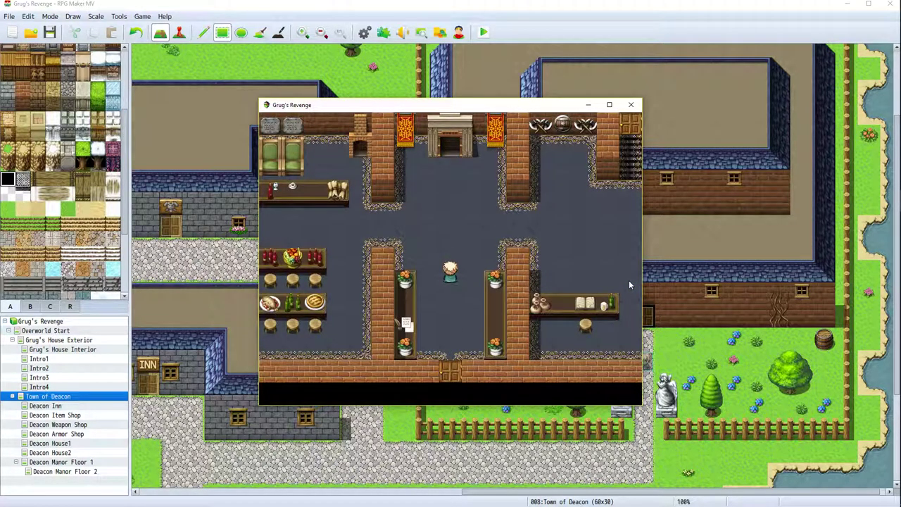
Walk into the manor's meeting hall and test the descriptive text on the high table near the scrolls
{"action": "key", "text": "Up"}
{"action": "key", "text": "Left"}
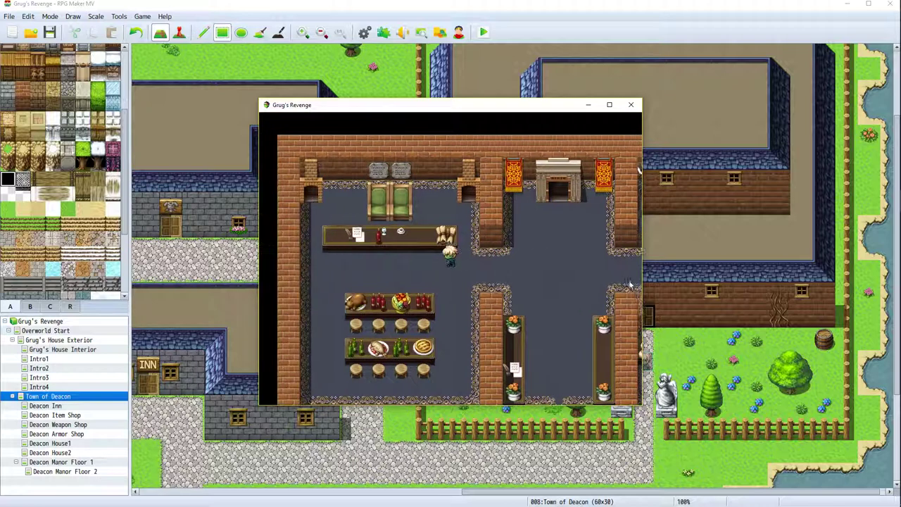
{"action": "key", "text": "Left"}
{"action": "key", "text": "Up"}
{"action": "key", "text": "Return"}
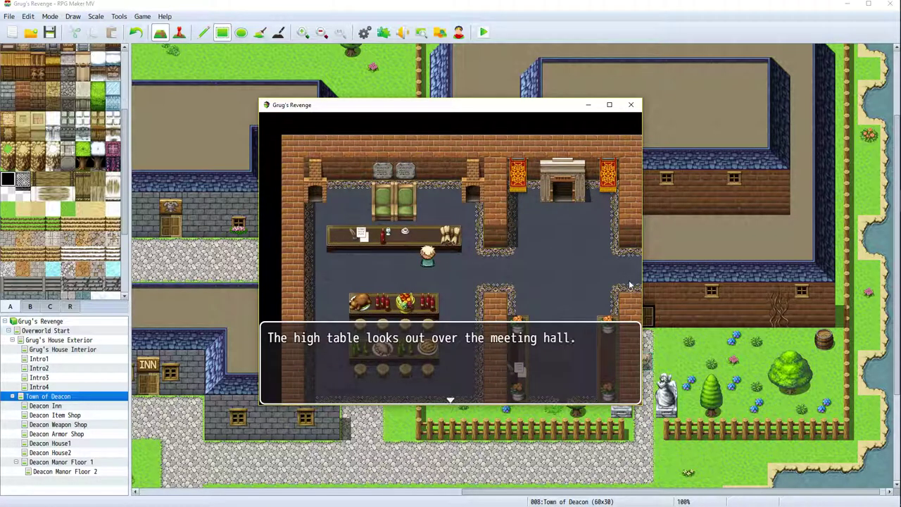
{"action": "key", "text": "Return"}
Test the text event at the papers on the high table, and walk toward the dining table with the food
{"action": "key", "text": "Left"}
{"action": "key", "text": "Left"}
{"action": "key", "text": "Up"}
{"action": "key", "text": "Return"}
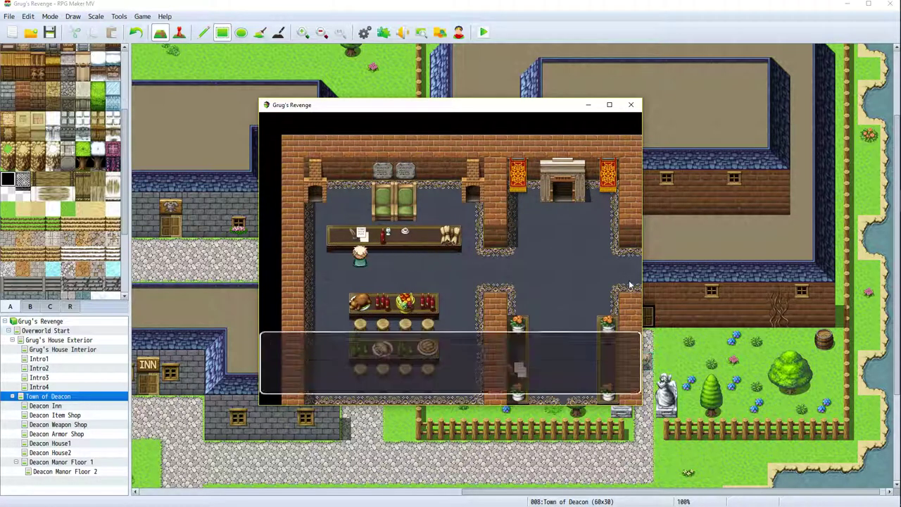
{"action": "key", "text": "Return"}
{"action": "key", "text": "Down"}
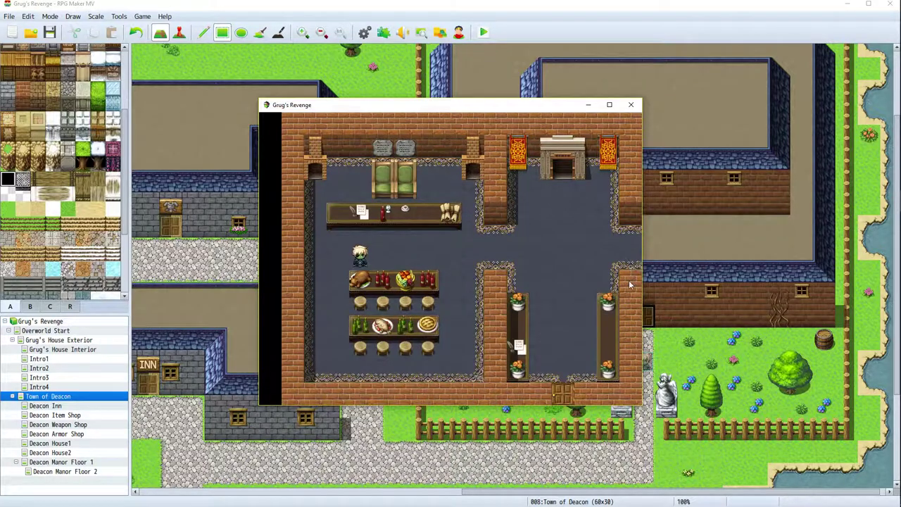